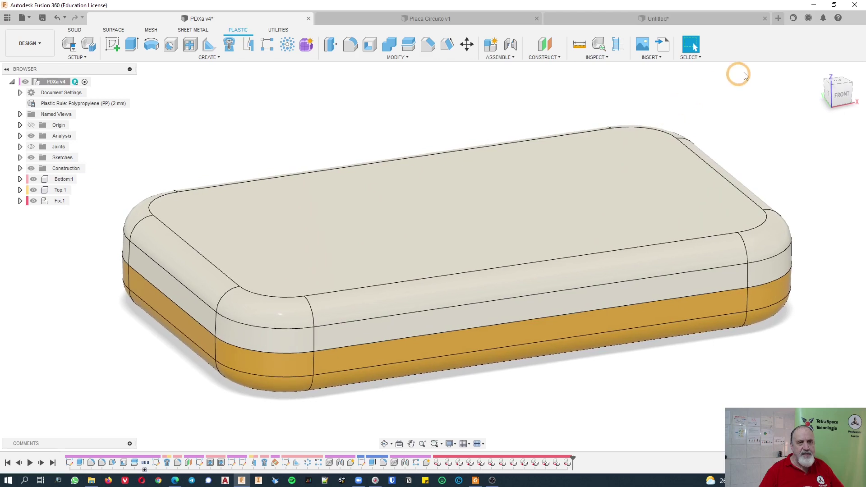
Open the extension manager and review the Additive Build, Additive Simulation, Machining, and Nesting and Fabrication extensions
left_click(794, 19)
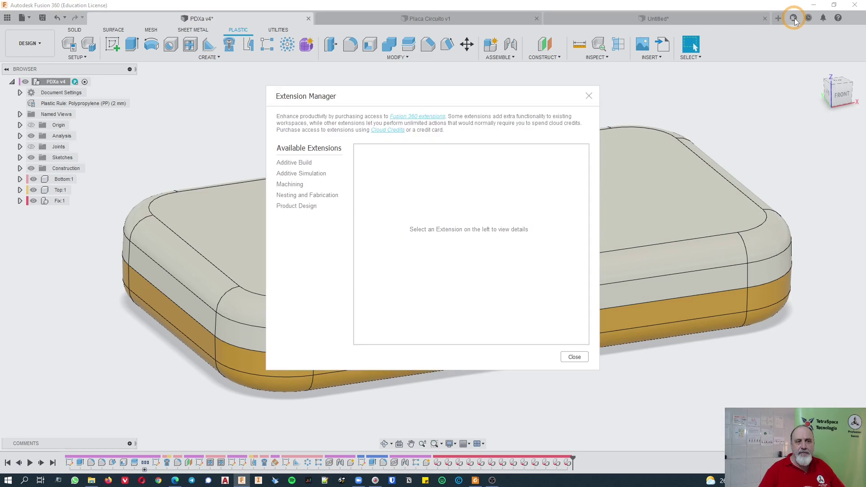
left_click_drag(400, 95, 475, 90)
left_click(453, 165)
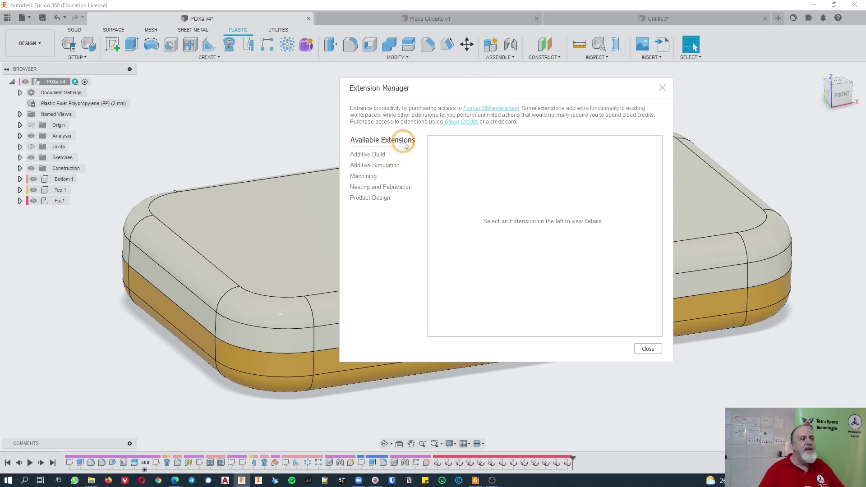
left_click(364, 156)
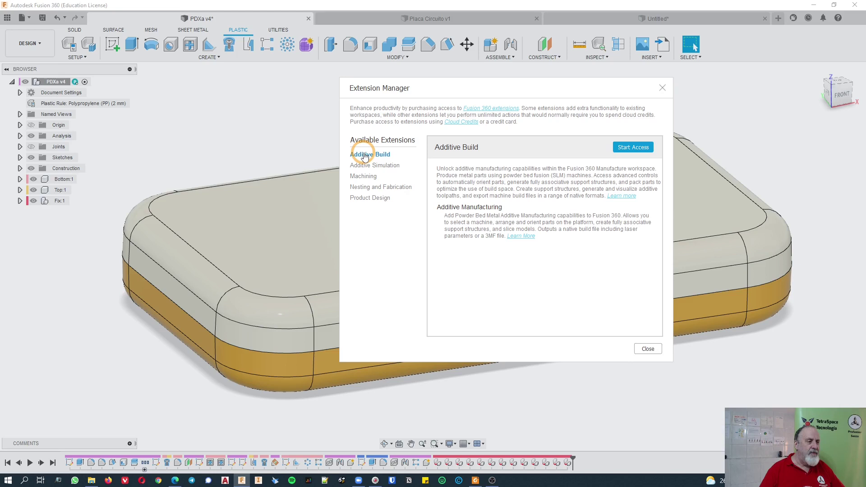
left_click(358, 167)
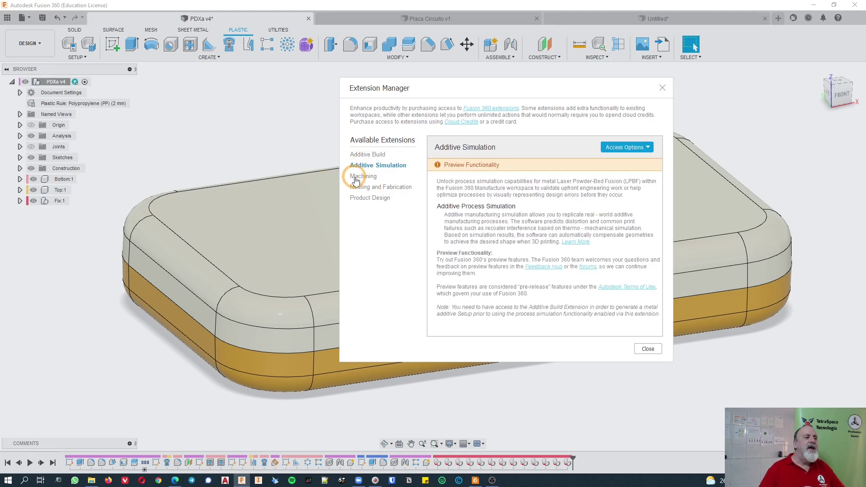
left_click(356, 178)
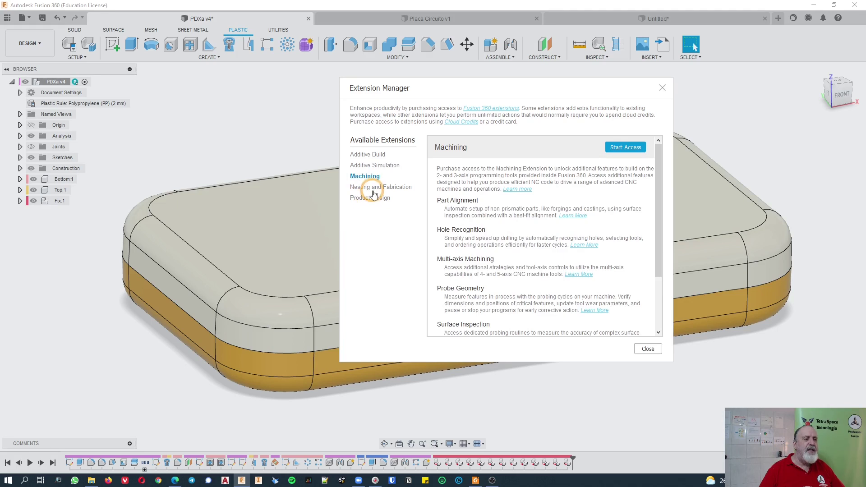
left_click(374, 188)
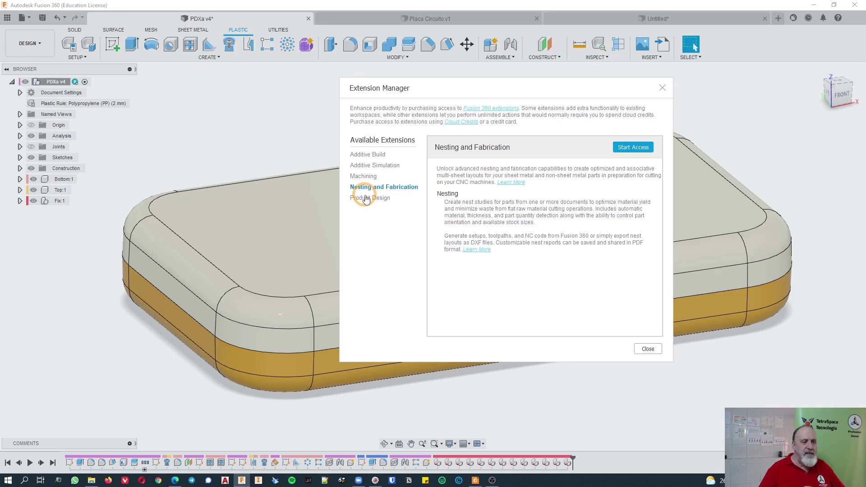
Go through the available extensions again, check the access status of Product Design, and close the extension manager
left_click(361, 154)
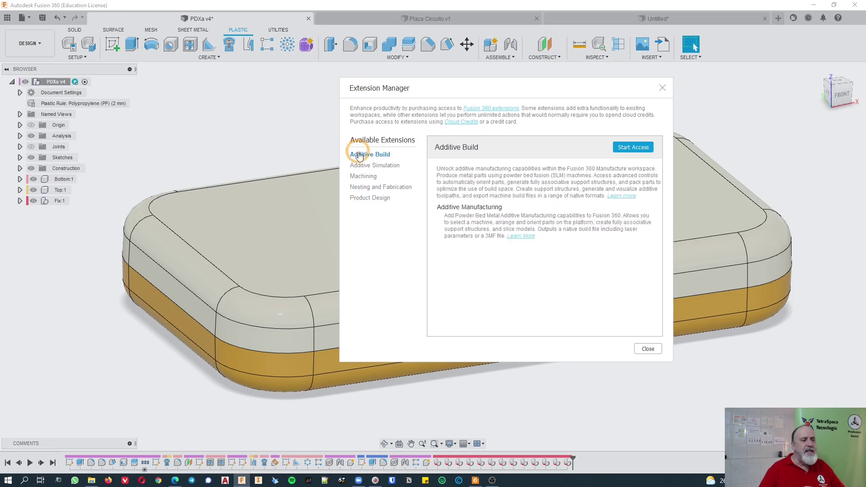
left_click(360, 167)
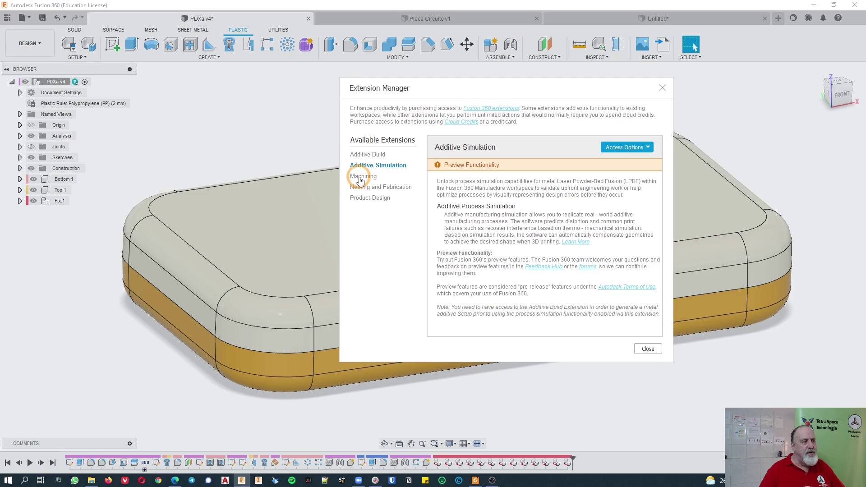
left_click(360, 178)
left_click(384, 188)
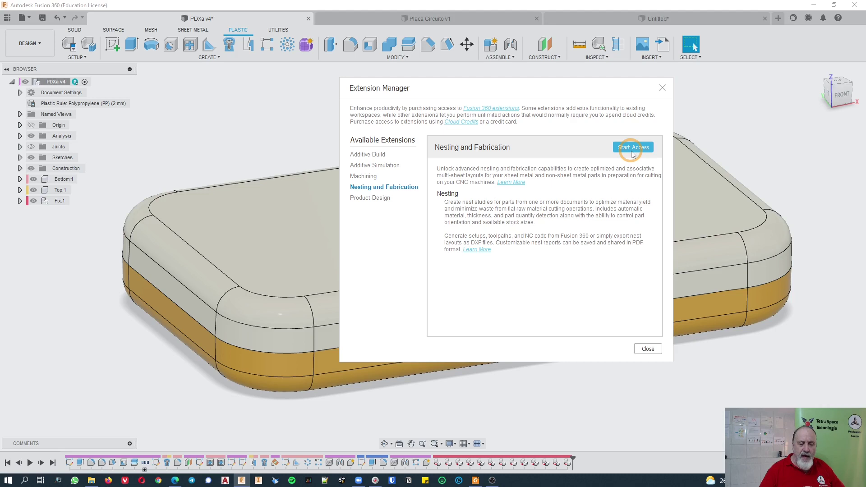
left_click(371, 197)
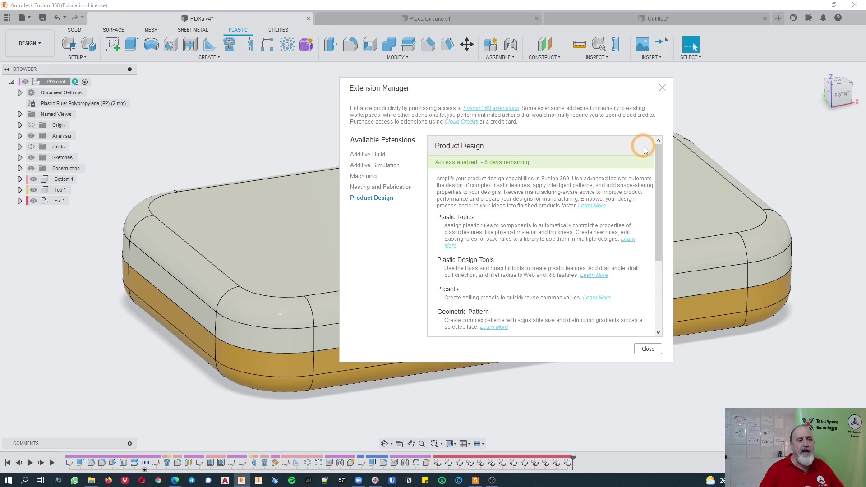
left_click(649, 349)
Hide the Top component and inspect the circuit board, ribs and screw bosses inside the bottom shell
middle_click_drag(208, 103, 229, 62, "shift")
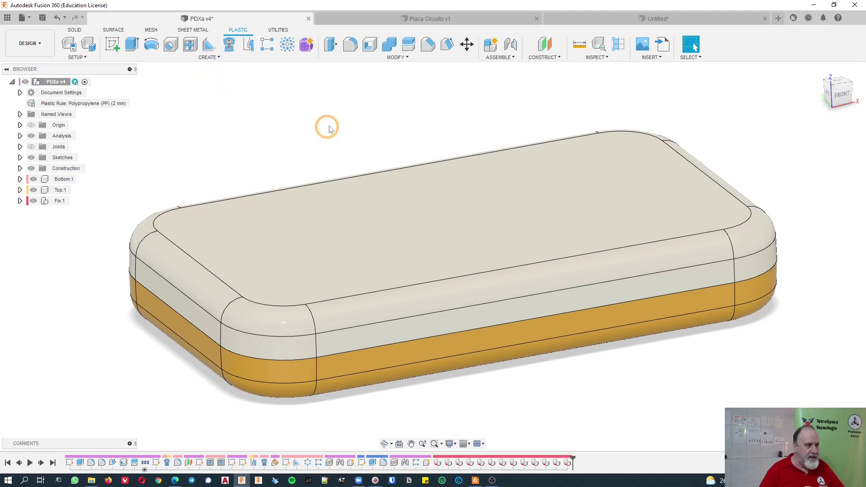
middle_click_drag(353, 110, 352, 109, "shift")
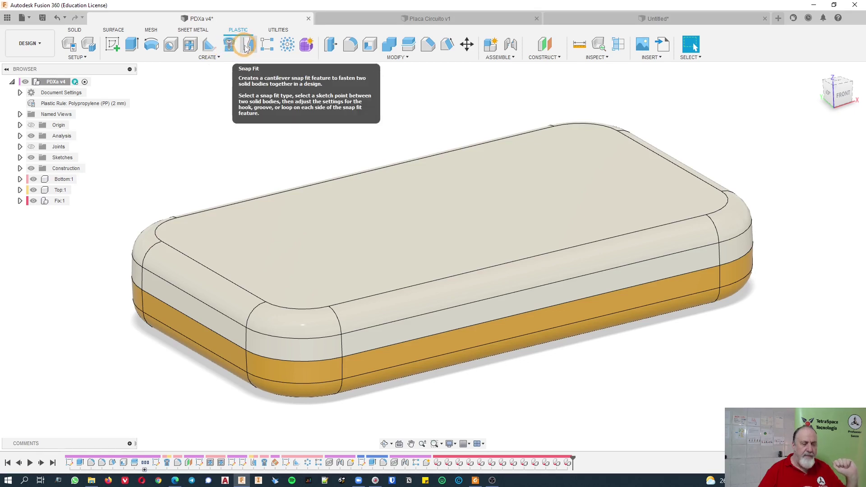
middle_click_drag(245, 160, 314, 219, "shift")
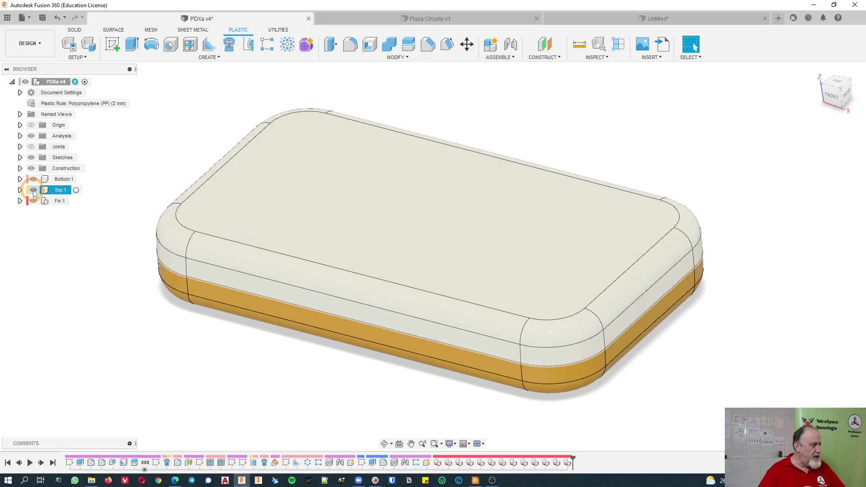
left_click(33, 190)
middle_click_drag(145, 114, 232, 137, "shift")
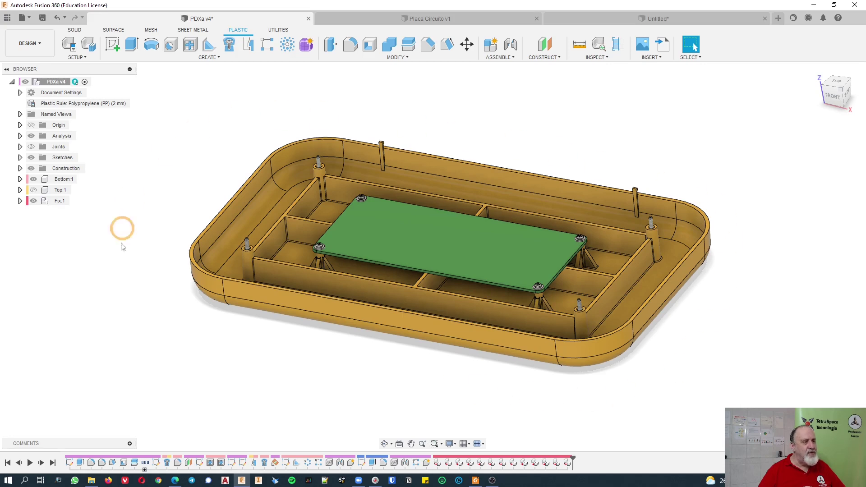
scroll(478, 261, "up", 3)
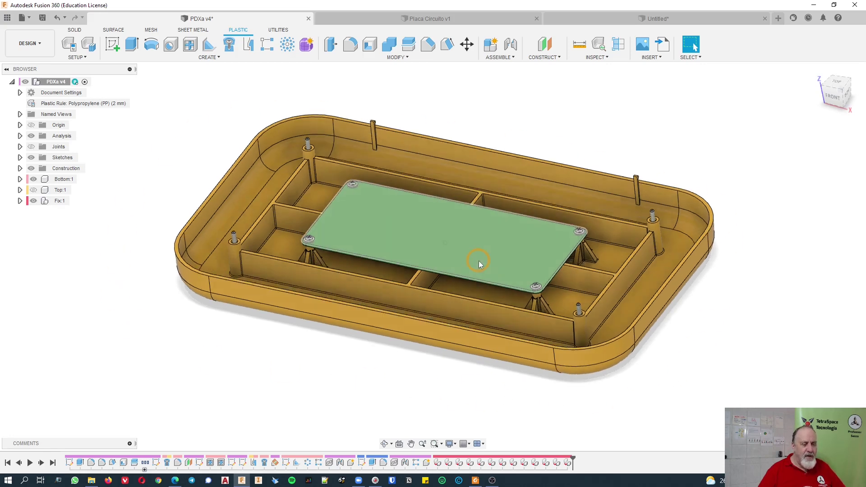
scroll(478, 261, "up", 1)
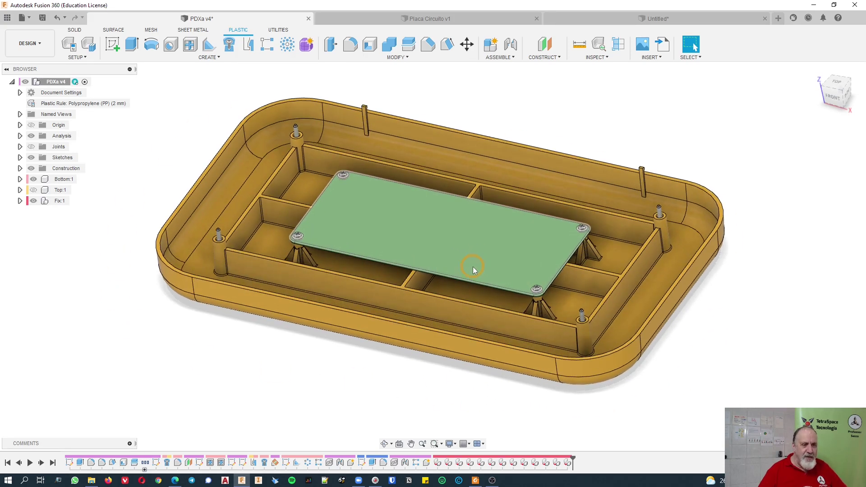
left_click(510, 96)
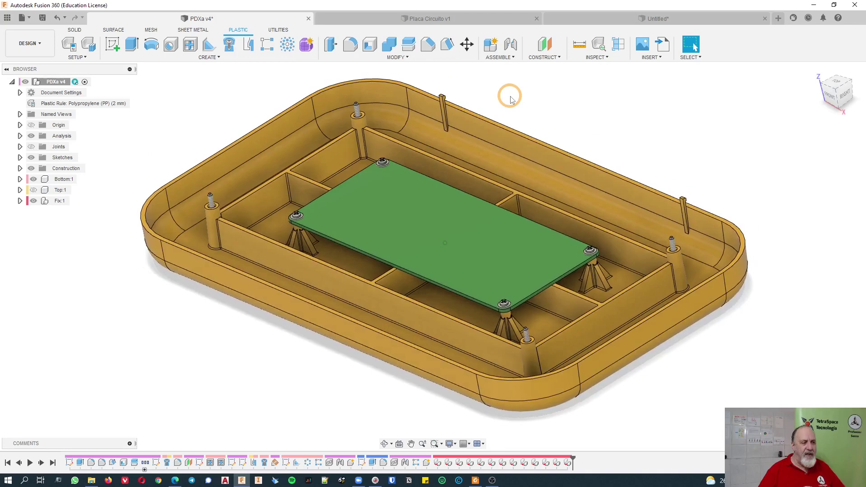
middle_click_drag(511, 99, 509, 100, "shift")
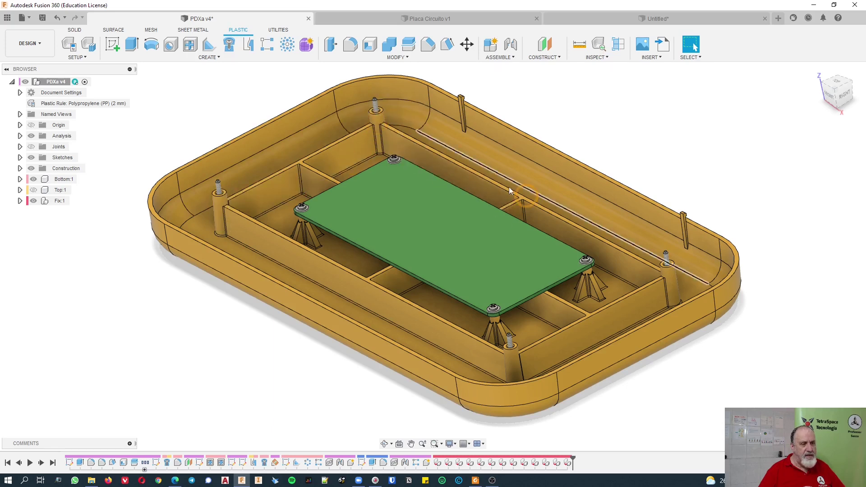
middle_click_drag(623, 300, 505, 353, "shift")
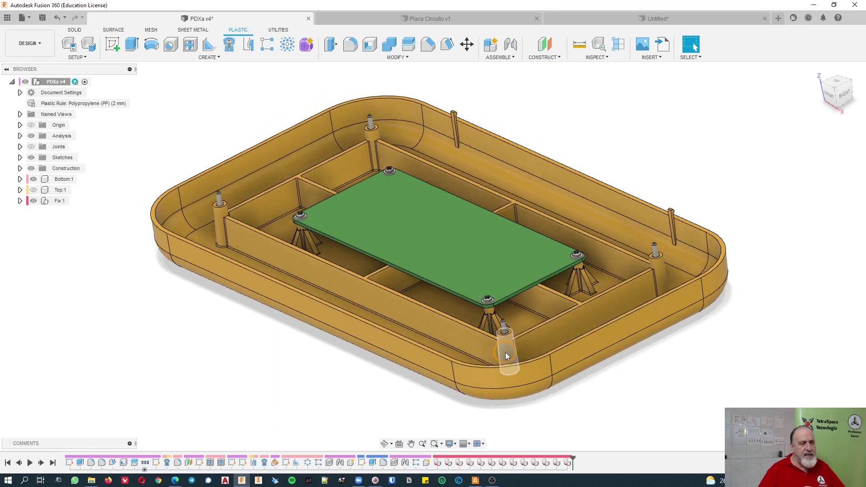
Examine the screw holes on the underside of the bottom shell and the matching screws and bosses inside it
middle_click_drag(605, 340, 261, 267, "shift")
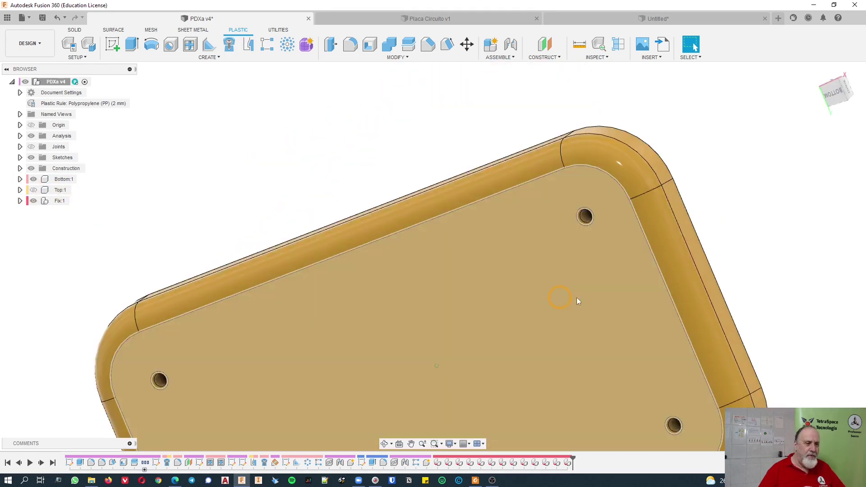
scroll(628, 217, "up", 5)
scroll(631, 218, "down", 2)
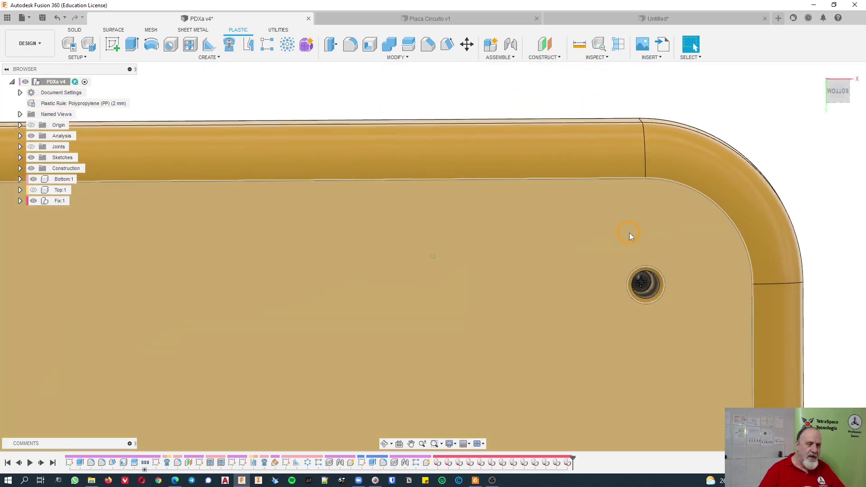
scroll(619, 234, "up", 6)
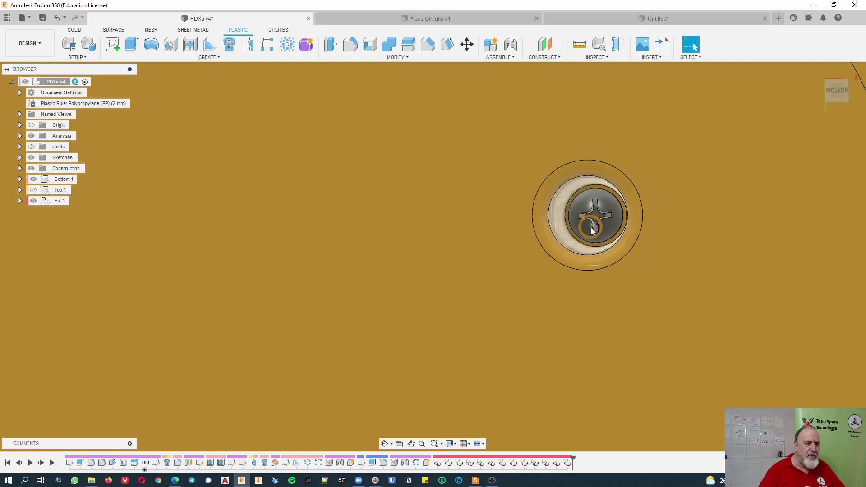
scroll(592, 231, "down", 10)
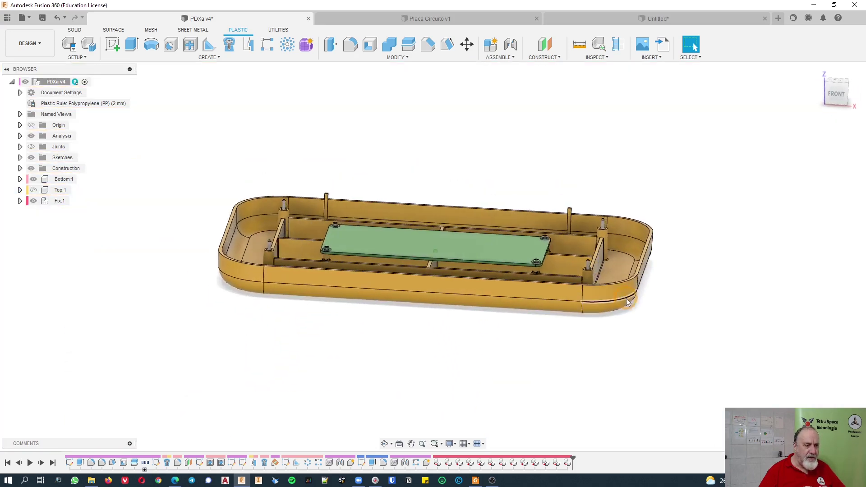
scroll(626, 299, "up", 5)
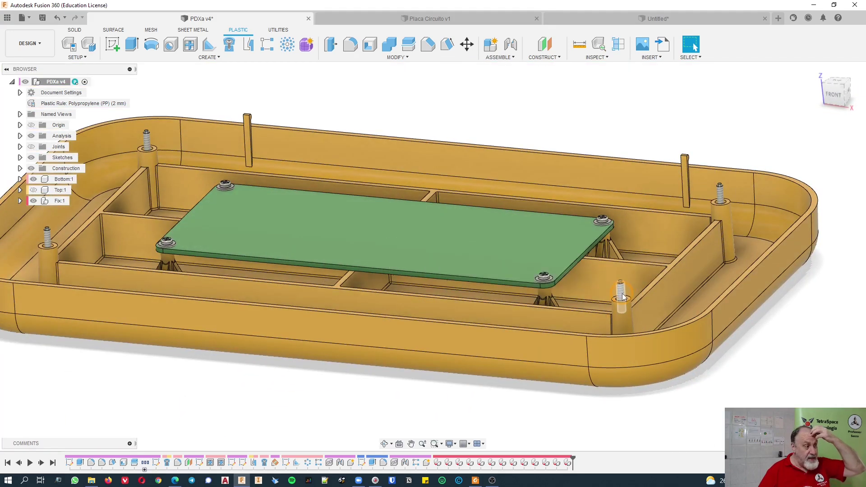
scroll(439, 251, "down", 5)
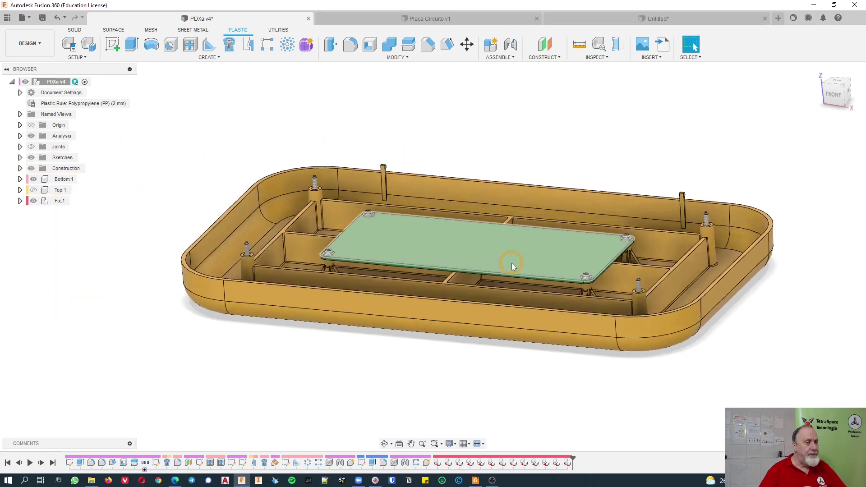
scroll(511, 265, "up", 1)
middle_click_drag(511, 265, 88, 245, "shift")
Hide the Bottom component and show the Top component
left_click(31, 180)
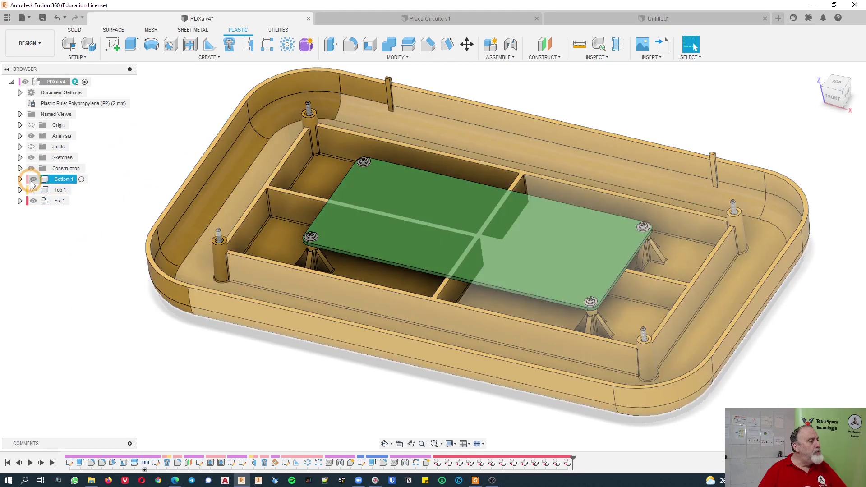
left_click(33, 179)
left_click(33, 190)
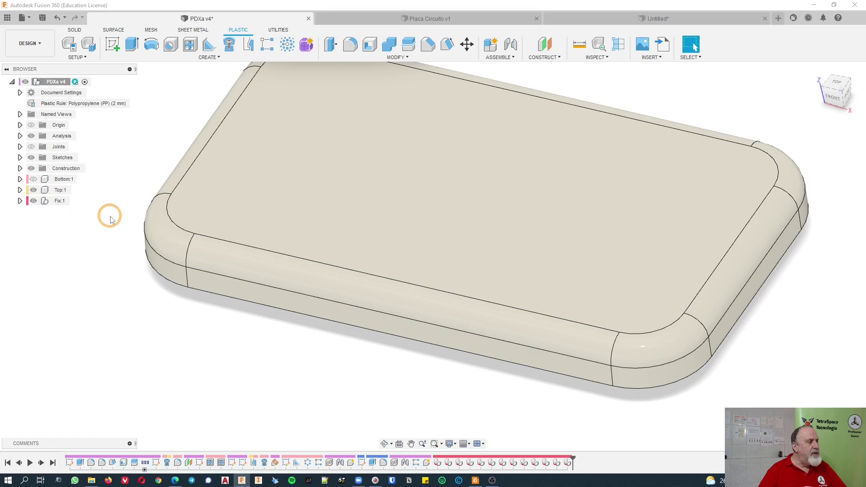
Examine the screw bosses and both snap-fit grooves on the inside of the top shell from below
middle_click_drag(112, 221, 260, 144, "shift")
scroll(268, 188, "up", 3)
middle_click_drag(266, 185, 281, 210, "shift")
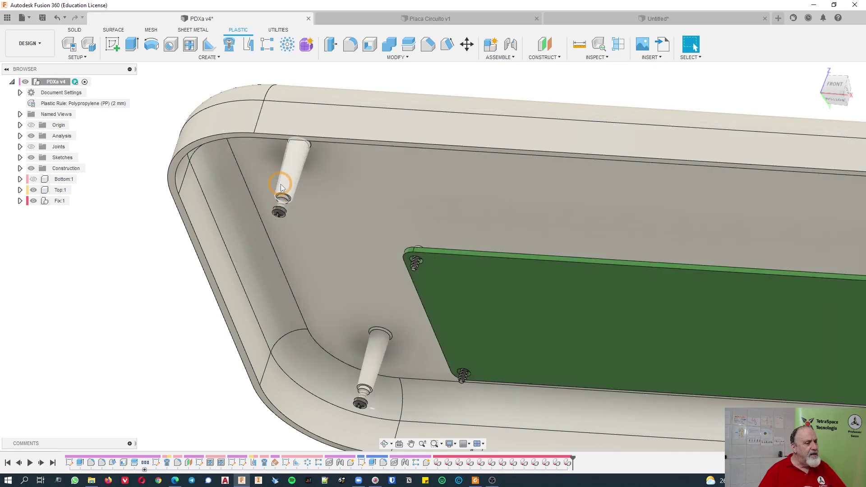
scroll(280, 187, "down", 3)
scroll(399, 313, "up", 4)
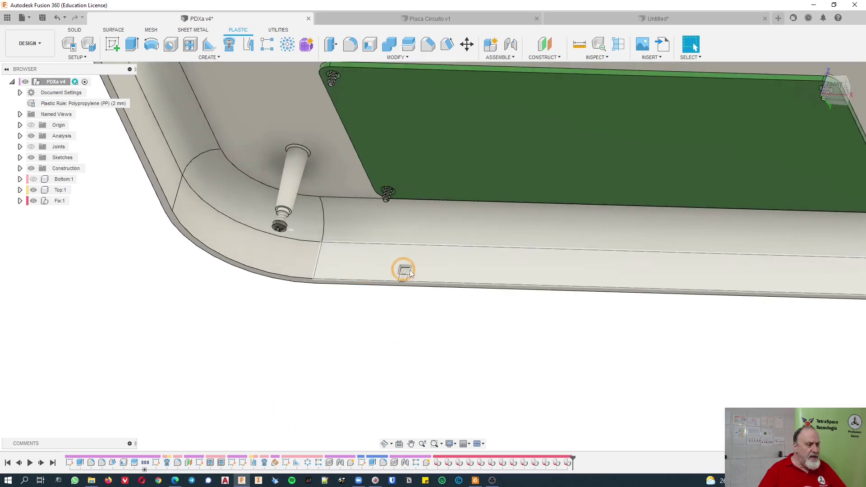
scroll(410, 270, "up", 3)
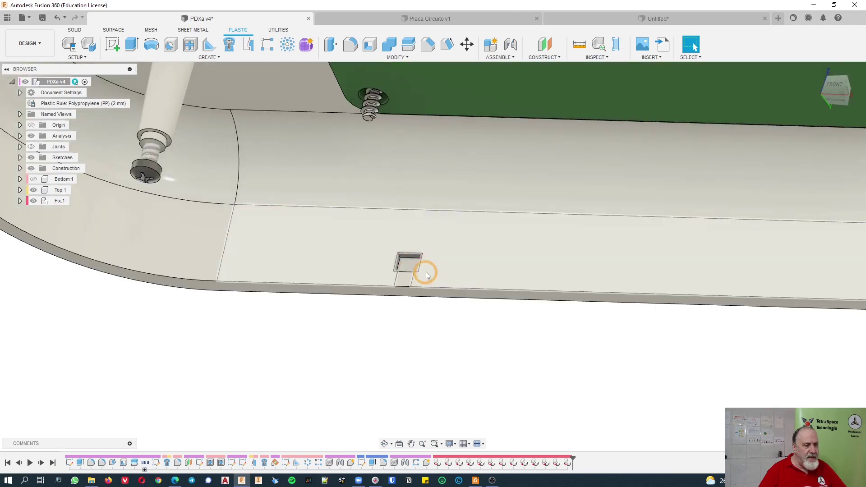
scroll(392, 270, "down", 3)
middle_click_drag(821, 280, 654, 270)
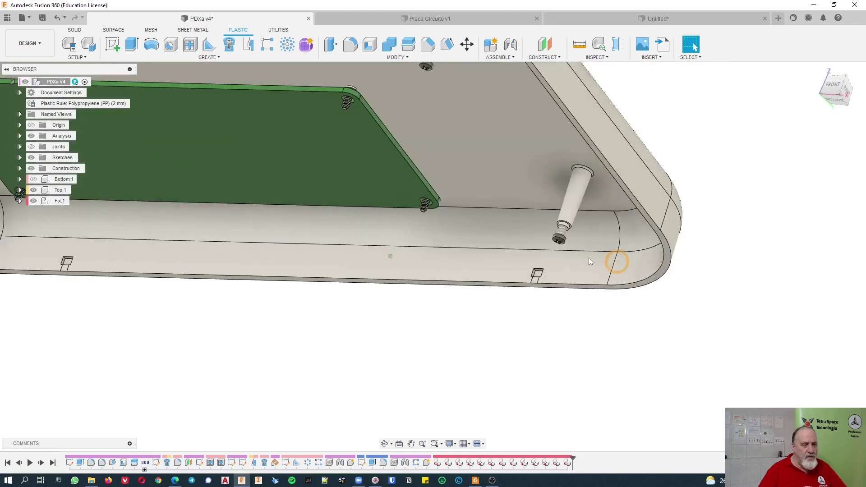
scroll(532, 275, "up", 6)
scroll(496, 326, "down", 8)
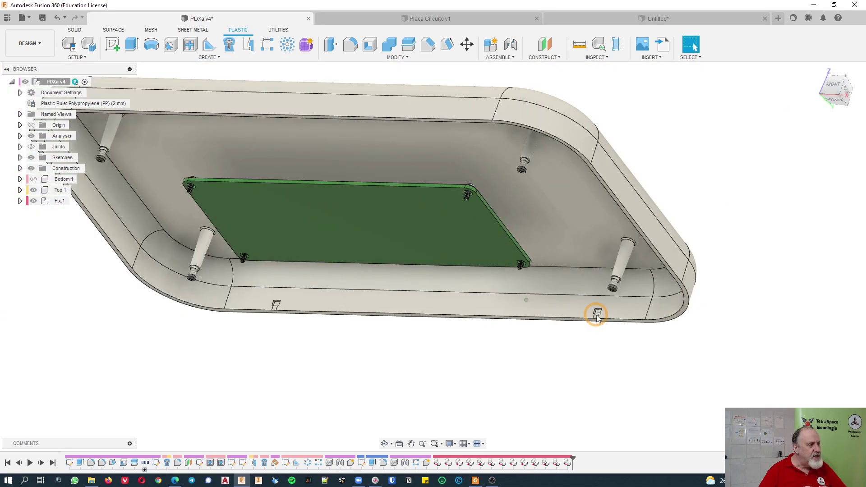
scroll(597, 315, "down", 5)
middle_click_drag(595, 315, 301, 244, "shift")
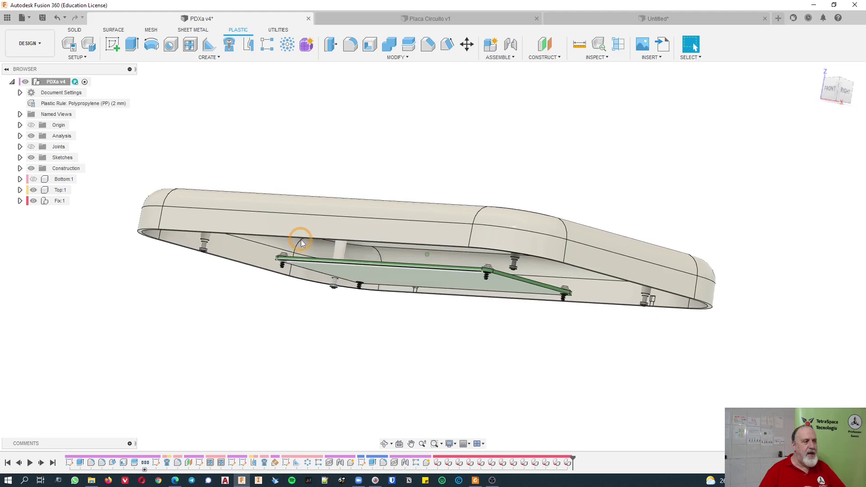
Open the plastic rules manager and expand the Library to list its plastic rules
left_click(88, 44)
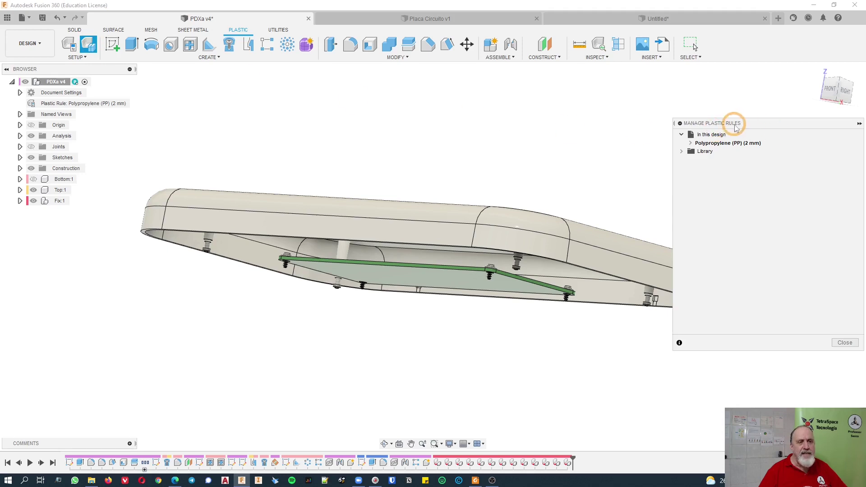
left_click(715, 145)
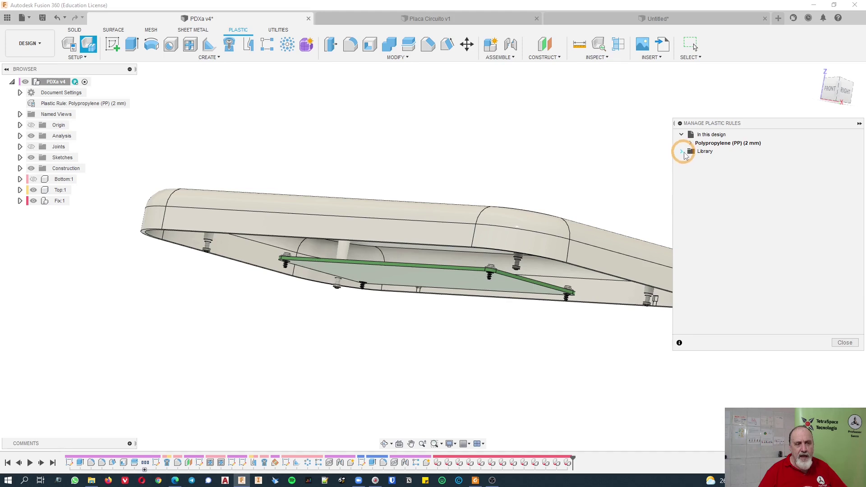
left_click(682, 152)
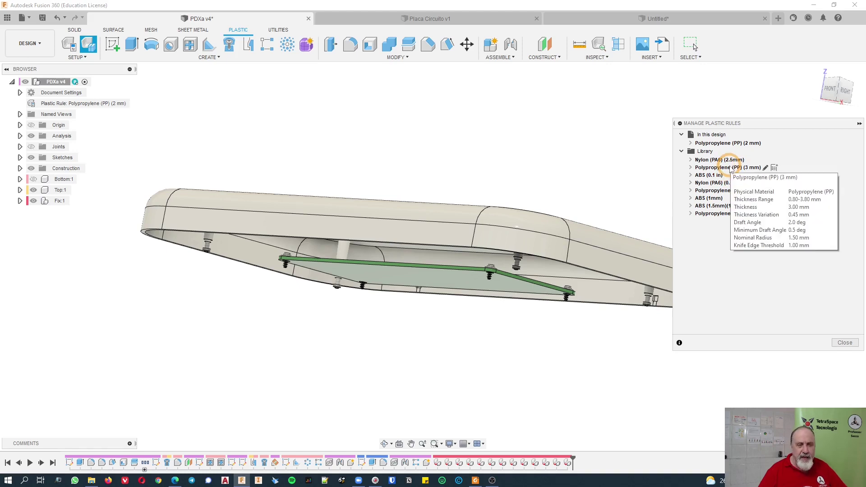
Review the parameters of a new plastic rule based on the library's Polypropylene (PP) (3 mm) rule without saving it
right_click(731, 168)
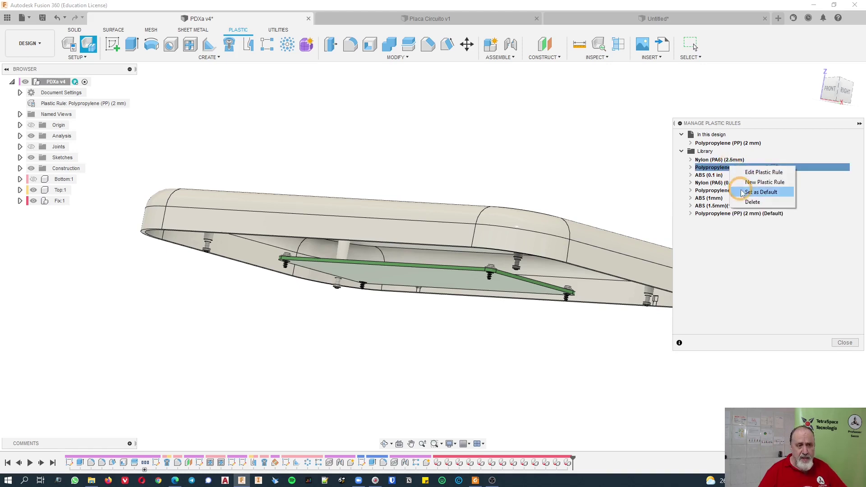
left_click(766, 182)
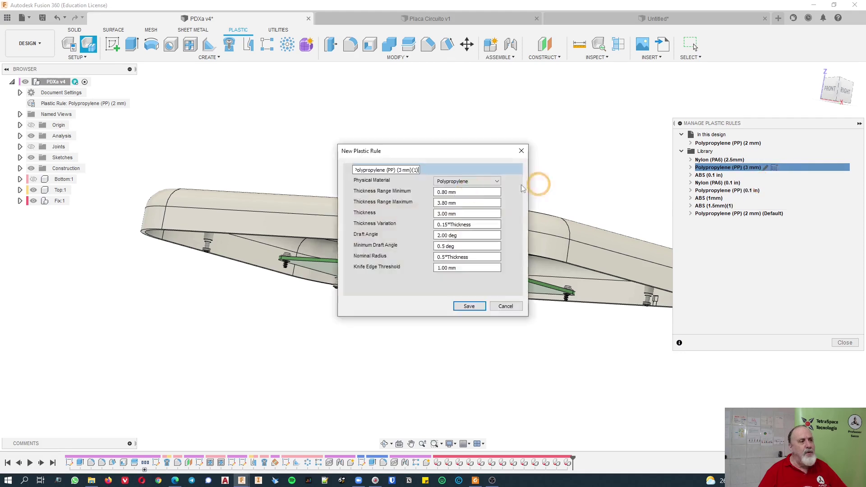
double_click(357, 167)
left_click(456, 171)
left_click(455, 204)
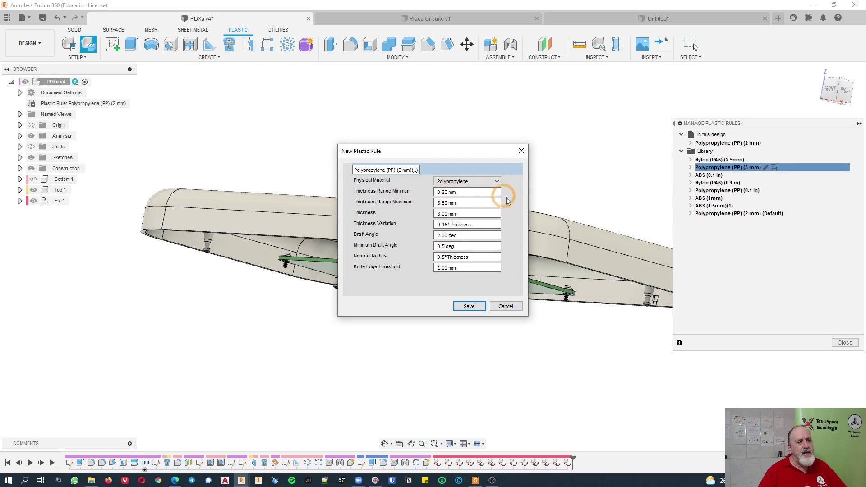
left_click(467, 309)
left_click(479, 309)
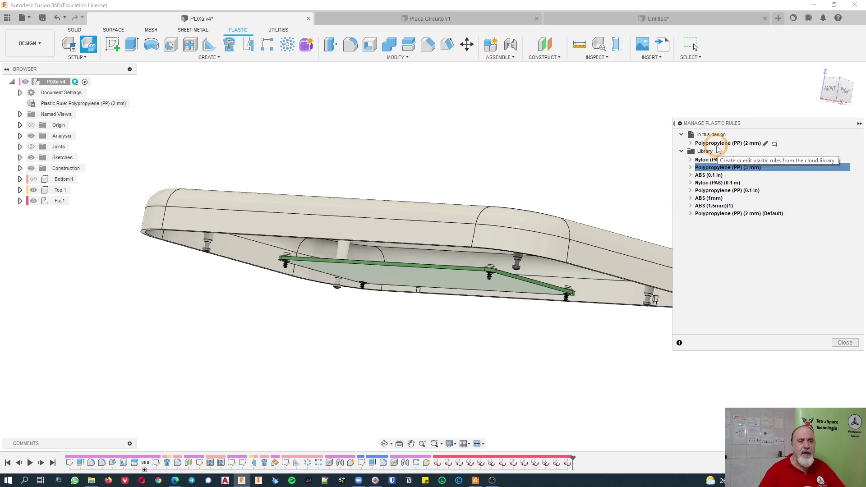
Examine the thickness, draft, radius and knife edge parameters of this design's Polypropylene (PP) (2 mm) rule without changing them
left_click(766, 144)
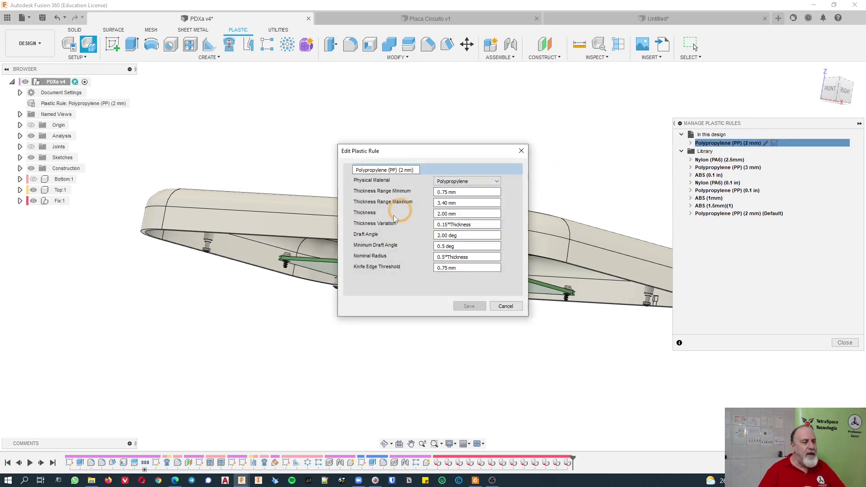
left_click(383, 171)
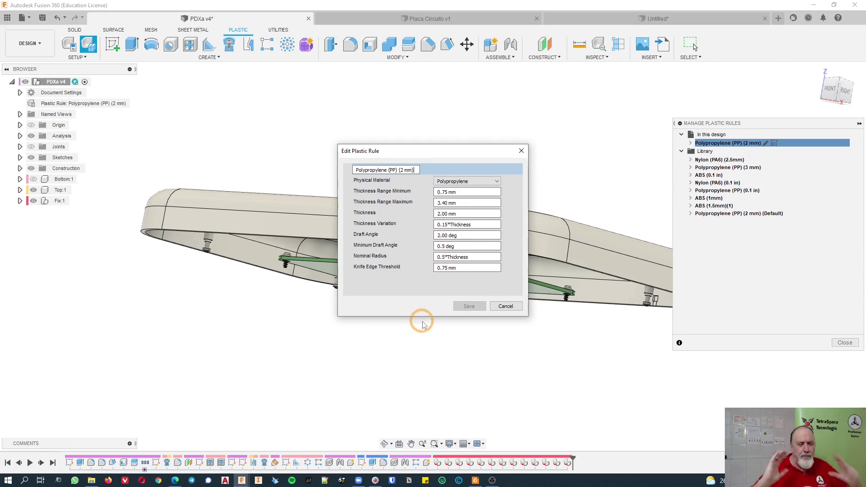
left_click(504, 307)
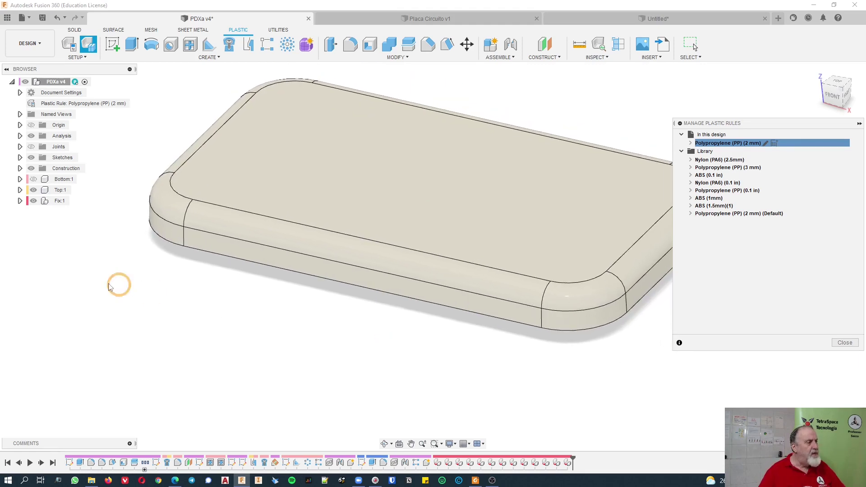
Show the Bottom component and hide the Top component to expose the ribs and bosses inside the enclosure
left_click(33, 179)
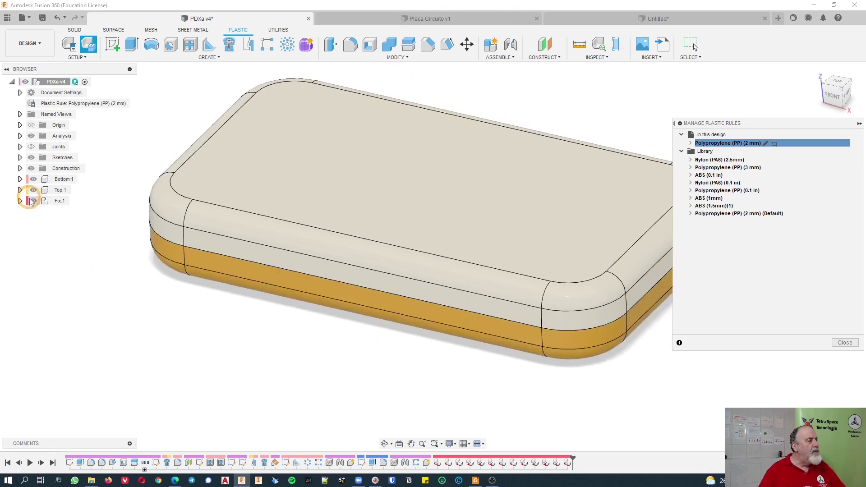
left_click(33, 190)
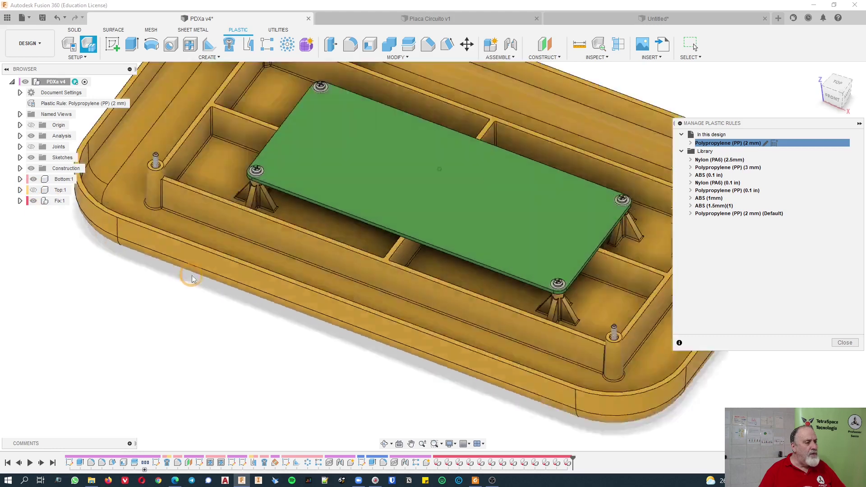
scroll(451, 251, "down", 10)
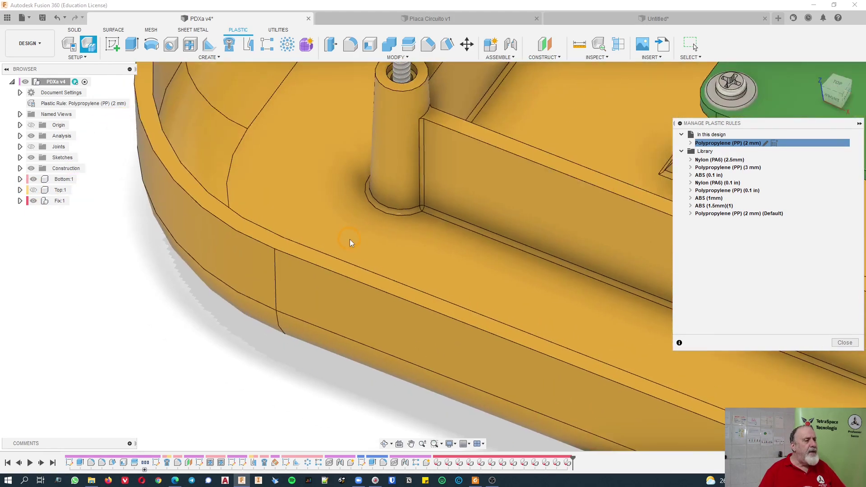
scroll(318, 299, "up", 3)
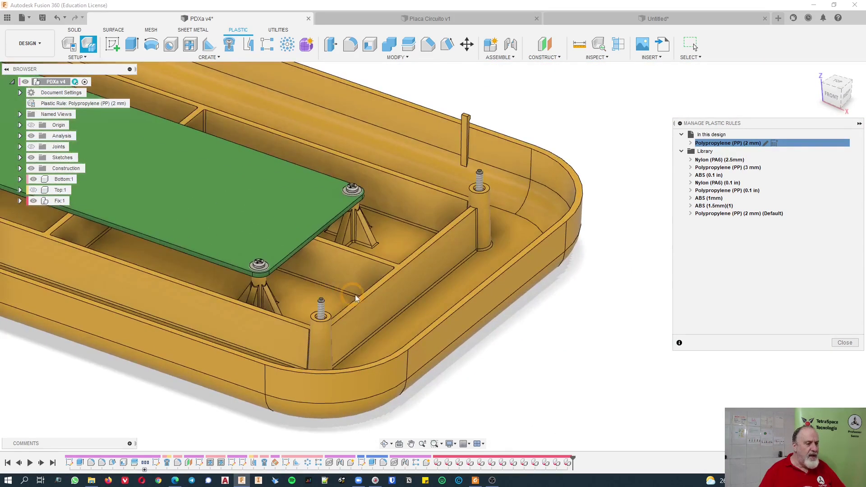
scroll(417, 241, "up", 4)
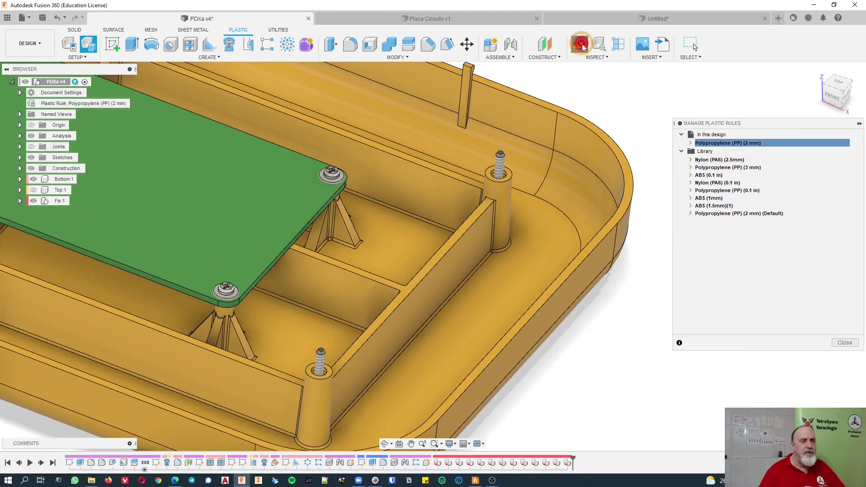
Measure the thickness of the rib between the two screw bosses at the short end of the bottom shell
left_click(582, 45)
left_click(426, 276)
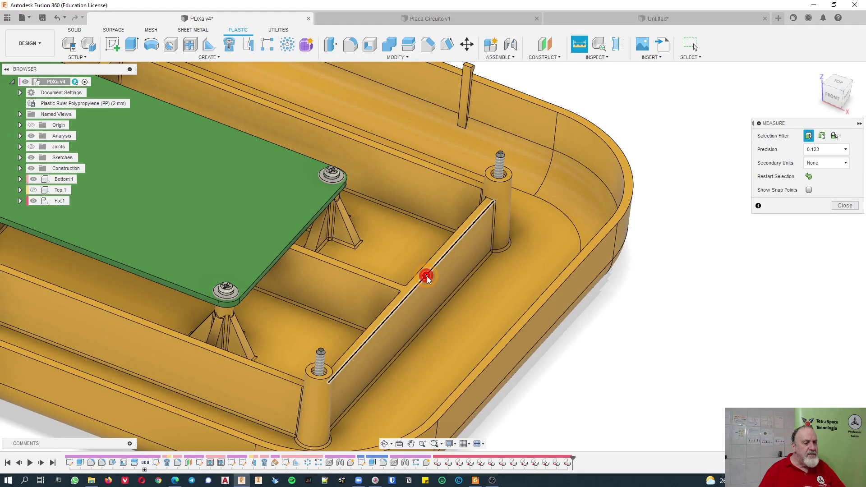
left_click(422, 274)
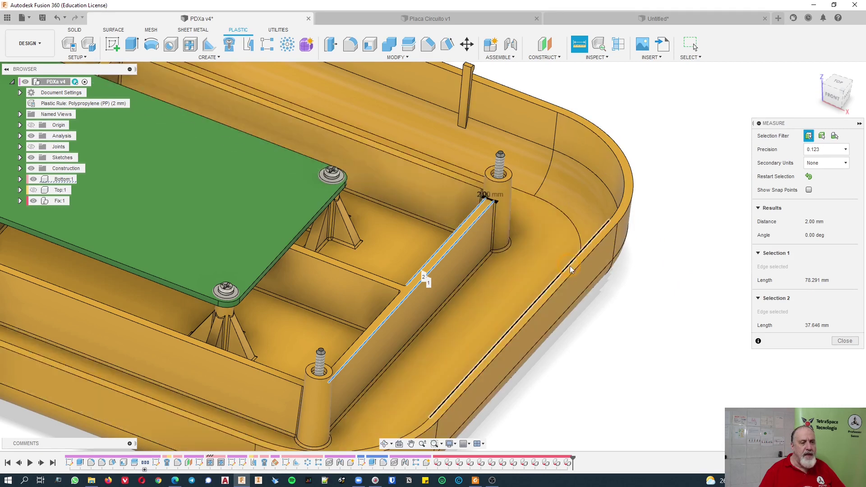
Measure the thickness of the bottom shell's outer wall along its short side and finish measuring
left_click(658, 283)
left_click(571, 266)
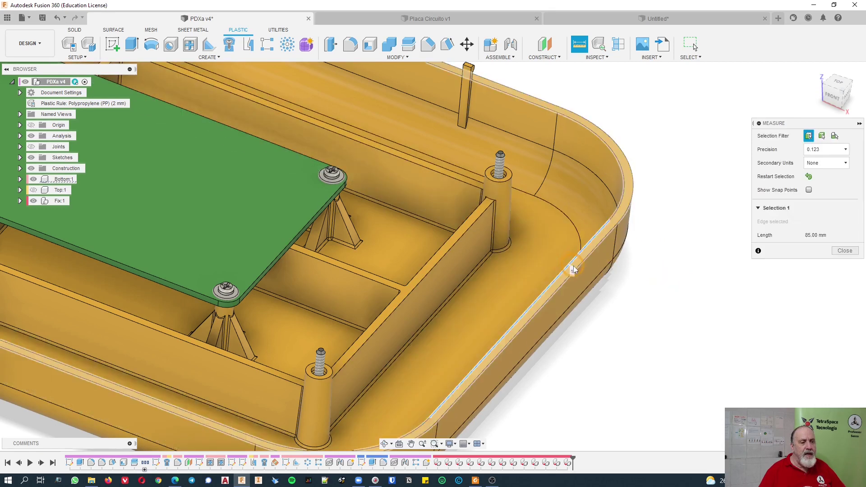
left_click(577, 268)
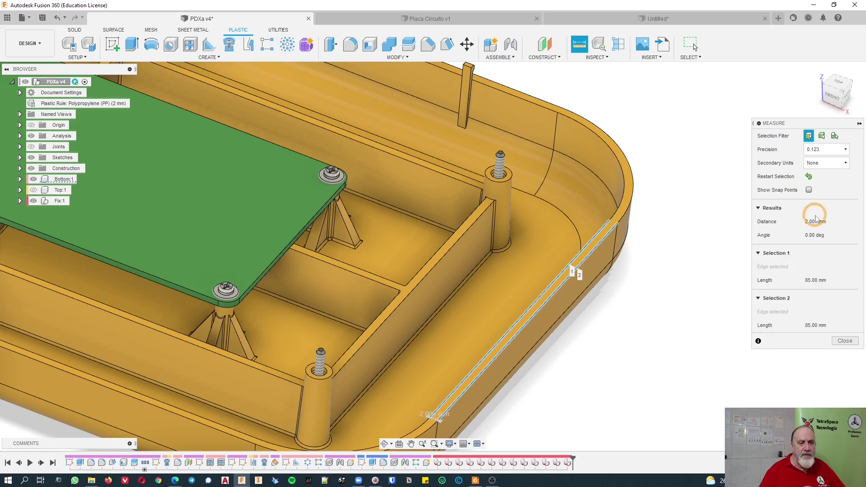
scroll(615, 304, "down", 5)
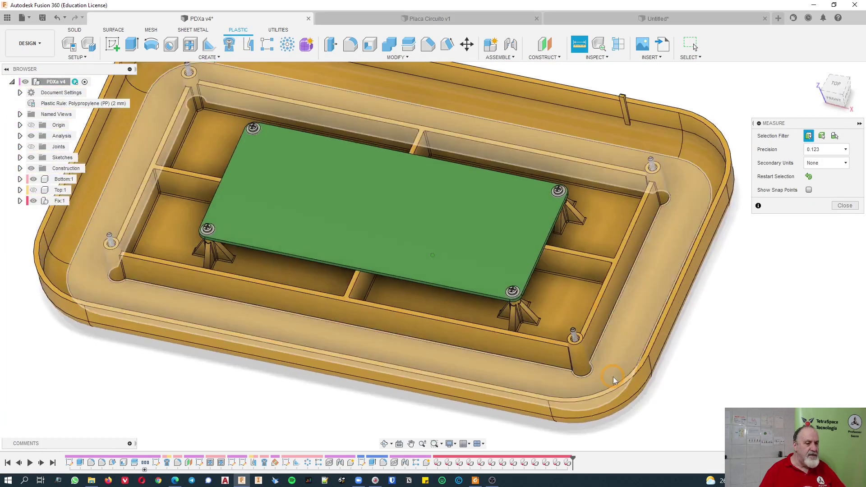
middle_click_drag(613, 377, 382, 95, "shift")
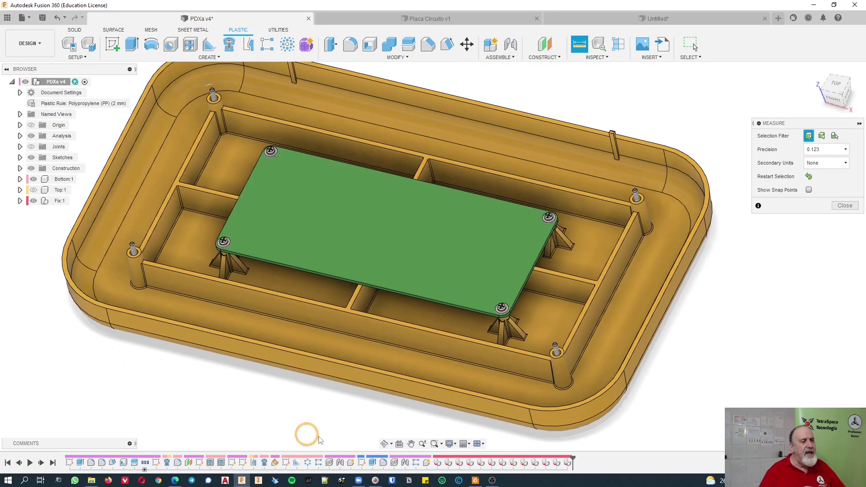
scroll(688, 248, "down", 3)
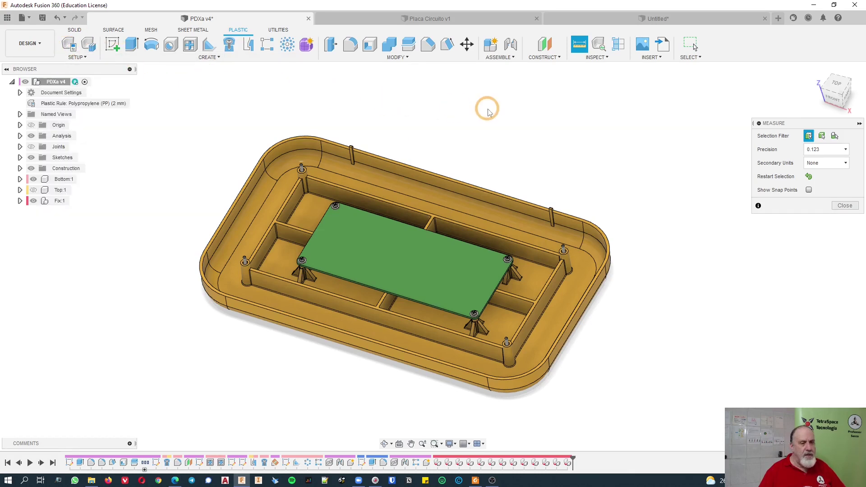
middle_click_drag(489, 112, 491, 112, "shift")
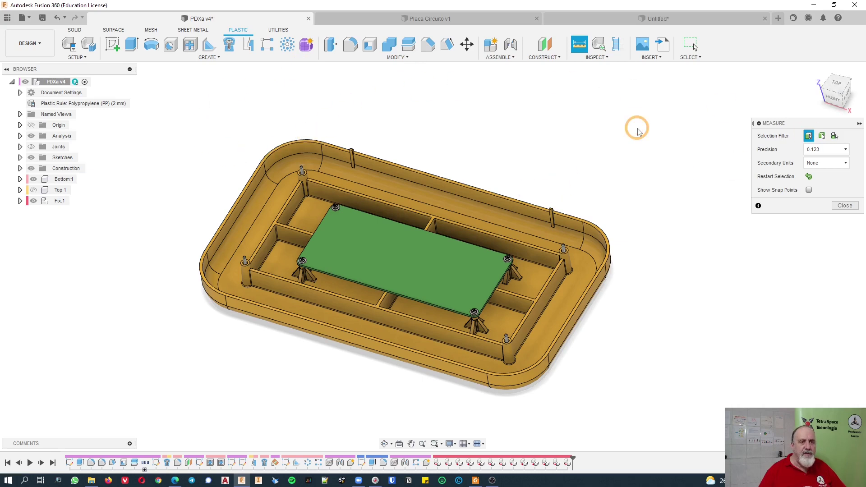
left_click(850, 213)
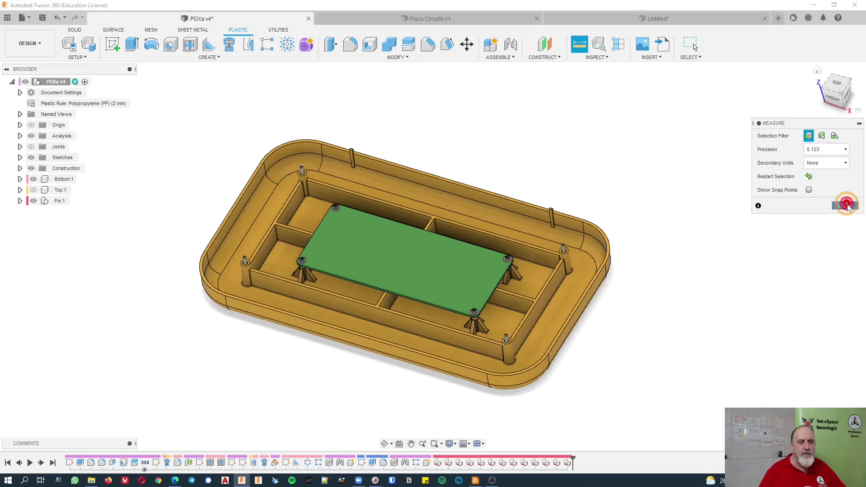
Create a new empty design and bring up its plastic design tools
left_click(779, 18)
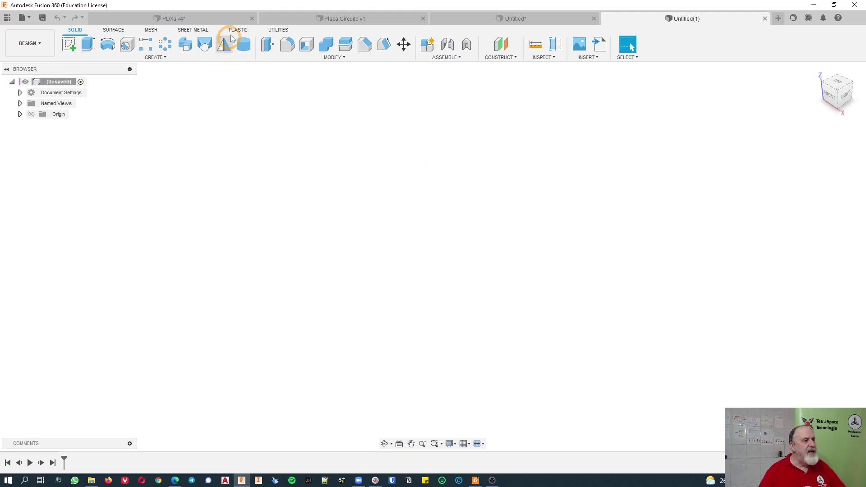
left_click(233, 30)
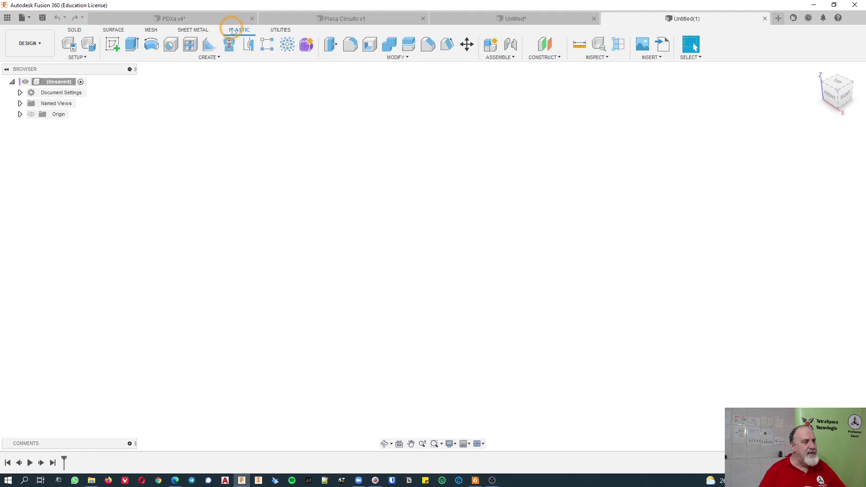
left_click(70, 47)
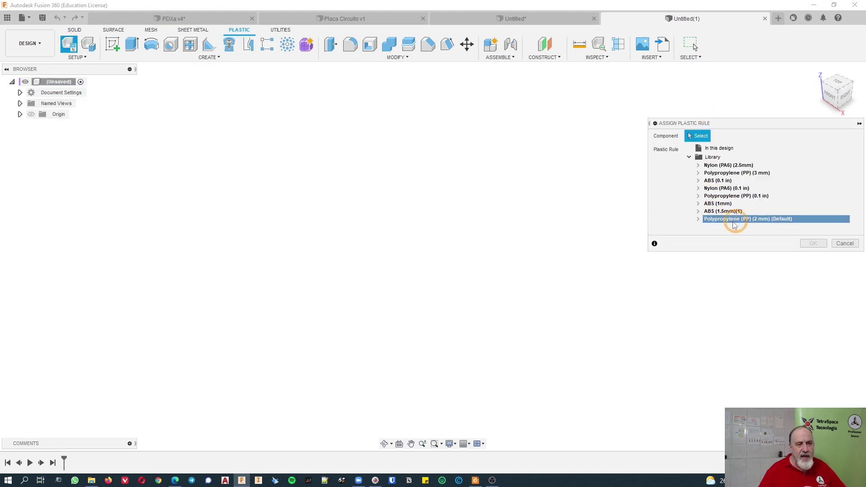
mouse_move(732, 222)
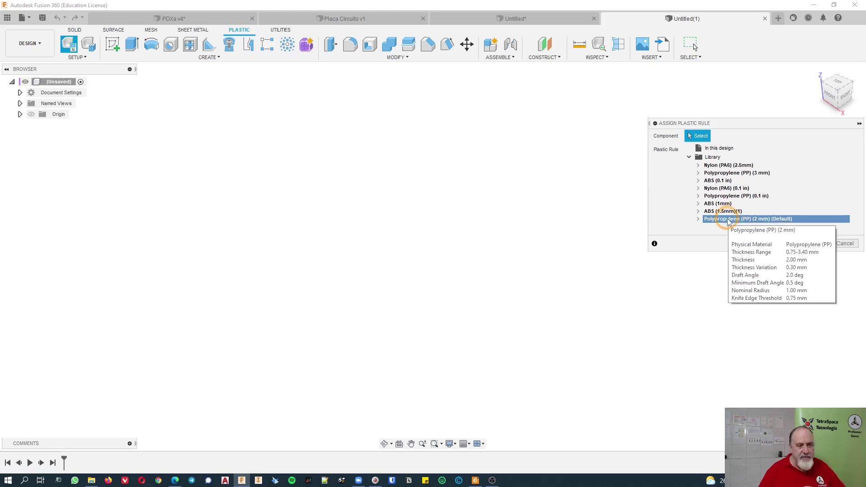
left_click(717, 173)
left_click(719, 195)
left_click(717, 219)
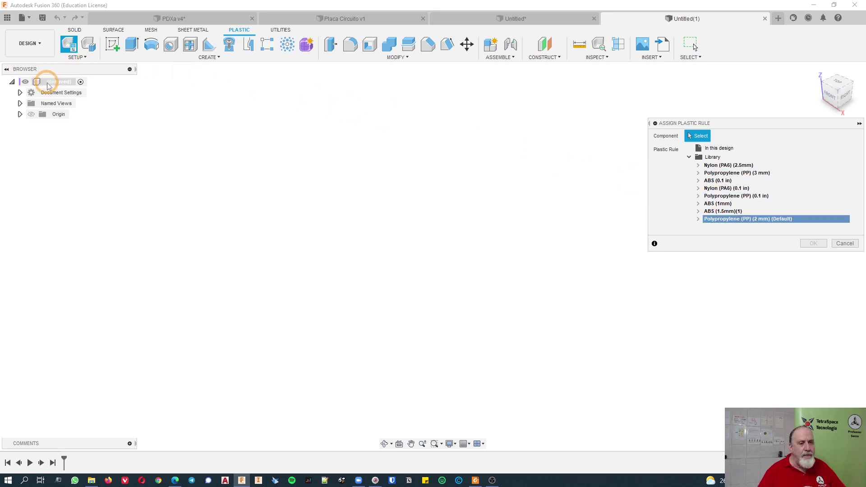
left_click(47, 84)
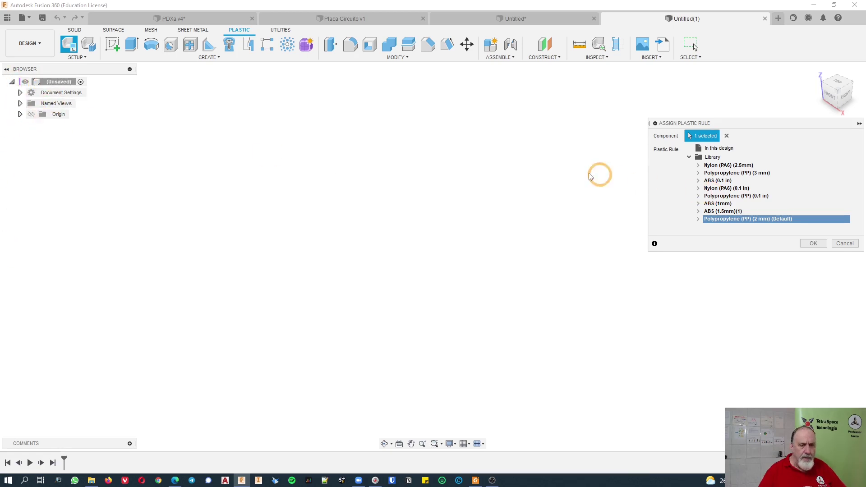
left_click(54, 84)
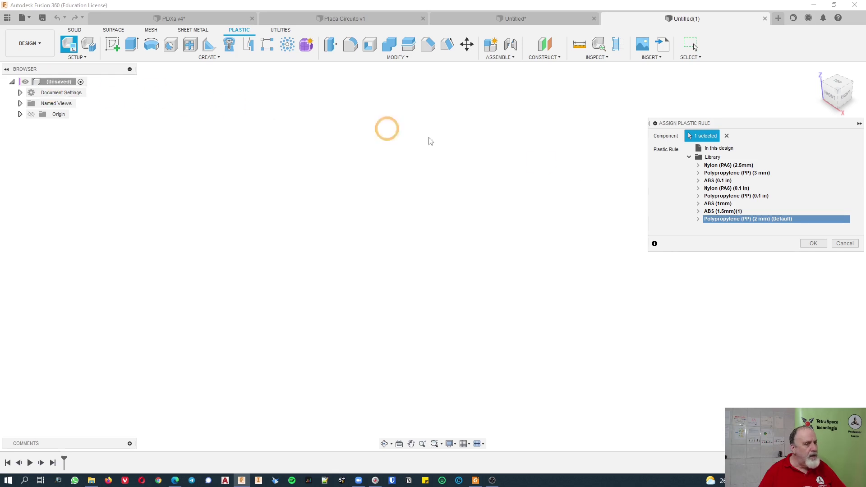
left_click(838, 242)
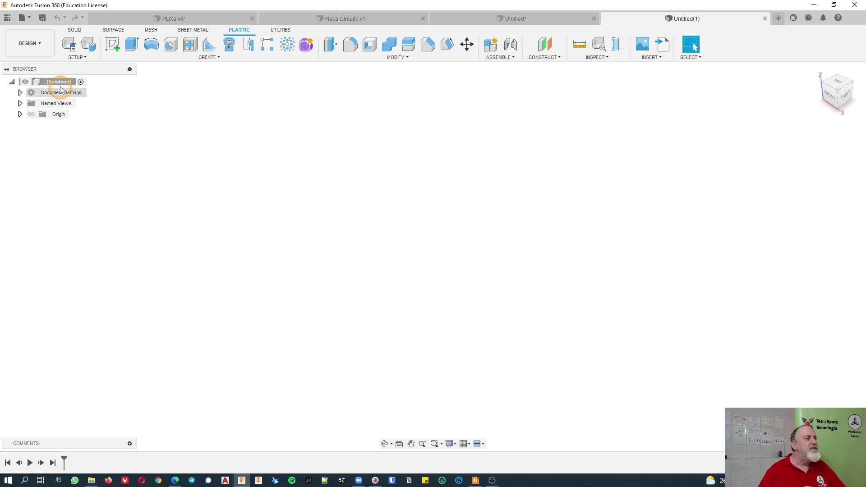
Save the new design under the name PDX-Vídeo
left_click(43, 17)
type("PDX-Vídeo")
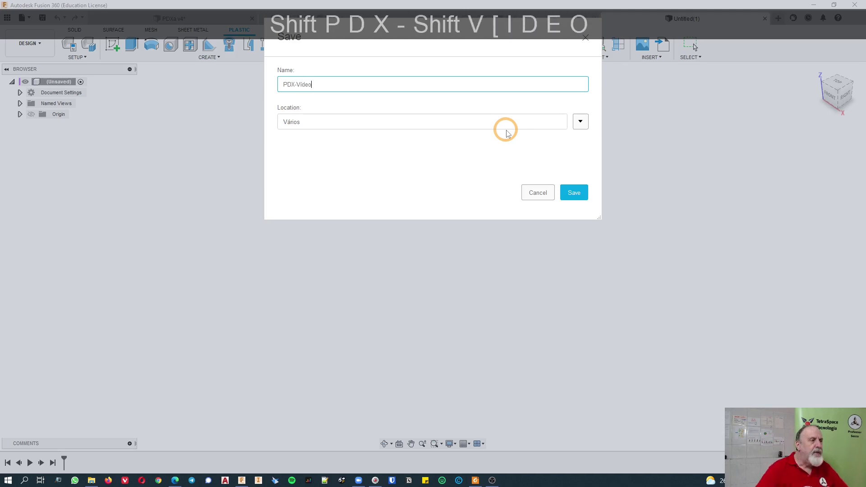
key("Return")
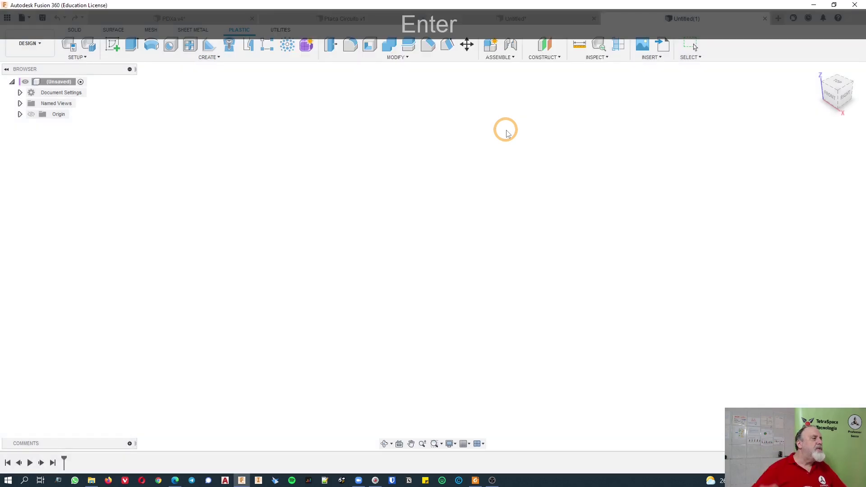
Assign the library plastic rule Polypropylene (PP) (2 mm) to the PDX-Vídeo component and review the rule's parameters
left_click(68, 44)
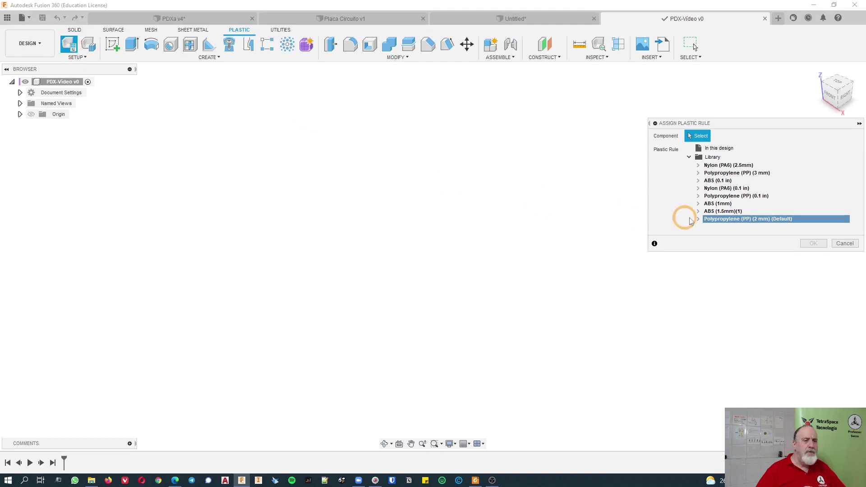
left_click(53, 82)
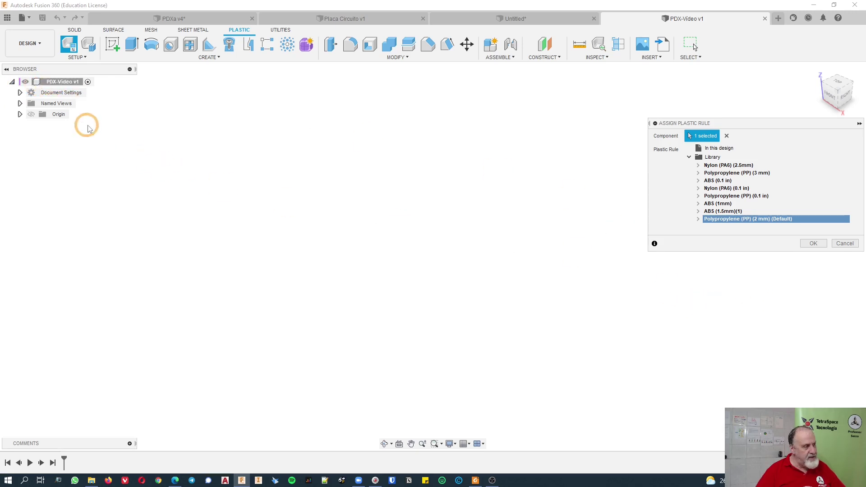
left_click(814, 243)
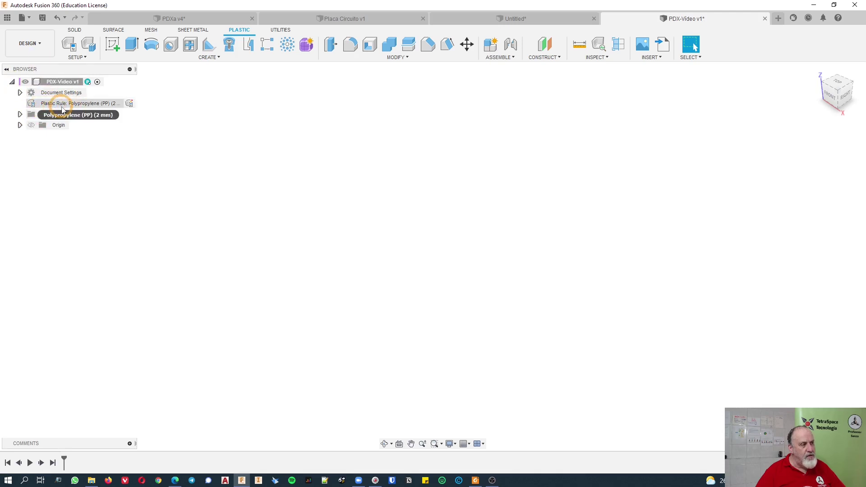
mouse_move(95, 110)
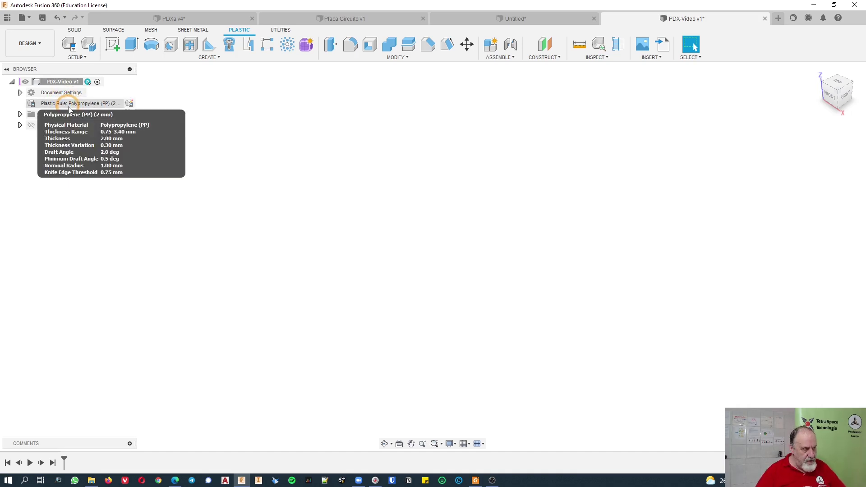
left_click(494, 165)
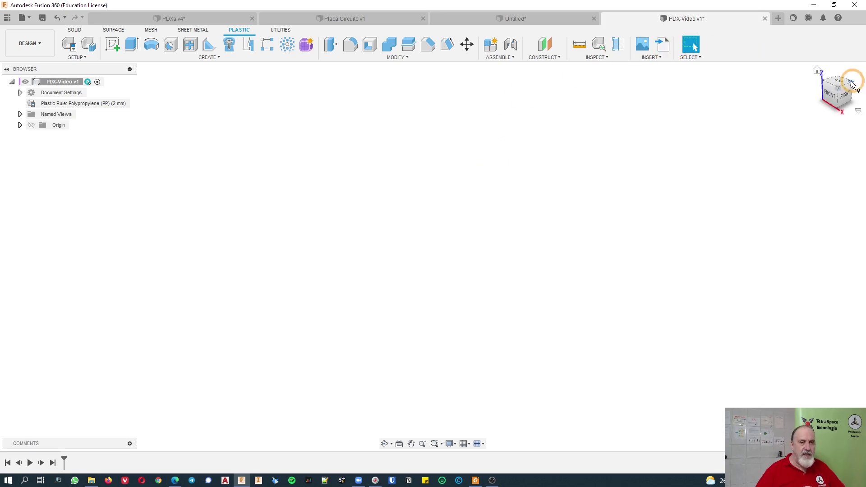
left_click_drag(837, 90, 824, 96)
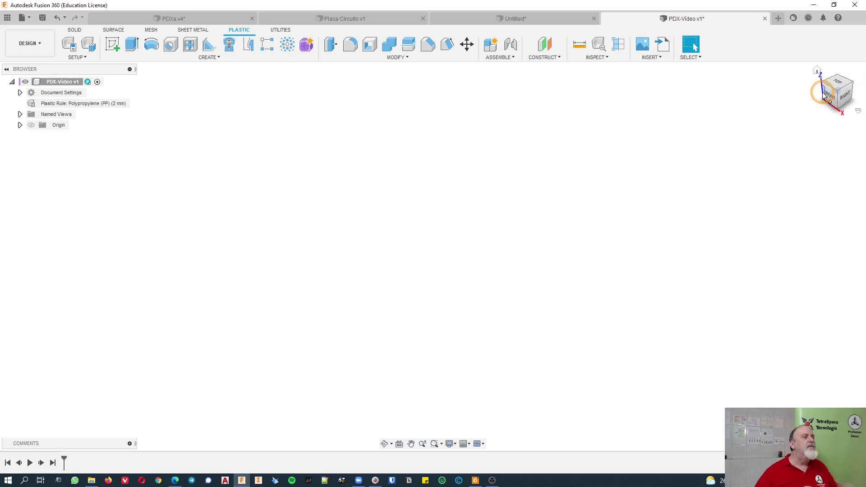
Examine which parts the Fix:1 component of the PDXa design contains and return to the PDX-Vídeo design
left_click(149, 18)
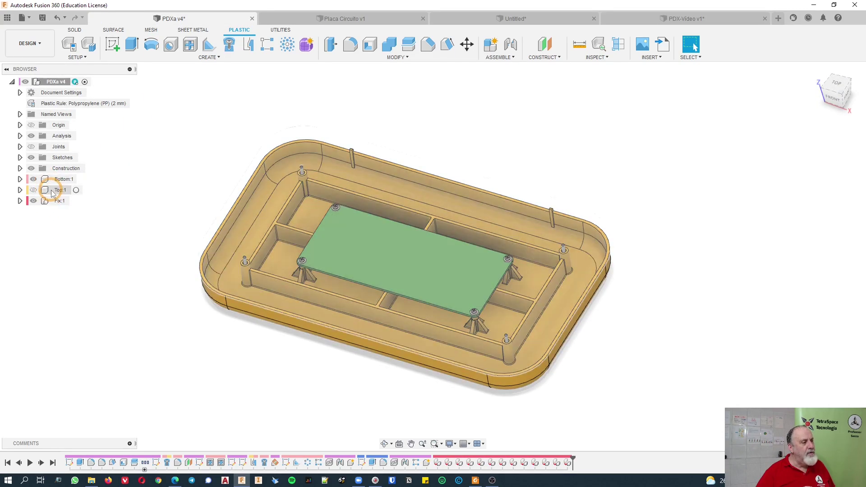
left_click(20, 201)
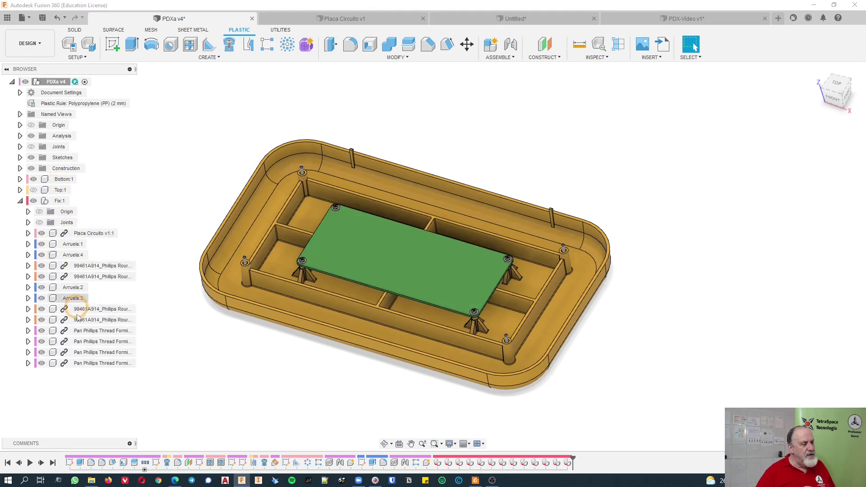
left_click(20, 202)
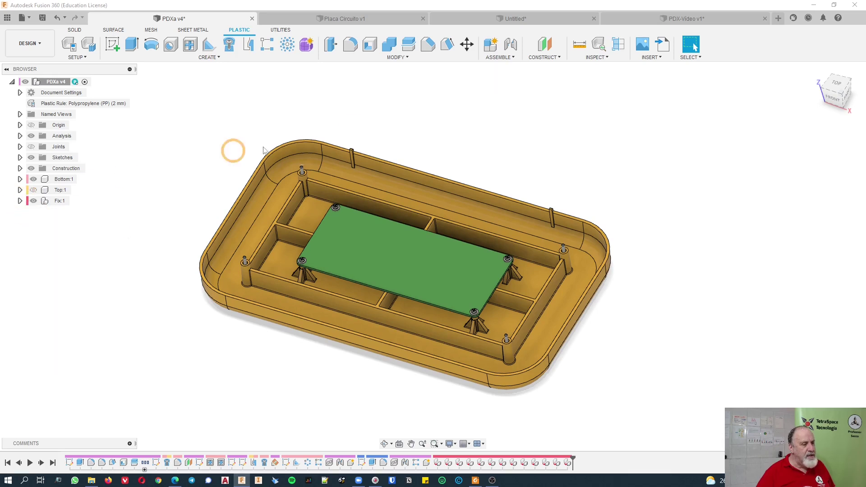
left_click(717, 20)
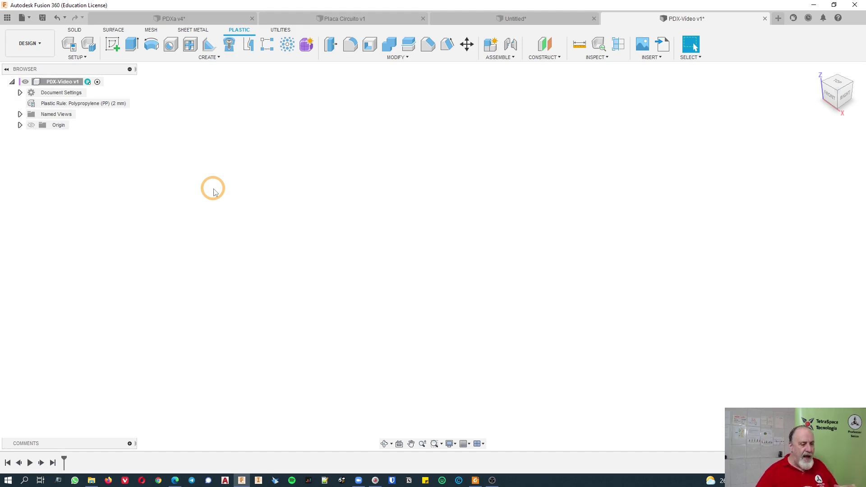
Show the Top:1 component in the PDXa design and examine the closed enclosure from outside
left_click(221, 18)
left_click(33, 190)
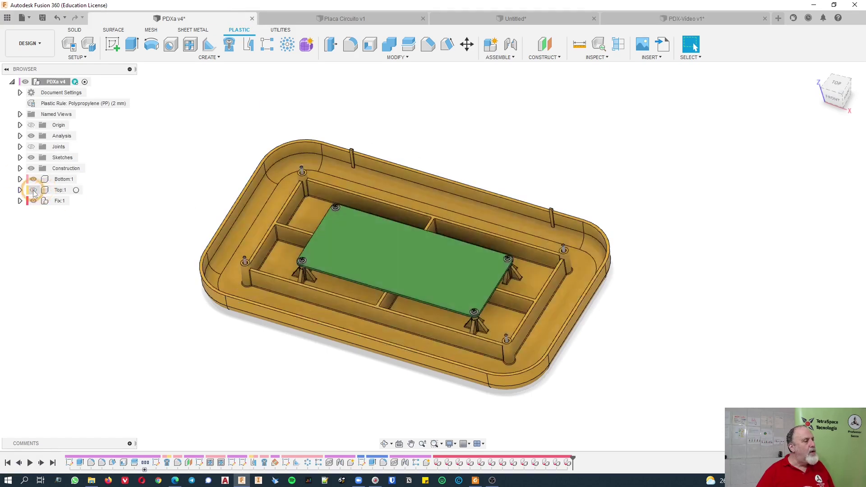
scroll(501, 296, "down", 2)
middle_click_drag(643, 342, 633, 319, "shift")
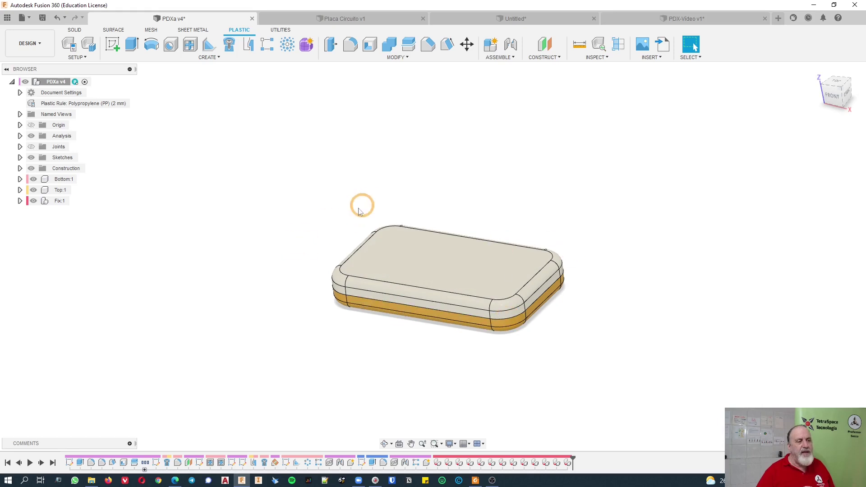
scroll(468, 316, "up", 5)
scroll(467, 328, "up", 2)
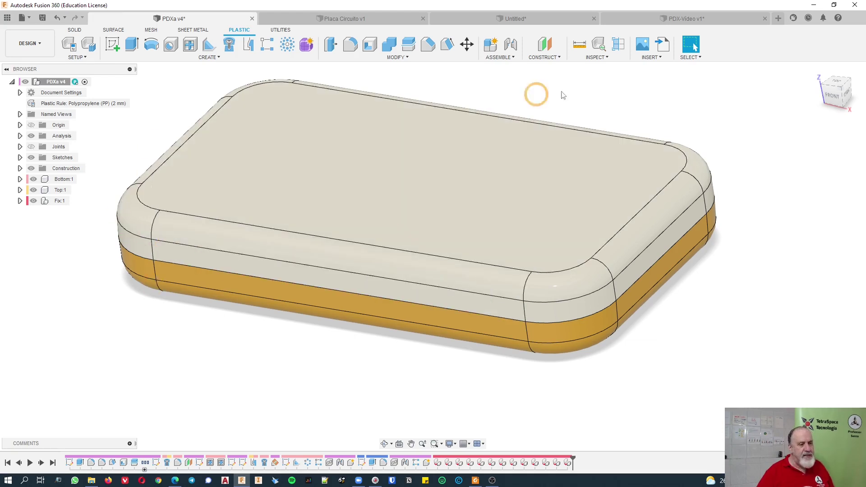
left_click(681, 18)
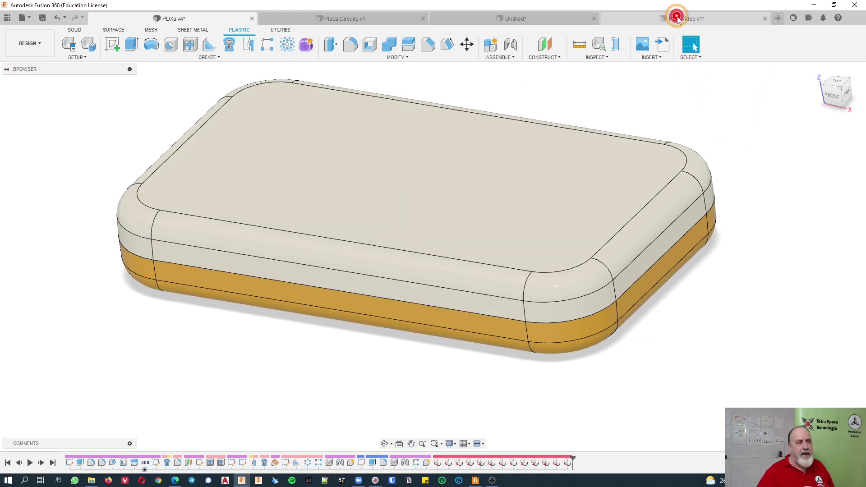
Examine the rectangle dimensions in the first sketch of the PDXa design and close the sketch
left_click(113, 18)
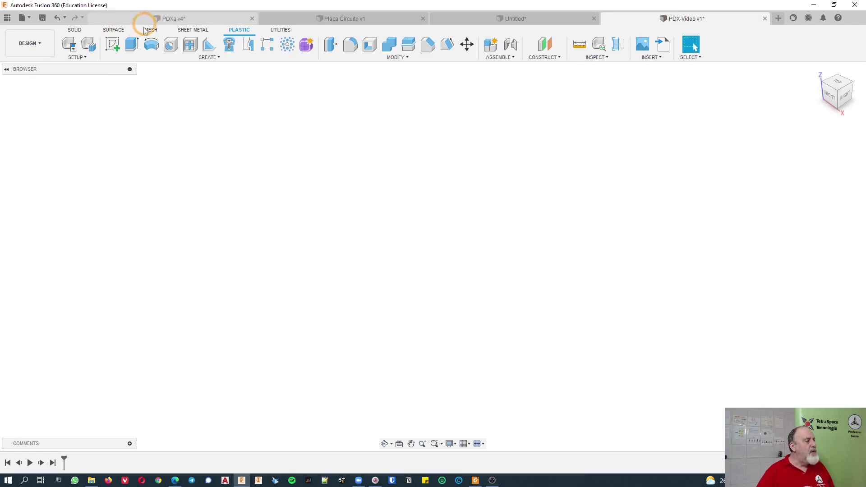
left_click(69, 463)
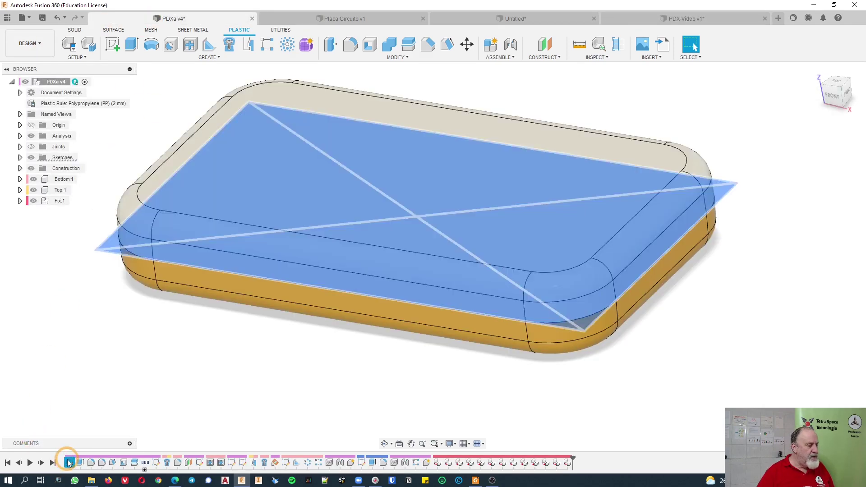
right_click(70, 463)
left_click(114, 371)
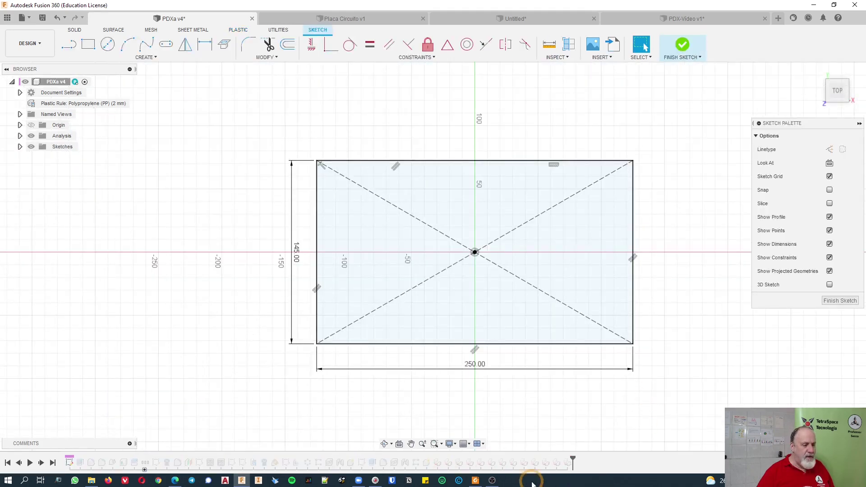
left_click(840, 300)
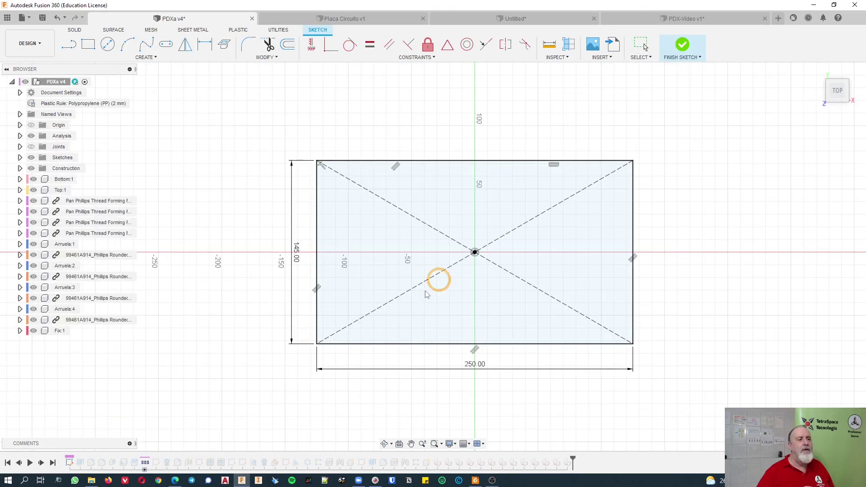
Check the direction, measurement and distance settings of the PDXa design's first extrusion without changing them
right_click(80, 462)
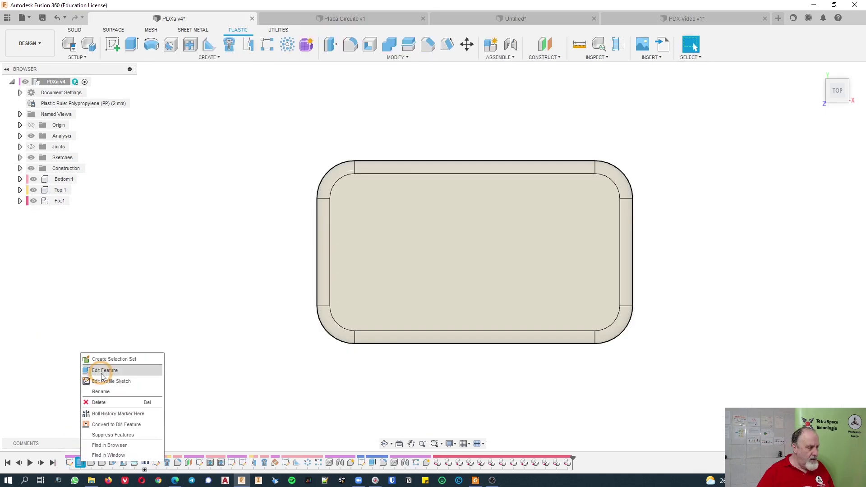
left_click(105, 371)
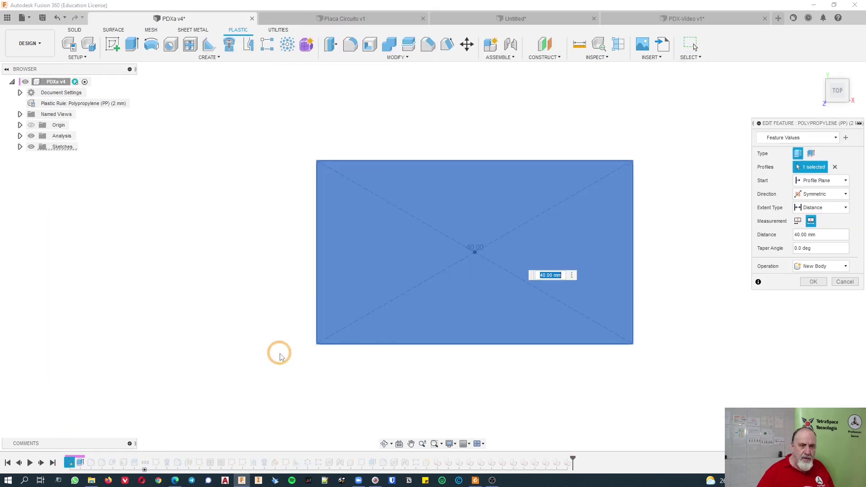
left_click(851, 281)
In PDX-Vídeo, sketch a centre rectangle 250 mm wide and 145 mm high on the horizontal plane, centred on the origin
left_click(687, 18)
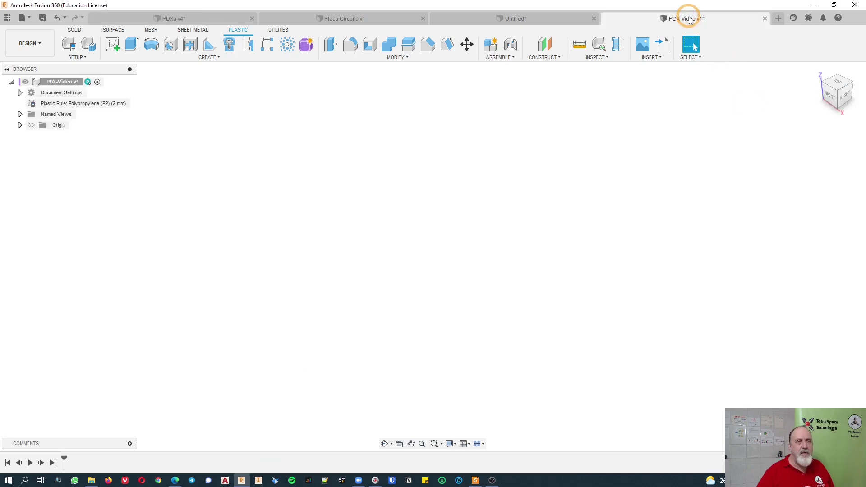
left_click(112, 44)
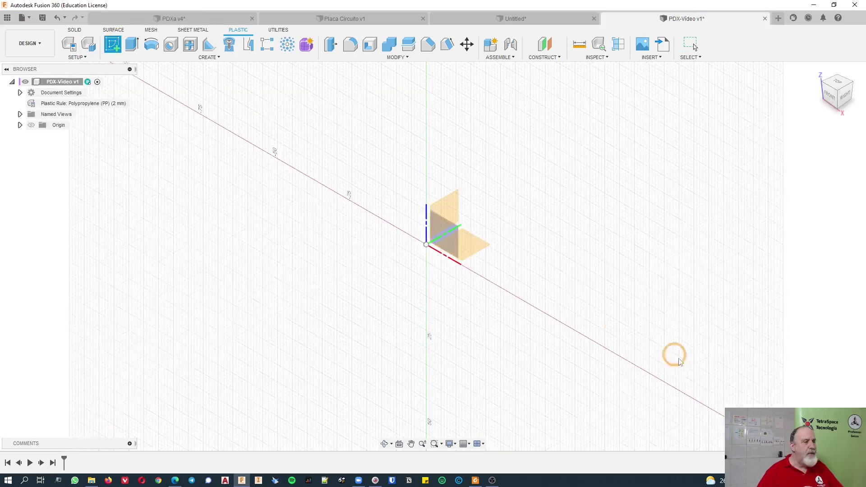
left_click(484, 247)
mouse_move(300, 247)
middle_mouse_down()
mouse_move(307, 186)
mouse_move(256, 219)
middle_mouse_up()
left_click(88, 44)
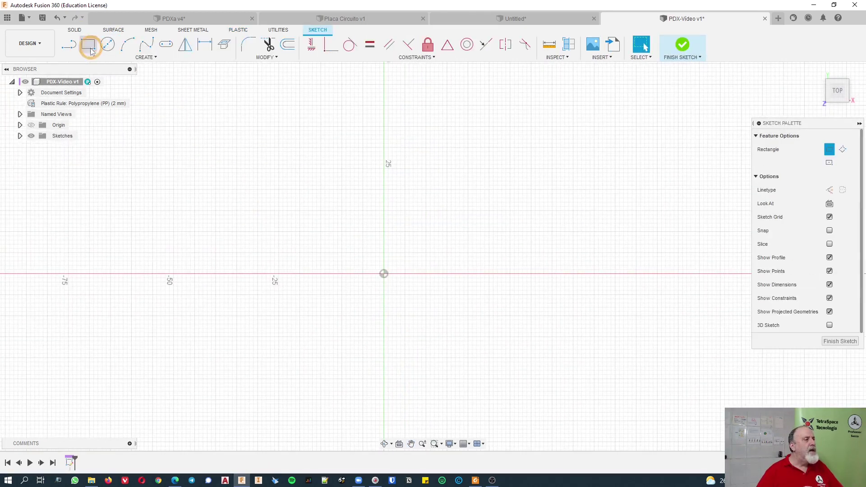
left_click(830, 163)
left_click(384, 274)
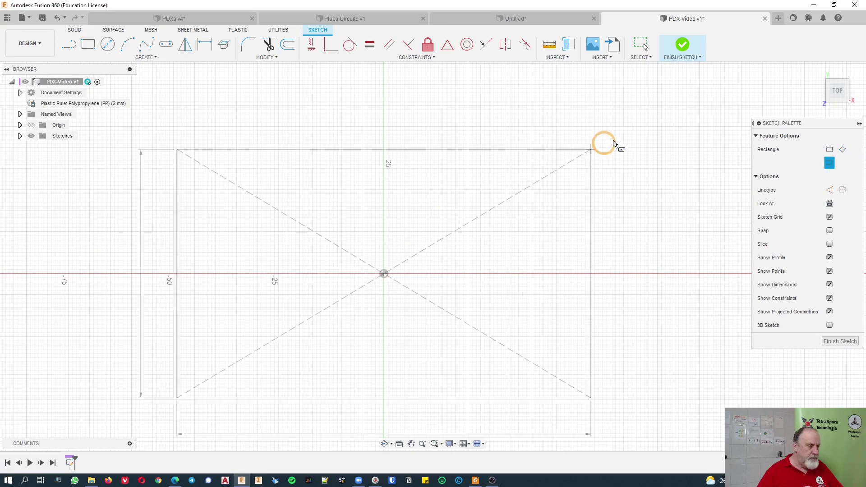
type("145")
key("Tab")
type("250")
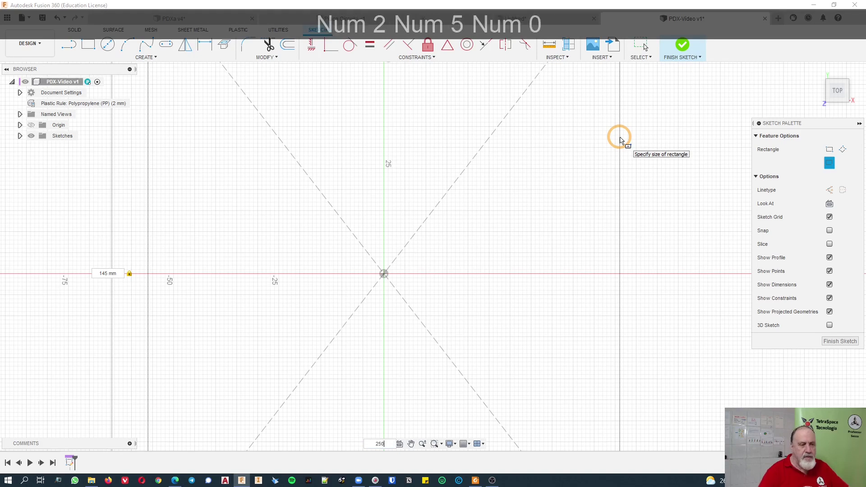
key("Tab")
scroll(552, 241, "down", 1)
left_click(551, 241)
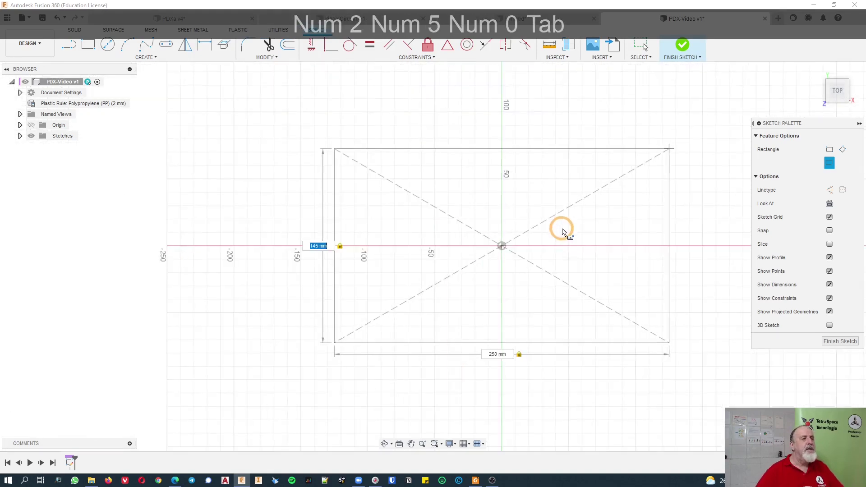
left_click(844, 341)
Extrude the rectangle symmetrically as a new body with a whole-length distance of 40 mm
mouse_move(651, 309)
middle_mouse_down("shift")
mouse_move(621, 245)
mouse_move(601, 266)
mouse_move(643, 261)
mouse_move(624, 257)
middle_mouse_up("shift")
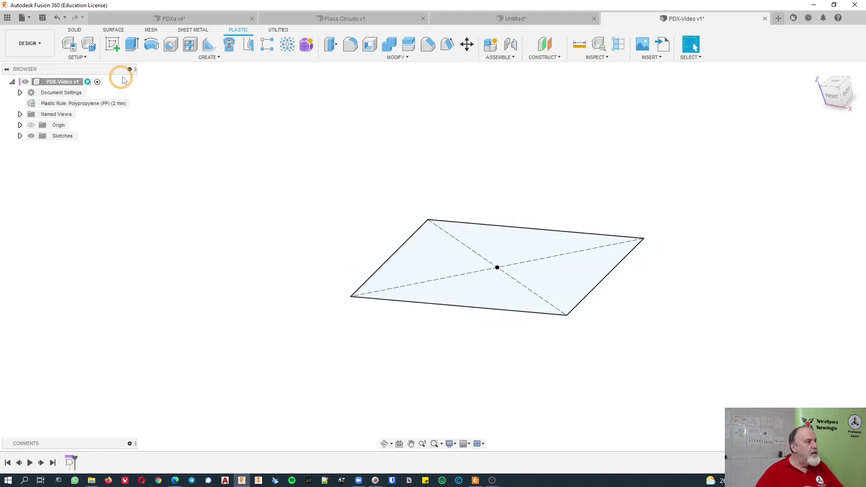
left_click(132, 43)
left_click(825, 194)
left_click(832, 212)
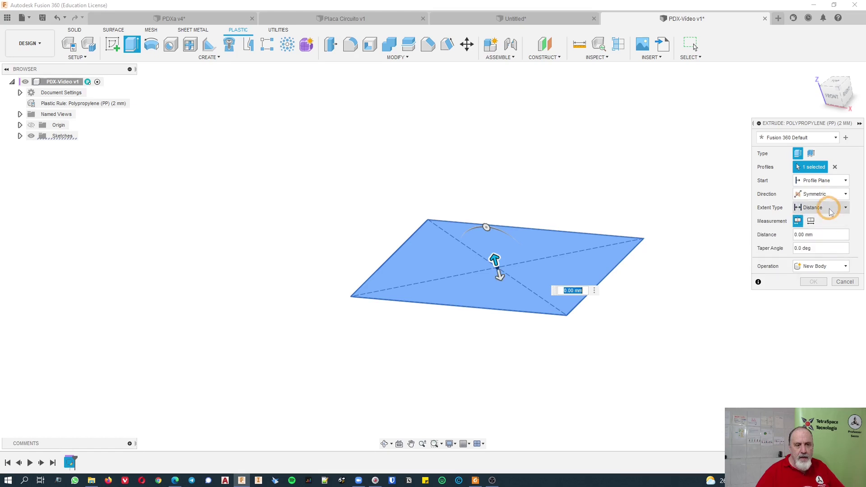
left_click(810, 221)
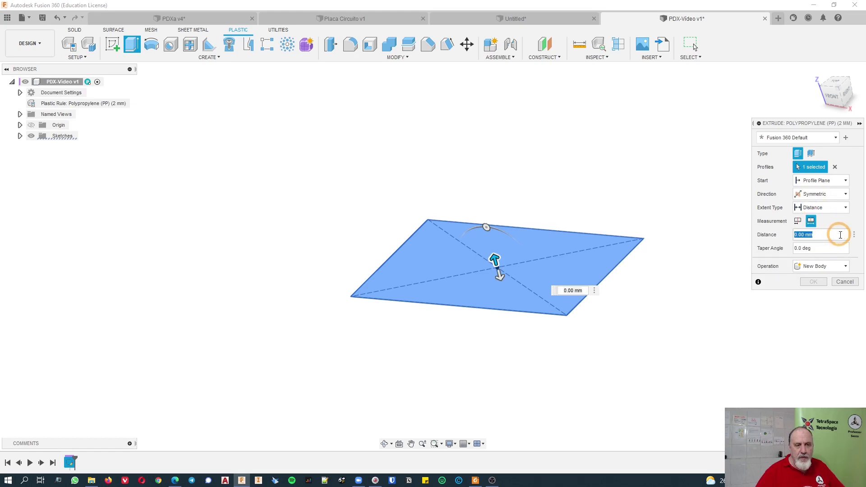
type("40")
left_click(812, 281)
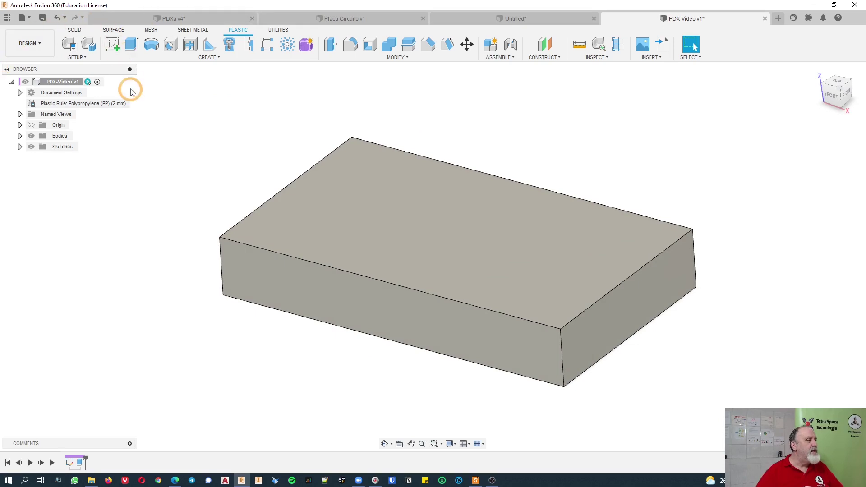
Set up a constant-radius edge fillet and select the block's four vertical corner edges
left_click(353, 48)
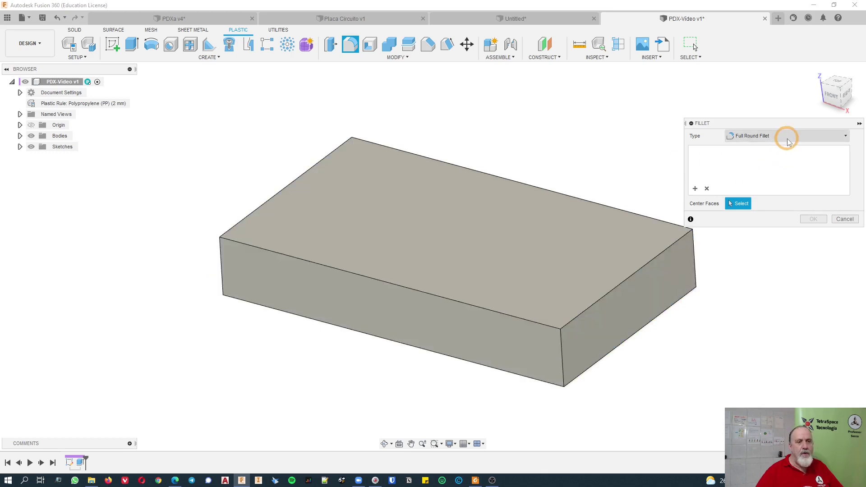
left_click(750, 135)
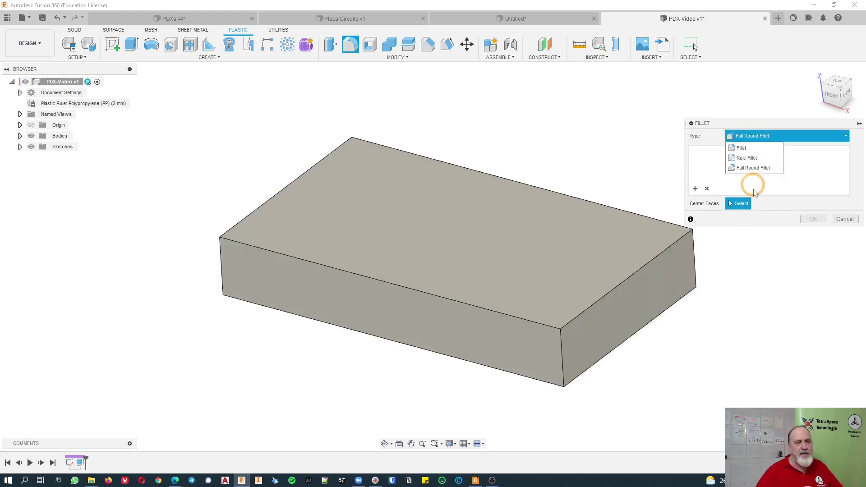
left_click(752, 149)
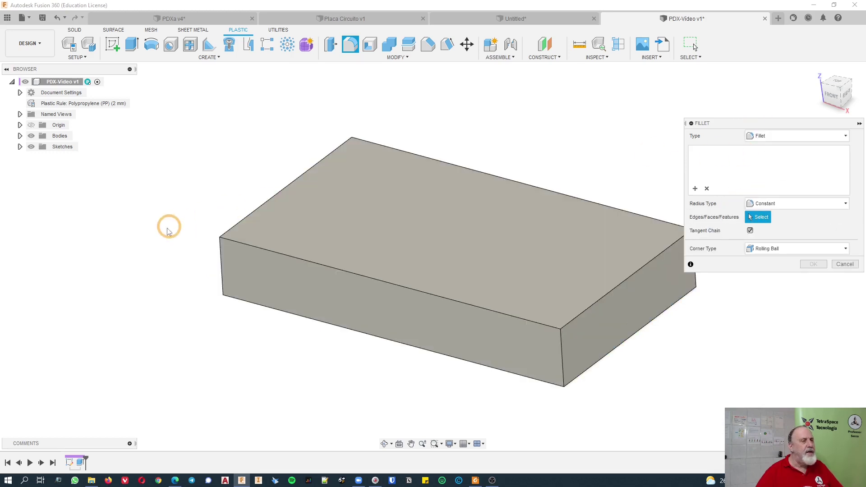
left_click(219, 264)
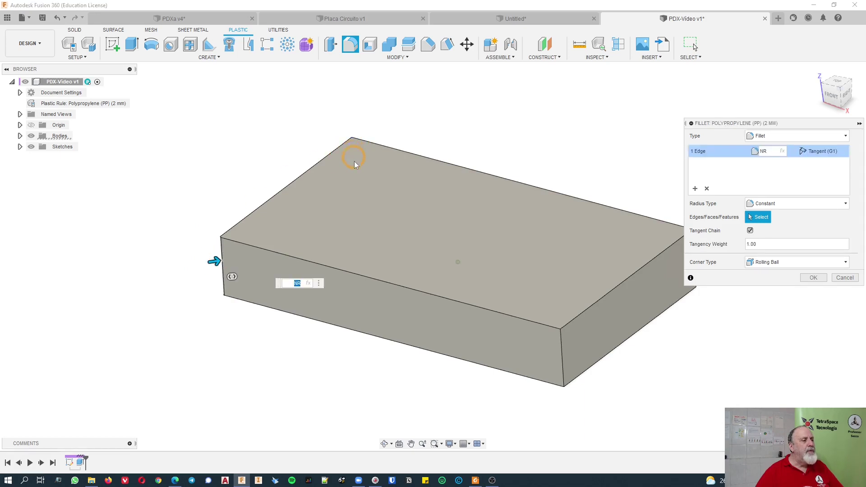
middle_click_drag(559, 359, 461, 319)
middle_click_drag(364, 111, 448, 149)
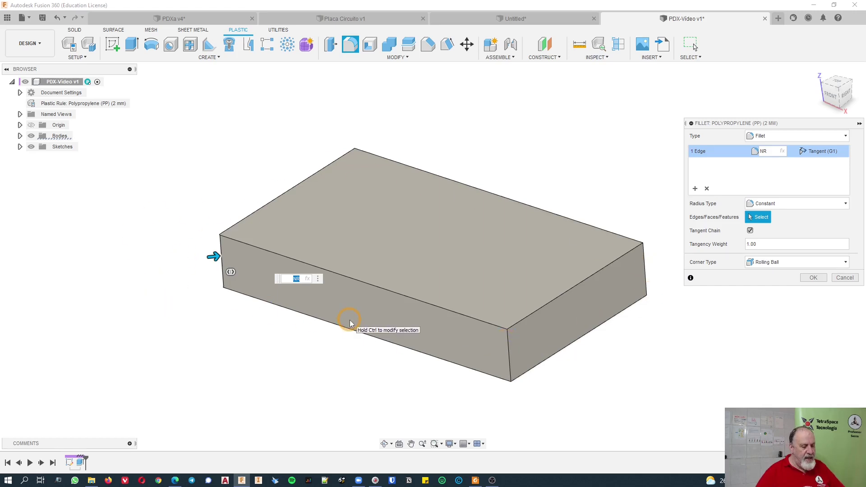
left_click(508, 353, "ctrl")
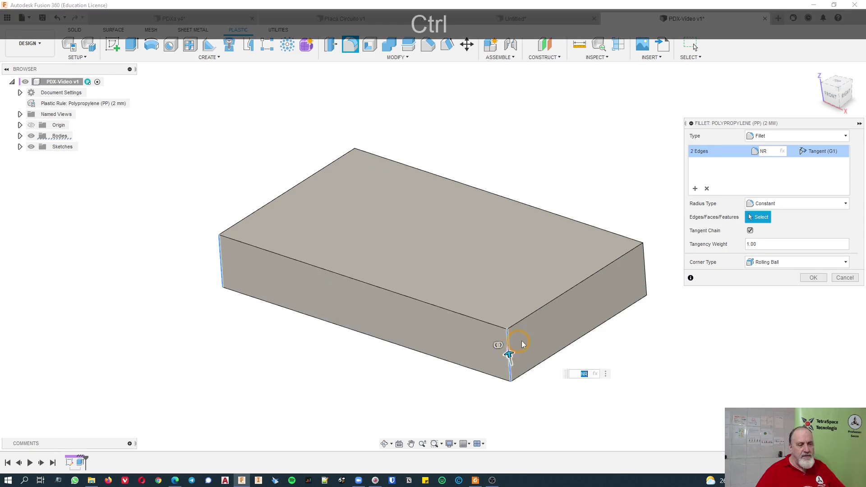
left_click(645, 269, "ctrl")
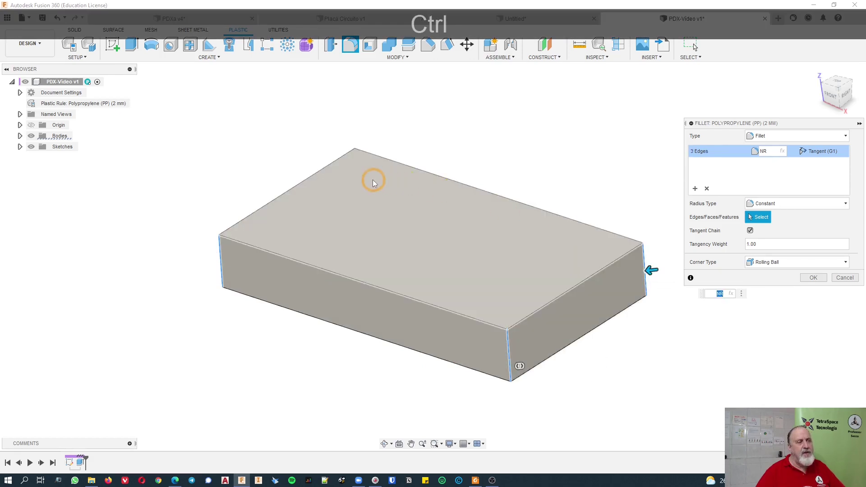
left_click(355, 159, "ctrl")
left_click(584, 107, "ctrl")
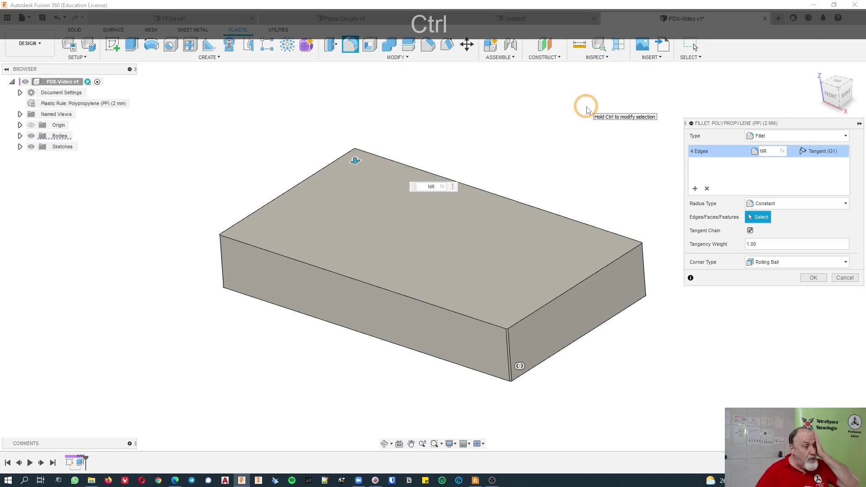
Set the corner fillet radius to 30 mm and apply the fillet
left_click(776, 152)
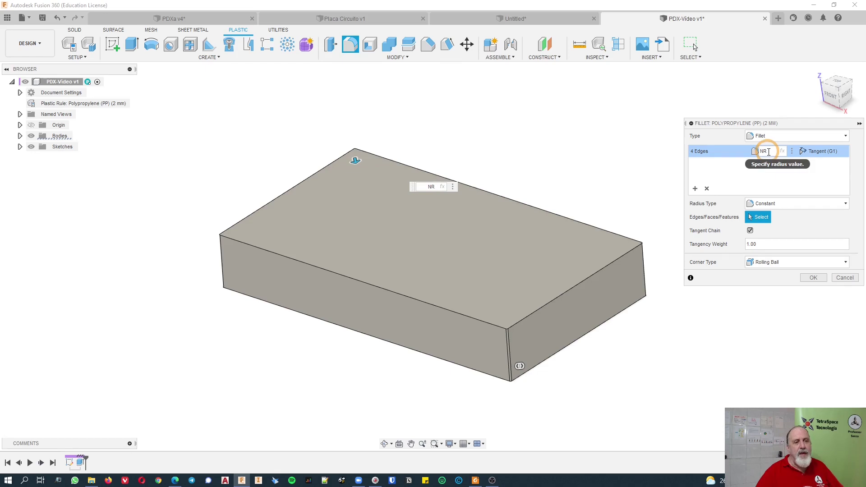
double_click(770, 152)
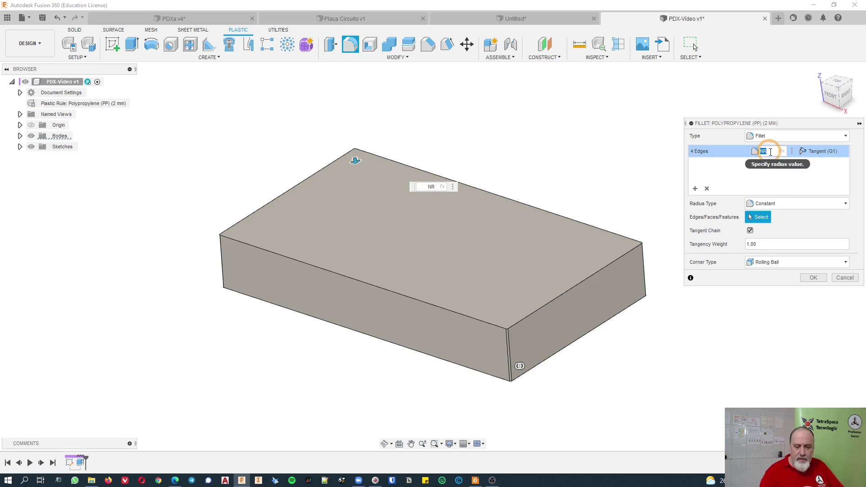
type("20")
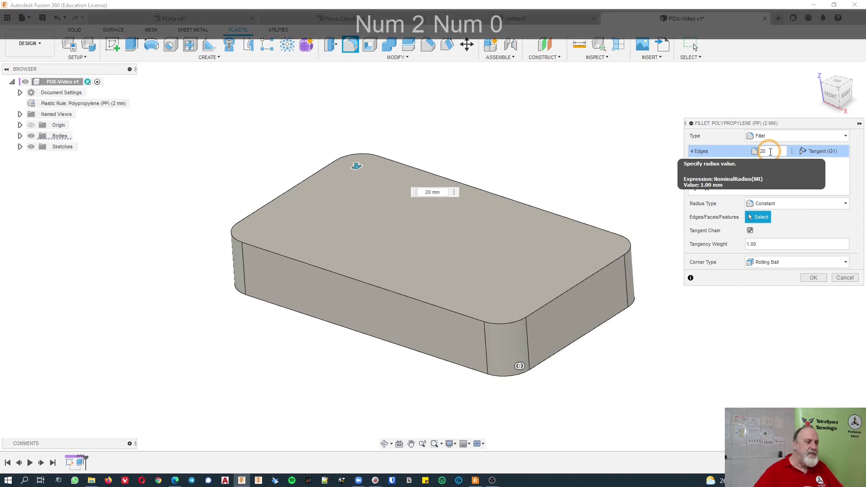
key("BackSpace")
key("BackSpace")
type("30")
scroll(771, 152, "up", 3)
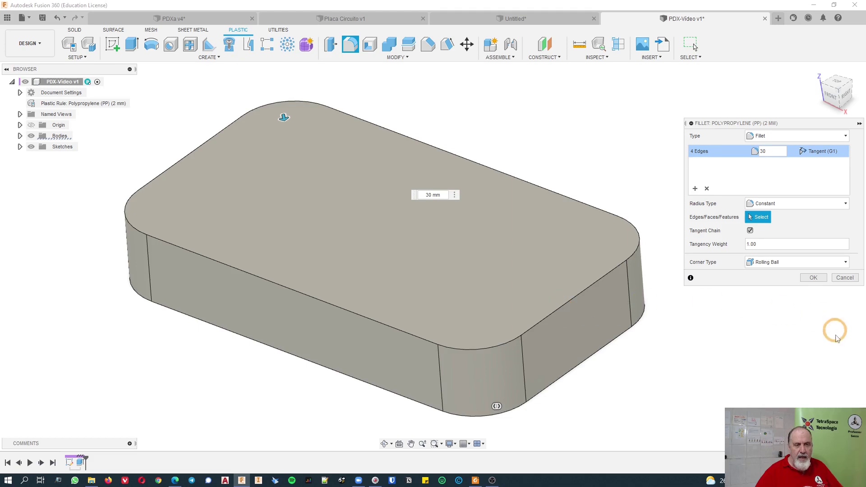
left_click(816, 279)
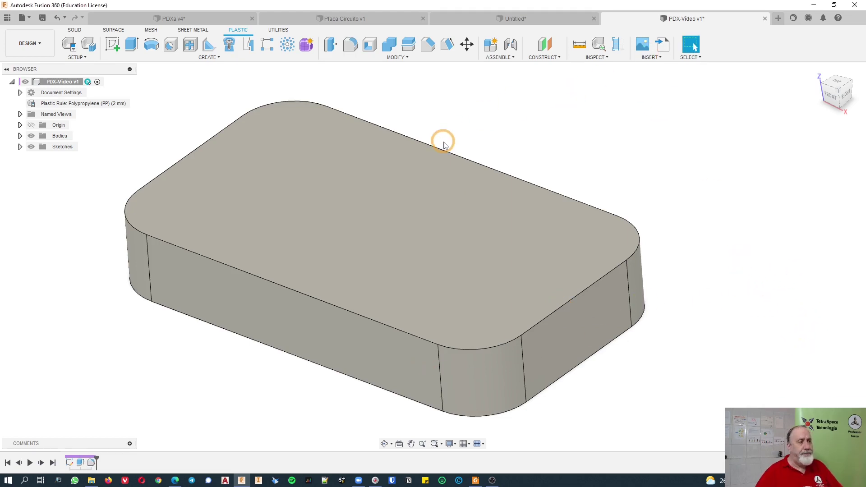
Fillet the tangent edge loops around the block's top and bottom faces with a 10 mm radius
left_click(348, 45)
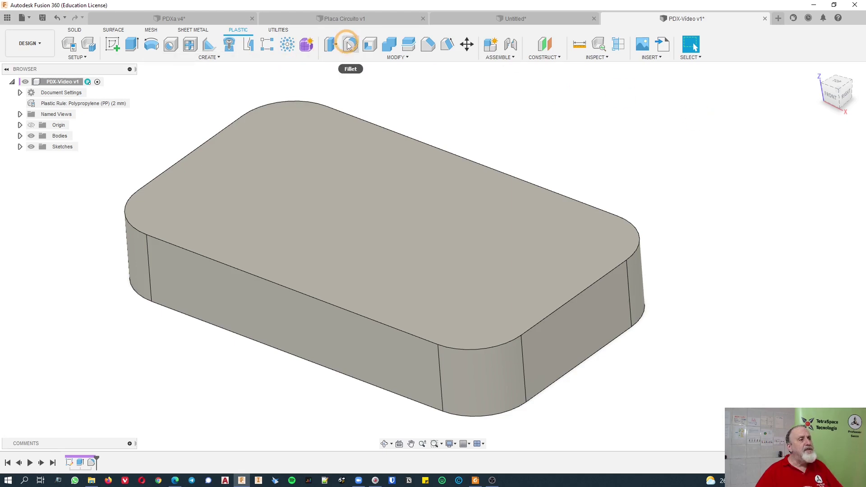
left_click(221, 263)
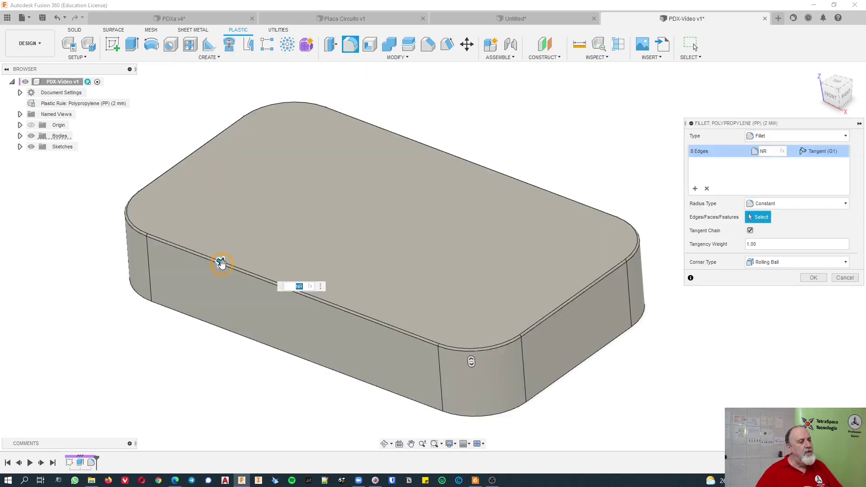
left_click(214, 331, "ctrl")
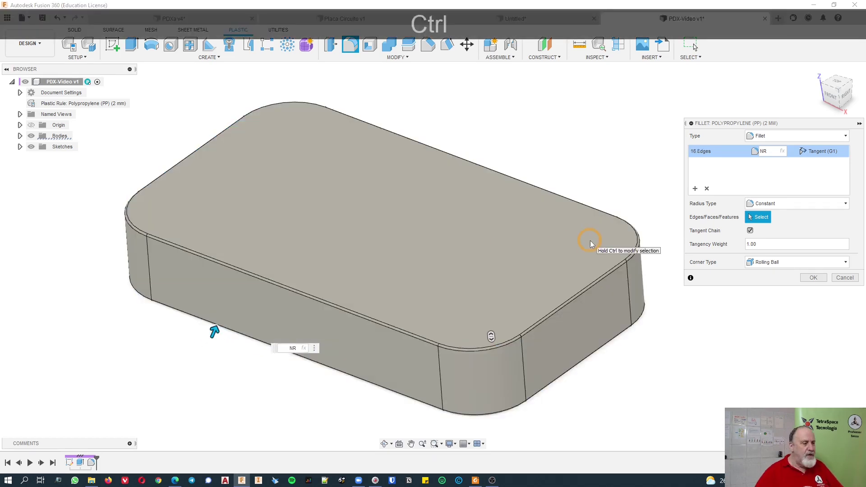
key("BackSpace")
key("BackSpace")
key("BackSpace")
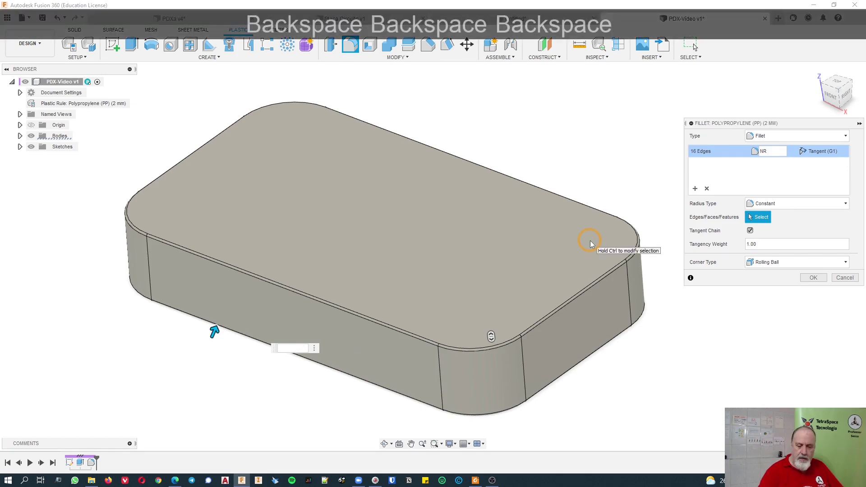
type("10")
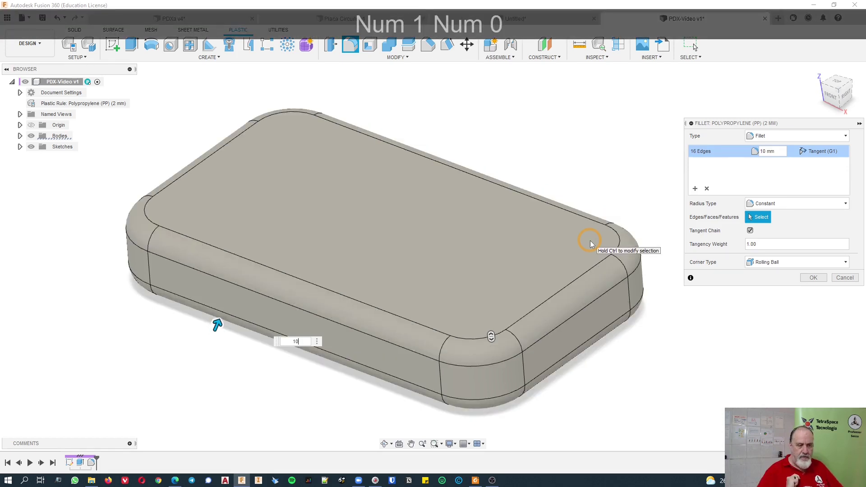
left_click(813, 278)
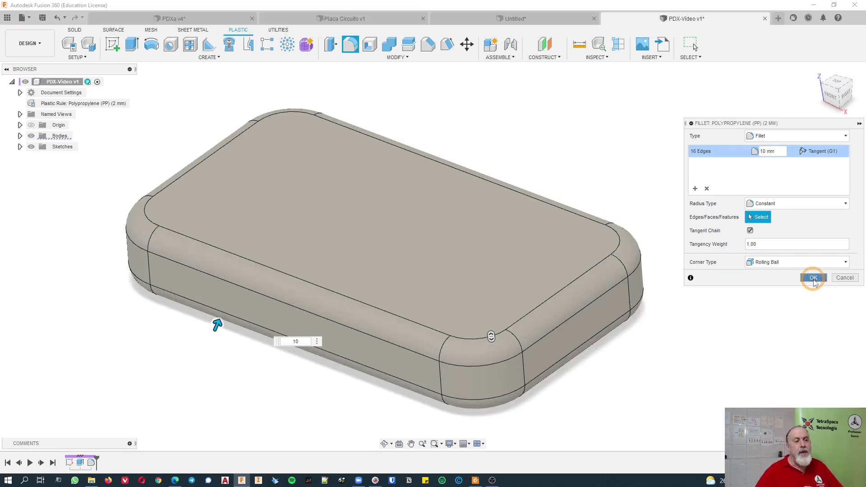
Start a draft on the block with the XY origin plane as its pull direction
middle_click_drag(416, 267, 444, 262, "shift")
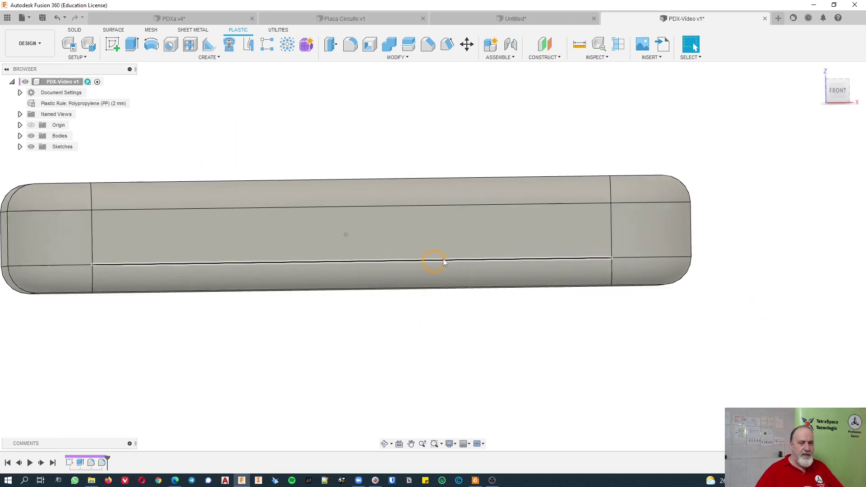
left_click(838, 91)
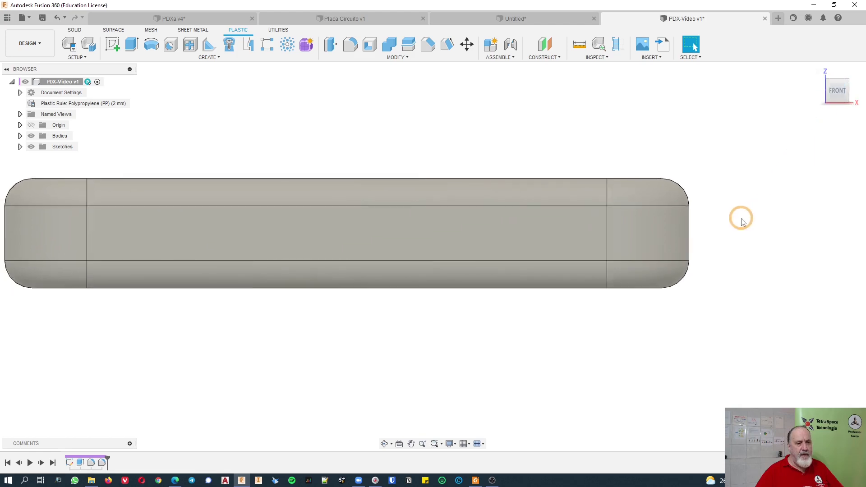
scroll(743, 222, "up", 5)
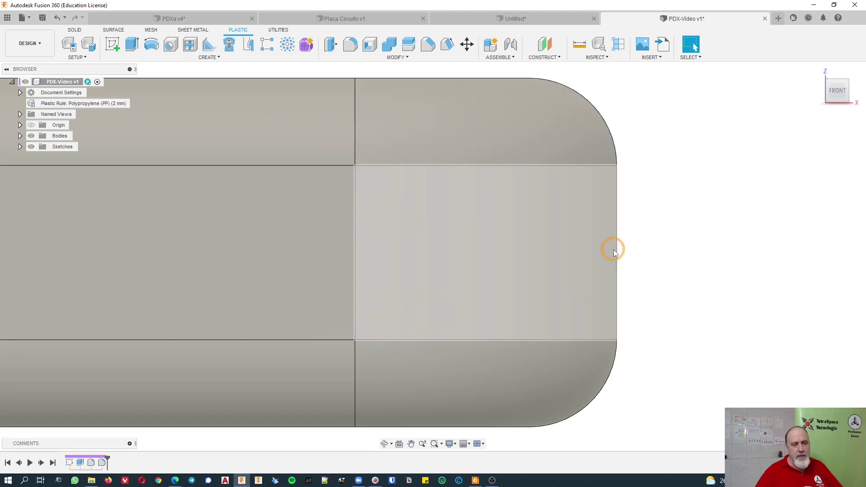
scroll(625, 243, "down", 5)
middle_click_drag(626, 244, 624, 243, "shift")
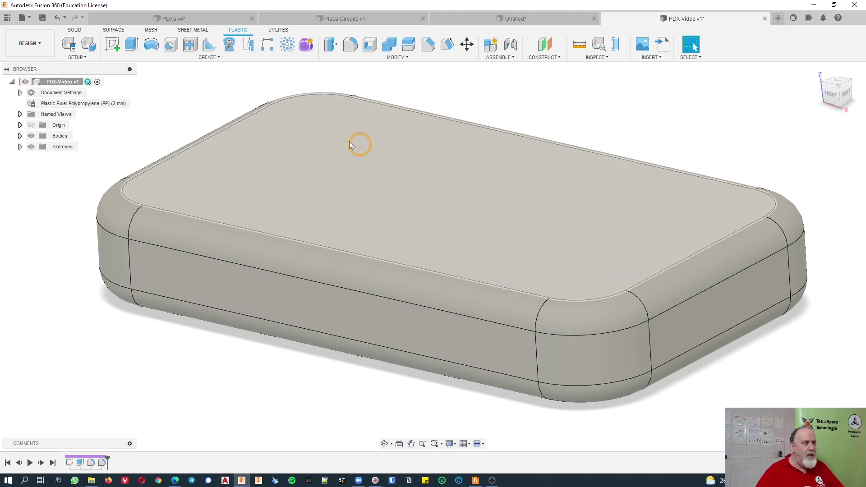
left_click(448, 44)
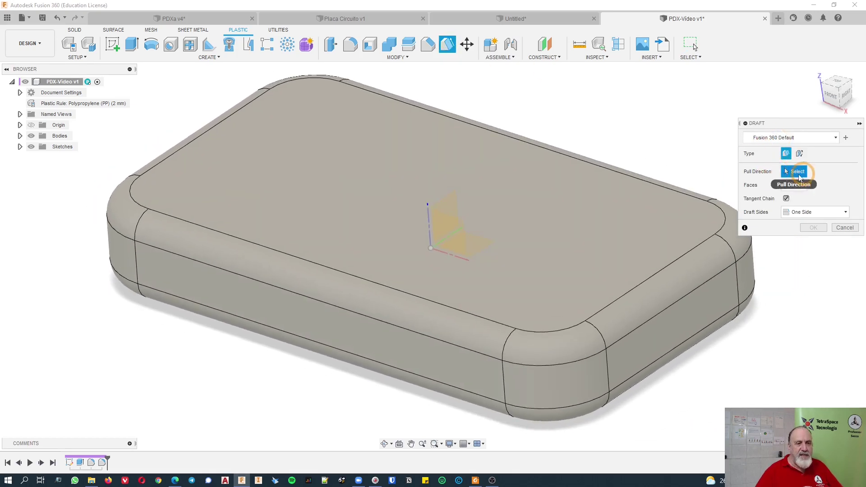
left_click(479, 248)
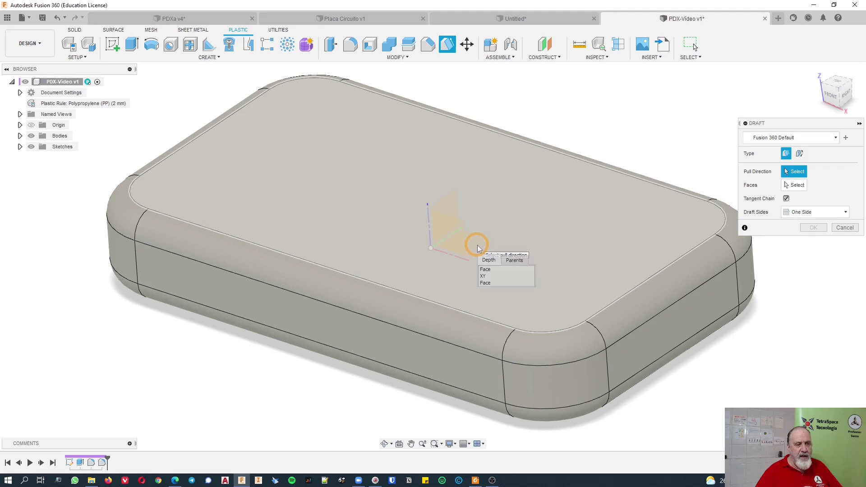
left_click(493, 277)
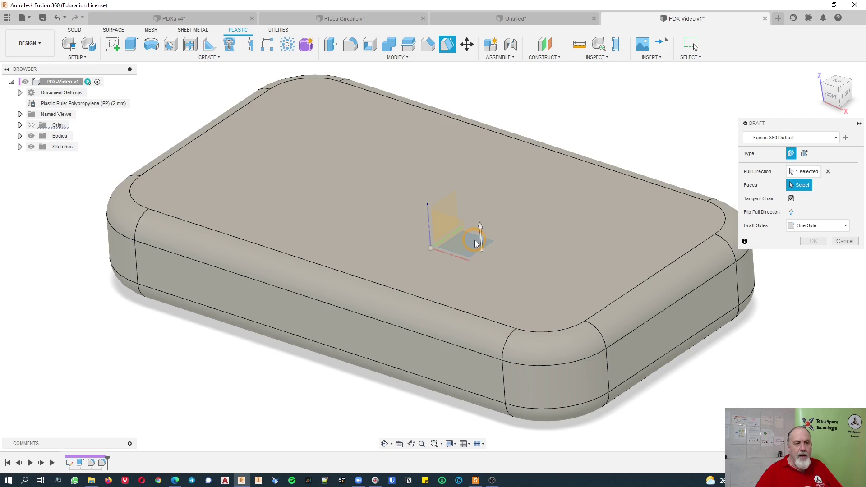
left_click(829, 172)
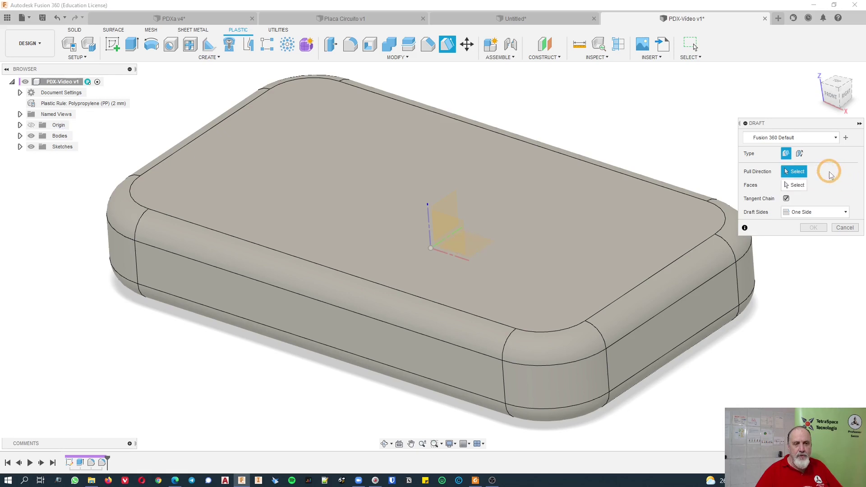
left_click(476, 247)
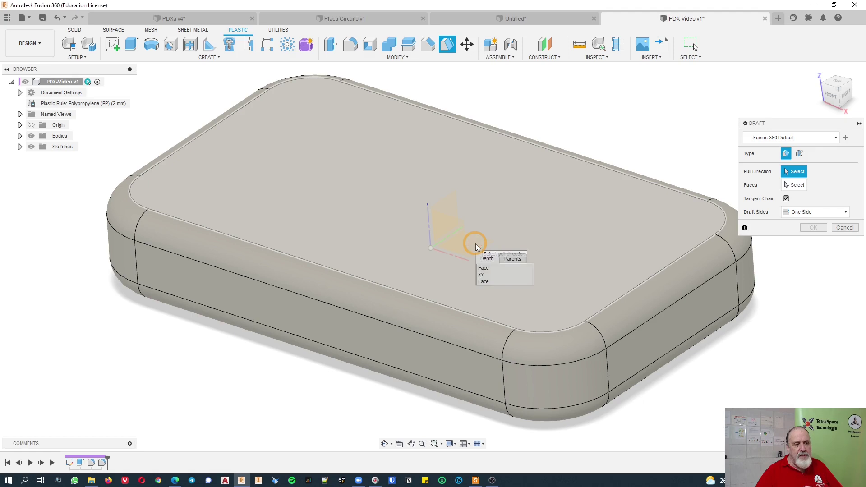
left_click(482, 275)
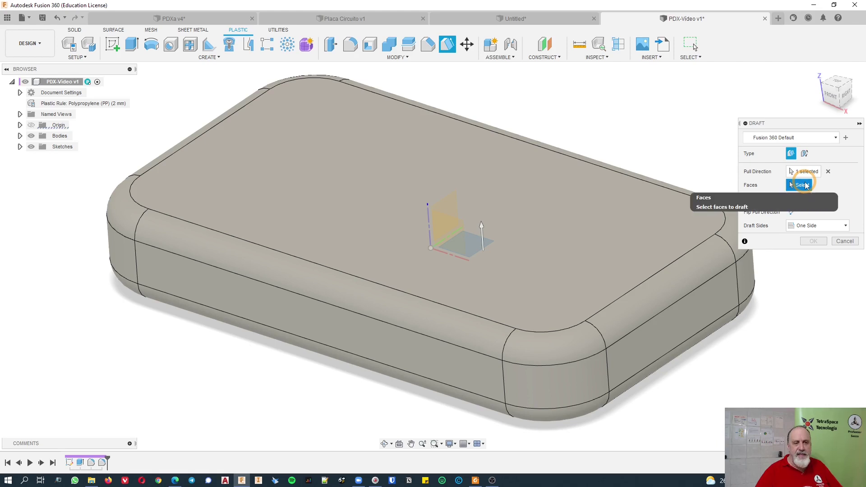
Draft the block's tangent side faces symmetrically about the XY plane, using the plastic rule's draft angle DA
left_click(806, 186)
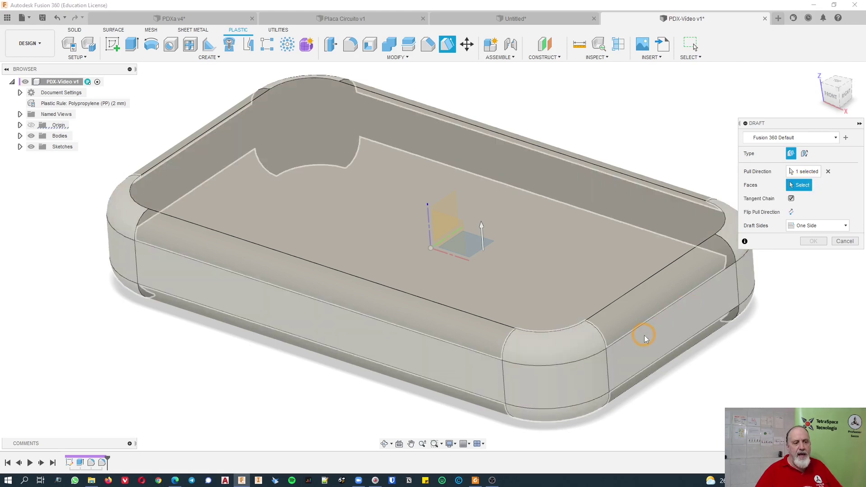
left_click(644, 339)
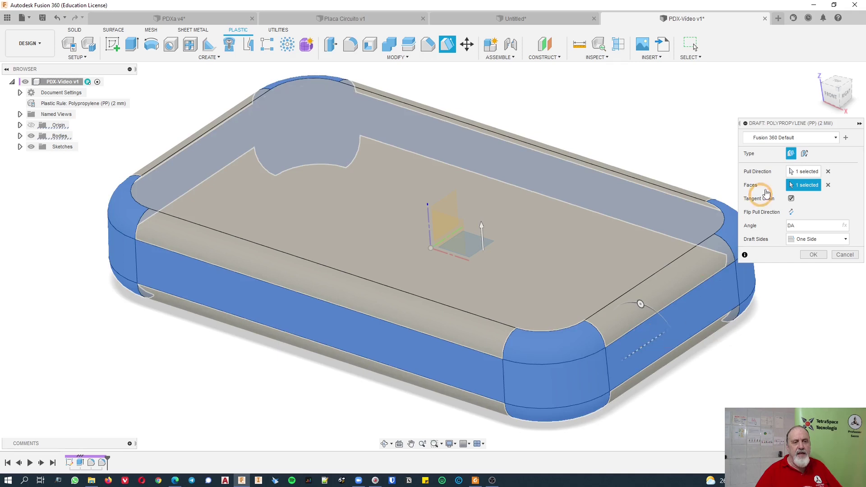
left_click(804, 242)
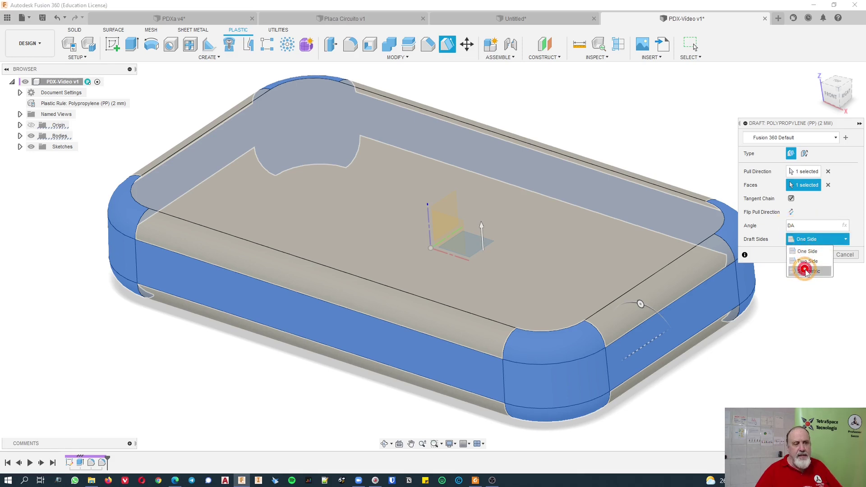
left_click(806, 271)
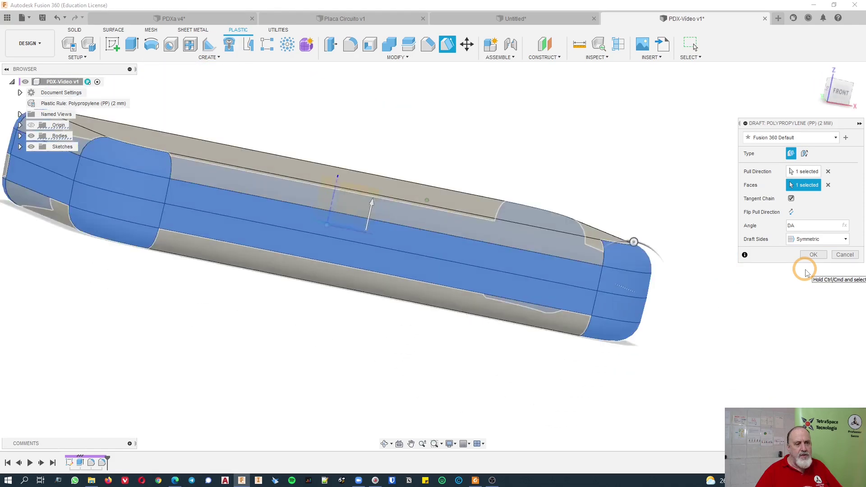
left_click(840, 95)
scroll(567, 141, "up", 5)
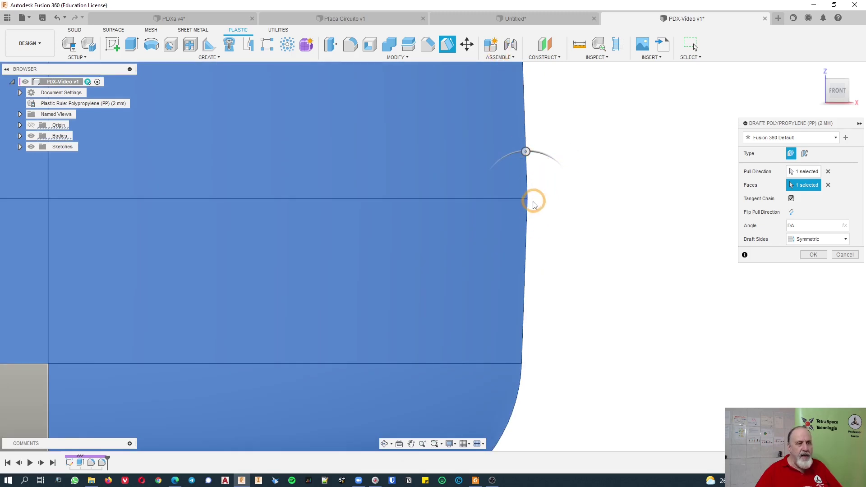
scroll(587, 312, "down", 5)
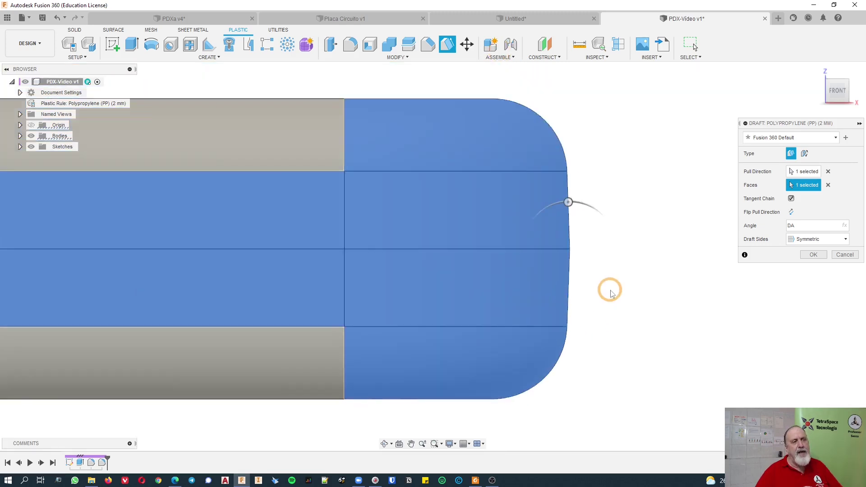
middle_click_drag(521, 278, 732, 318, "shift")
left_click(812, 255)
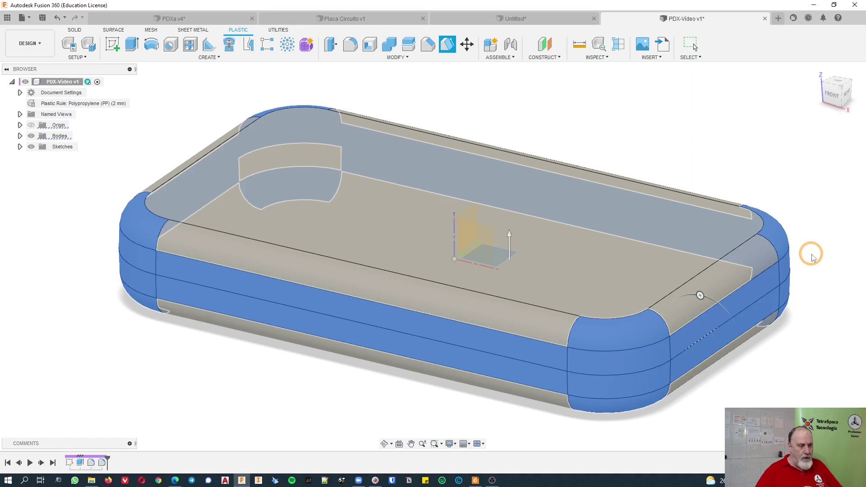
middle_click_drag(614, 294, 216, 138, "shift")
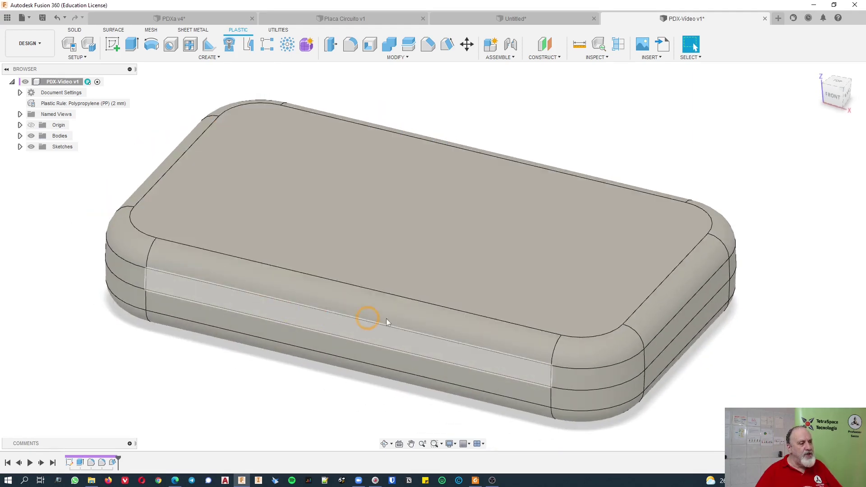
Hide the Top component in the PDXa reference design, examine the bottom half's interior, and return to PDX-Vídeo
left_click(203, 18)
middle_click_drag(426, 216, 340, 220, "shift")
left_click(34, 190)
middle_click_drag(94, 191, 698, 240, "shift")
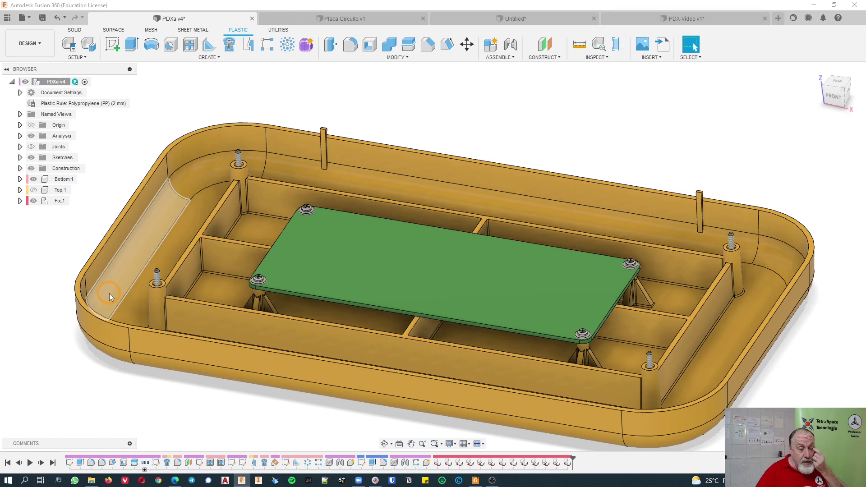
left_click(667, 17)
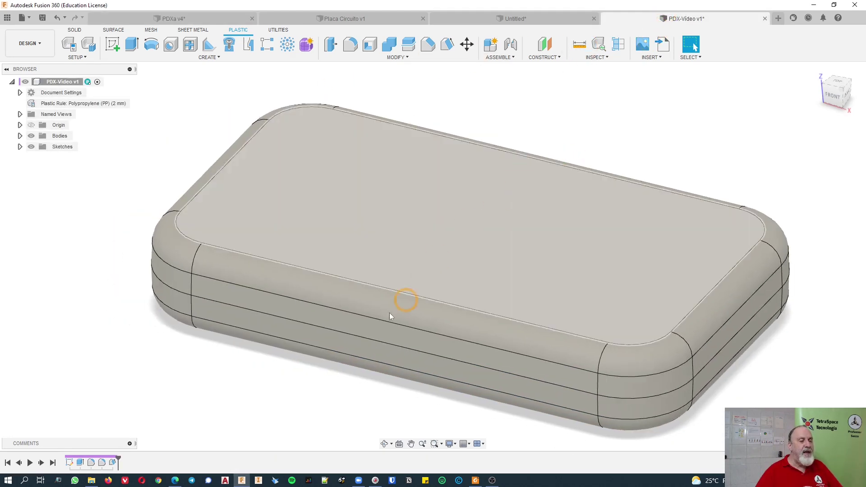
Shell the entire Body1 inward with no open faces, using the plastic rule's thickness T
middle_click_drag(634, 255, 526, 126, "shift")
middle_click_drag(696, 358, 605, 330, "shift")
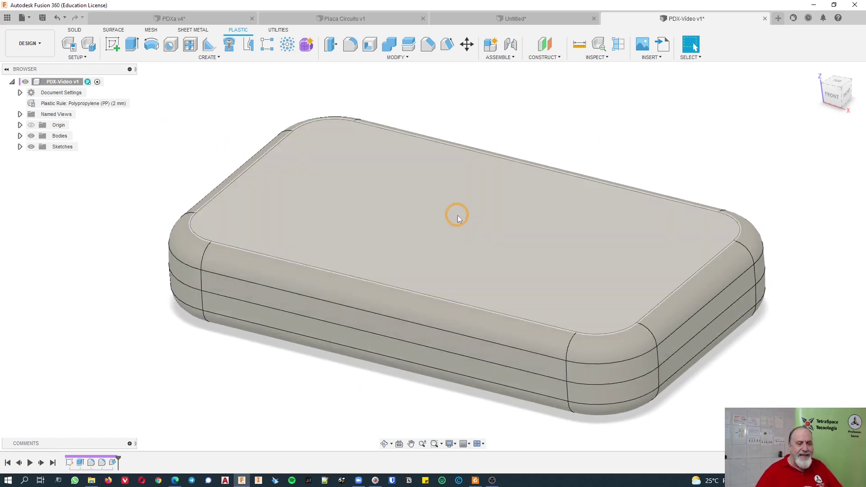
middle_click_drag(571, 146, 615, 97, "shift")
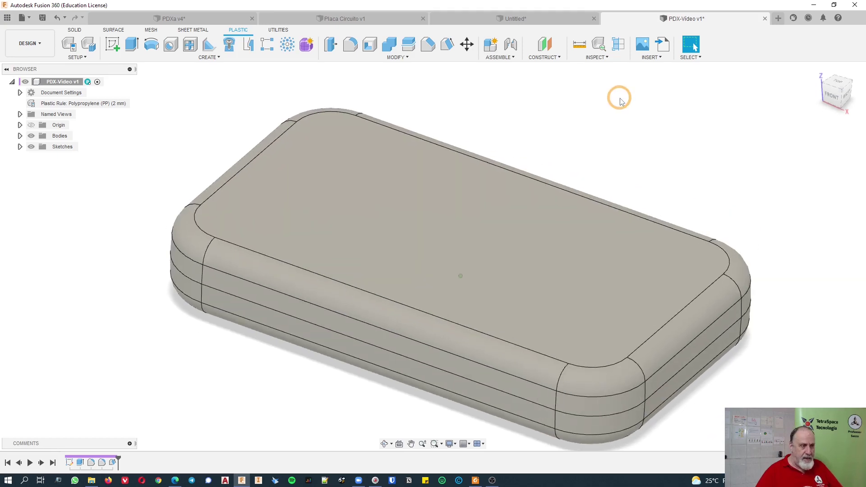
left_click(377, 47)
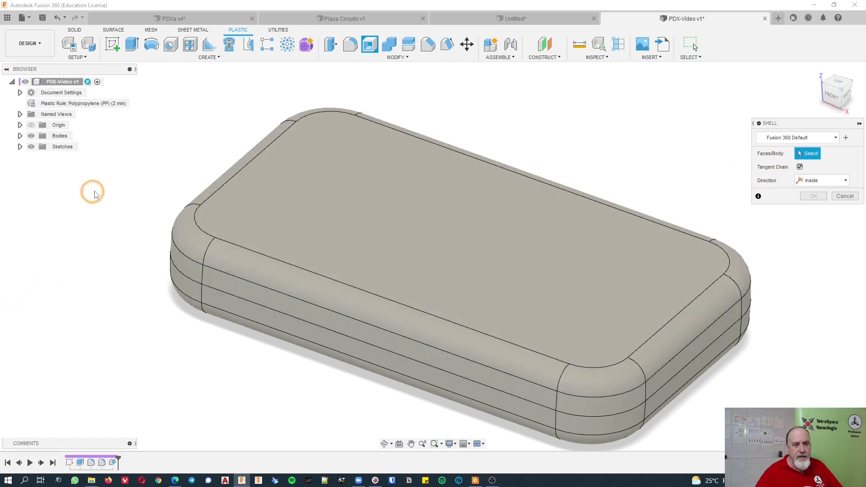
left_click(19, 135)
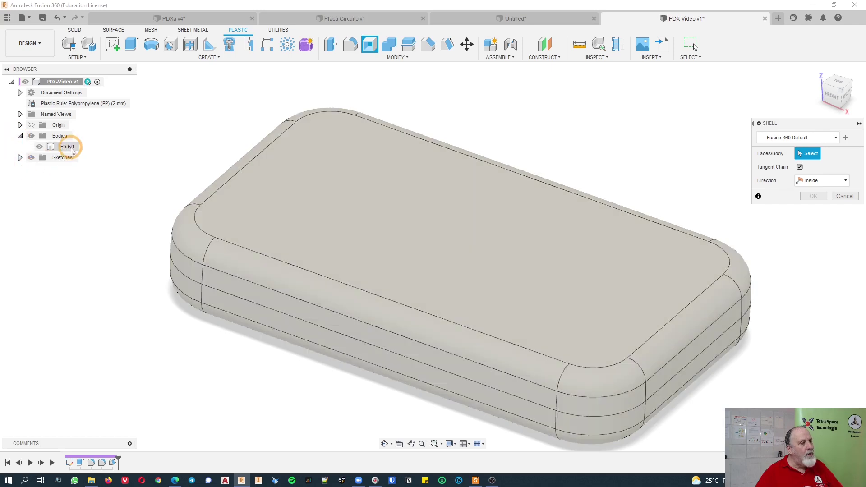
left_click(68, 147)
type("T")
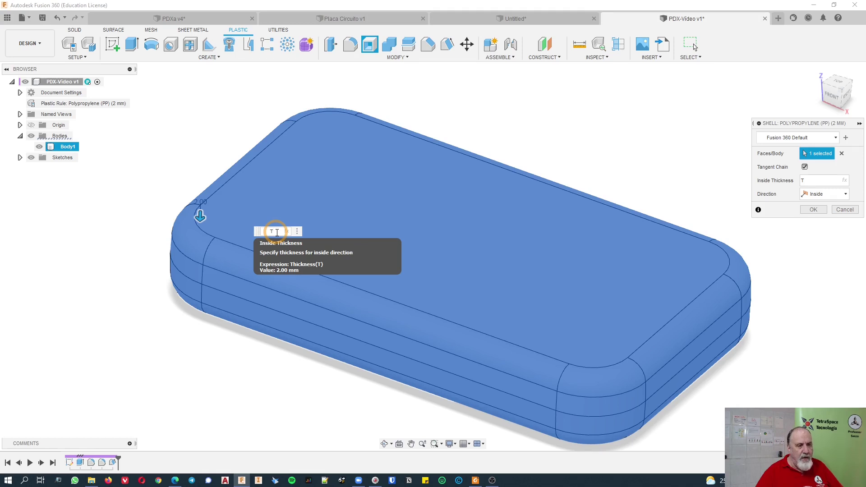
left_click(817, 210)
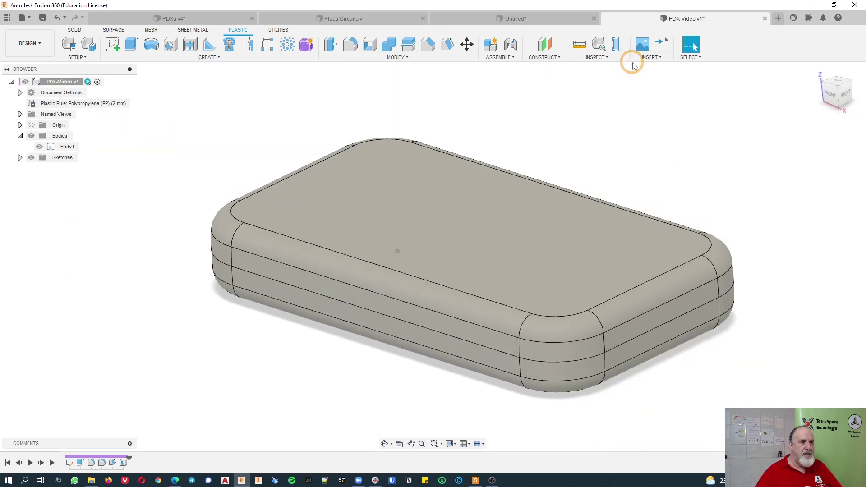
Create a section analysis through the shelled body on the YZ origin plane at 0 mm, and hide the analysis
left_click(618, 44)
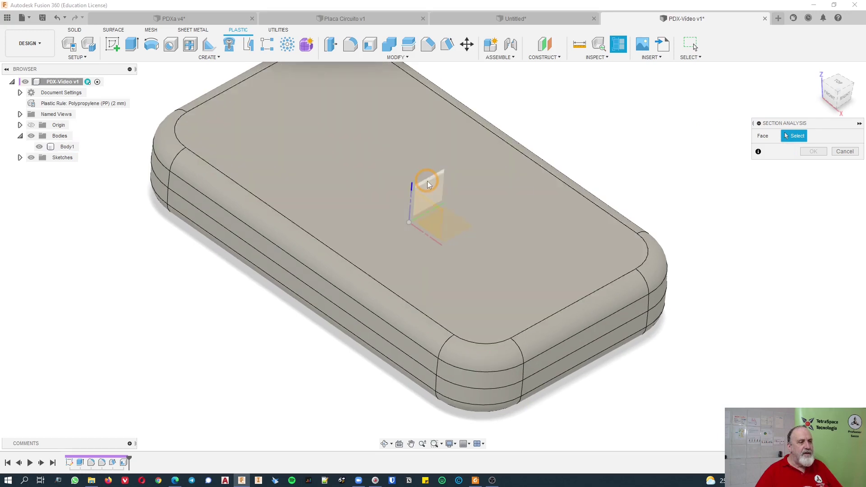
left_click(427, 180)
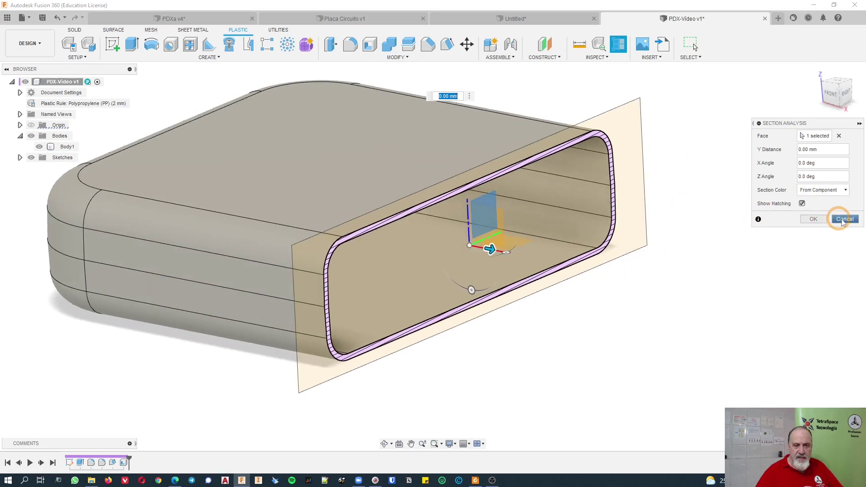
left_click(810, 219)
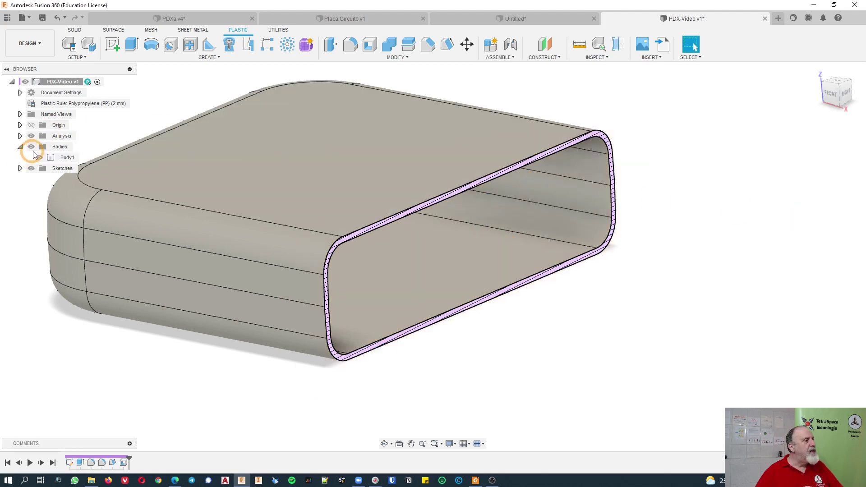
left_click(31, 136)
middle_click_drag(633, 294, 632, 184, "shift")
scroll(632, 184, "up", 3)
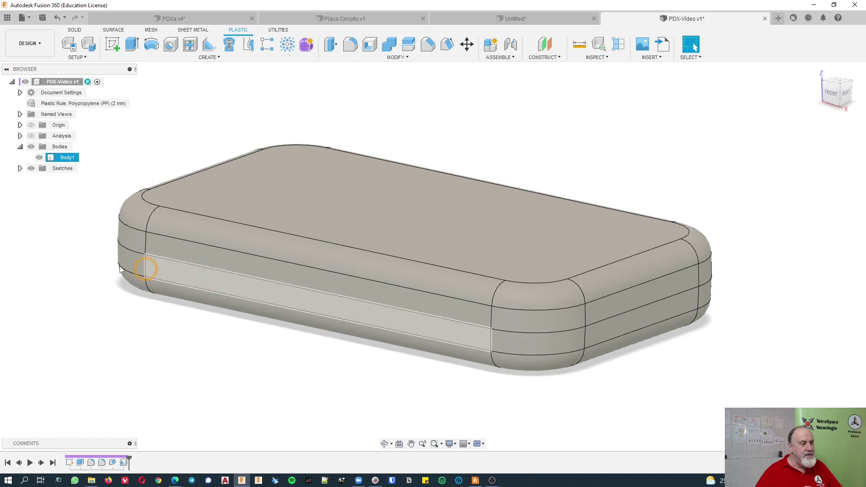
middle_click_drag(213, 256, 425, 91, "shift")
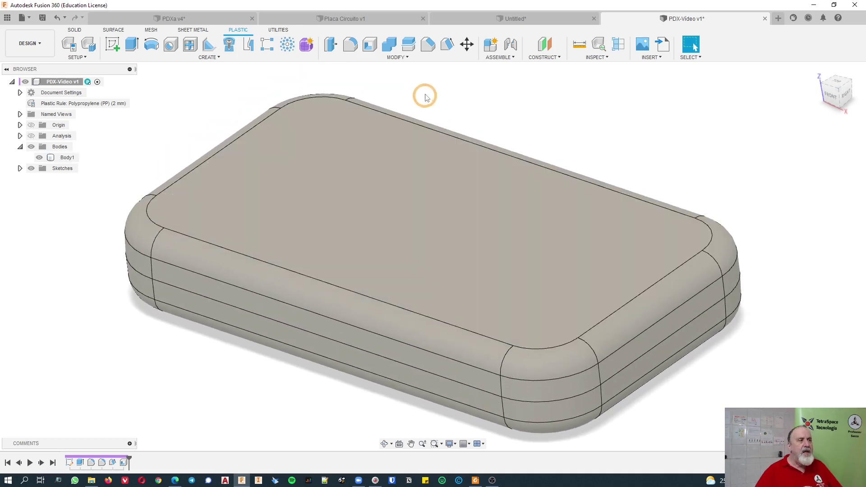
Split the hollow body into upper and lower halves, using the XY origin plane as the splitting tool
left_click(407, 43)
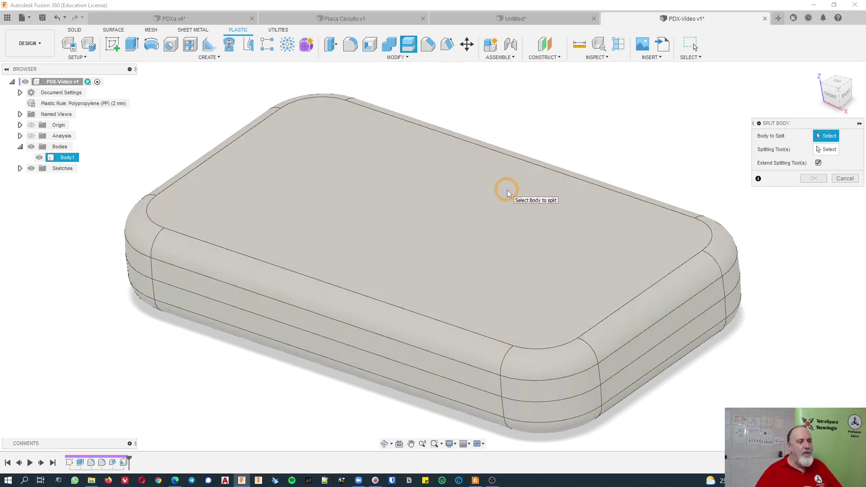
left_click(507, 193)
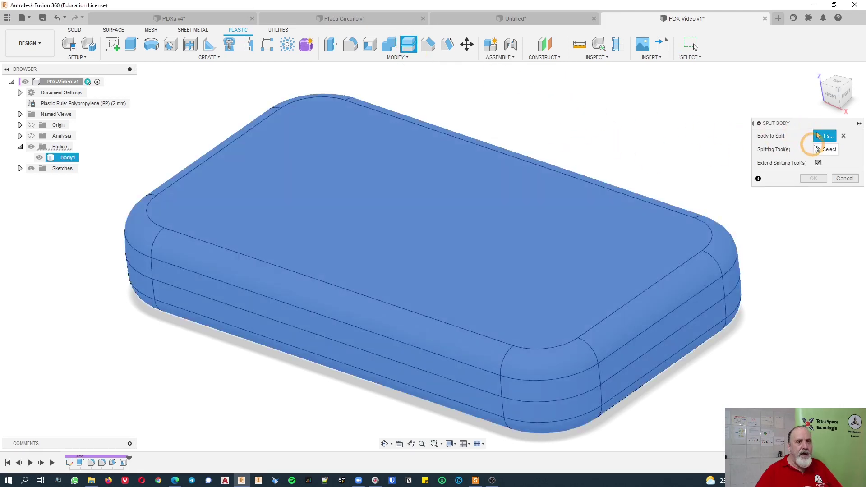
left_click(825, 149)
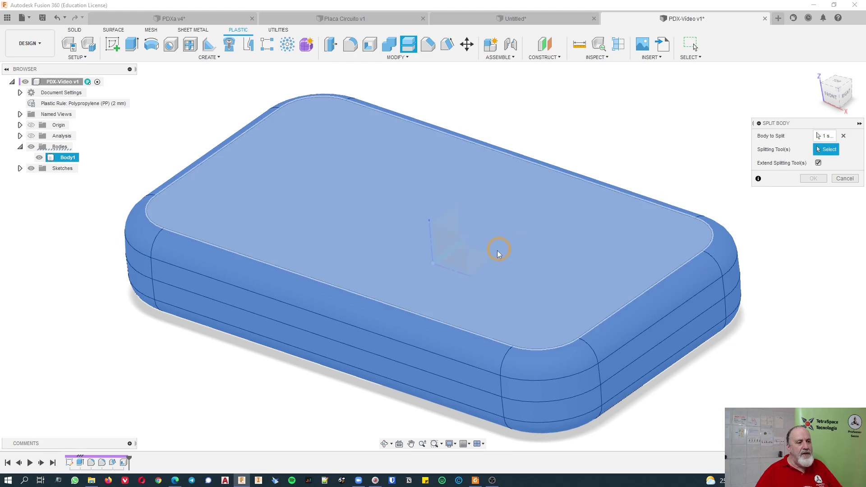
left_click(478, 262)
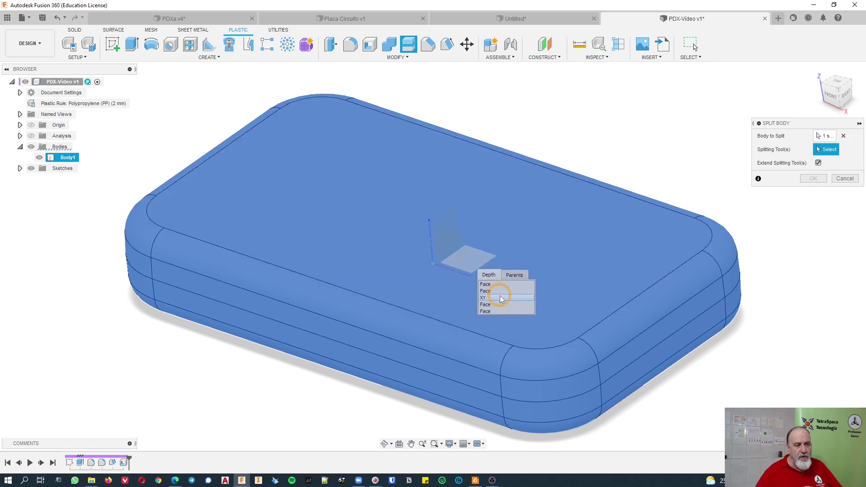
left_click(501, 298)
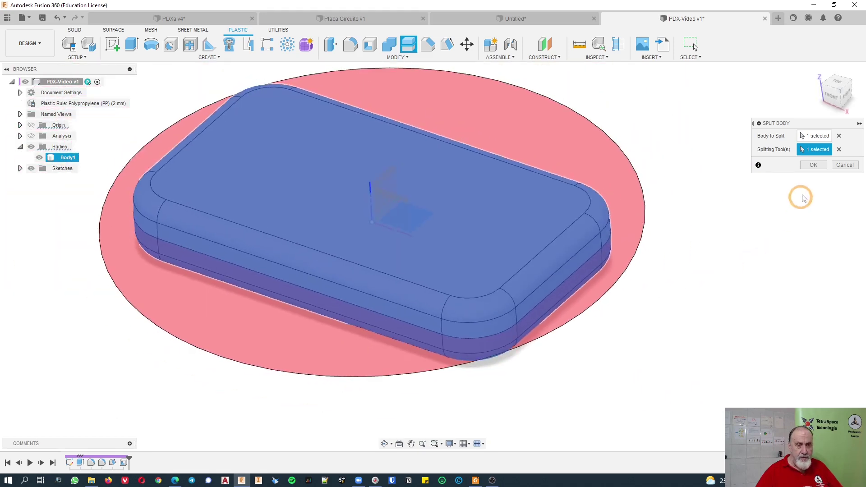
left_click(813, 165)
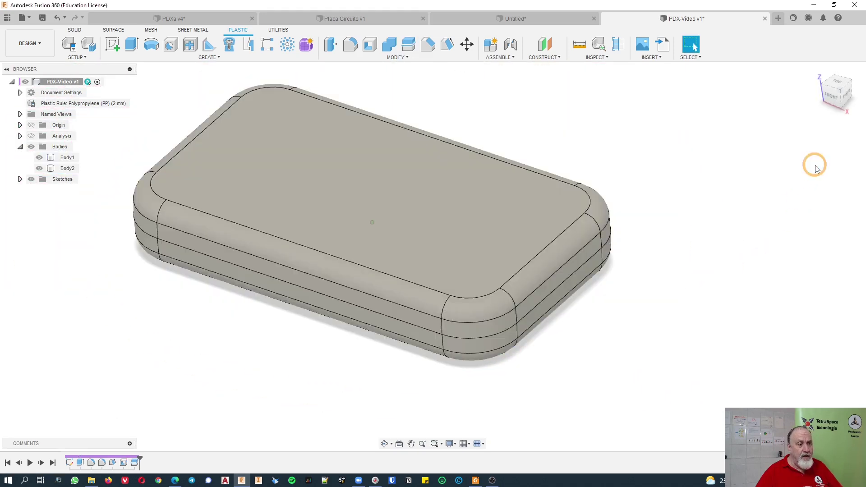
Toggle the visibility of Body1 and Body2 to inspect each half of the split enclosure, leaving both shown
left_click(62, 157)
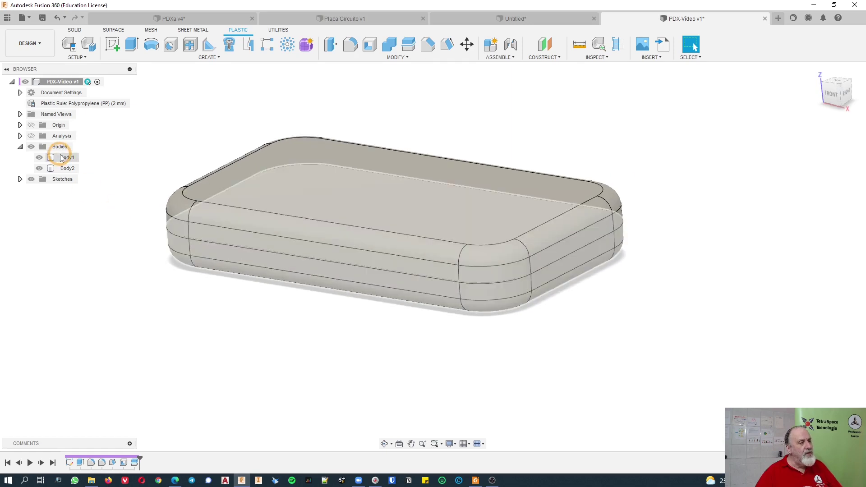
left_click(39, 158)
left_click(39, 169)
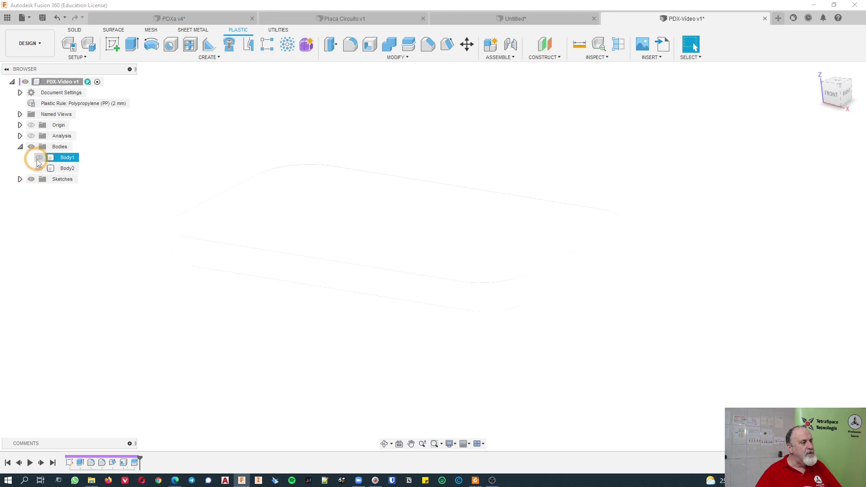
left_click(40, 158)
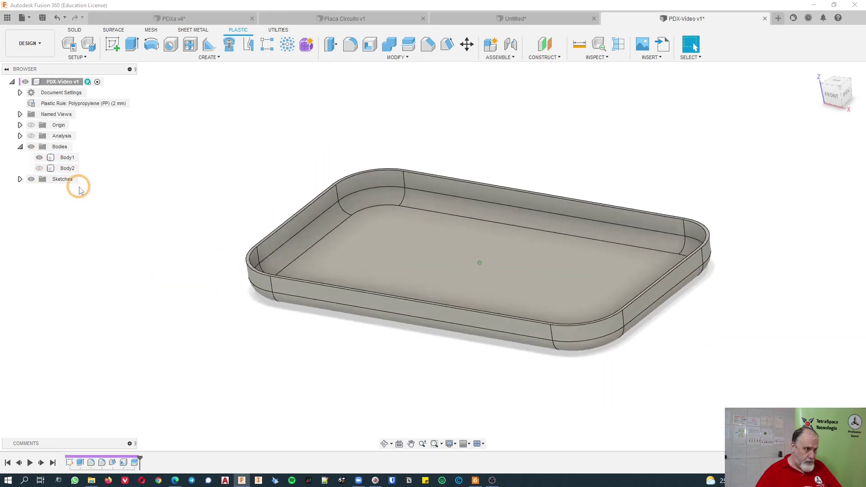
left_click(39, 168)
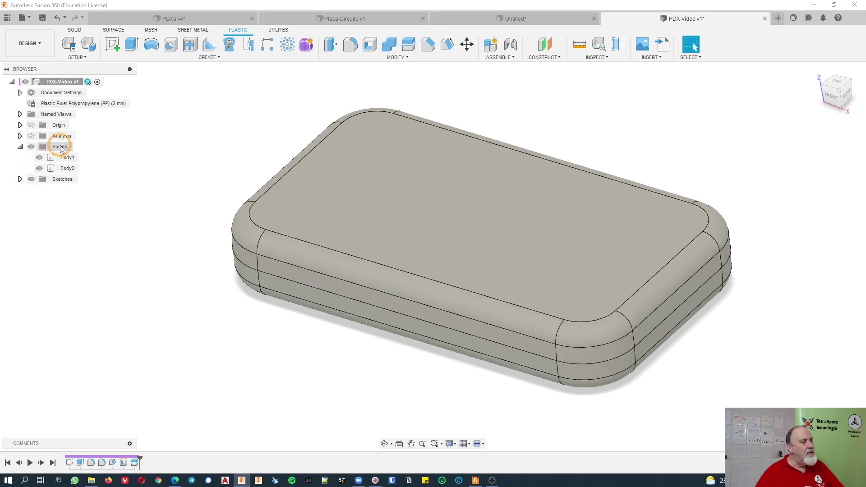
Create components from both enclosure bodies and rename the upper half's component as Top
right_click(62, 149)
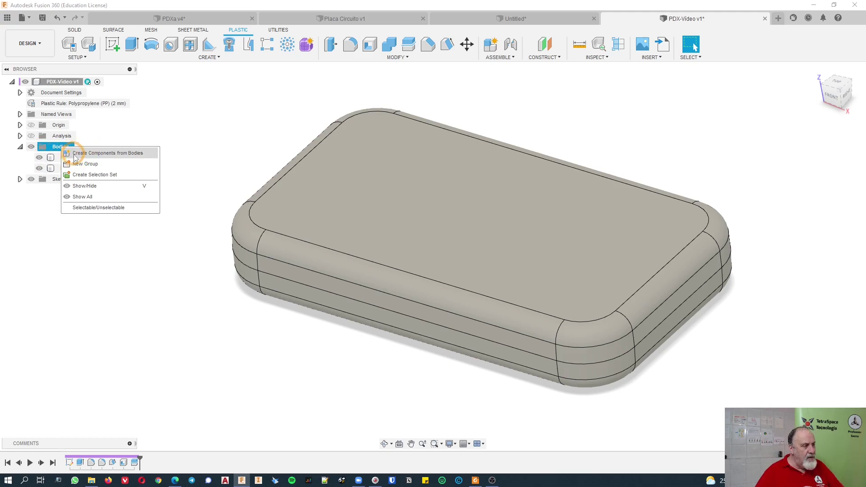
left_click(116, 154)
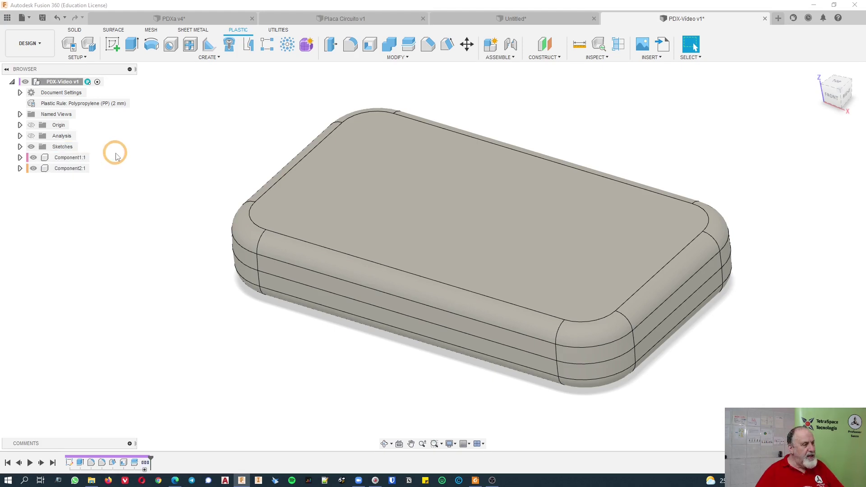
double_click(65, 169)
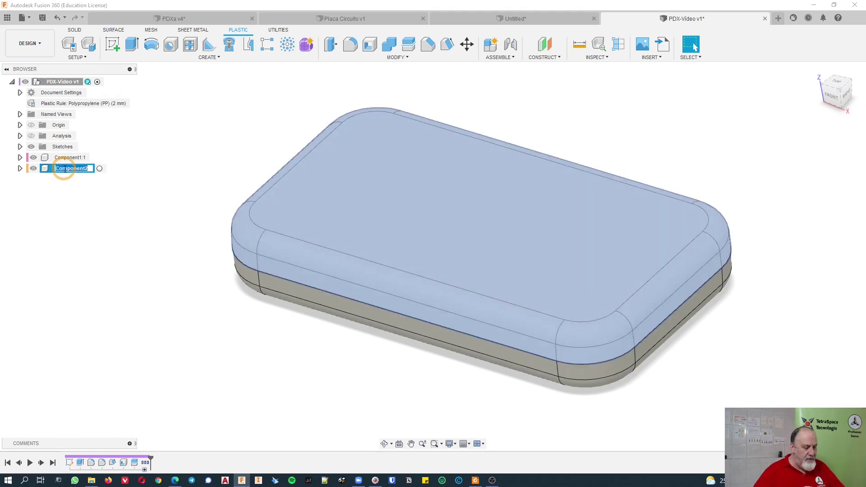
type("Top")
key("Return")
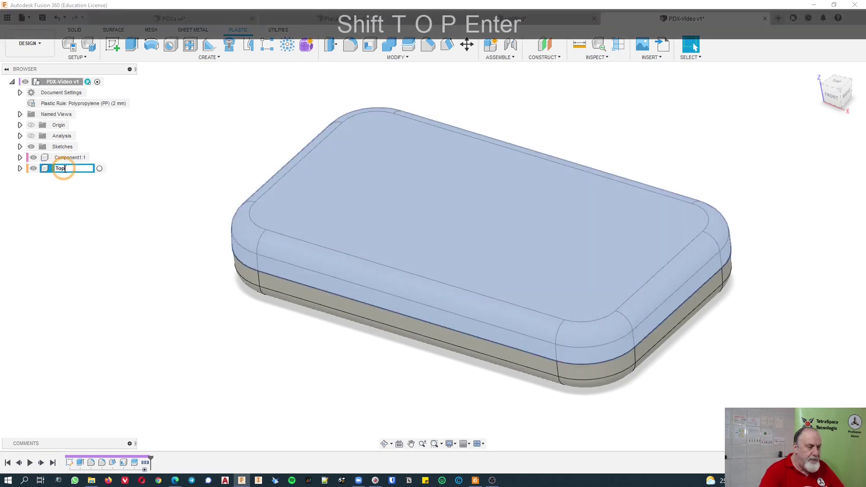
Rename the lower half's component as Bottom and clear the selection
double_click(63, 158)
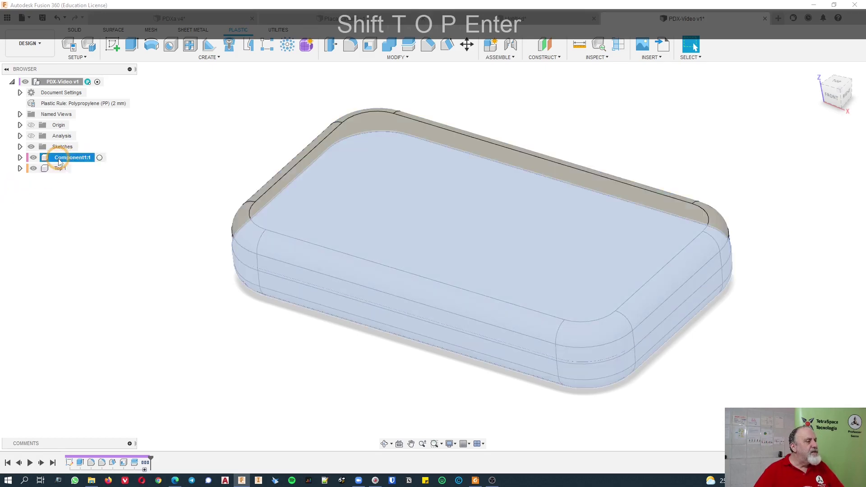
type("Bottom")
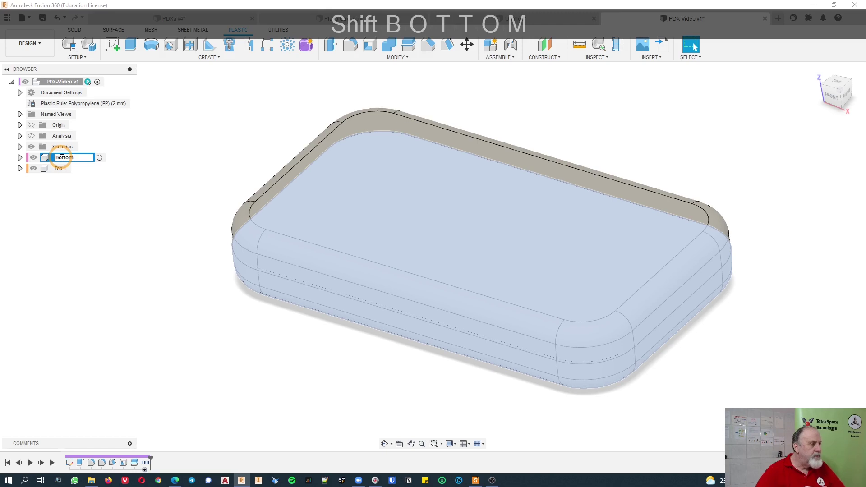
key("Return")
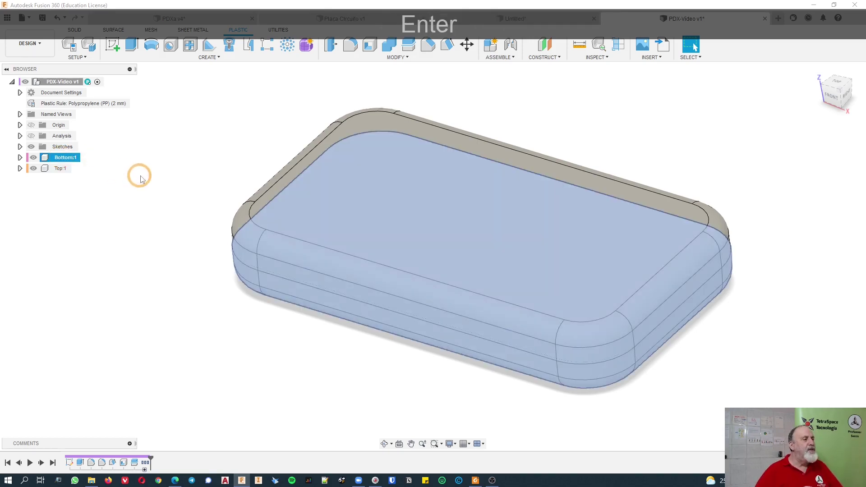
left_click(141, 179)
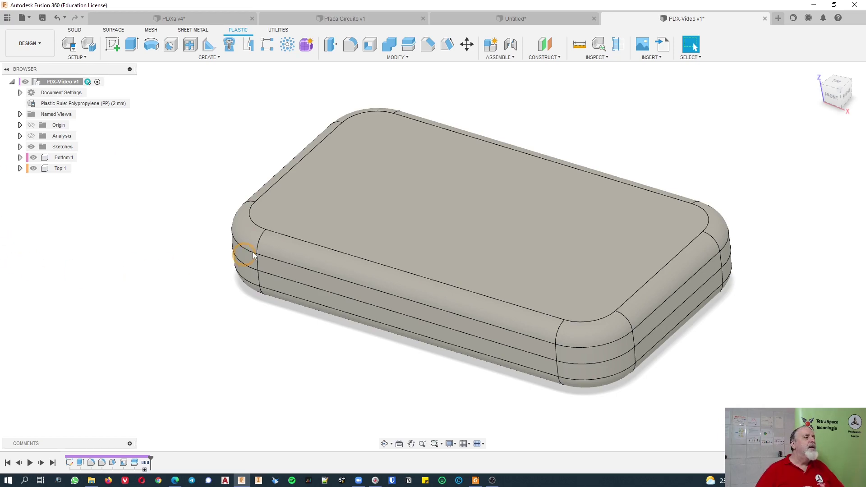
Switch to the PDXa design and toggle the visibility of the Bottom and Top components to inspect each half, leaving only Top hidden
middle_click_drag(51, 262, 167, 40, "shift")
left_click(170, 17)
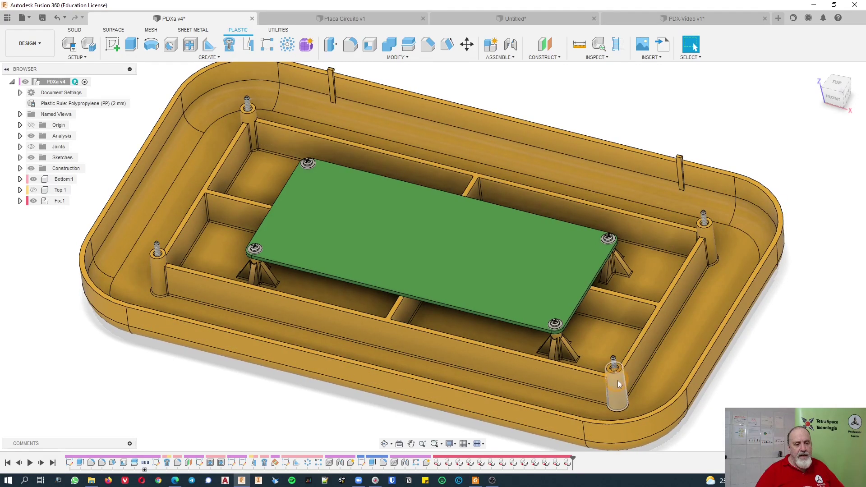
scroll(709, 239, "down", 2)
middle_click_drag(709, 249, 558, 138, "shift")
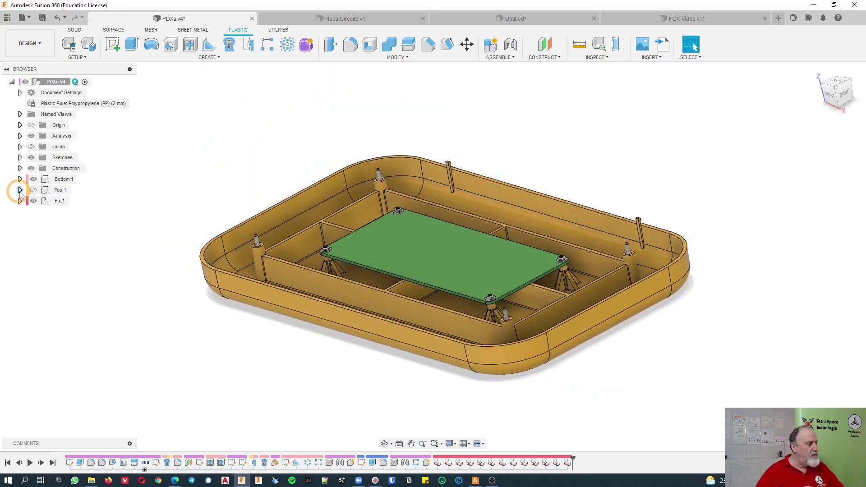
left_click(34, 179)
left_click(34, 190)
mouse_move(35, 191)
middle_mouse_down("shift")
mouse_move(189, 277)
mouse_move(270, 273)
mouse_move(190, 225)
mouse_move(110, 199)
mouse_move(108, 236)
mouse_move(30, 186)
middle_mouse_up("shift")
left_click(33, 179)
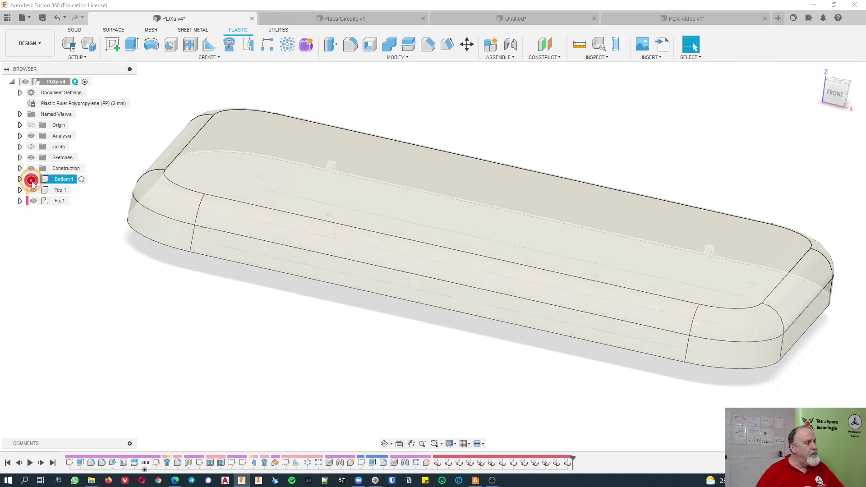
left_click(34, 189)
Examine the ribs, screw bosses and board supports inside the PDXa lower half, and return to the PDX-Vídeo design
scroll(160, 270, "up", 6)
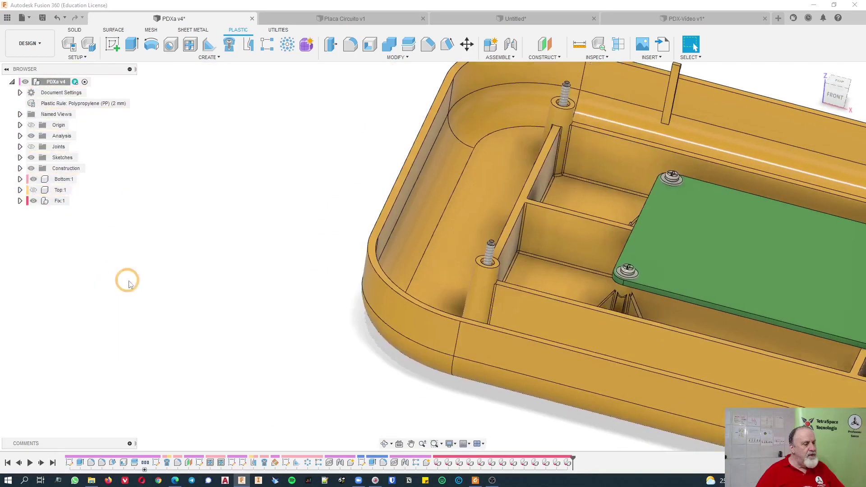
scroll(481, 282, "down", 8)
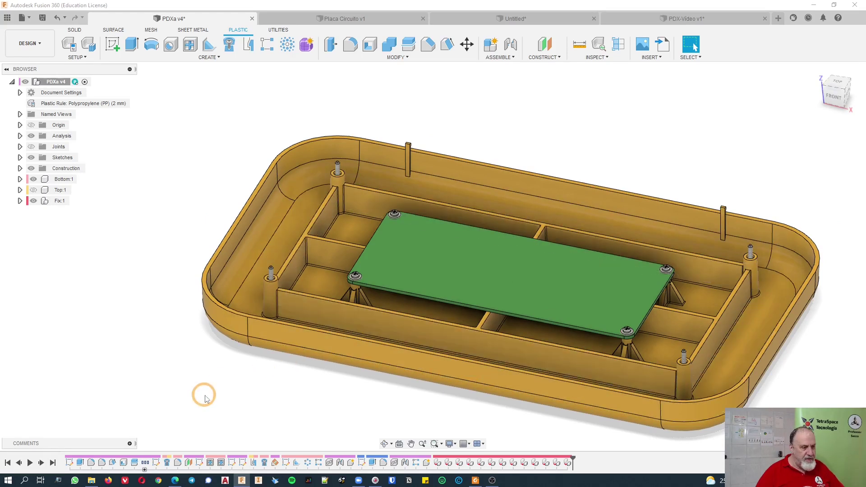
middle_click_drag(205, 396, 204, 396, "shift")
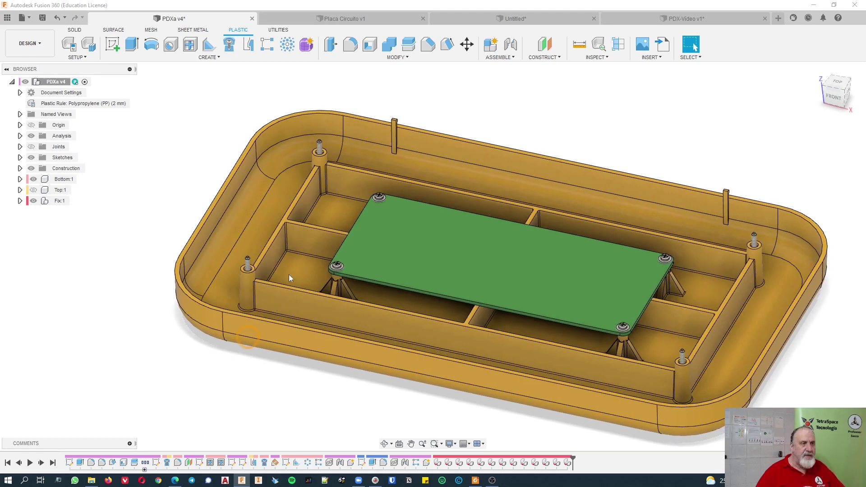
scroll(129, 174, "up", 3)
middle_click_drag(129, 175, 173, 289, "shift")
scroll(233, 307, "down", 2)
middle_click_drag(233, 310, 271, 322, "shift")
scroll(250, 318, "down", 3)
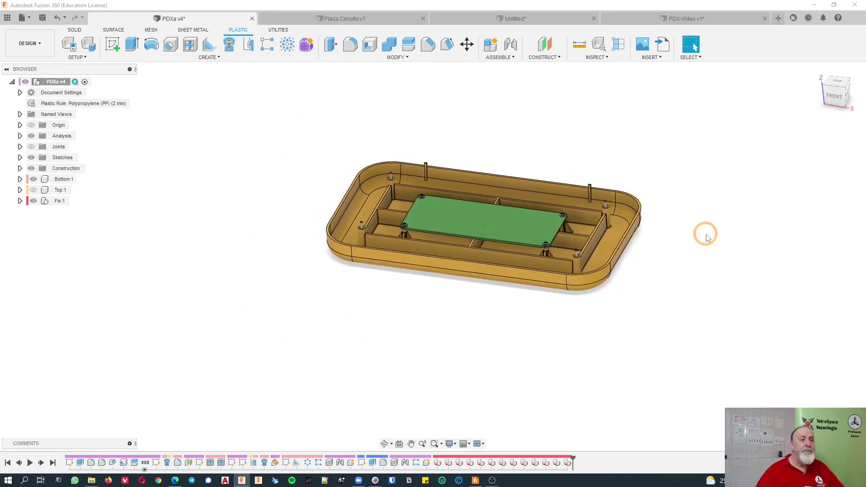
left_click(685, 19)
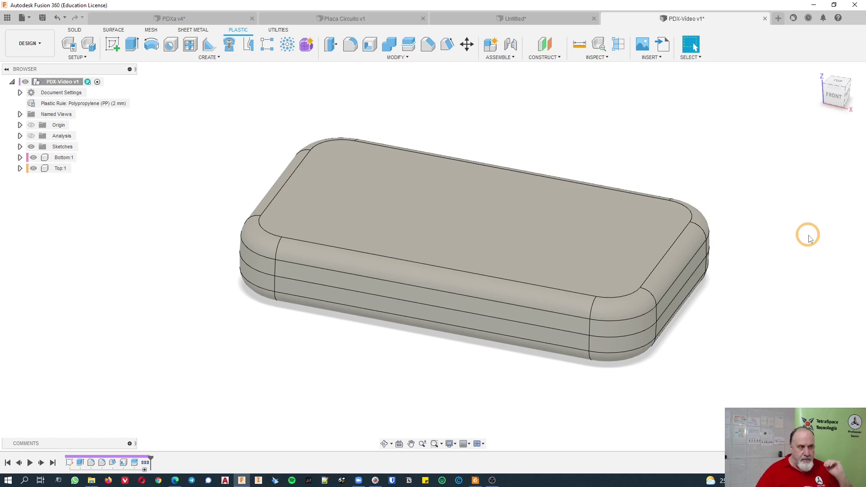
Reopen the PDXa design and examine the height of a corner screw boss relative to the lower half's rim
left_click(190, 18)
scroll(375, 252, "up", 3)
middle_click_drag(372, 248, 439, 190, "shift")
scroll(406, 205, "up", 4)
left_click(837, 87)
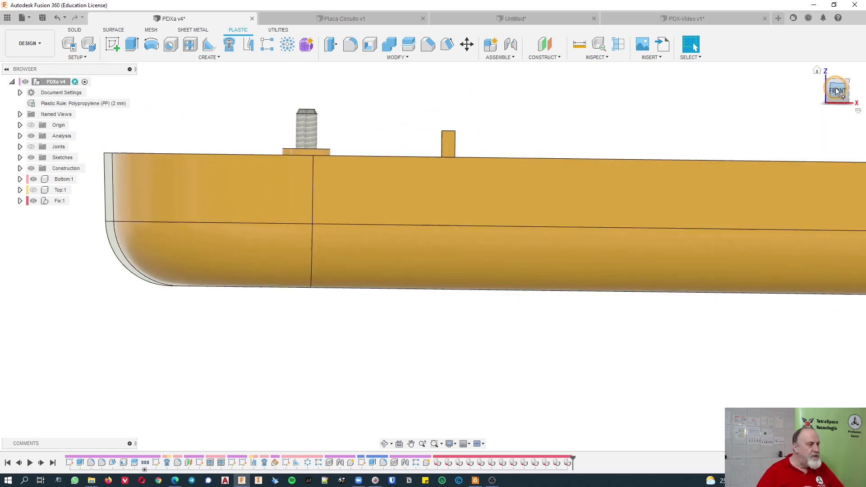
scroll(307, 137, "up", 5)
middle_click_drag(306, 137, 422, 288, "shift")
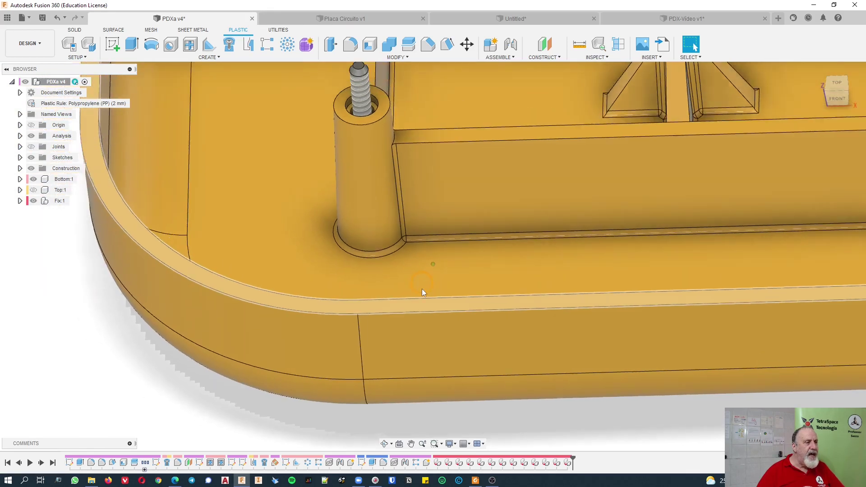
middle_click_drag(418, 256, 374, 141, "shift")
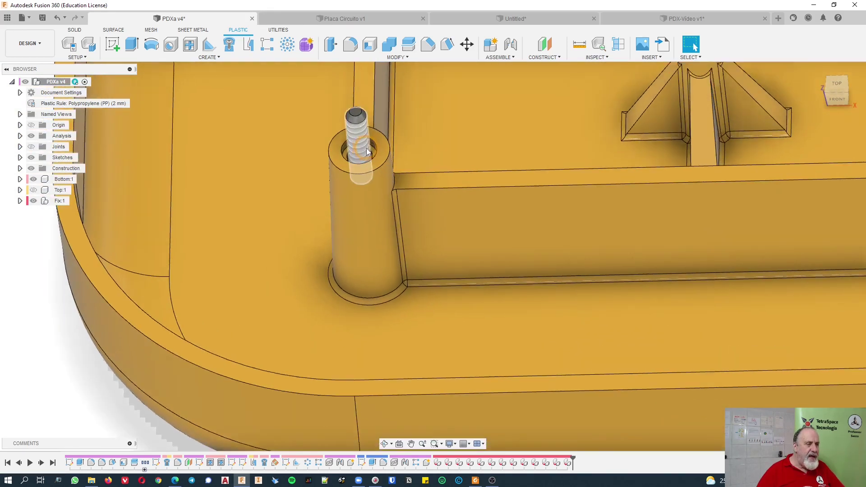
scroll(367, 148, "up", 6)
scroll(402, 163, "down", 8)
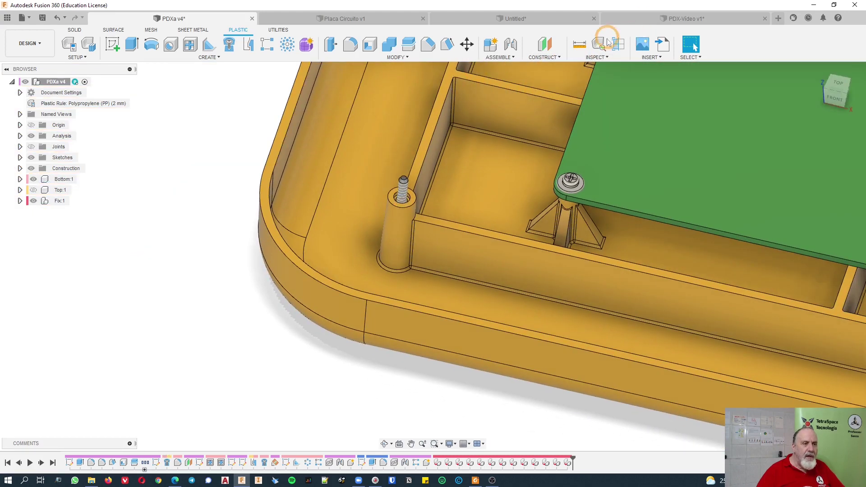
Measure the distance between the recessed ring face inside the corner screw boss and the lower half's rim face
left_click(580, 44)
scroll(374, 198, "up", 8)
scroll(499, 187, "up", 2)
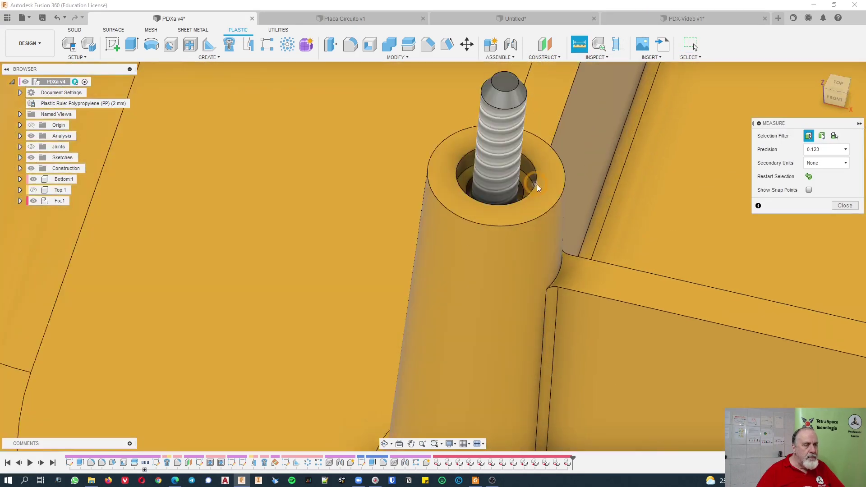
left_click(526, 181)
scroll(364, 239, "down", 5)
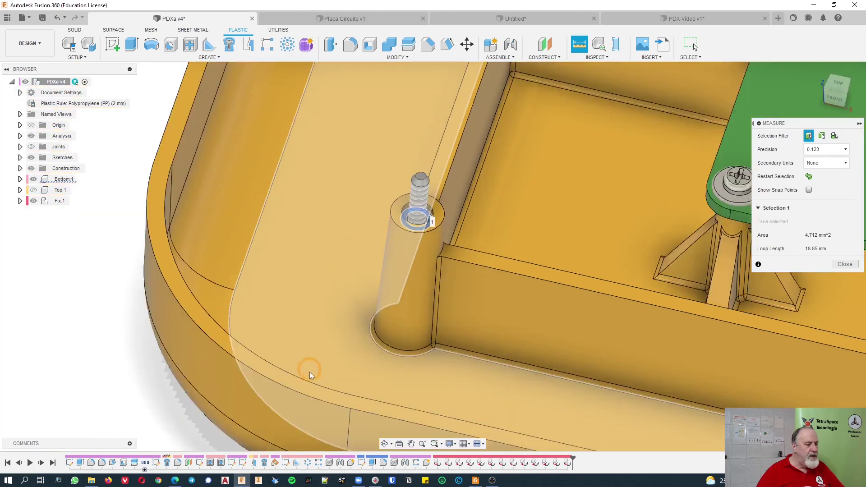
left_click(272, 372)
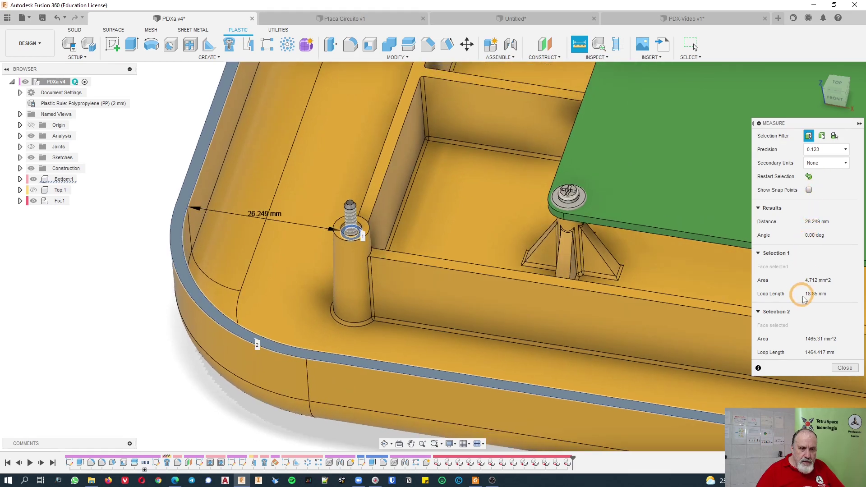
Examine the measured boss recess against the rim plane from close up, from the front and across the whole lower half
scroll(478, 285, "down", 3)
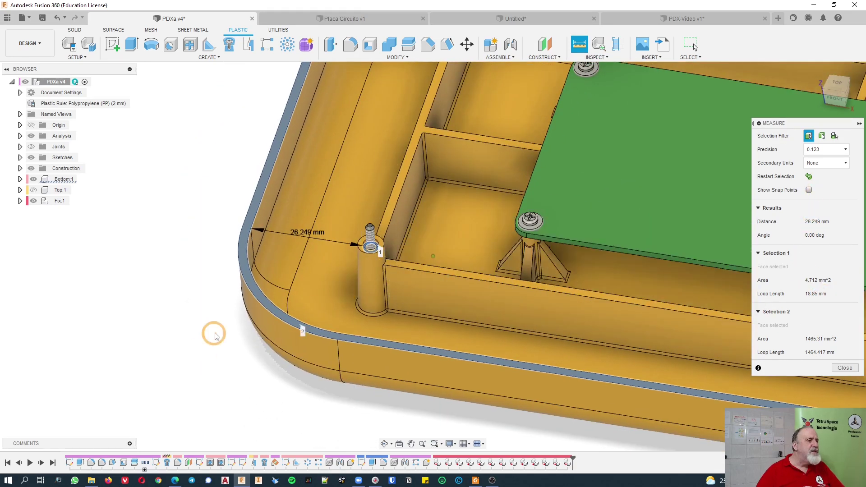
scroll(375, 250, "up", 4)
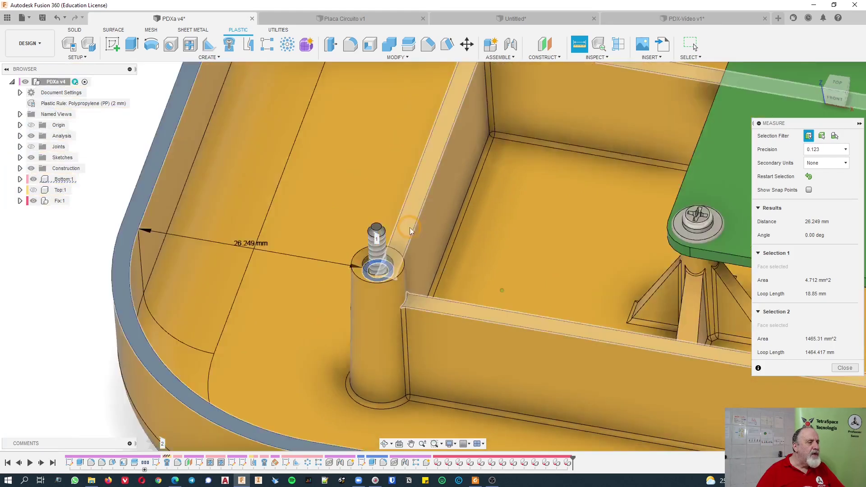
scroll(415, 279, "down", 5)
middle_click_drag(448, 346, 424, 330, "shift")
left_click(836, 89)
middle_click_drag(412, 256, 538, 245, "shift")
scroll(578, 246, "down", 8)
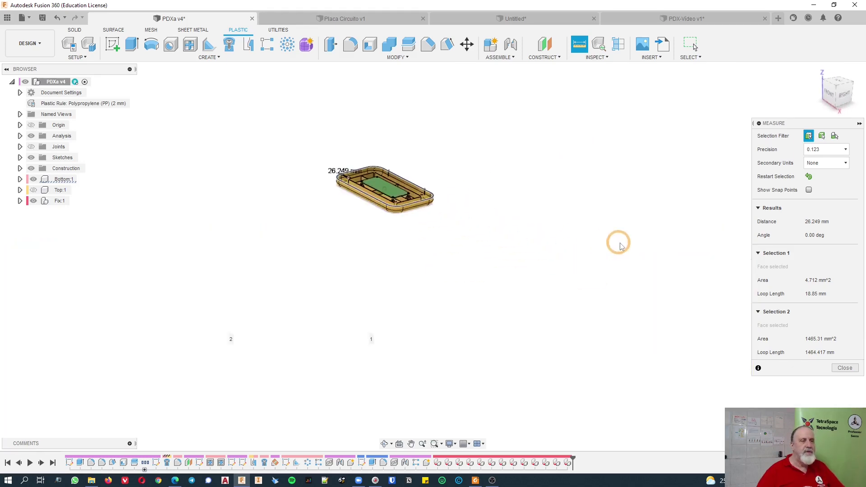
middle_click_drag(360, 207, 456, 242, "shift")
scroll(299, 300, "up", 5)
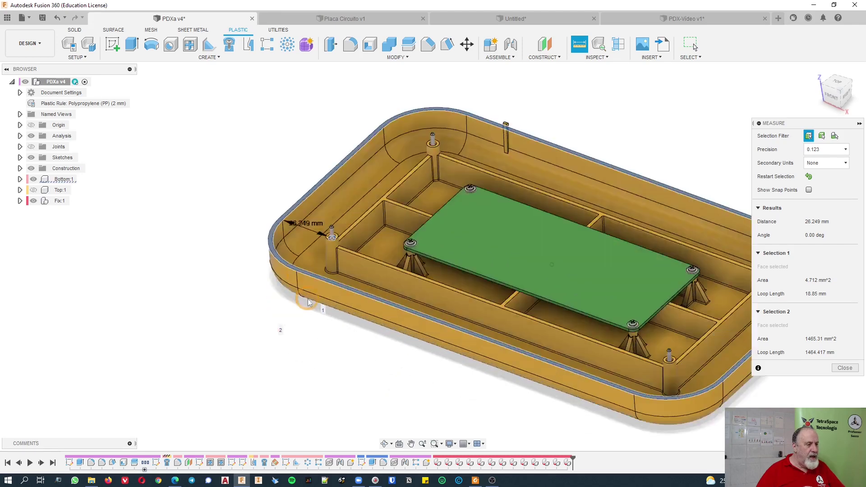
scroll(308, 302, "up", 6)
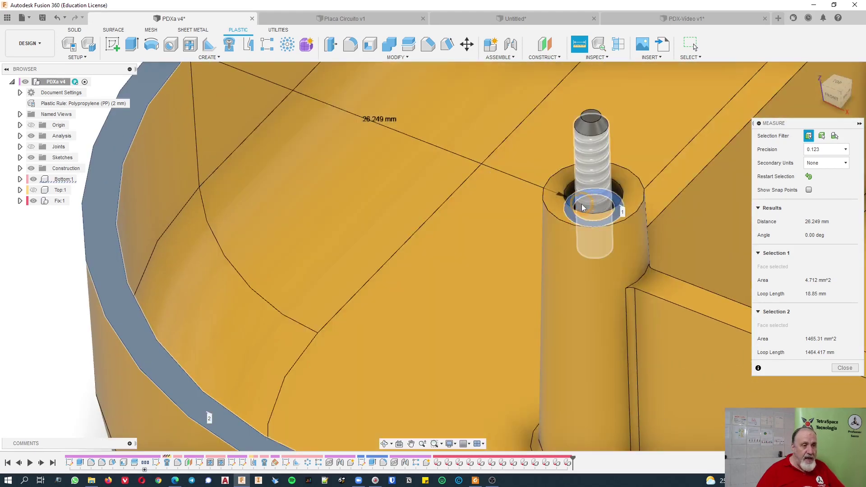
middle_click_drag(479, 181, 448, 170, "shift")
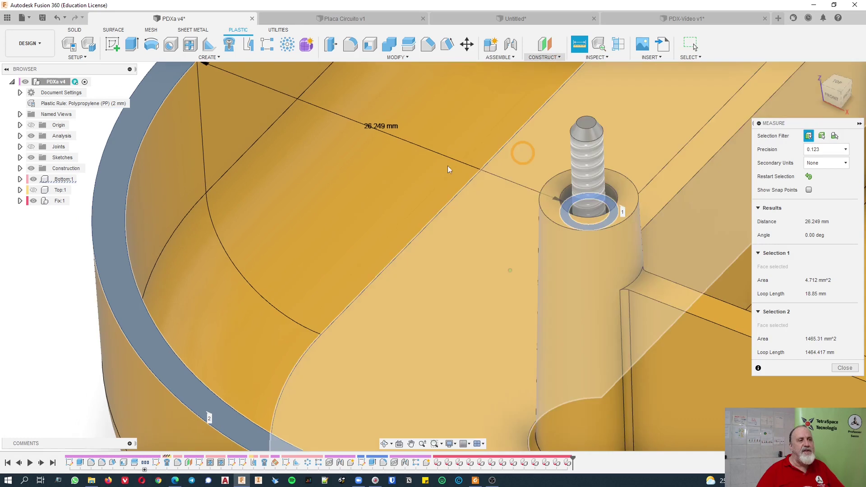
Show the Top component, hide Bottom, examine how the upper boss's tip aligns with the rim, and end the measurement
scroll(448, 167, "down", 5)
left_click(19, 199)
left_click(33, 189)
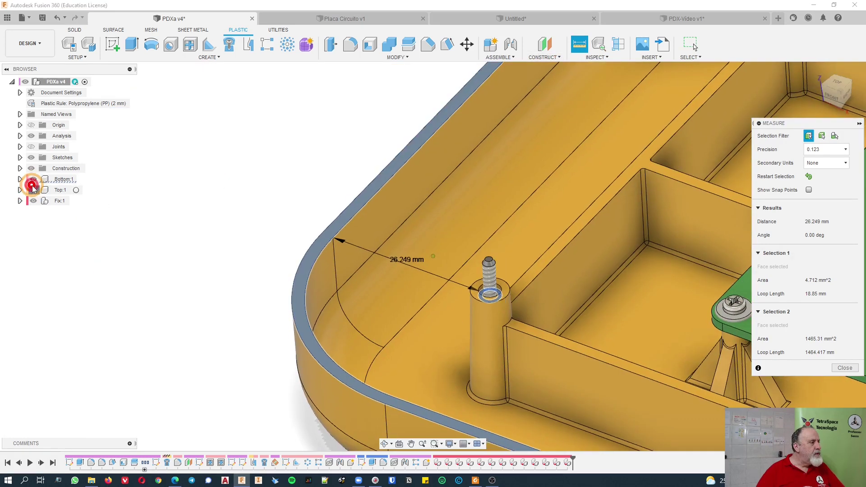
left_click(34, 179)
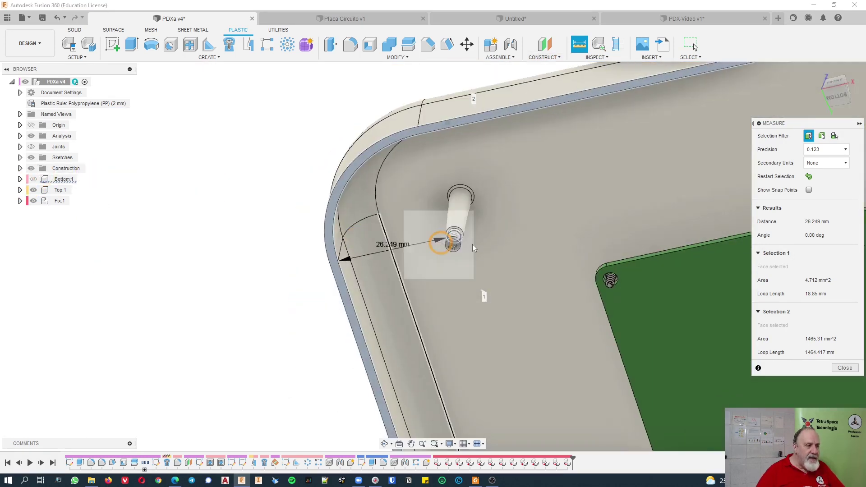
scroll(472, 244, "up", 8)
scroll(467, 347, "up", 10)
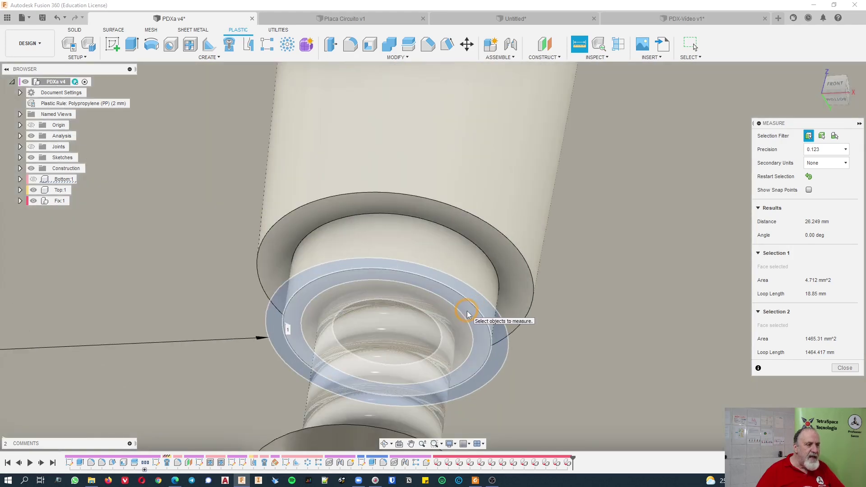
scroll(467, 315, "down", 15)
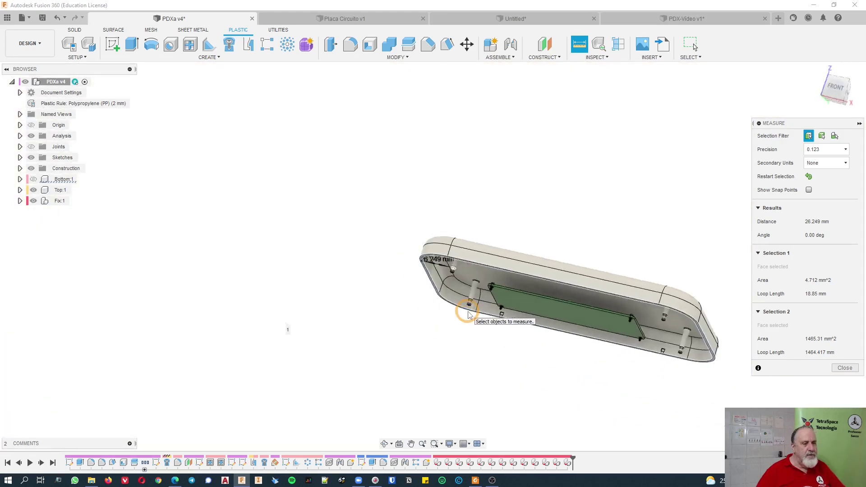
left_click(835, 88)
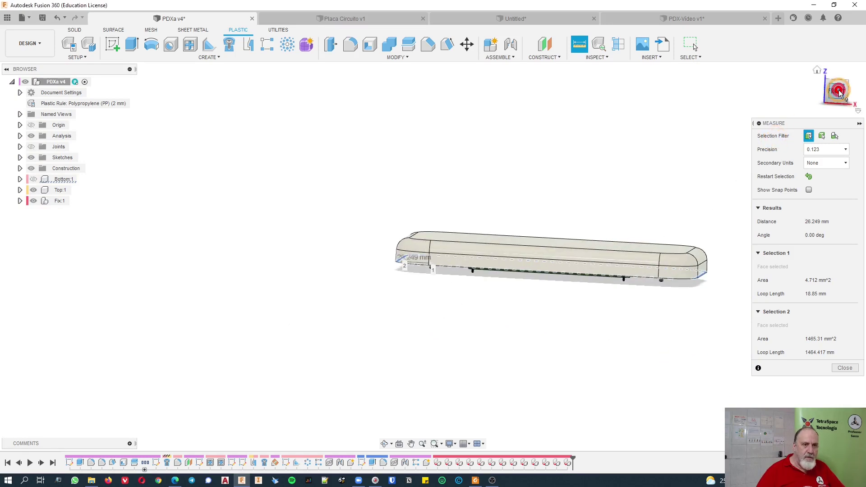
scroll(429, 265, "up", 5)
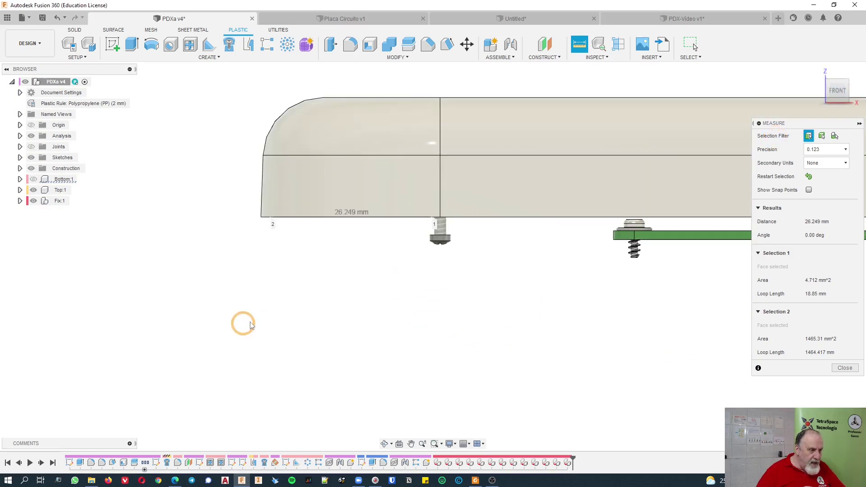
scroll(405, 278, "up", 2)
middle_click_drag(405, 277, 460, 282, "shift")
left_click(845, 368)
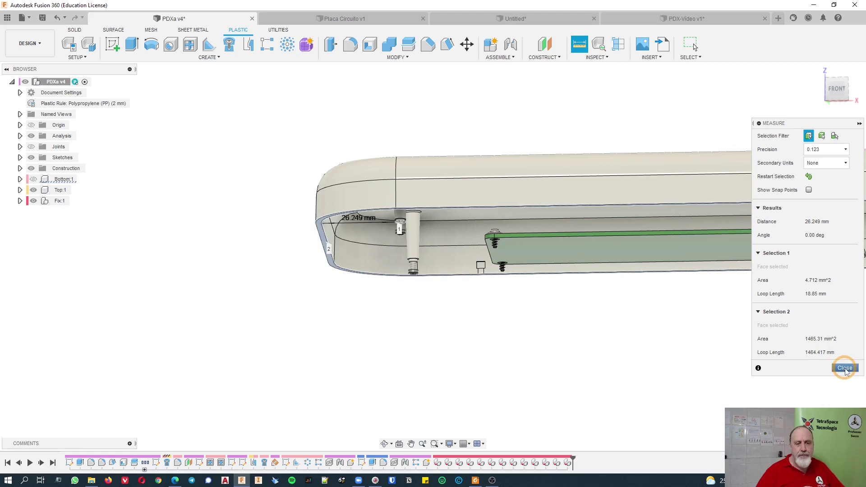
Switch to the PDX-Vídeo design and start a sketch on the XY plane inside the enclosure
left_click(656, 20)
left_click(59, 81)
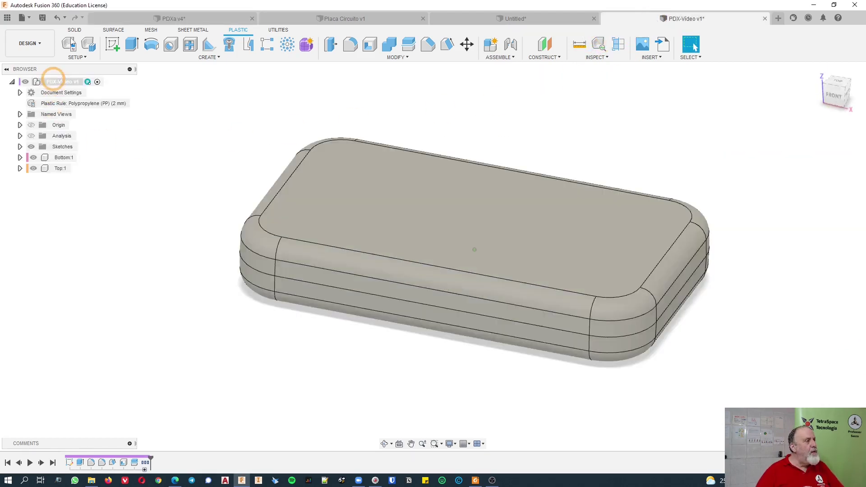
left_click(113, 43)
left_click(464, 226)
middle_click_drag(465, 226, 513, 241, "shift")
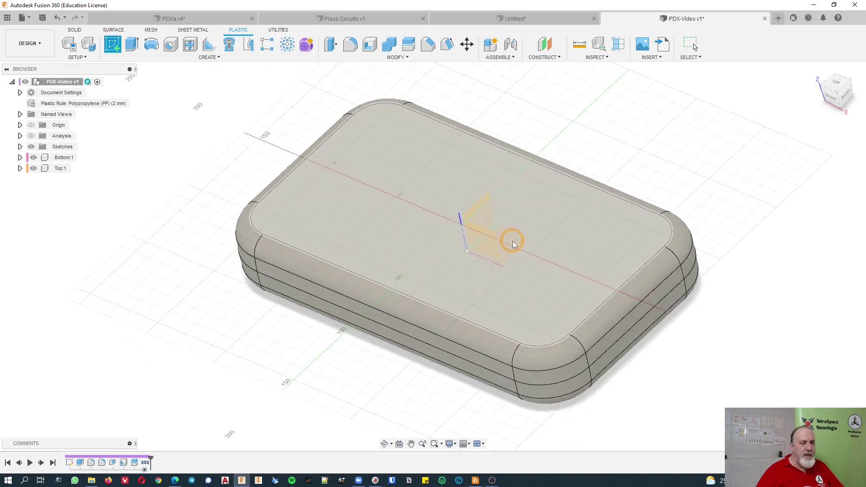
left_click(513, 242)
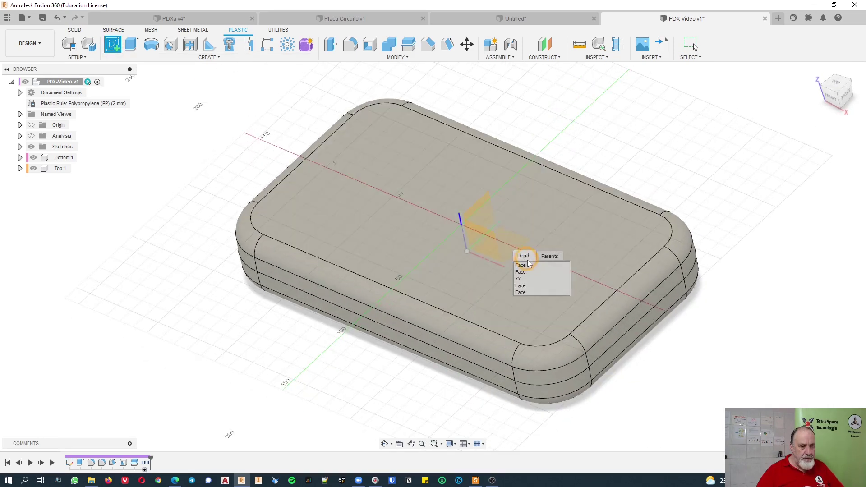
left_click(535, 280)
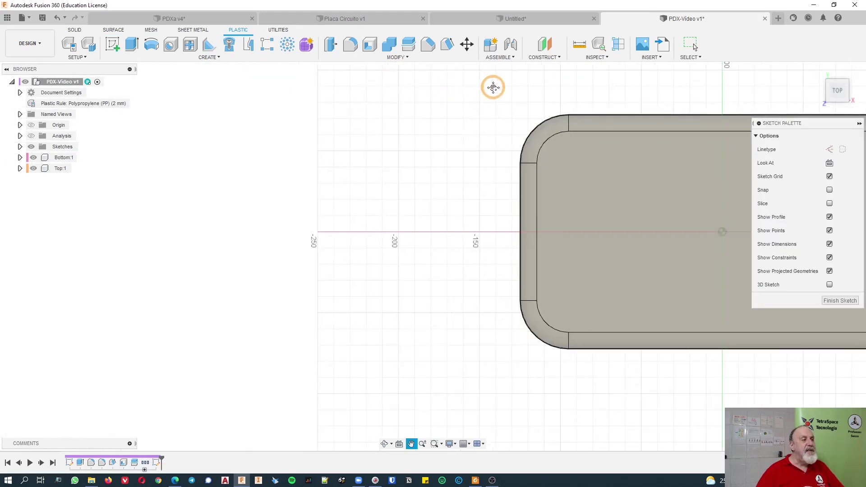
Project the outline of the Top's flat upper face into the sketch and finish the sketch
key("p")
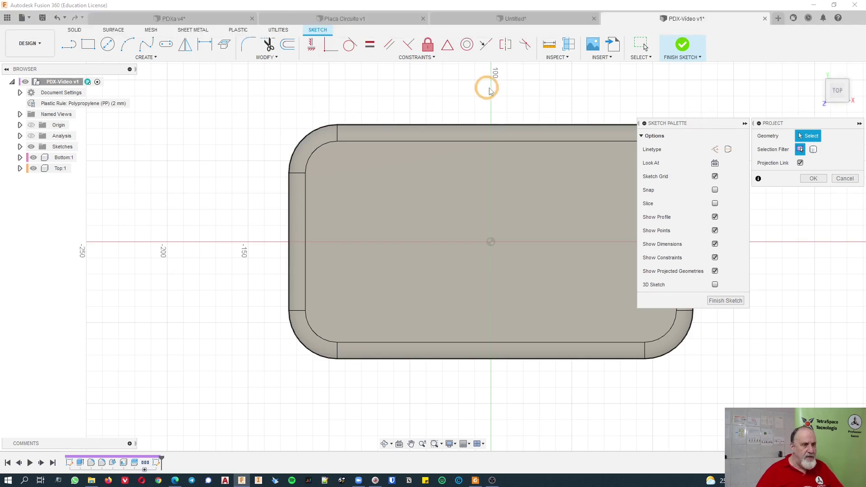
left_click(412, 207)
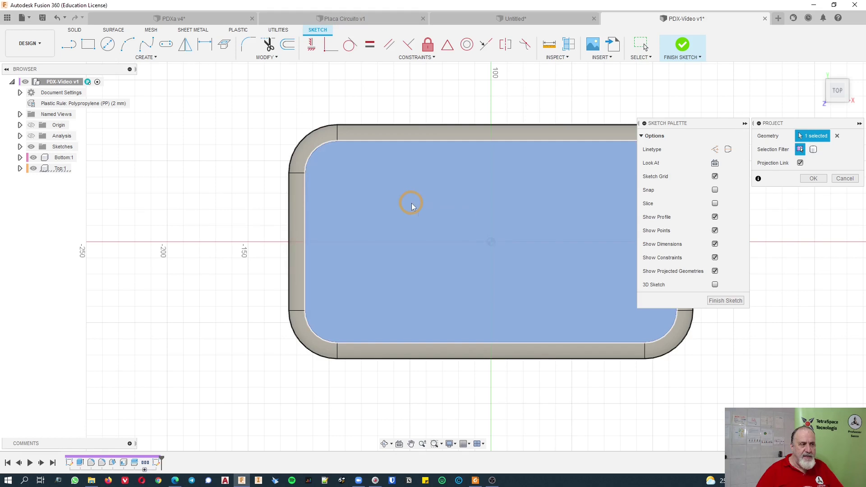
left_click(815, 178)
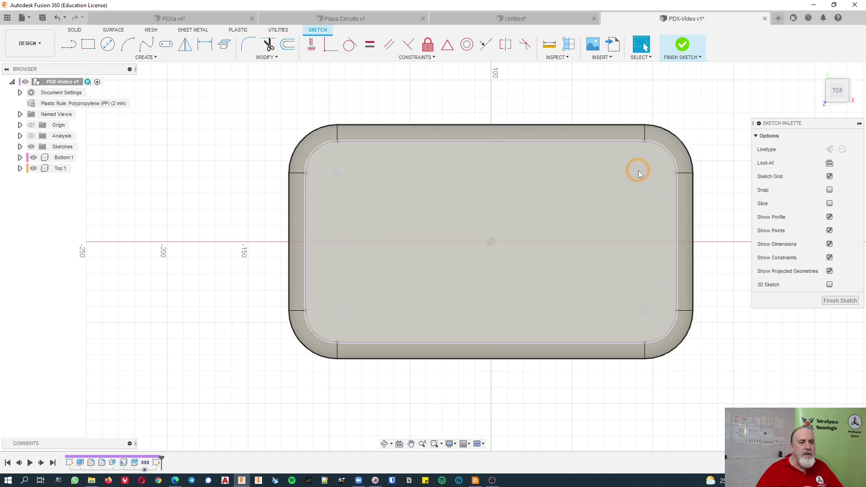
mouse_move(645, 176)
middle_mouse_down("shift")
mouse_move(590, 226)
mouse_move(508, 185)
mouse_move(689, 231)
mouse_move(795, 301)
mouse_move(832, 305)
middle_mouse_up("shift")
left_click(831, 302)
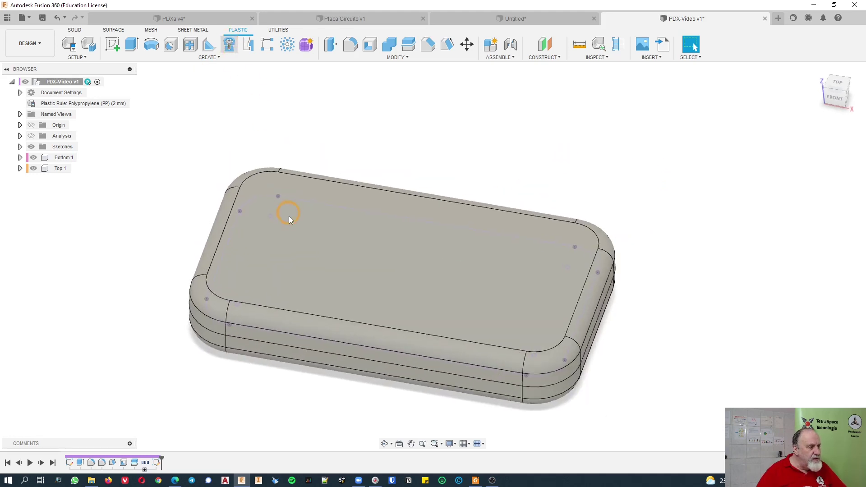
Place screw bosses on the projected outline's four corner arc centre points and flip them so that Side 1 belongs to Bottom
left_click(240, 310)
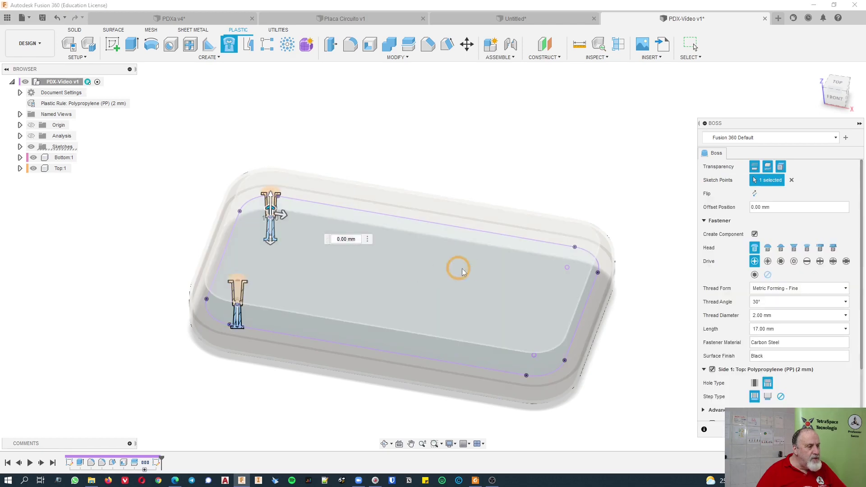
left_click(564, 267)
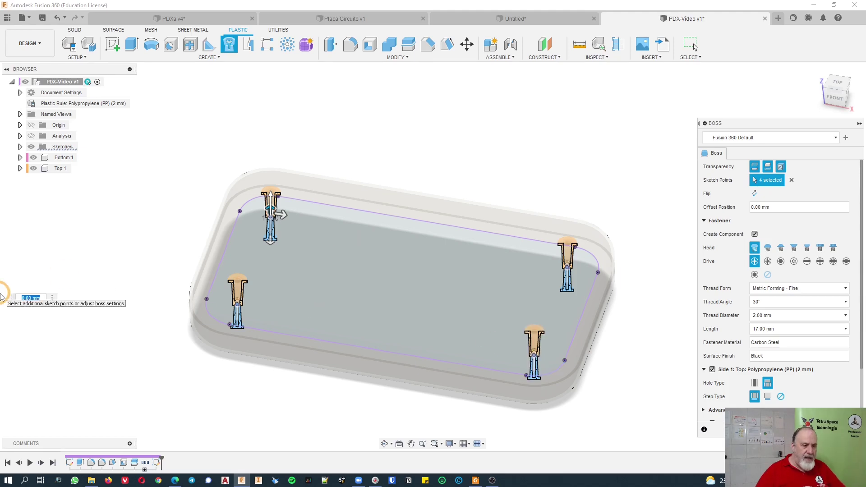
scroll(253, 212, "up", 5)
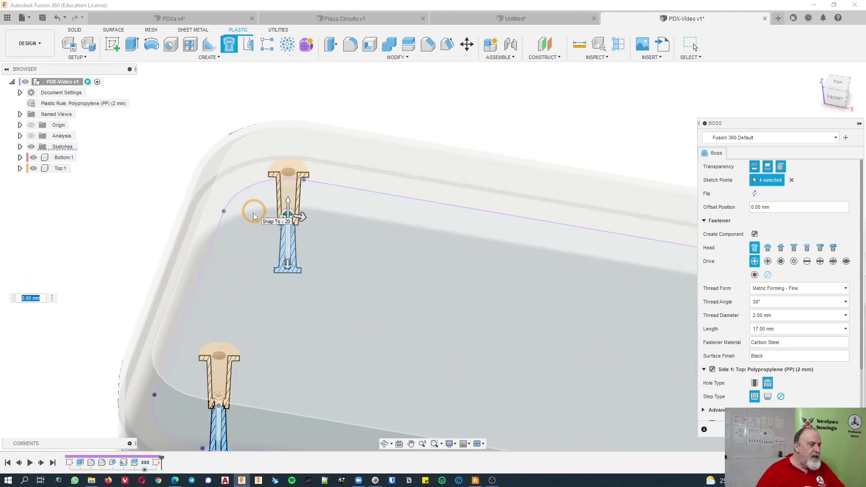
middle_click_drag(274, 236, 359, 277)
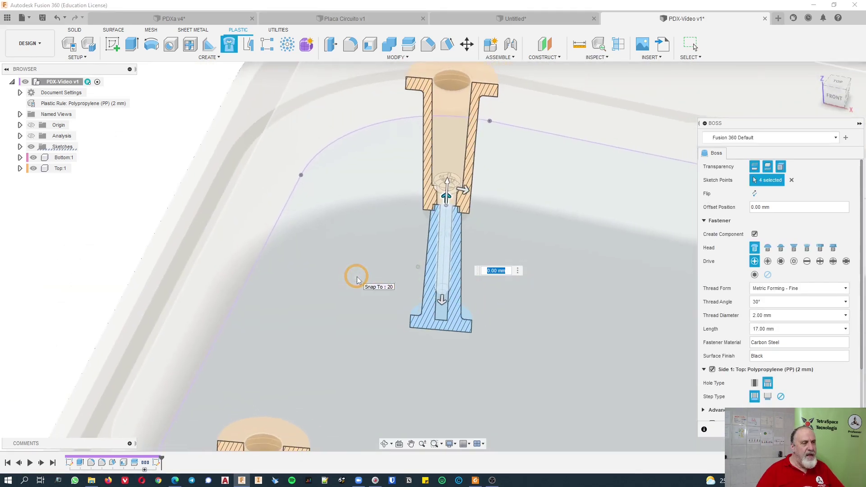
middle_click_drag(357, 280, 419, 278, "shift")
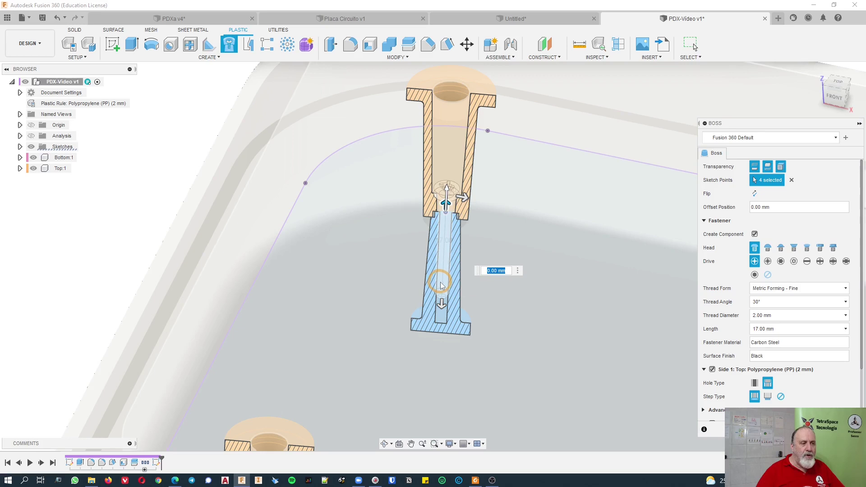
scroll(451, 258, "down", 2)
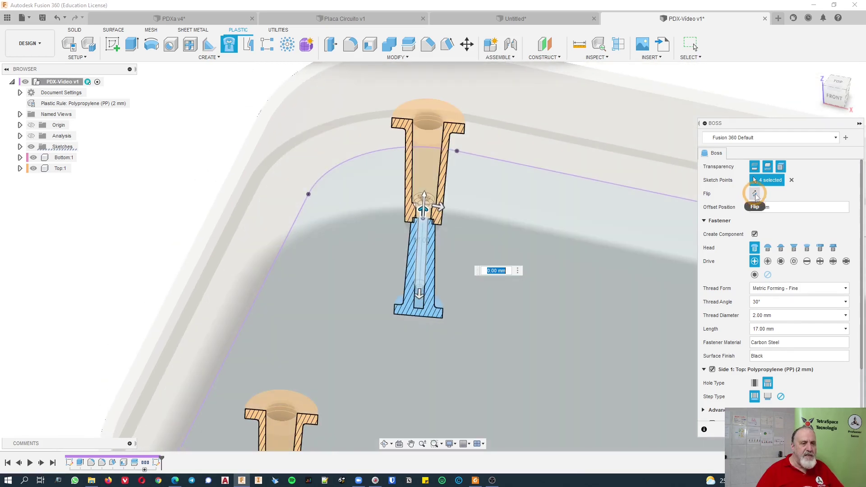
left_click(755, 194)
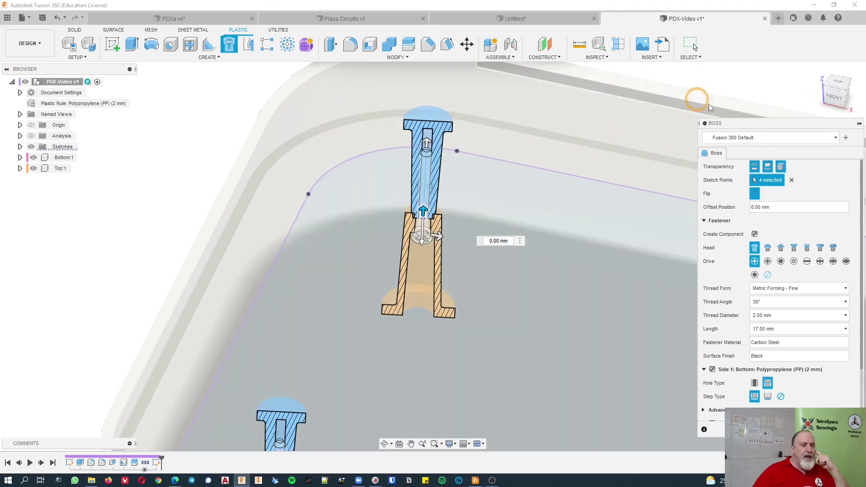
Compare the boss preview with the side transparency and section analysis turned off and back on, keeping the flipped orientation
left_click_drag(758, 123, 573, 86)
left_click(567, 128)
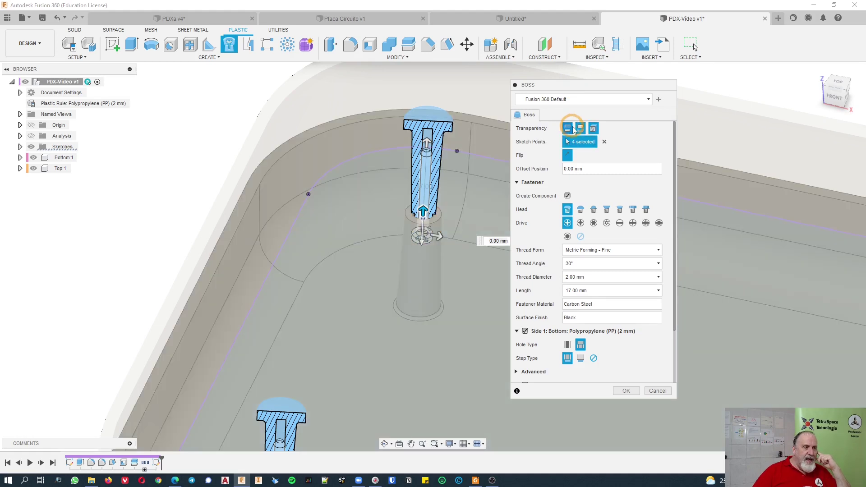
left_click(581, 129)
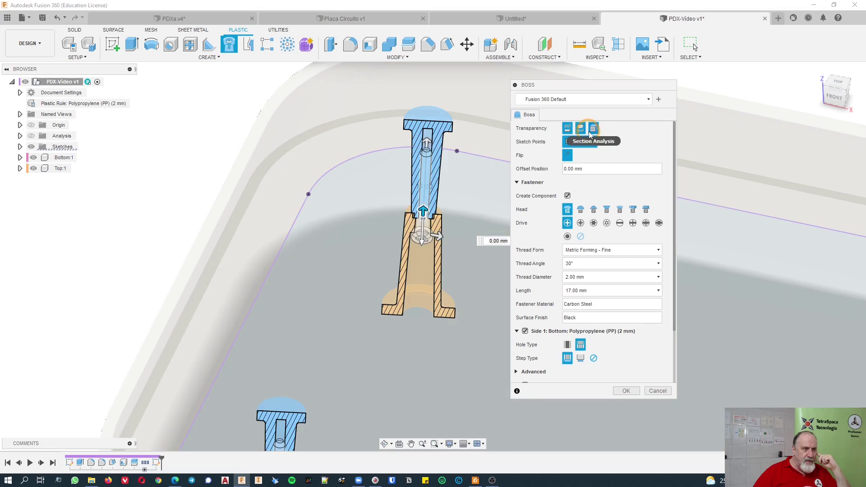
left_click(594, 129)
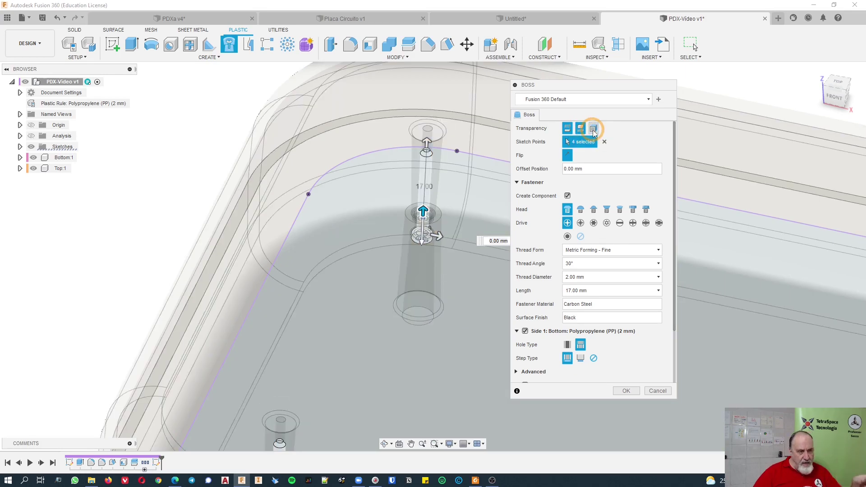
left_click(593, 129)
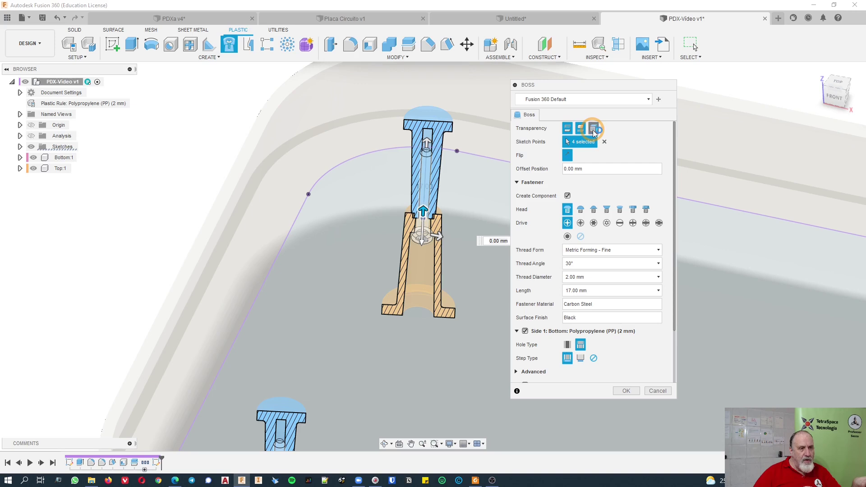
left_click(594, 130)
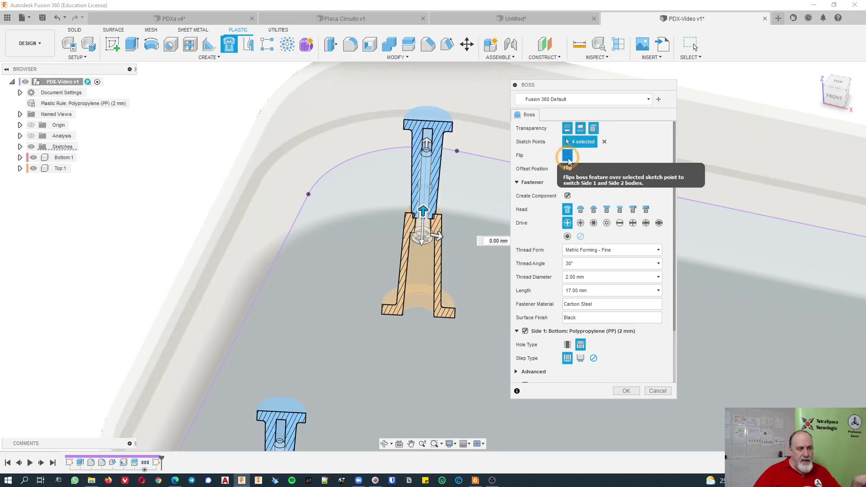
left_click(568, 159)
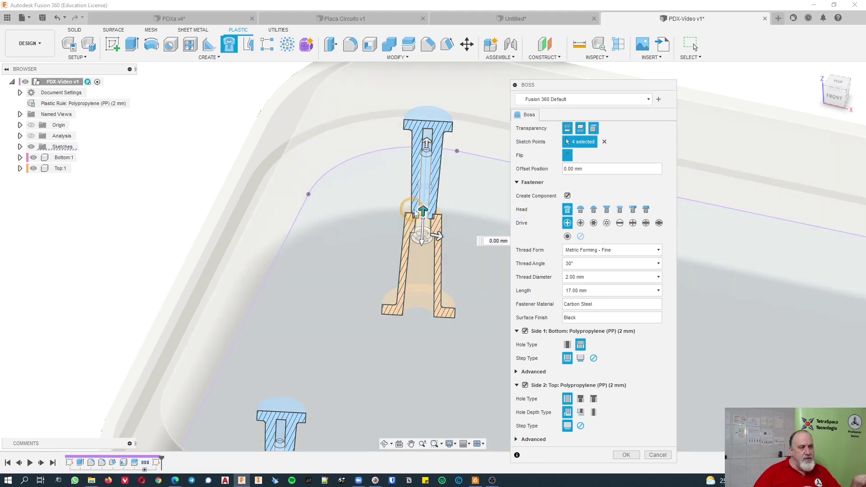
Try boss offset positions of 2 mm and -2 mm in front view, and return the offset to 0 mm
left_click(838, 98)
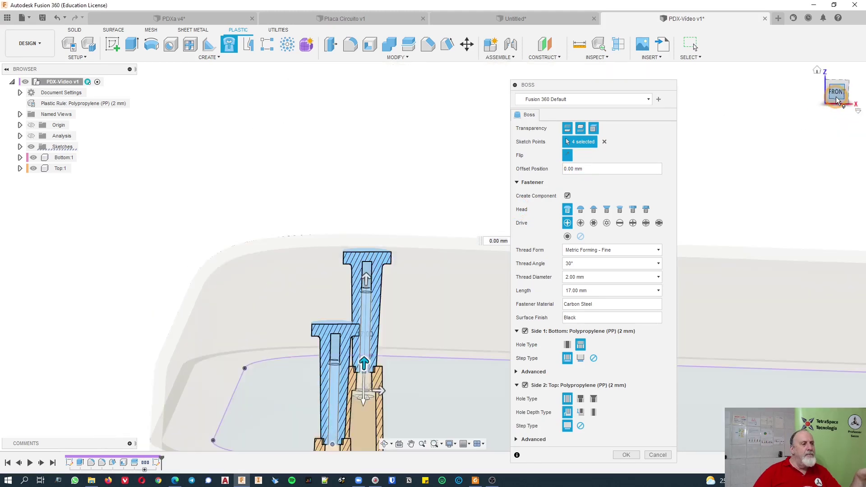
scroll(383, 280, "up", 3)
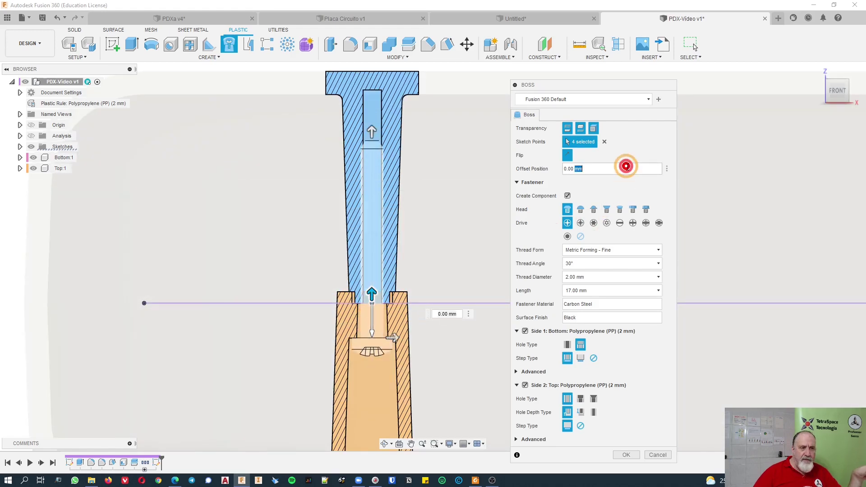
type("2")
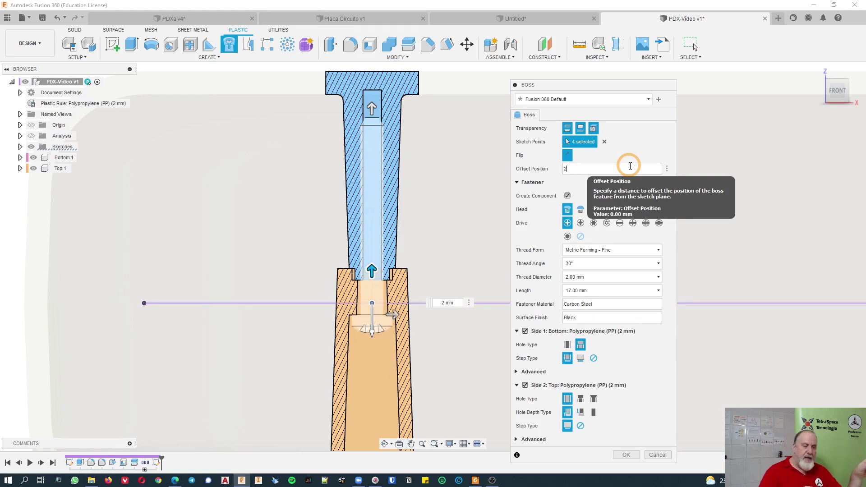
key("Left")
type("-")
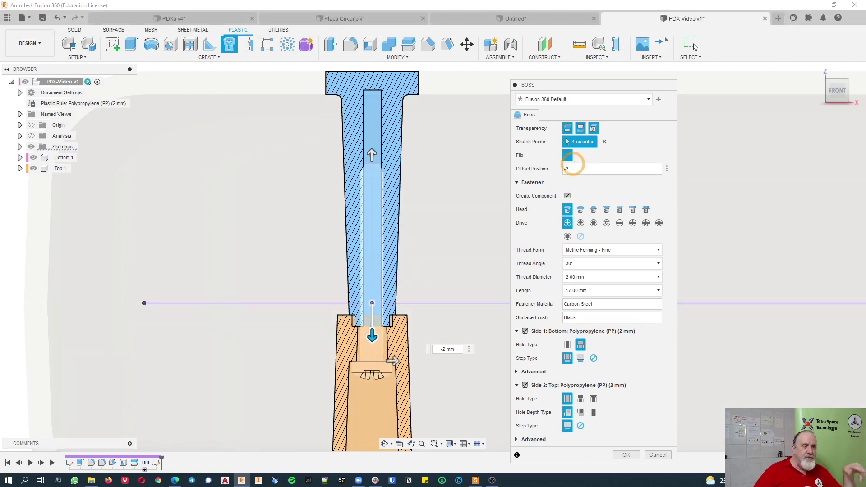
left_click(590, 168)
type("0")
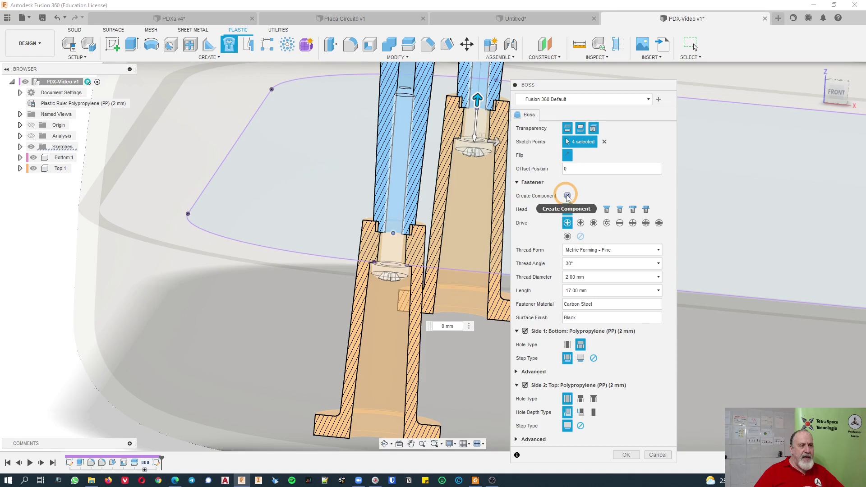
Examine the fastener's component creation, head type and thread diameter options against the sectioned screw preview
left_click(414, 282)
left_click(414, 263)
left_click(526, 182)
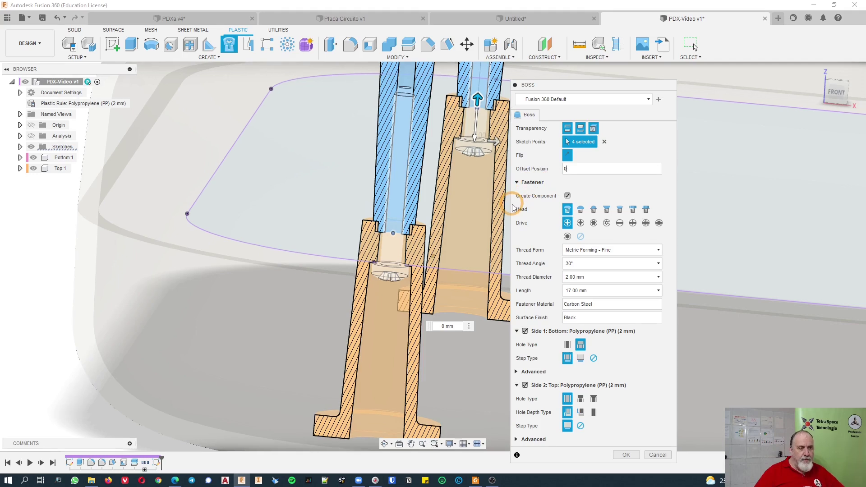
left_click(586, 200)
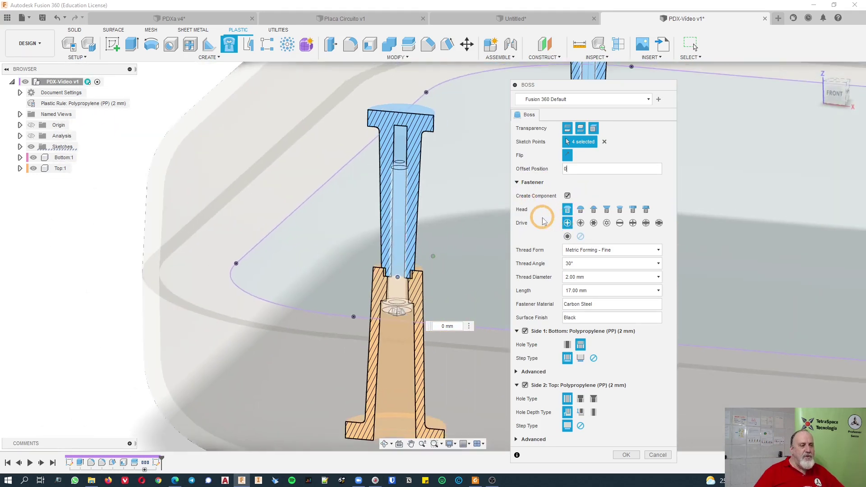
left_click(464, 172)
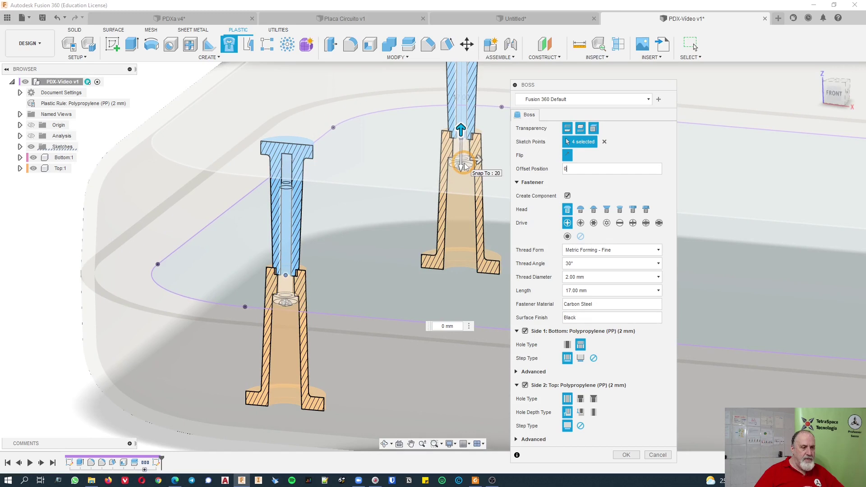
left_click(561, 213)
left_click(569, 210)
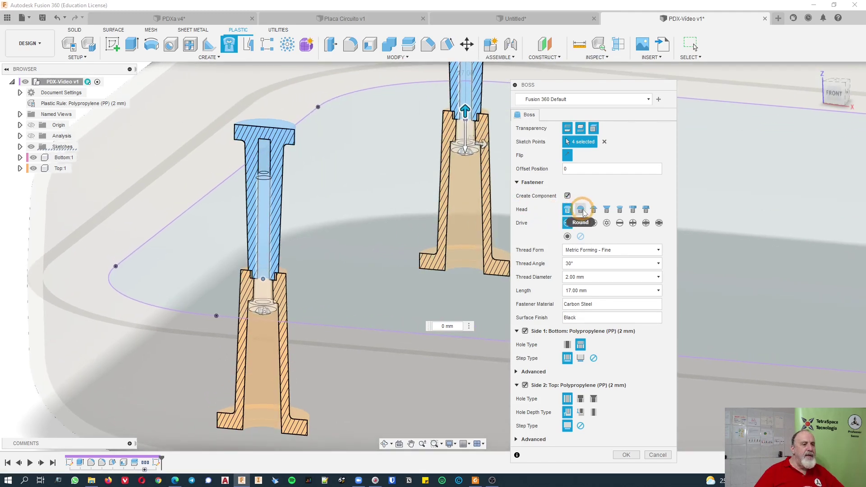
left_click(568, 211)
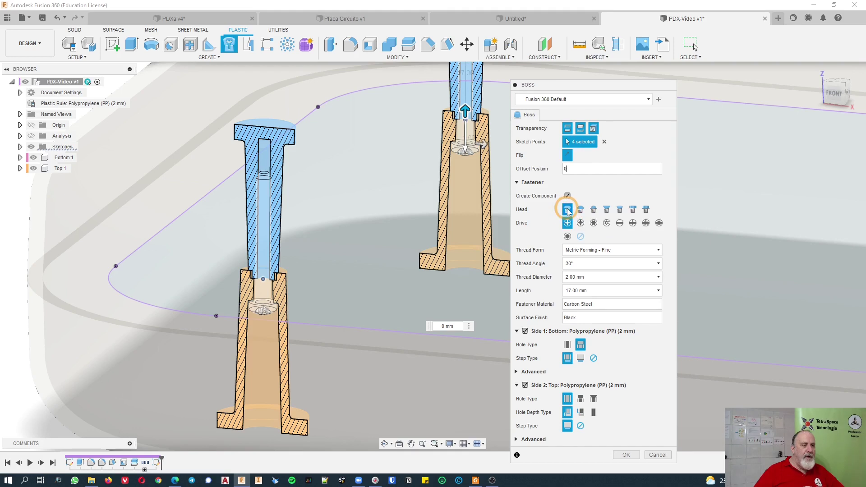
left_click(594, 210)
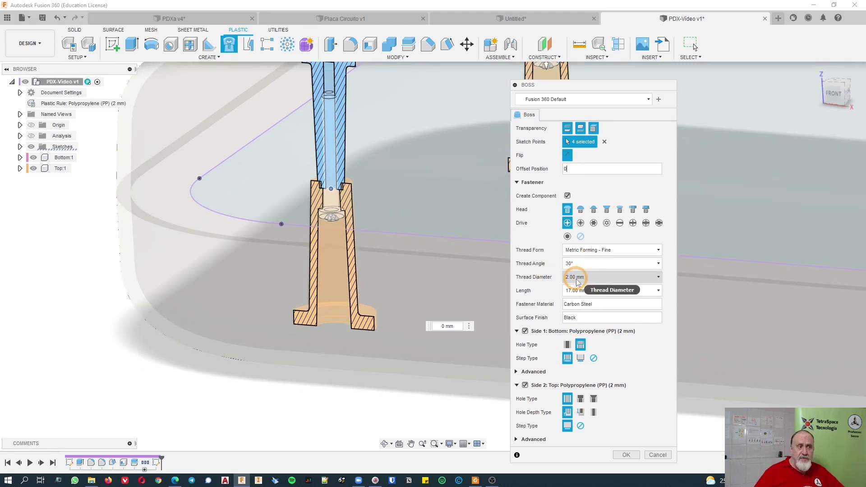
mouse_move(578, 282)
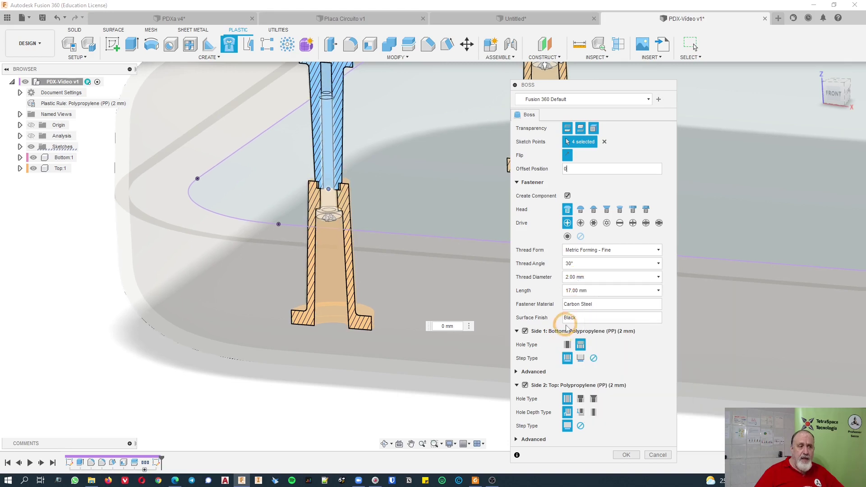
Shorten the boss fasteners to a length of 6 mm
scroll(578, 309, "down", 4)
scroll(562, 303, "down", 3)
scroll(522, 260, "up", 2)
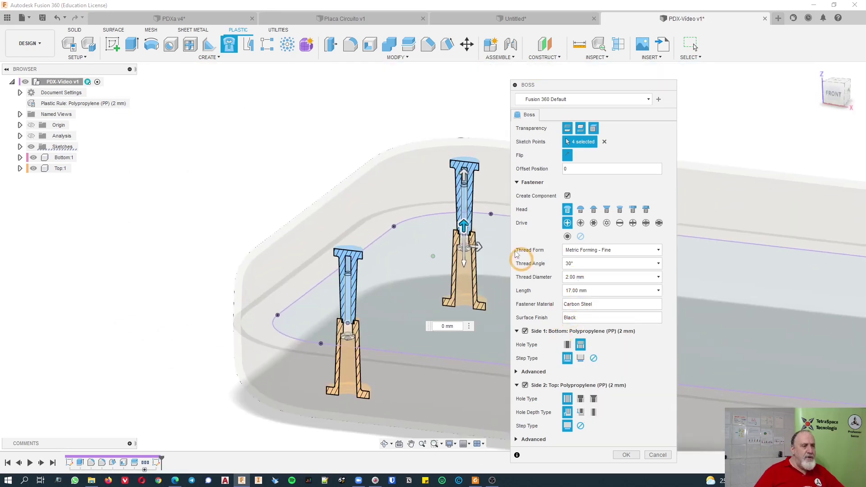
left_click_drag(445, 160, 448, 207)
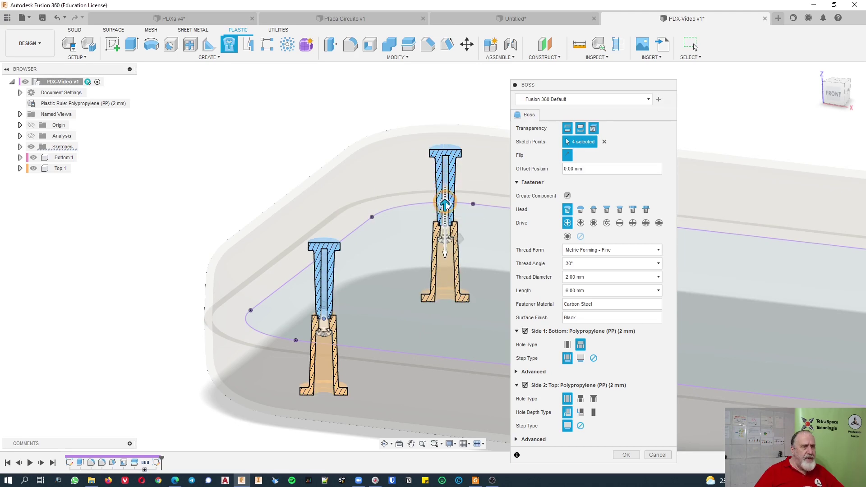
Lengthen the boss fasteners to 10 mm in the sectioned preview
scroll(445, 209, "up", 3)
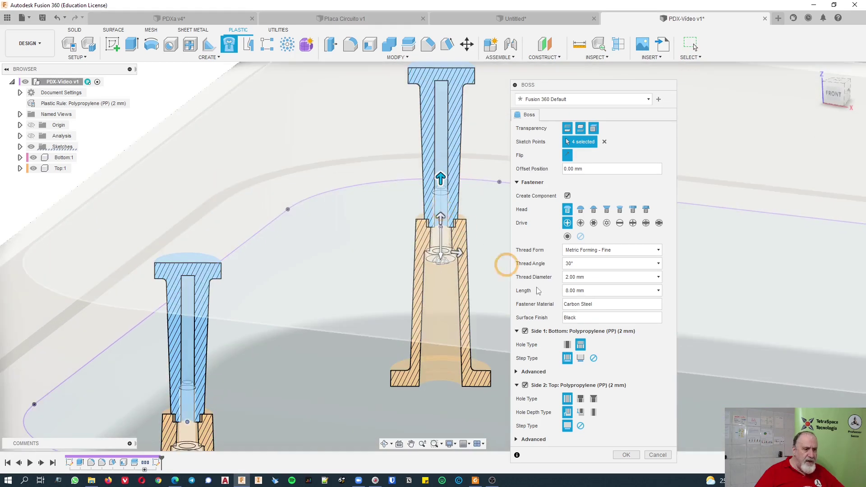
scroll(600, 291, "down", 1)
scroll(434, 198, "down", 1)
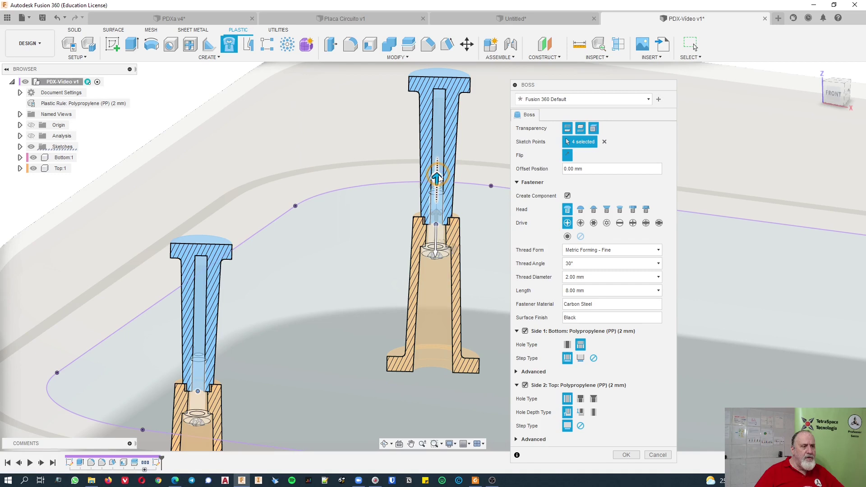
left_click_drag(442, 172, 437, 175)
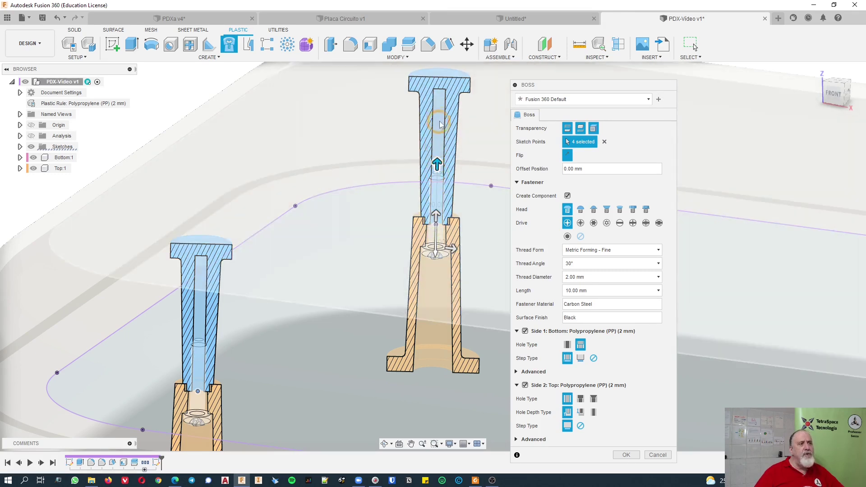
middle_click_drag(474, 229, 472, 246, "shift")
middle_click_drag(469, 285, 472, 294, "shift")
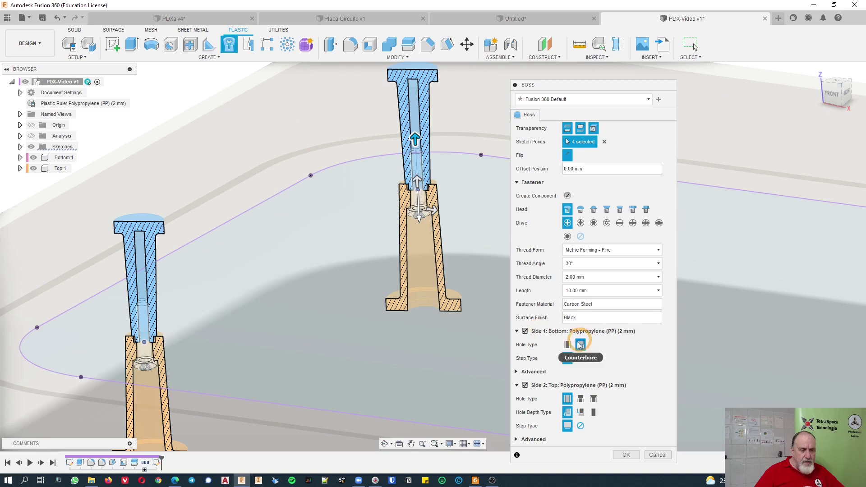
Compare the plain and counterbore hole types on the Bottom side of the boss, returning to Counterbore
left_click(567, 345)
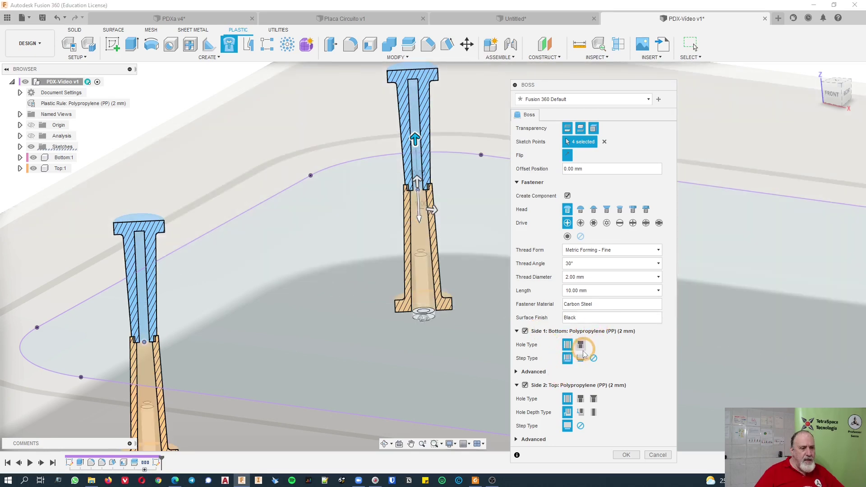
left_click(580, 345)
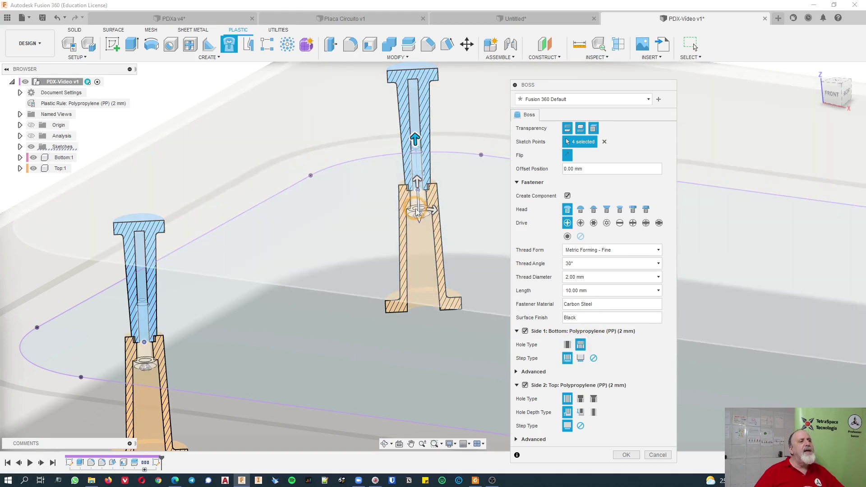
left_click(567, 345)
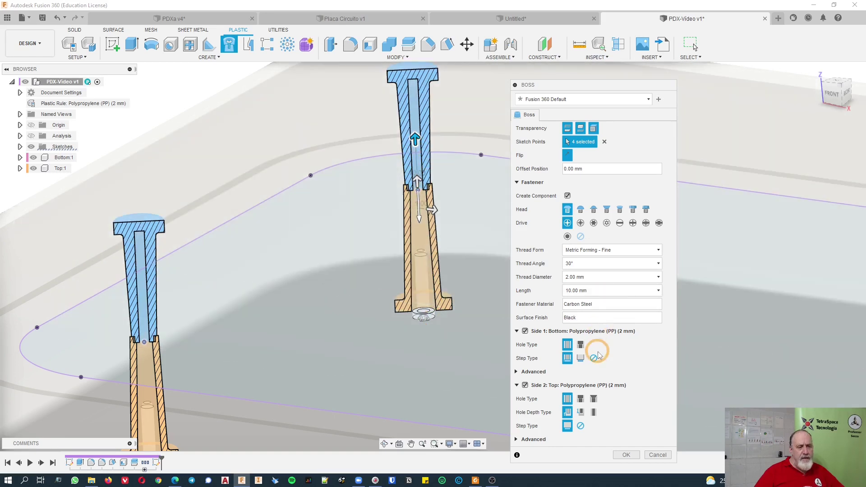
left_click(581, 344)
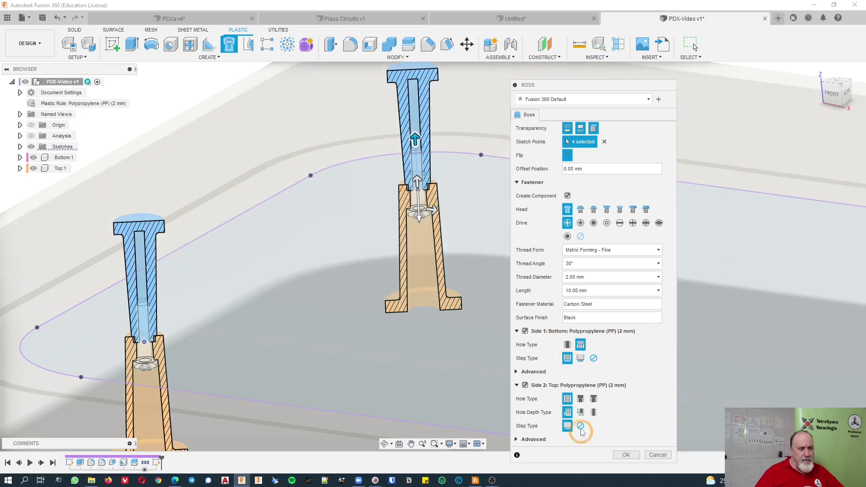
Try the alternative step type on the Bottom side of the boss and return to the original one
left_click(582, 359)
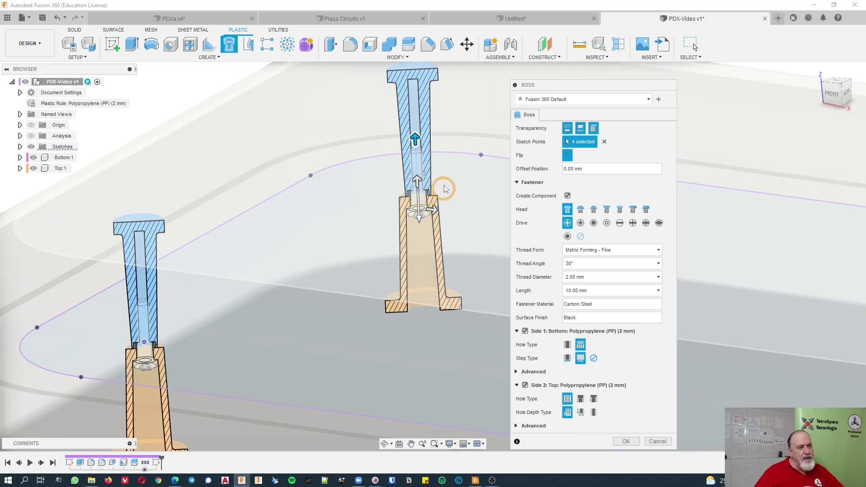
left_click(568, 359)
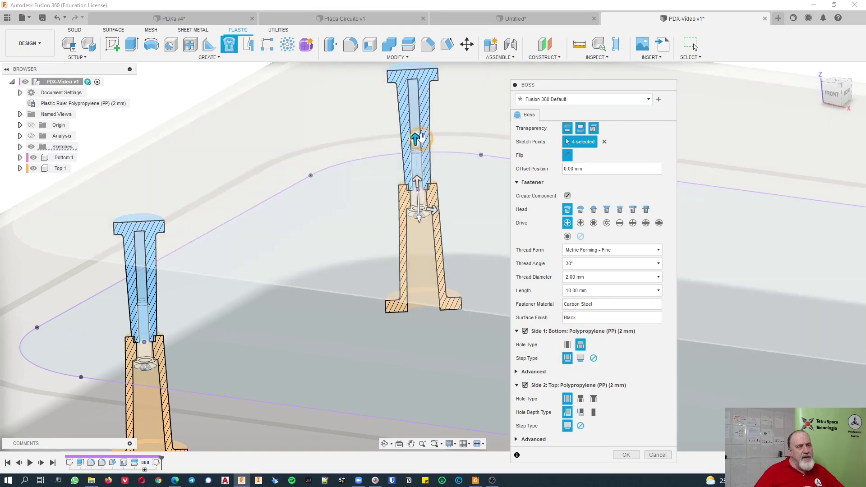
left_click(568, 358)
left_click(579, 359)
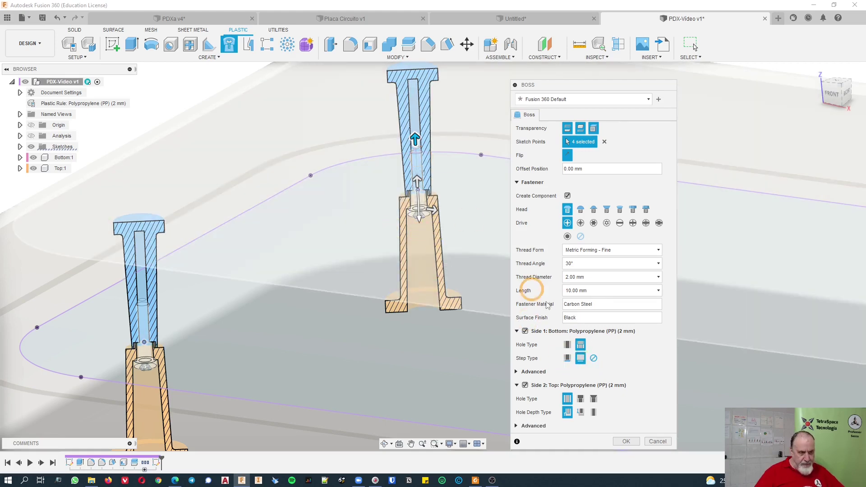
left_click(568, 358)
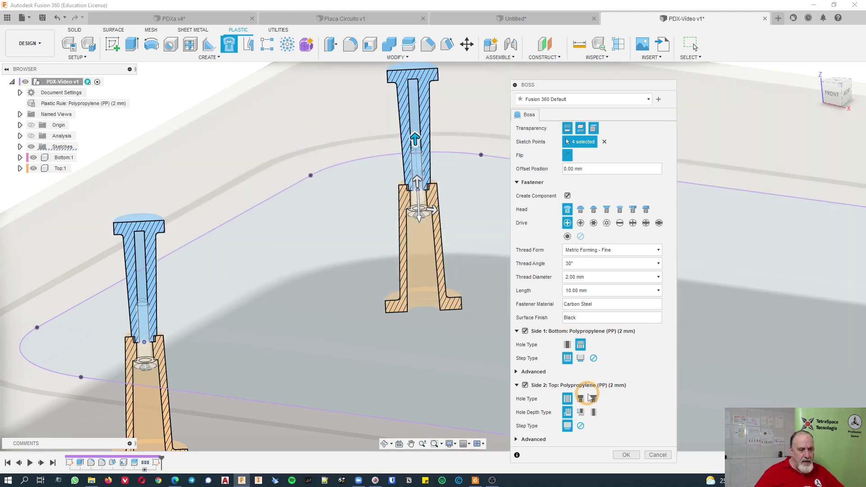
Try the Counterbore hole type on the Top side of the boss and return to the original type
left_click(581, 427)
left_click(581, 399)
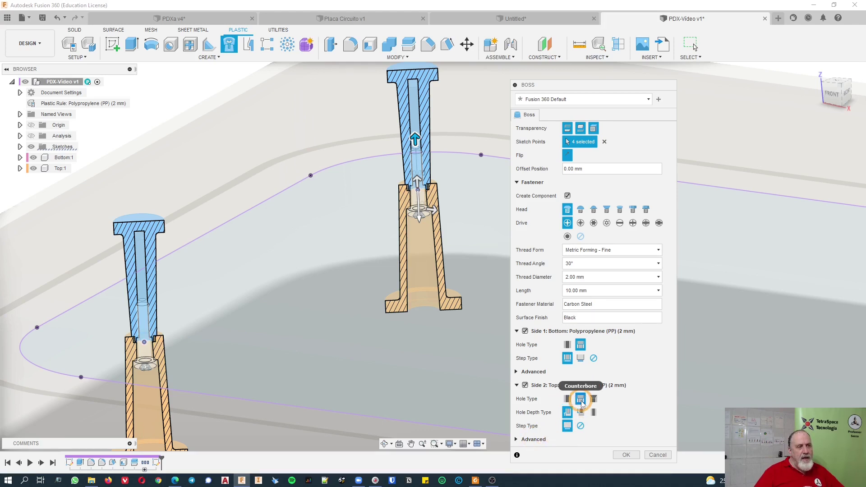
left_click(569, 398)
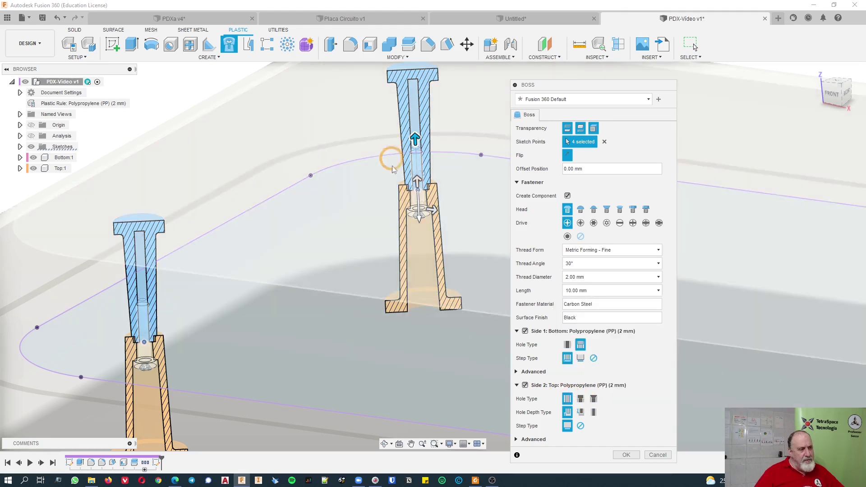
Examine the advanced dimension formulas, radii and draft angles for the Top and Bottom sides of the boss
left_click(517, 440)
scroll(595, 323, "down", 5)
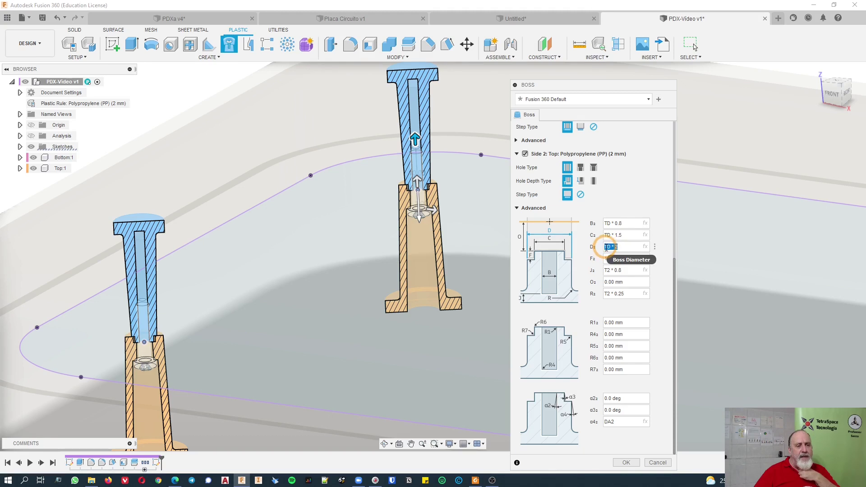
mouse_move(607, 249)
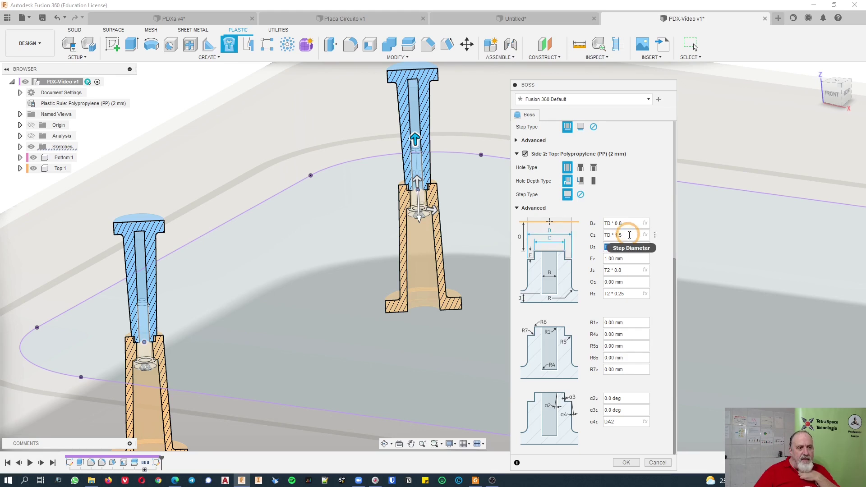
left_click(615, 248)
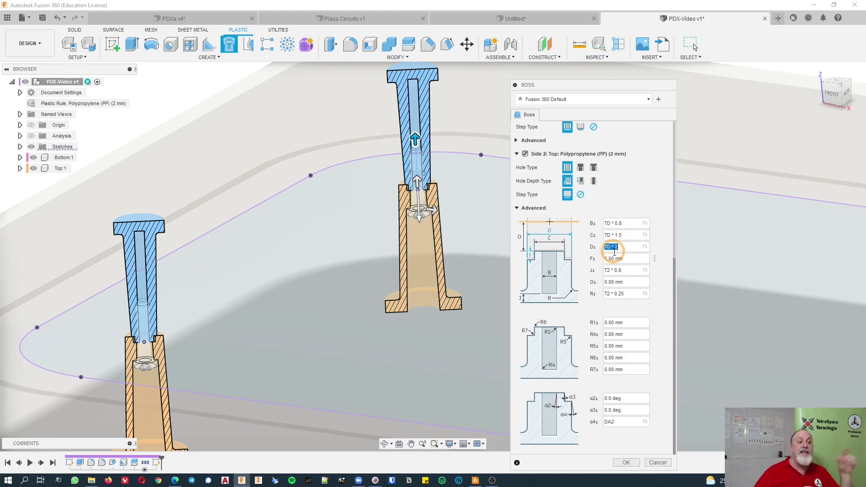
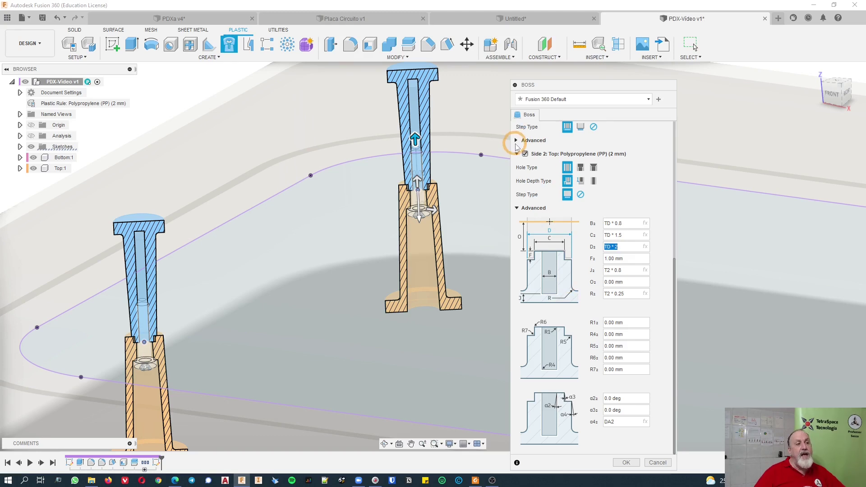
left_click(516, 141)
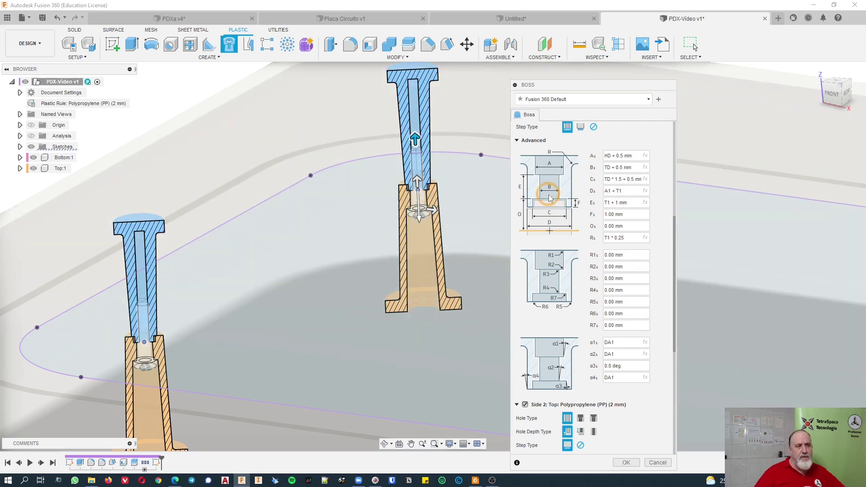
scroll(590, 255, "down", 3)
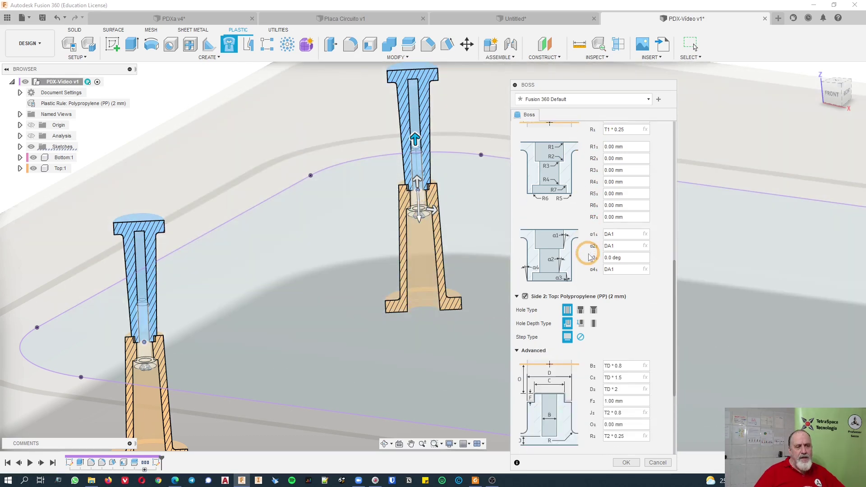
scroll(594, 212, "up", 2)
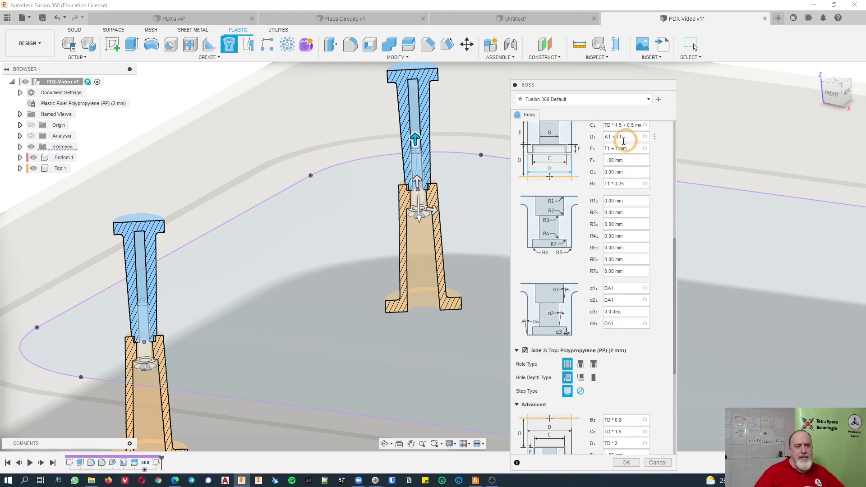
scroll(585, 175, "up", 1)
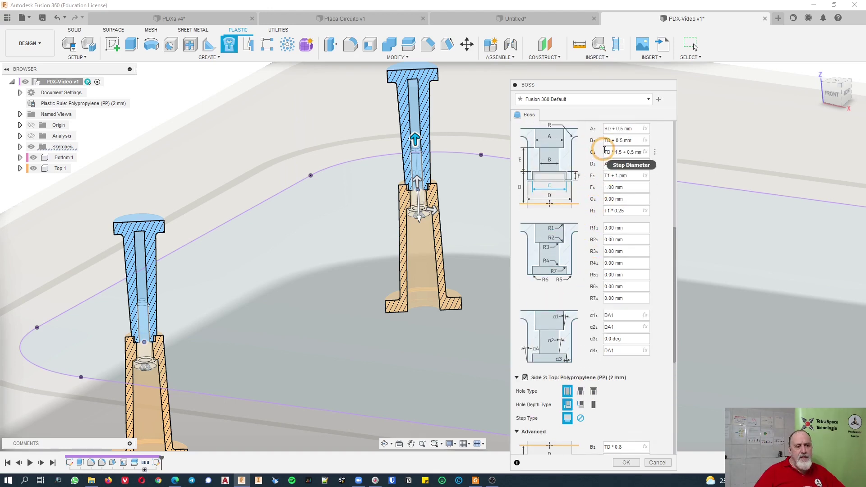
scroll(574, 232, "down", 4)
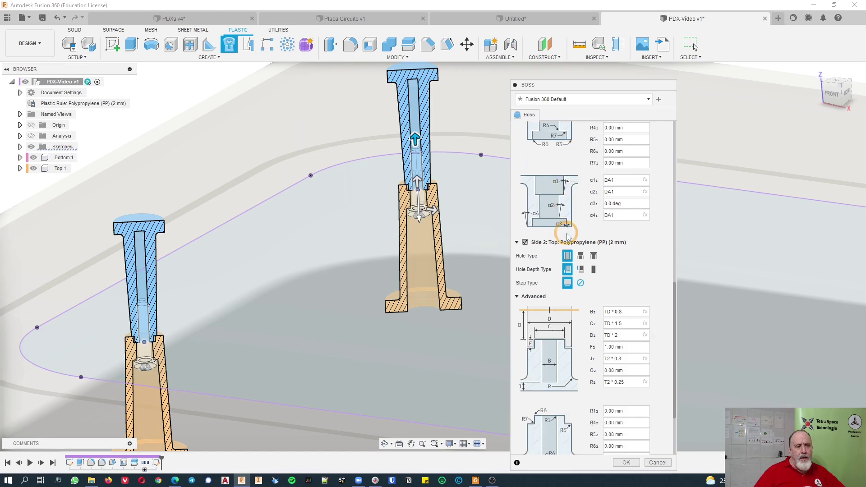
scroll(573, 233, "down", 1)
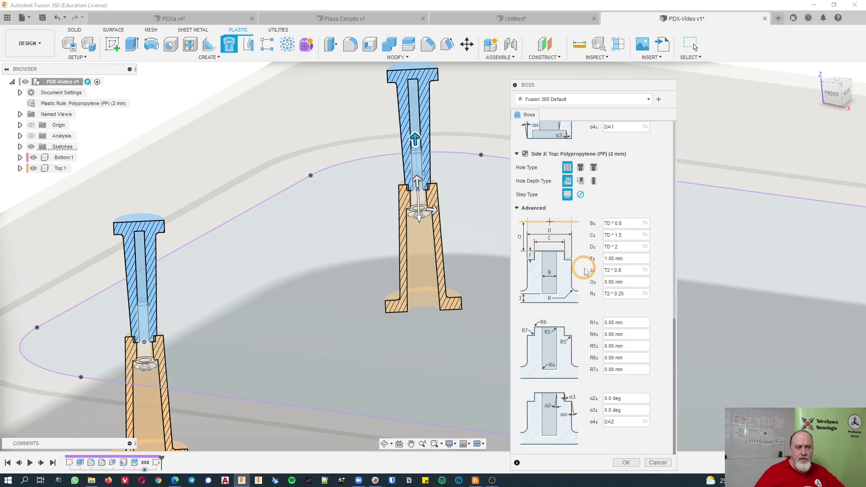
scroll(582, 268, "up", 3)
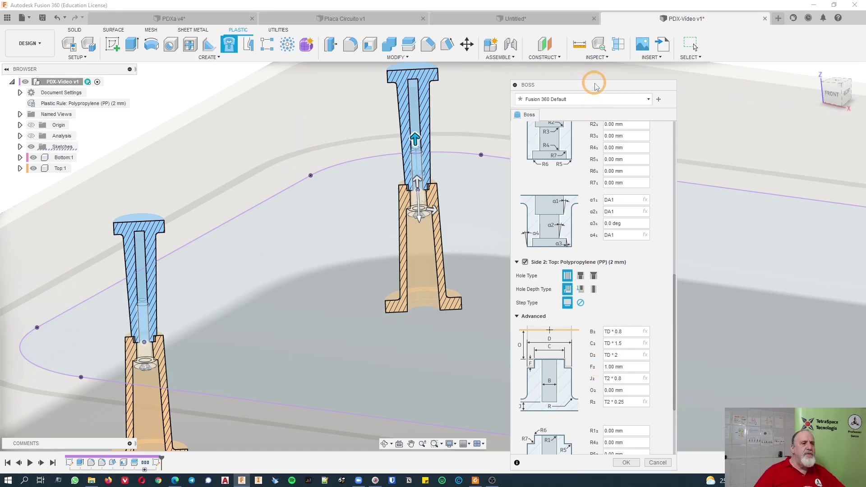
Create the four bosses with their fasteners and inspect a screw hole from the underside of the enclosure
left_click_drag(596, 86, 580, 23)
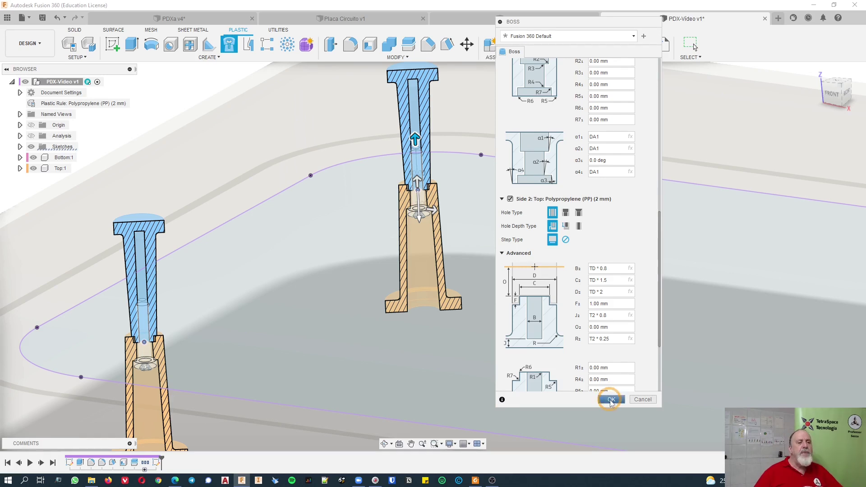
left_click(610, 399)
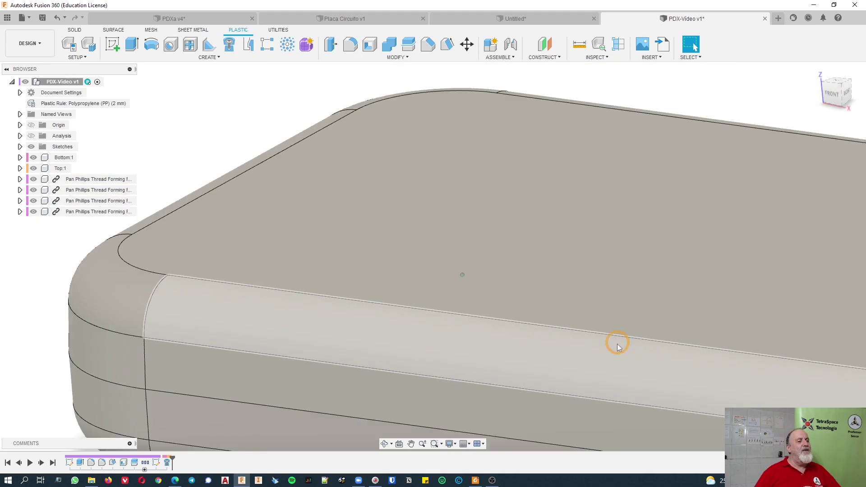
mouse_move(618, 344)
middle_mouse_down("shift")
mouse_move(631, 342)
mouse_move(609, 345)
middle_mouse_up("shift")
scroll(344, 235, "up", 3)
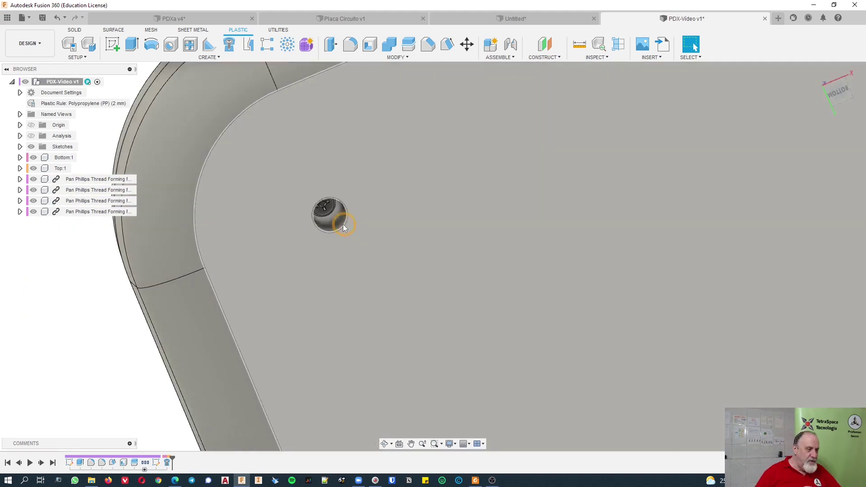
scroll(337, 226, "down", 3)
middle_click_drag(338, 225, 513, 283, "shift")
scroll(340, 209, "down", 8)
scroll(513, 283, "up", 4)
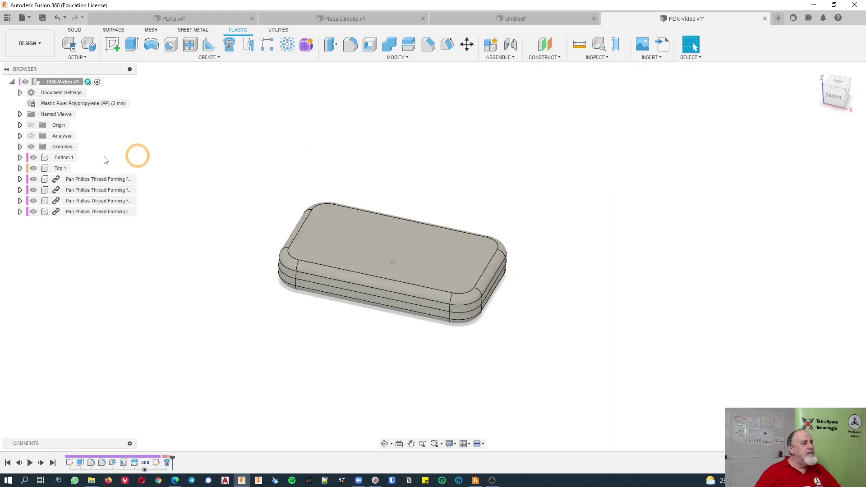
Hide the Top component and inspect the four screw bosses inside the Bottom shell
left_click(38, 171)
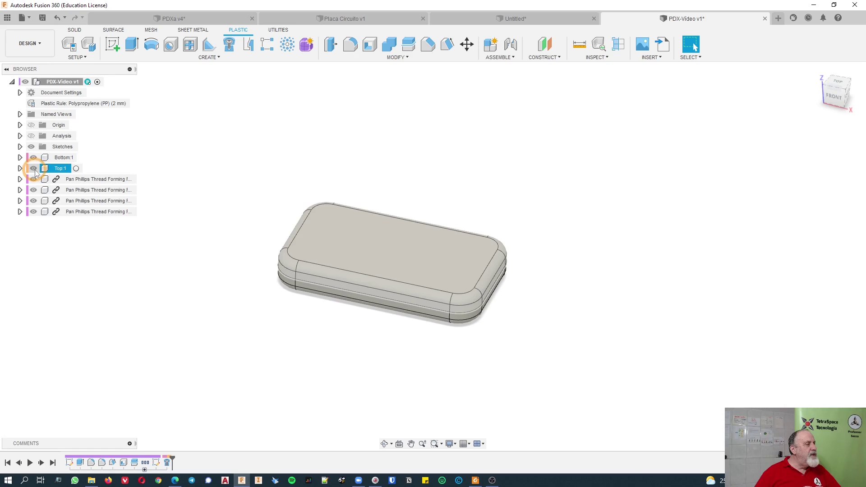
left_click(33, 170)
scroll(192, 248, "up", 5)
left_click(279, 277)
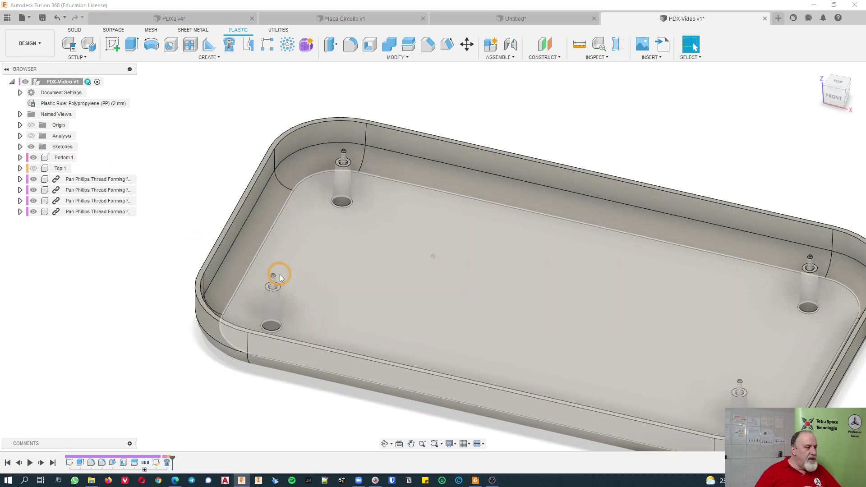
scroll(280, 276, "down", 3)
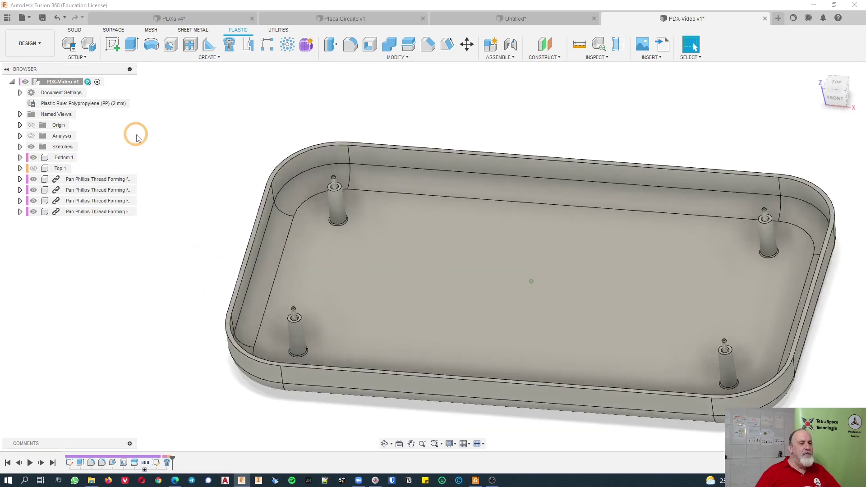
scroll(193, 132, "down", 2)
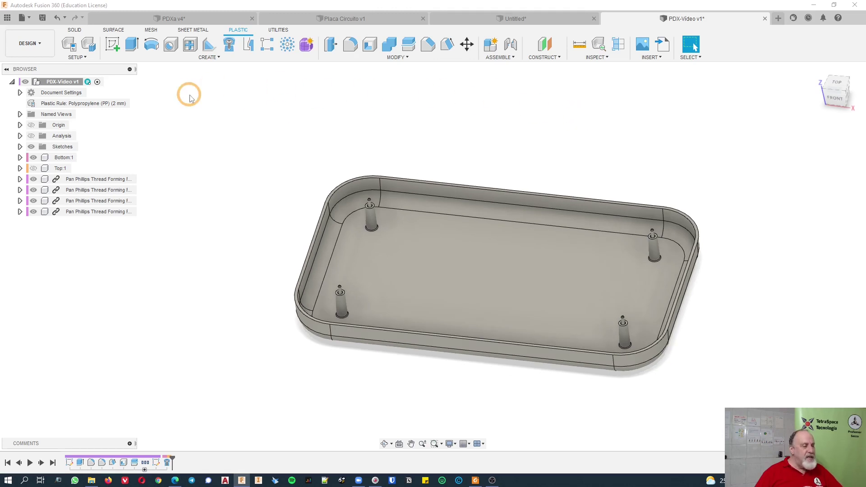
Start a sketch on the horizontal origin plane and project the upper face of the back-left screw boss into it
left_click(110, 52)
left_click(548, 248)
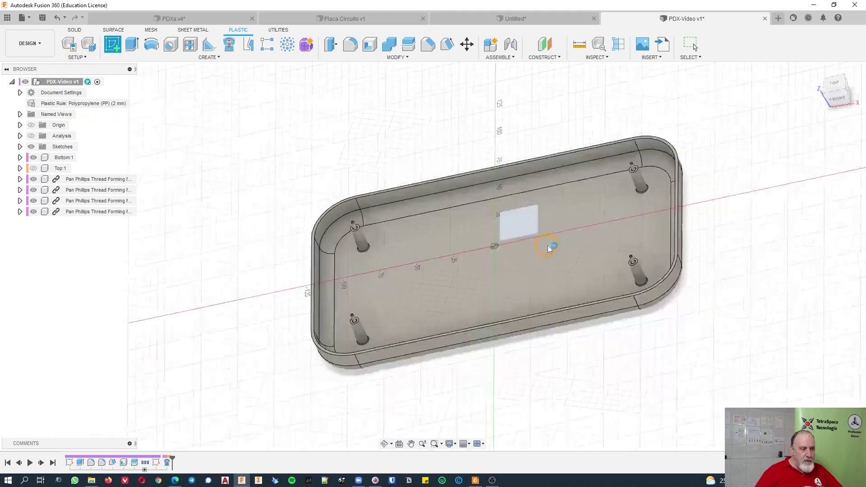
scroll(376, 177, "up", 3)
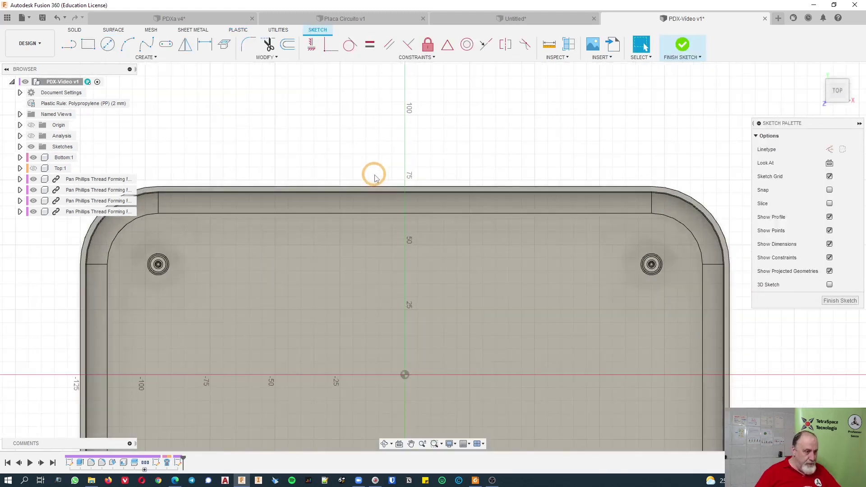
mouse_move(377, 178)
middle_mouse_down()
mouse_move(427, 137)
mouse_move(570, 68)
middle_mouse_up()
key("p")
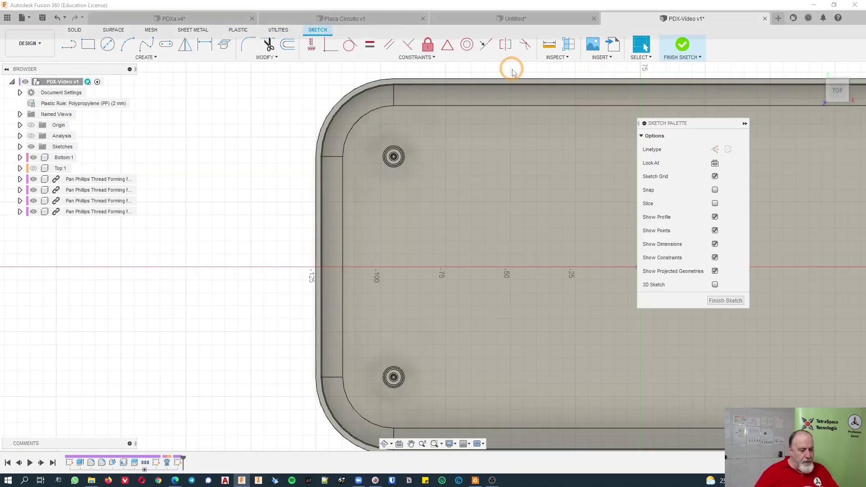
key("x")
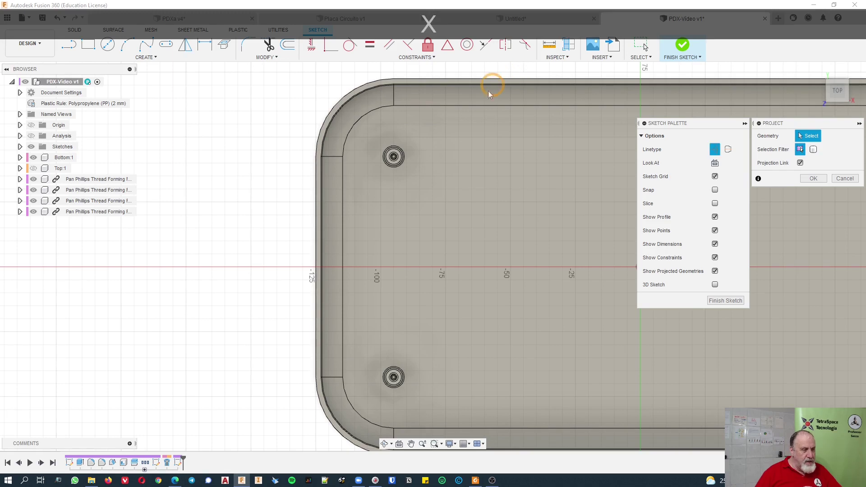
scroll(390, 160, "up", 5)
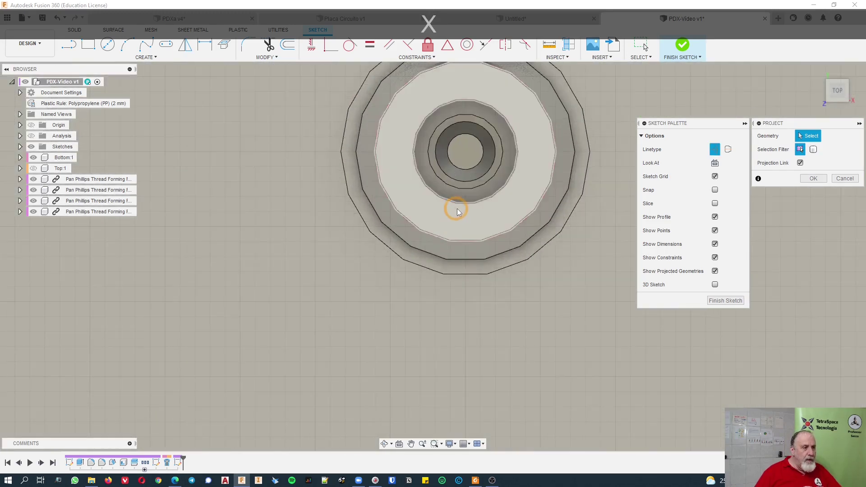
scroll(458, 207, "down", 1)
left_click(443, 205)
Project the upper faces of further corner screw bosses into the sketch and complete the projection
scroll(291, 152, "down", 3)
scroll(291, 152, "down", 3)
mouse_move(331, 234)
middle_mouse_down()
mouse_move(358, 265)
mouse_move(380, 141)
middle_mouse_up()
scroll(360, 345, "up", 3)
left_click(377, 332)
scroll(510, 194, "down", 5)
middle_click_drag(510, 188, 257, 221)
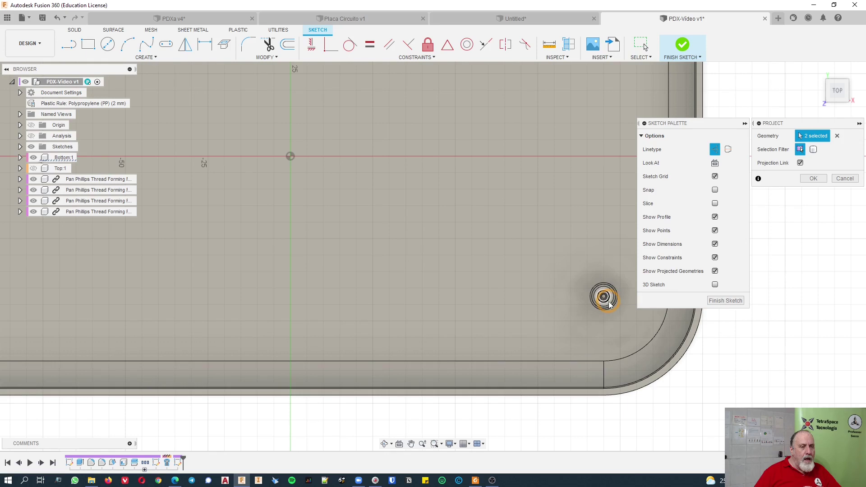
middle_click_drag(528, 82, 452, 415)
scroll(545, 286, "up", 4)
left_click(514, 313)
left_click(513, 313)
left_click(820, 180)
Draw a construction rectangle between the centres of the diagonally opposite corner bosses and finish the sketch
scroll(609, 195, "down", 4)
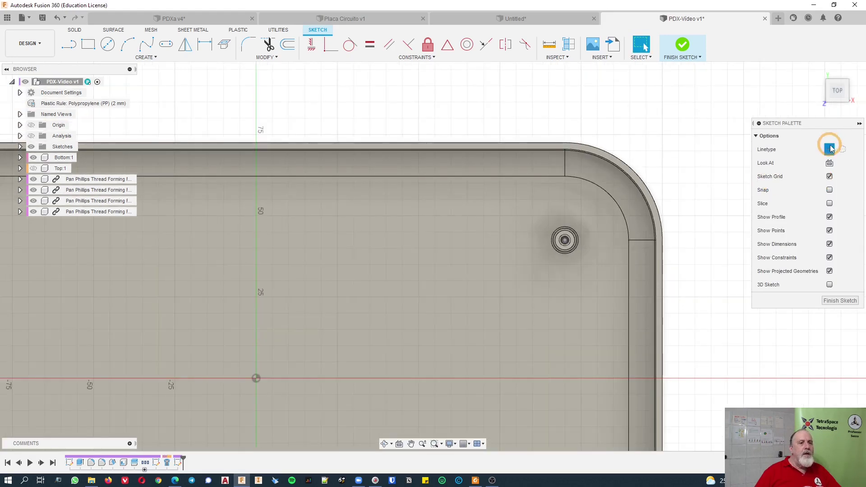
left_click(88, 43)
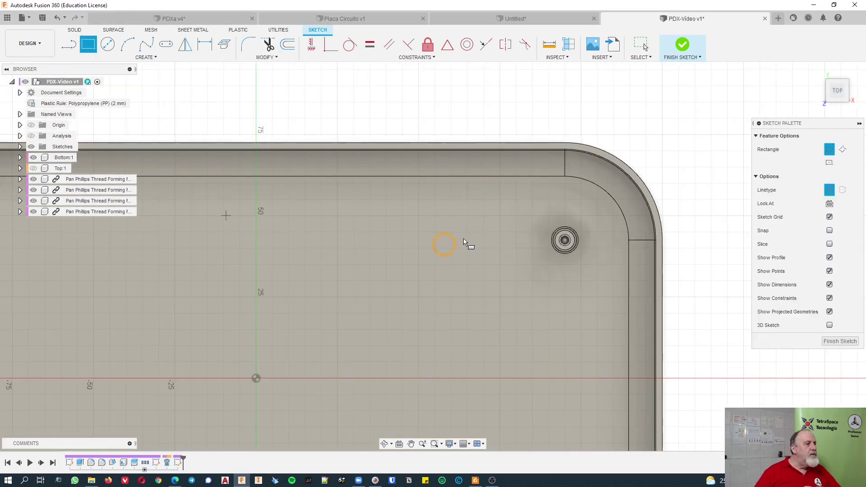
key("F6")
scroll(420, 223, "up", 3)
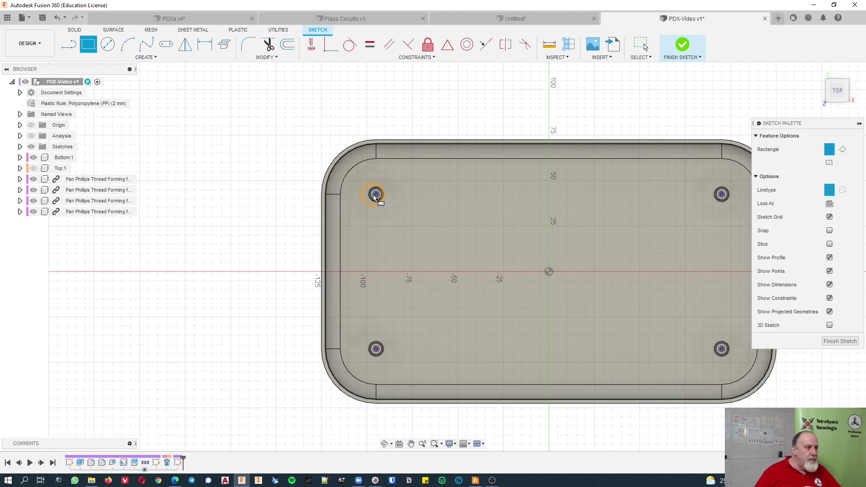
left_click(718, 353)
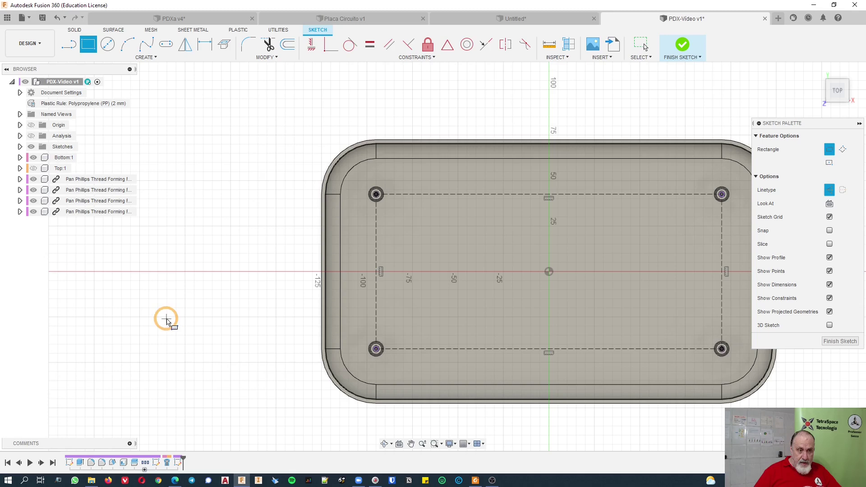
left_click(834, 342)
Create a construction plane at an angle of 90 degrees through the rectangle's long back line
middle_click_drag(505, 304, 548, 39, "shift")
left_click(546, 56)
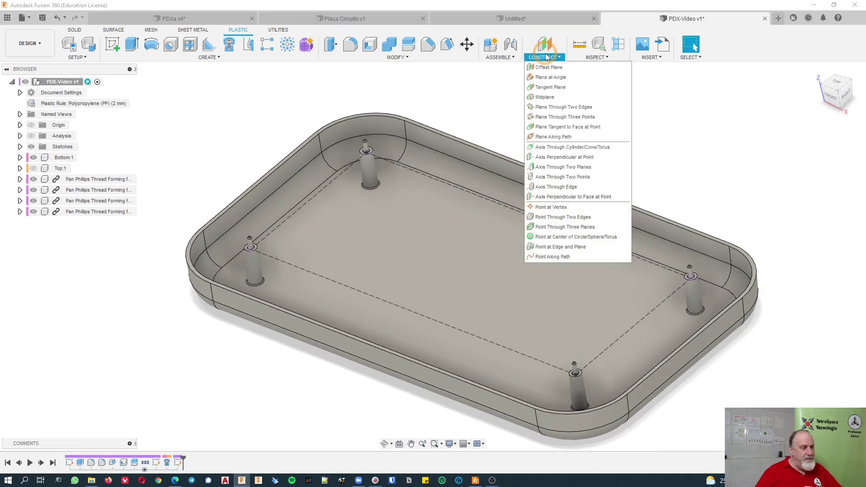
left_click(500, 57)
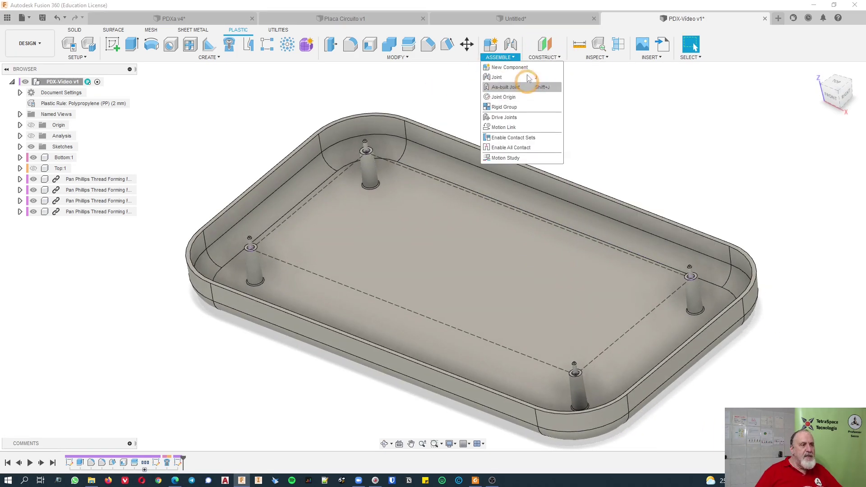
left_click(545, 56)
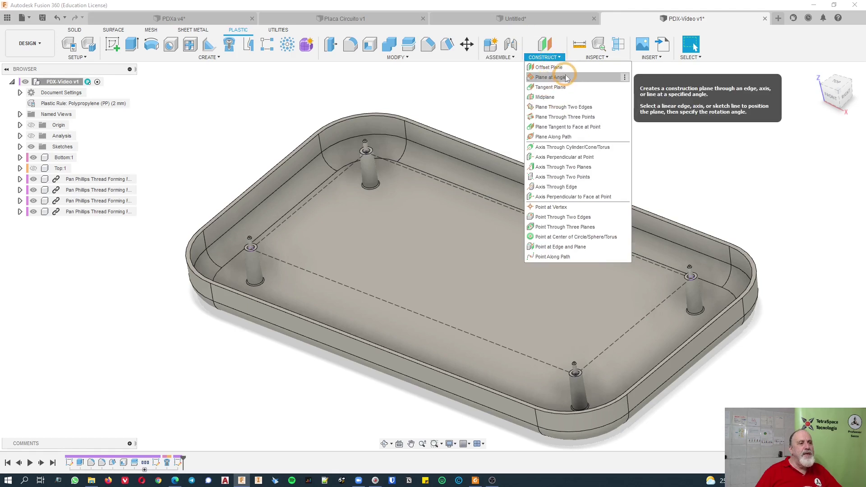
left_click(551, 77)
left_click(440, 181)
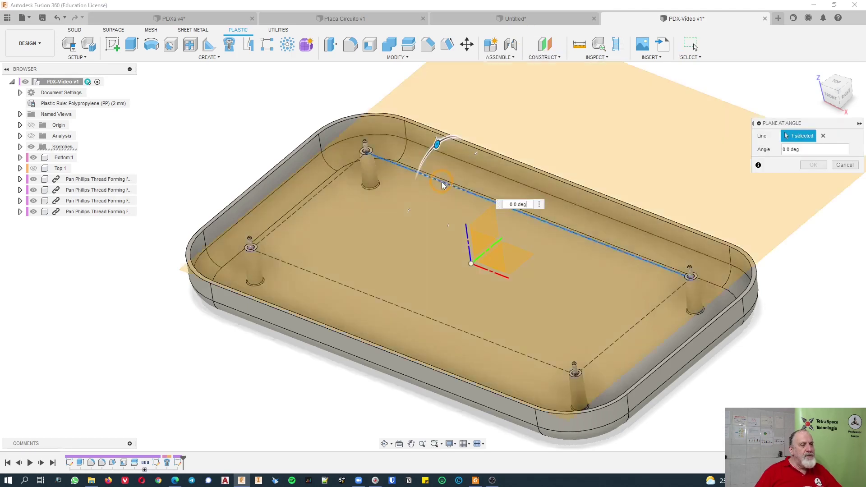
left_click_drag(438, 142, 405, 213)
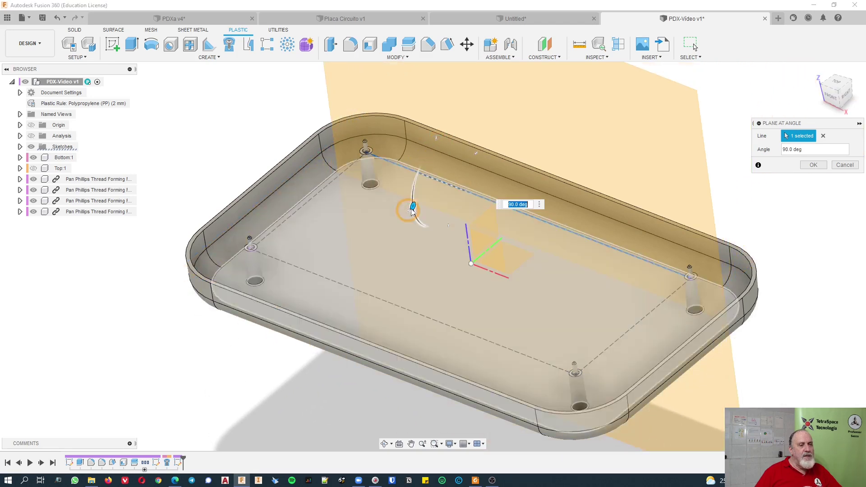
left_click(814, 165)
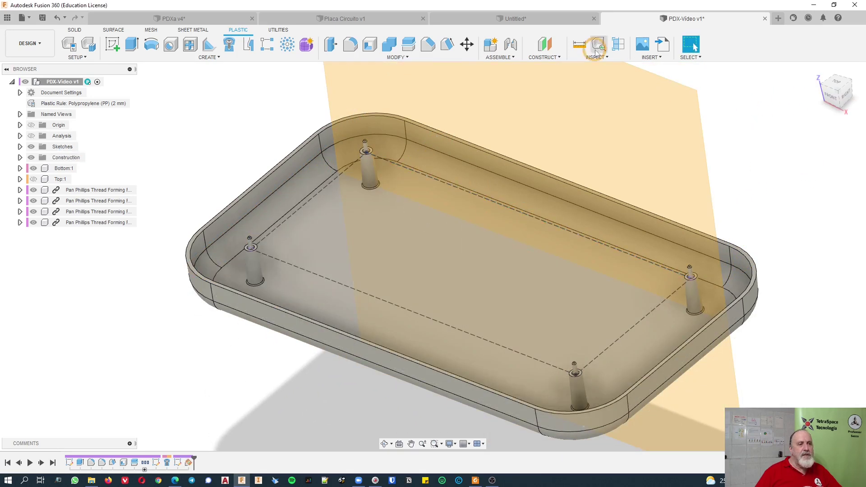
Create a section analysis on the new vertical construction plane with a 0 mm offset
left_click(618, 43)
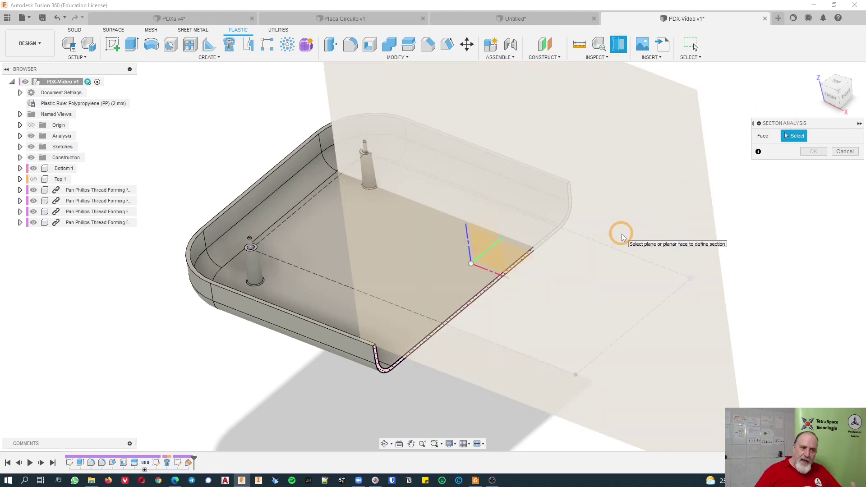
left_click(691, 121)
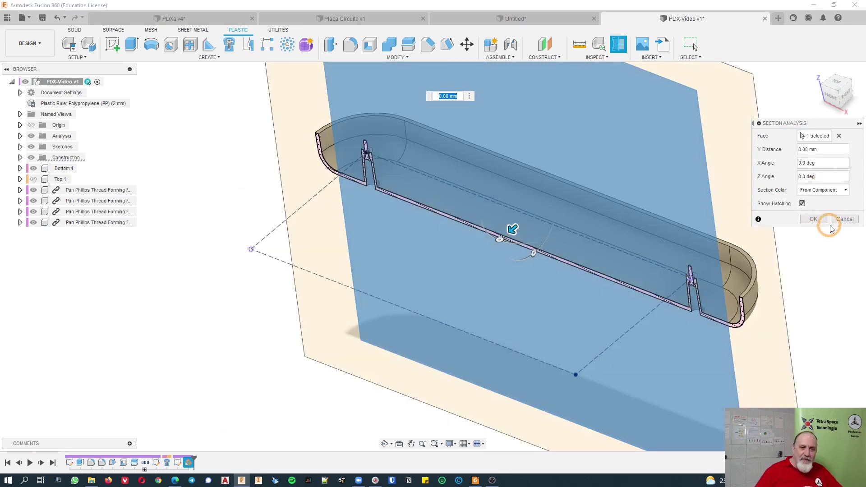
left_click(815, 220)
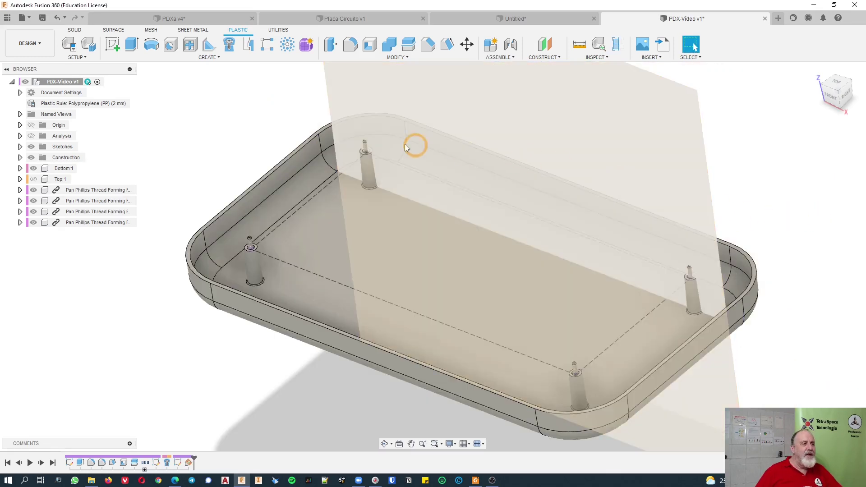
Create another section analysis on the same vertical plane, then show and expand the Analysis folder
left_click(619, 44)
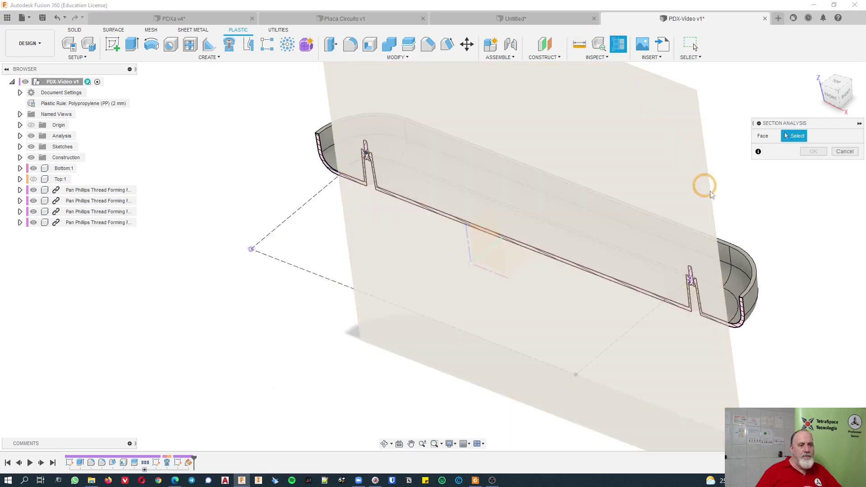
left_click(707, 177)
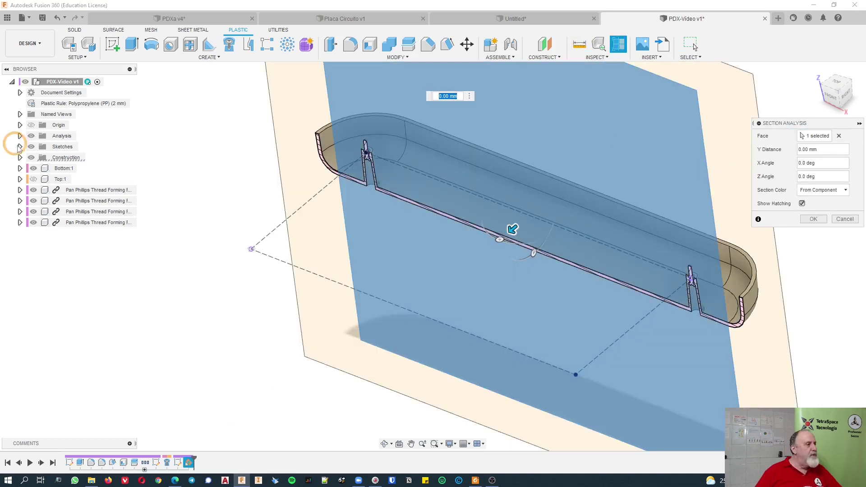
left_click(816, 220)
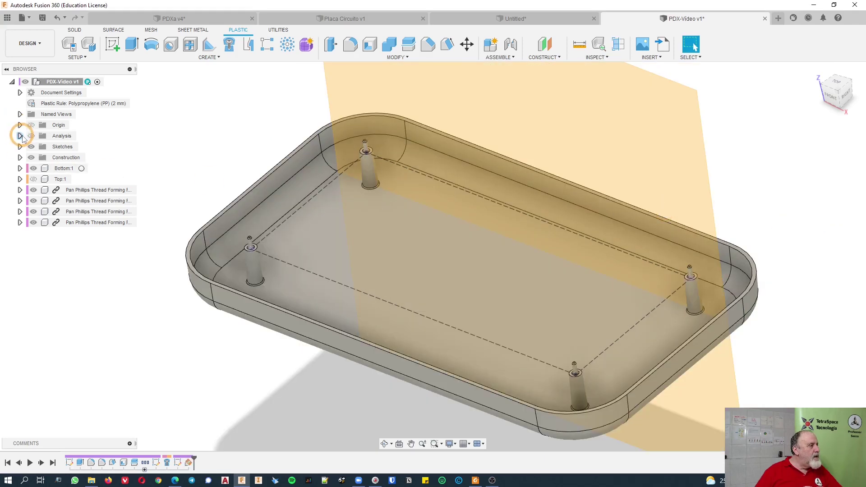
left_click(30, 136)
left_click(20, 136)
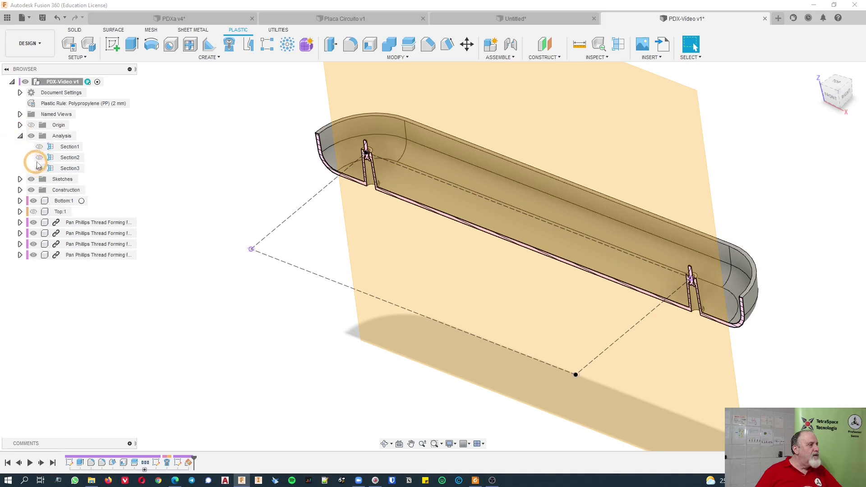
Show the Top component with the Bottom and examine the sectioned boss and screw from the front
left_click(836, 96)
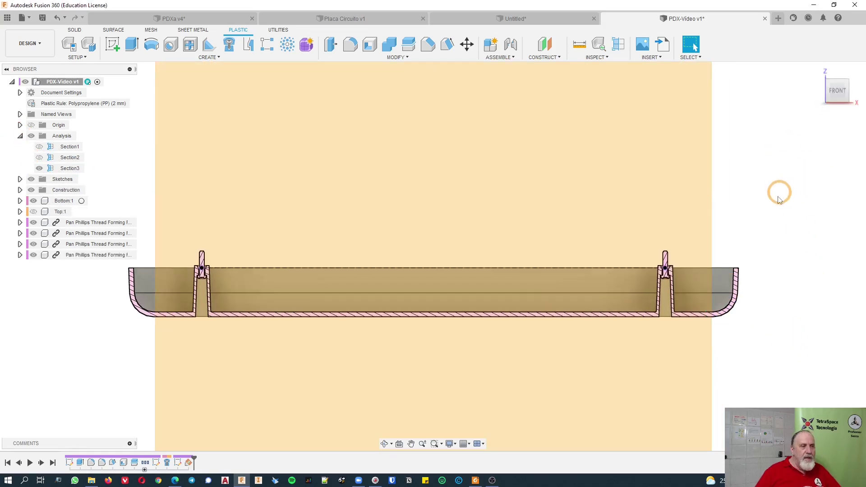
scroll(655, 318, "up", 6)
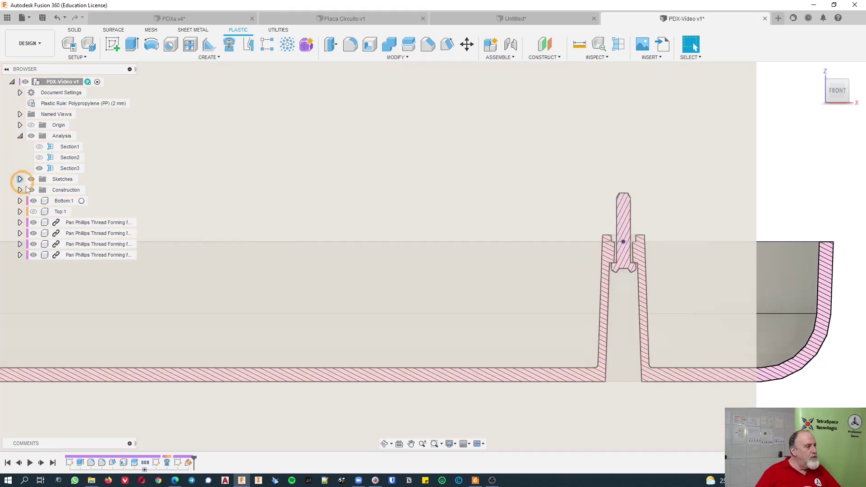
left_click(34, 201)
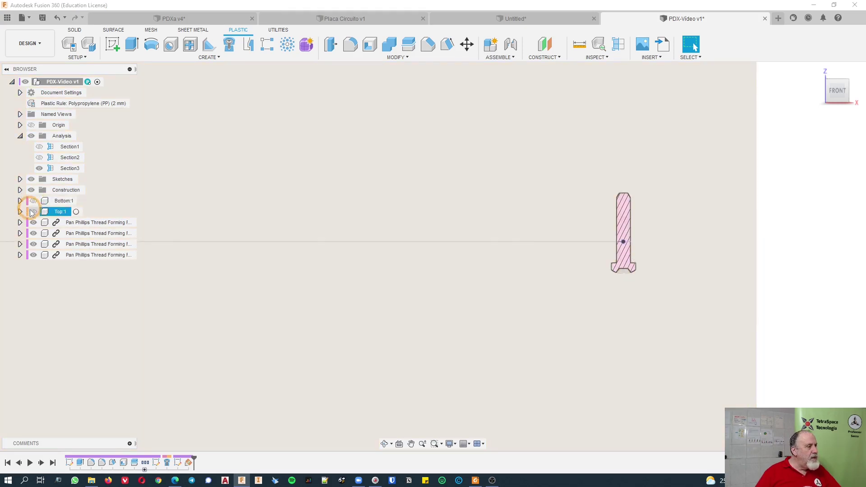
left_click(34, 211)
left_click(33, 201)
scroll(579, 229, "up", 5)
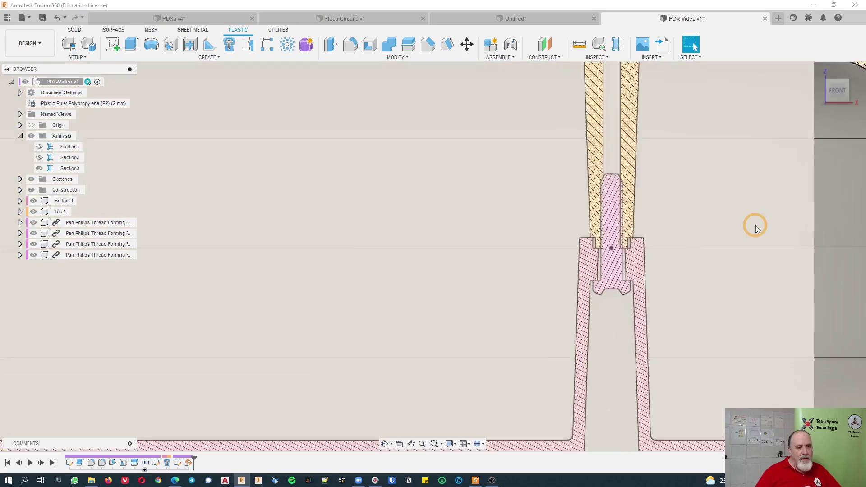
double_click(821, 222)
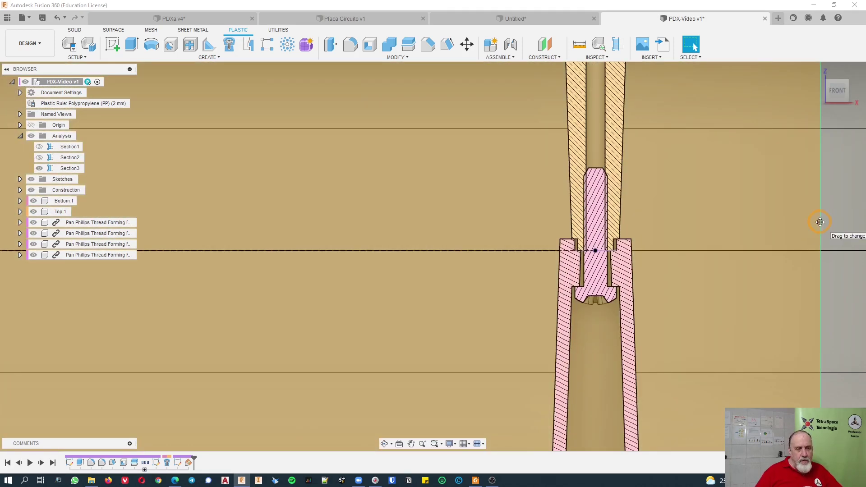
scroll(604, 261, "down", 8)
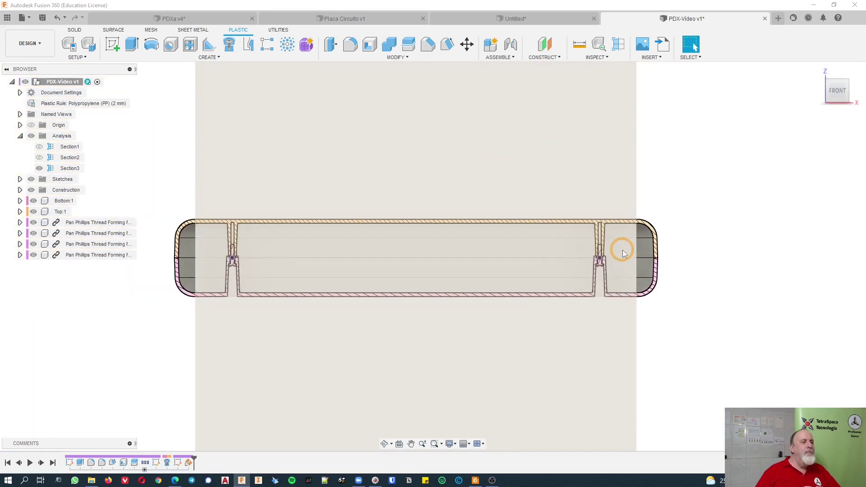
Hide Section3, the Top component and the construction plane Plane1 so the Bottom shell is clear
middle_click_drag(624, 254, 734, 294, "shift")
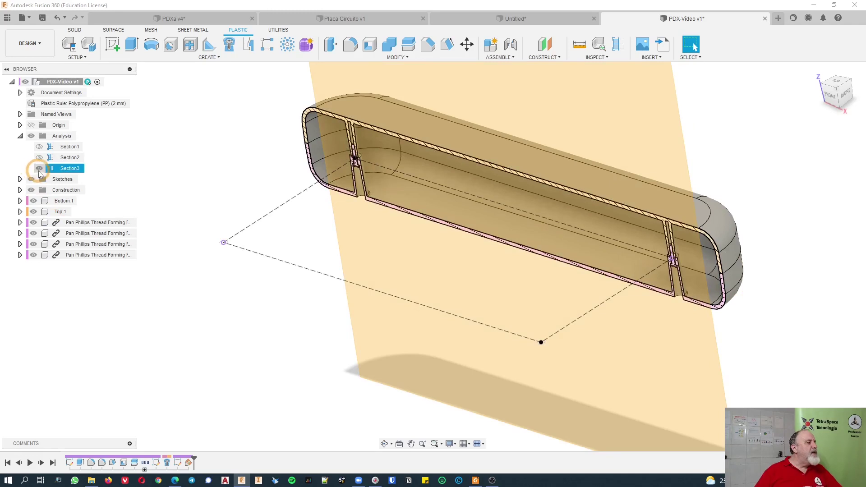
left_click(40, 168)
key("F6")
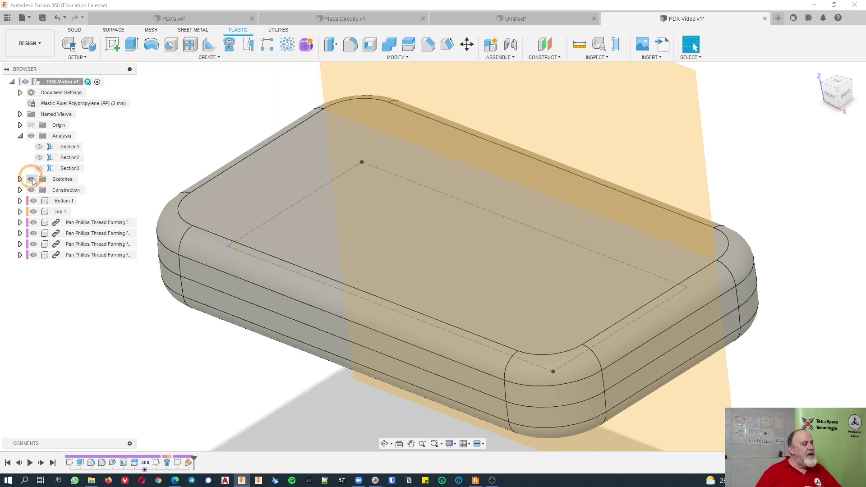
left_click(34, 212)
mouse_move(189, 149)
middle_mouse_down("shift")
mouse_move(198, 156)
mouse_move(191, 151)
middle_mouse_up("shift")
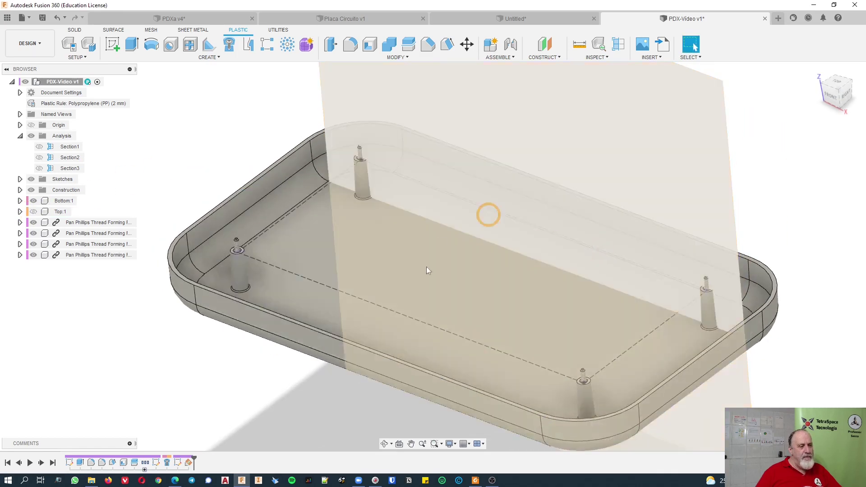
left_click(19, 190)
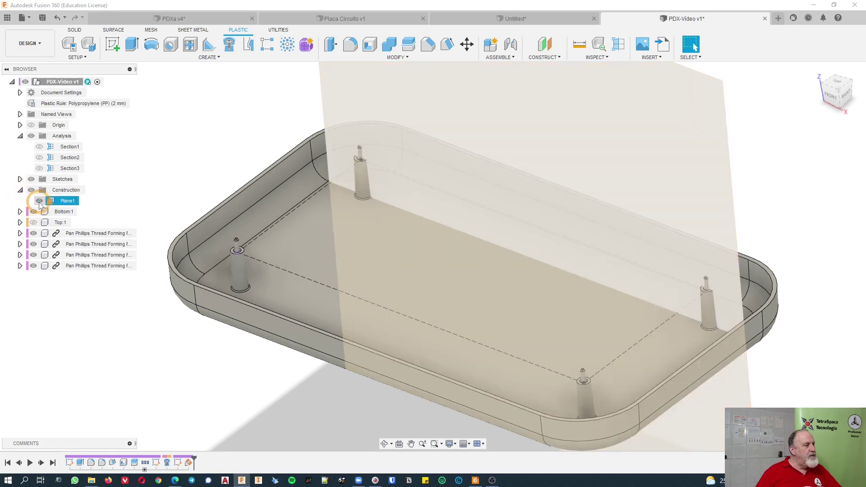
left_click(40, 201)
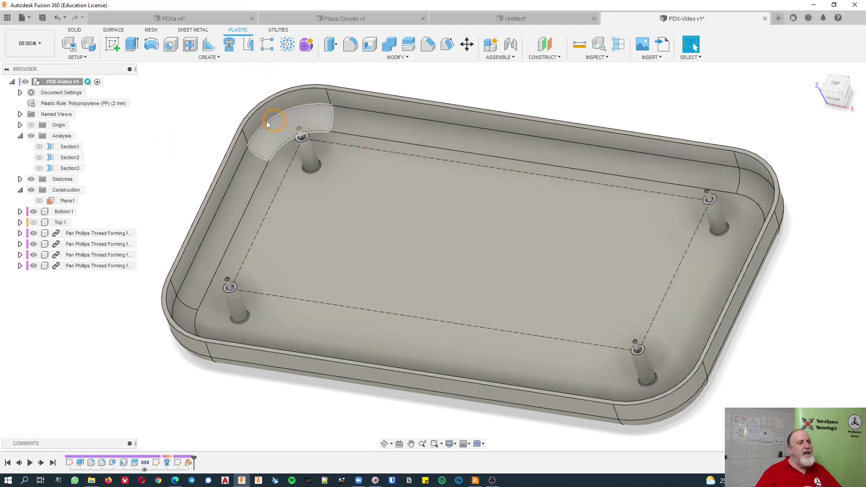
Switch to the PDXa v4 design, show the Bottom component and hide the Top to expose the enclosure's interior
left_click(135, 19)
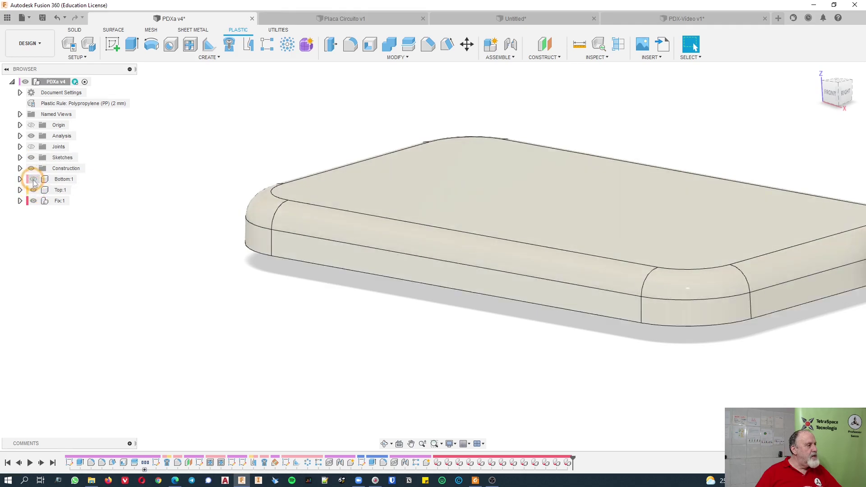
left_click(33, 180)
left_click(34, 190)
scroll(231, 218, "up", 5)
middle_click_drag(231, 218, 267, 258, "shift")
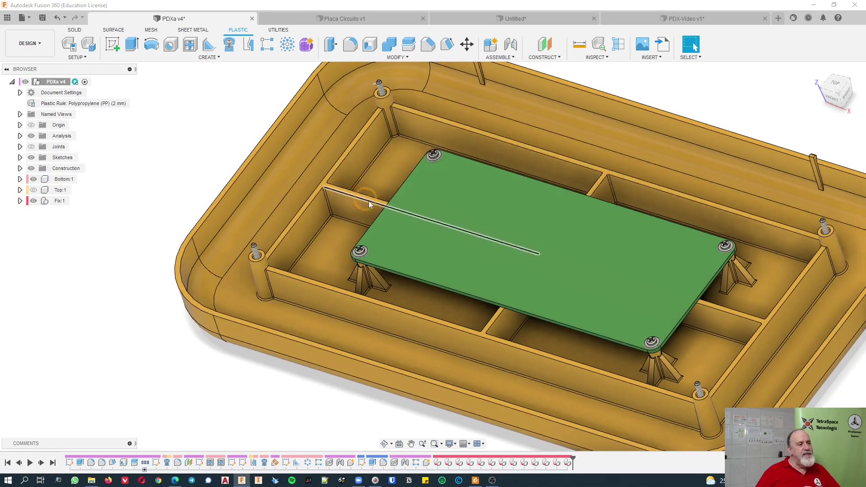
scroll(376, 201, "down", 4)
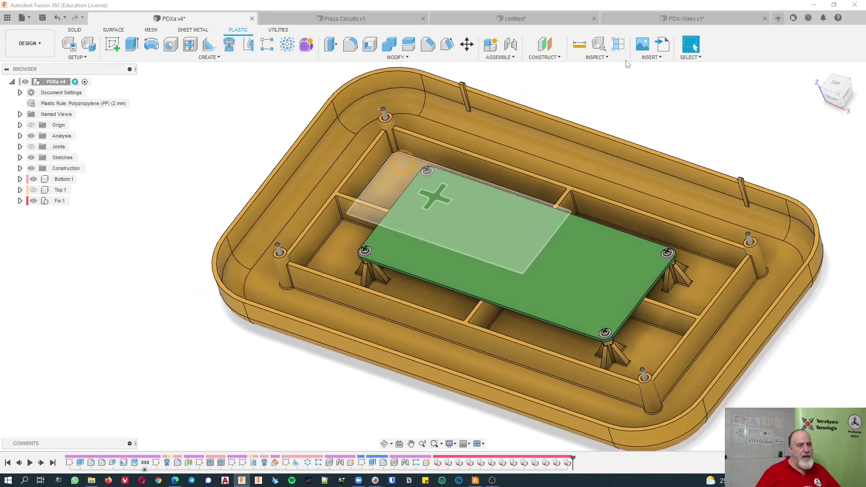
Move the Placa Circuito component out of Fix to the top level of the PDXa assembly and hide it
left_click(19, 201)
left_click(42, 234)
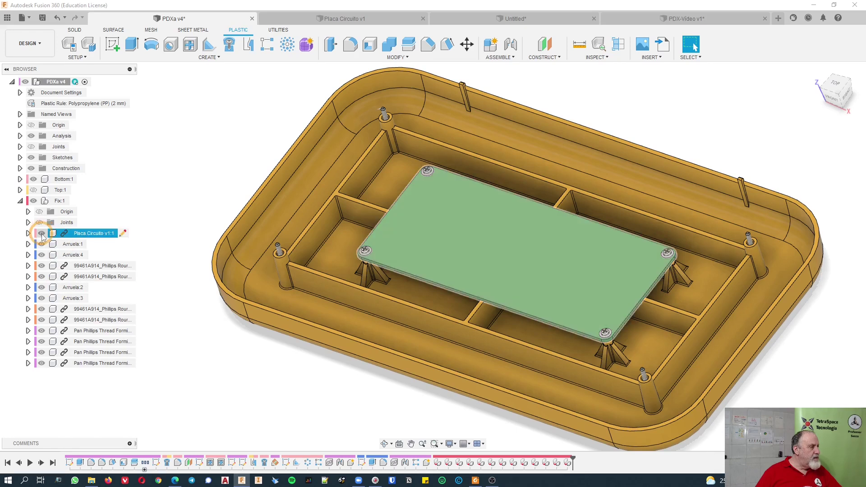
left_click_drag(72, 233, 53, 85)
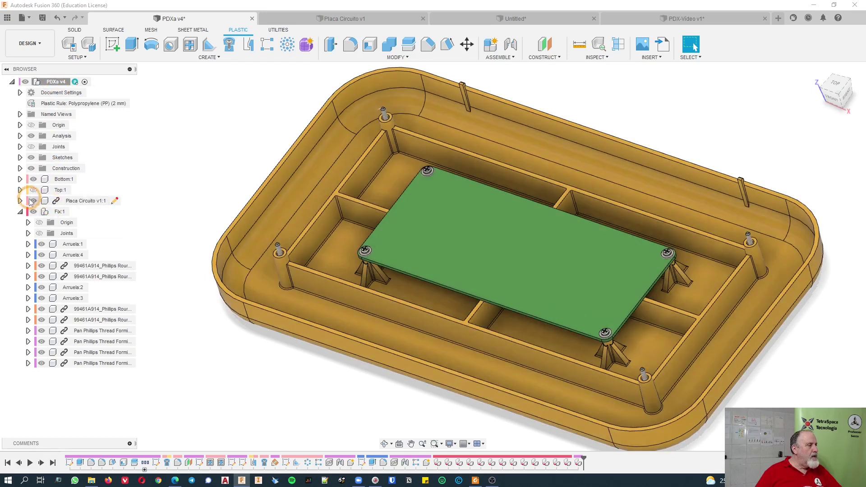
left_click(33, 201)
left_click(241, 131)
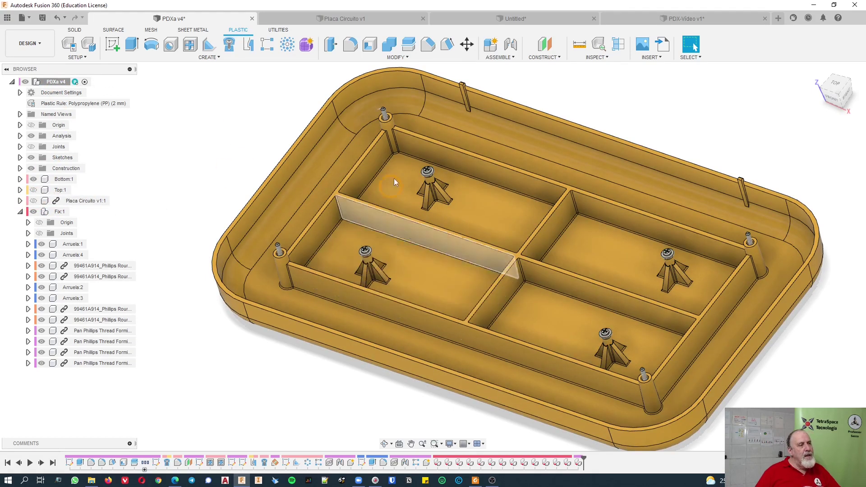
left_click(332, 210)
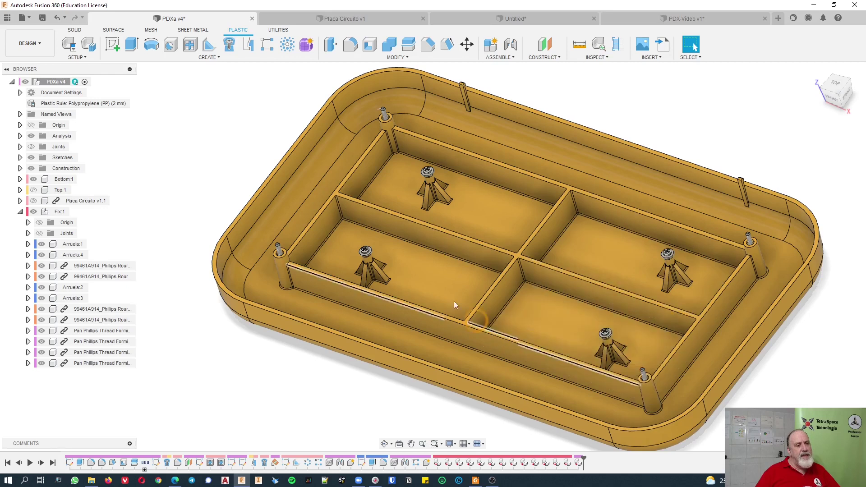
Switch from the finished PDXa reference model to the PDX-Video design
left_click(494, 168)
scroll(494, 168, "up", 2)
left_click(654, 44)
left_click(702, 12)
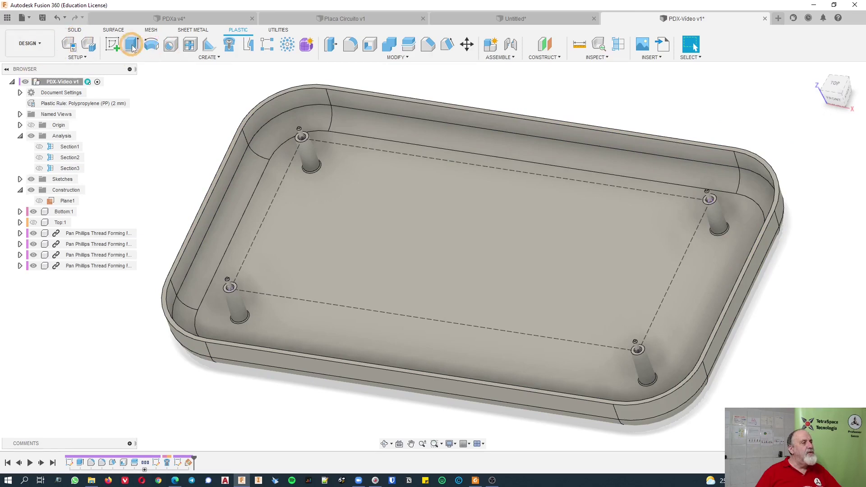
left_click(112, 44)
left_click(519, 227)
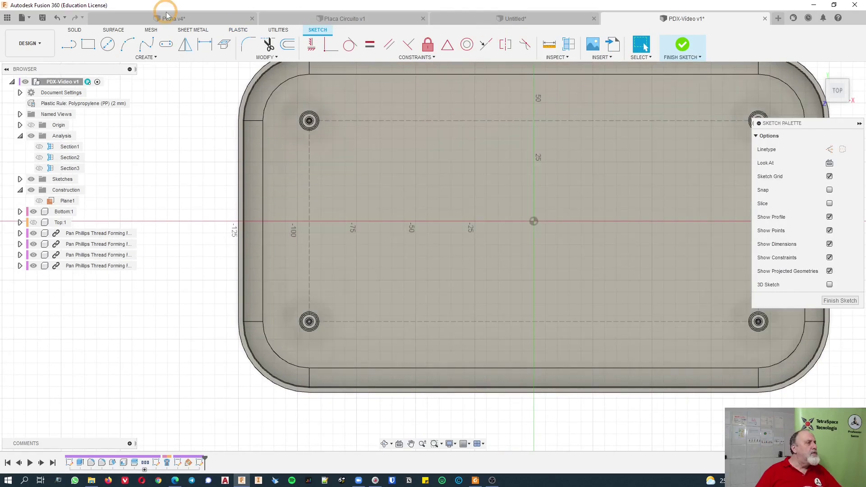
left_click(159, 19)
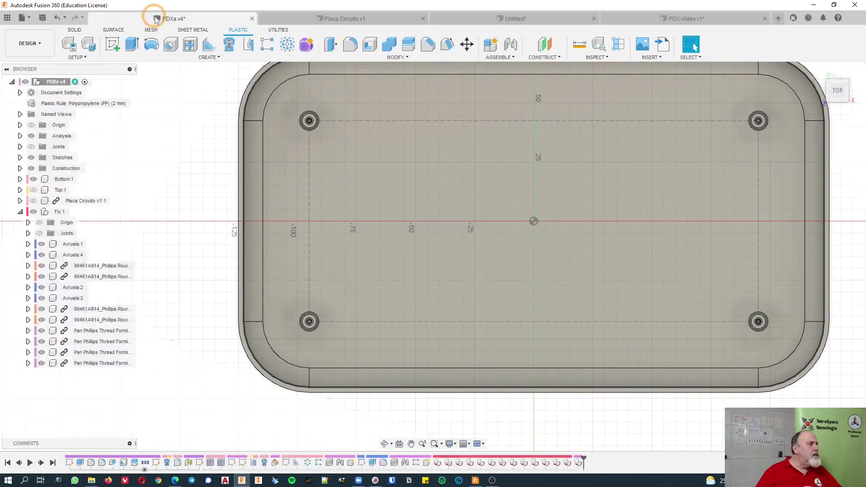
scroll(269, 143, "down", 3)
middle_click_drag(269, 142, 410, 192, "shift")
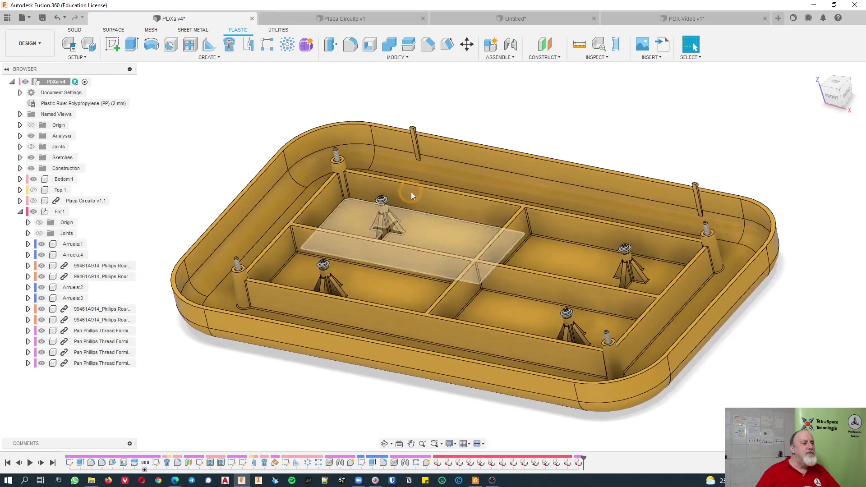
left_click(693, 21)
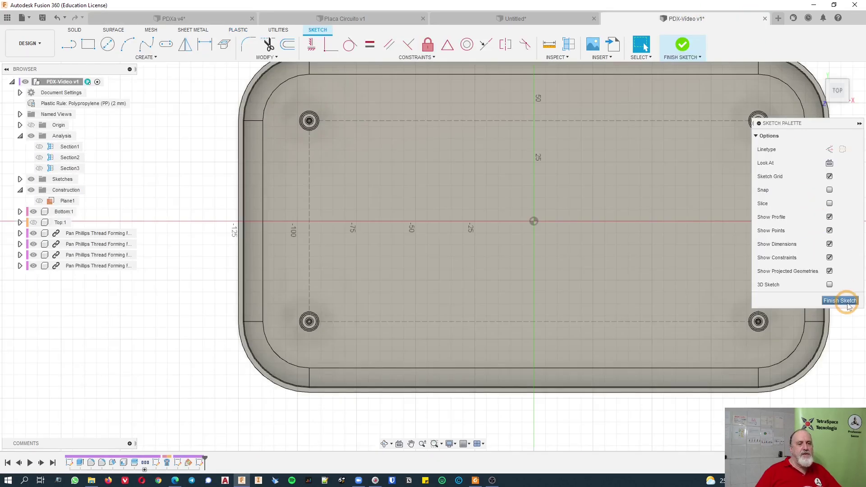
key("ctrl+z")
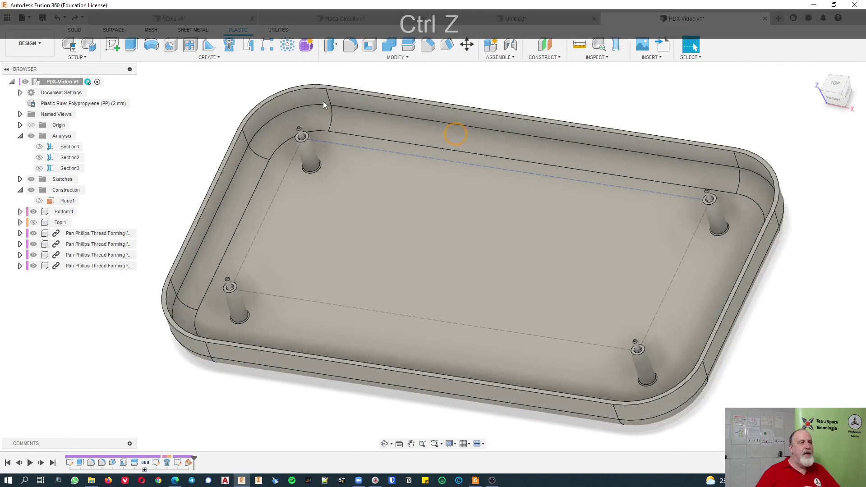
Create a construction plane offset -5 mm from the horizontal origin plane
scroll(244, 115, "up", 3)
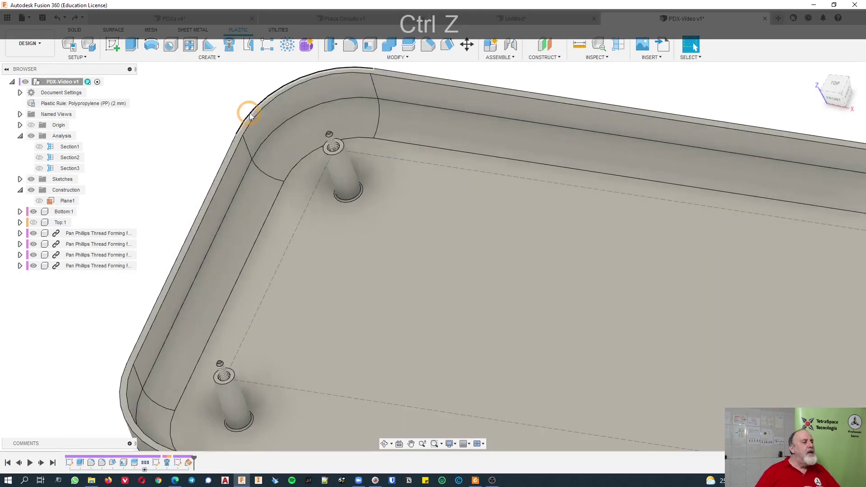
left_click(544, 43)
scroll(329, 145, "up", 2)
scroll(441, 139, "down", 2)
scroll(641, 281, "down", 1)
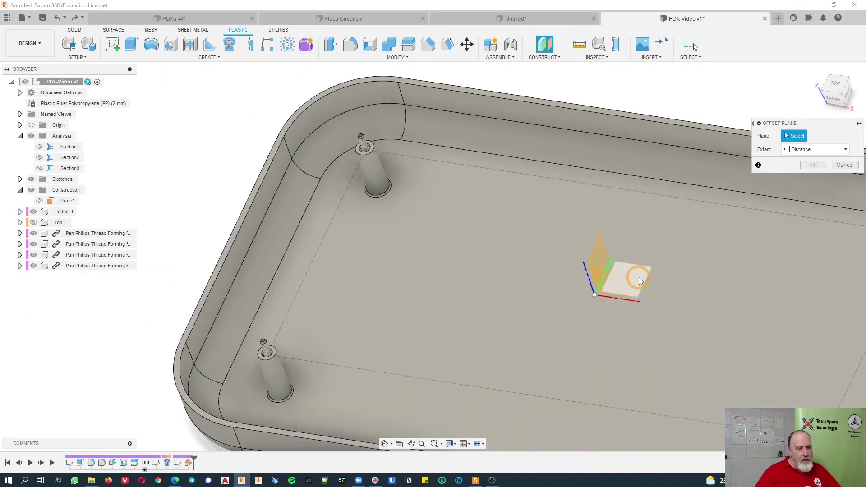
left_click(641, 280)
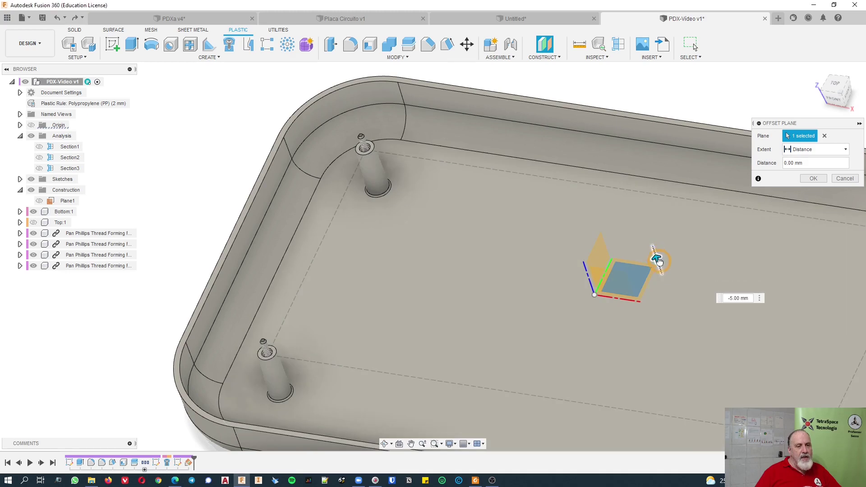
left_click_drag(661, 265, 662, 267)
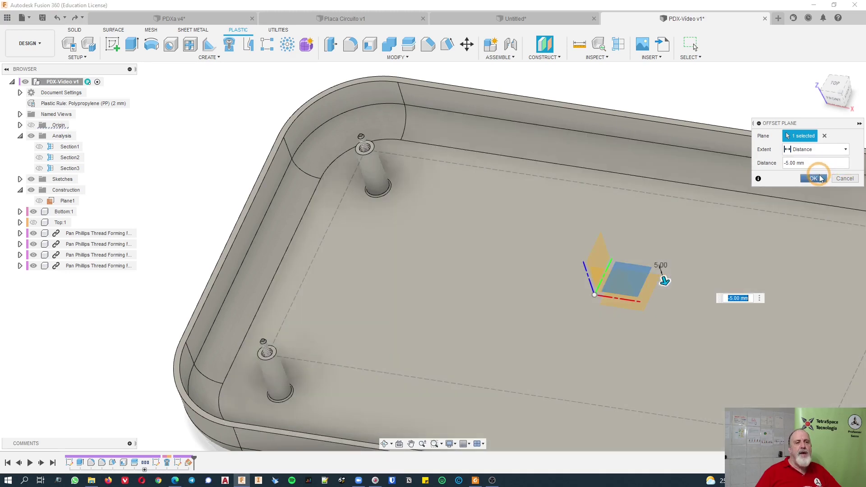
left_click(821, 178)
Start a new sketch on the offset construction plane inside the case bottom
left_click(320, 92)
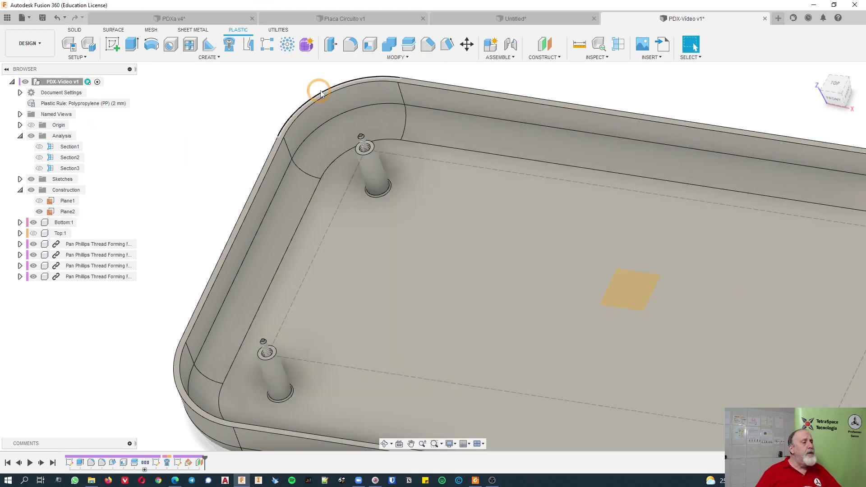
left_click(112, 44)
left_click(437, 107)
left_click(654, 259)
left_click(657, 223)
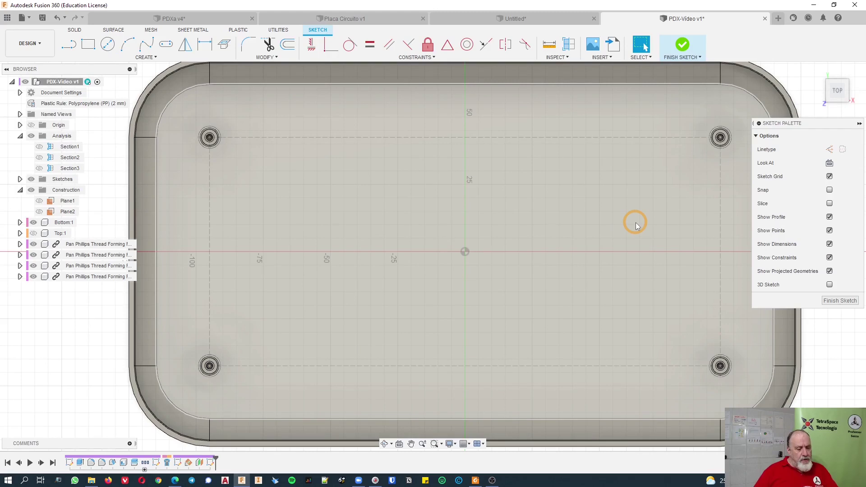
Project the four dashed lines connecting the corner screw bosses into the sketch
key("x")
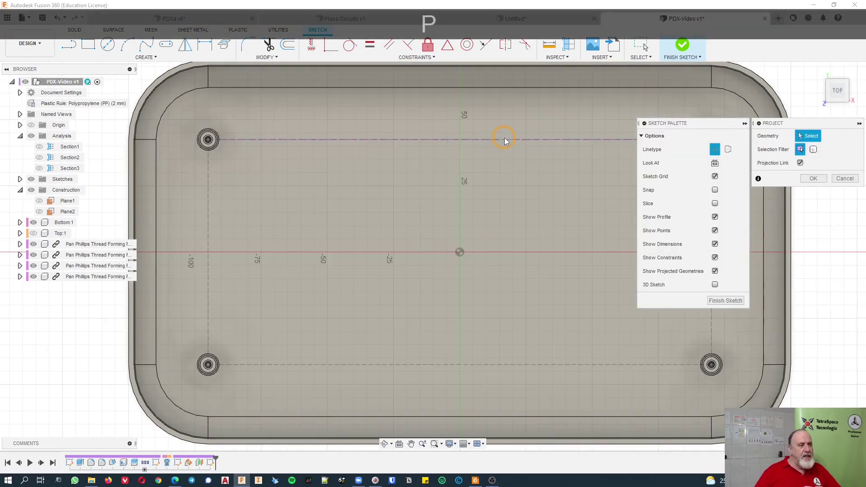
left_click(505, 137)
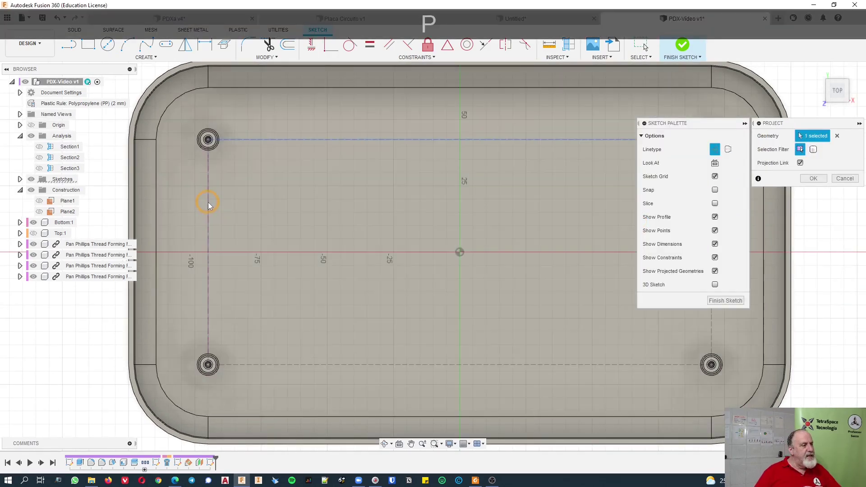
left_click(208, 203)
left_click(391, 365)
middle_click_drag(501, 235, 386, 258)
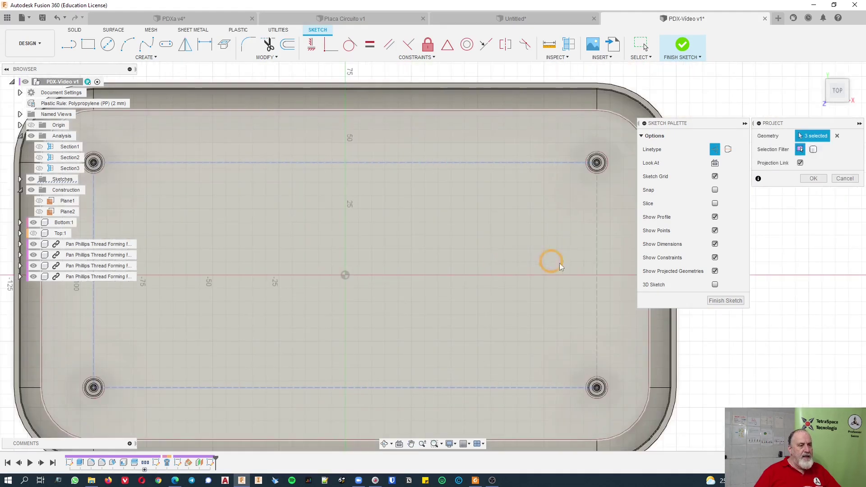
left_click(598, 252)
left_click(813, 178)
Turn off the construction linetype and draw lines along the upper and left projected edges, stopping short of the screw bosses
mouse_move(384, 114)
middle_mouse_down()
mouse_move(533, 114)
mouse_move(524, 113)
middle_mouse_up()
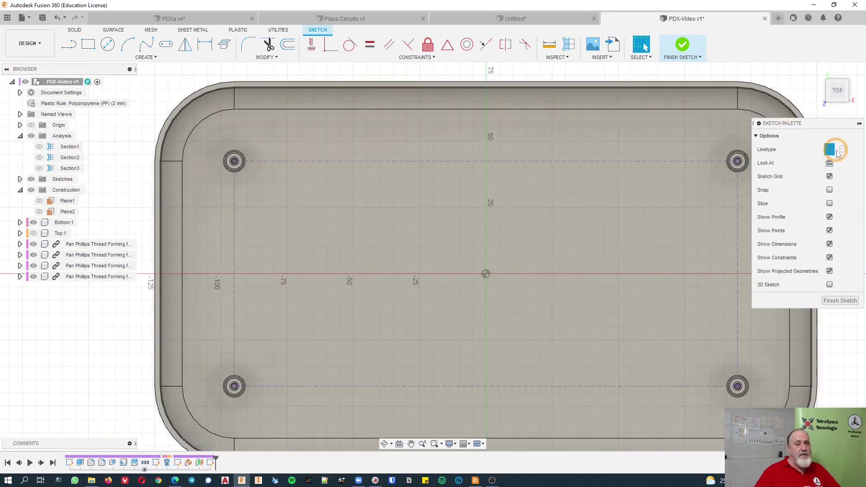
left_click(826, 149)
left_click(69, 43)
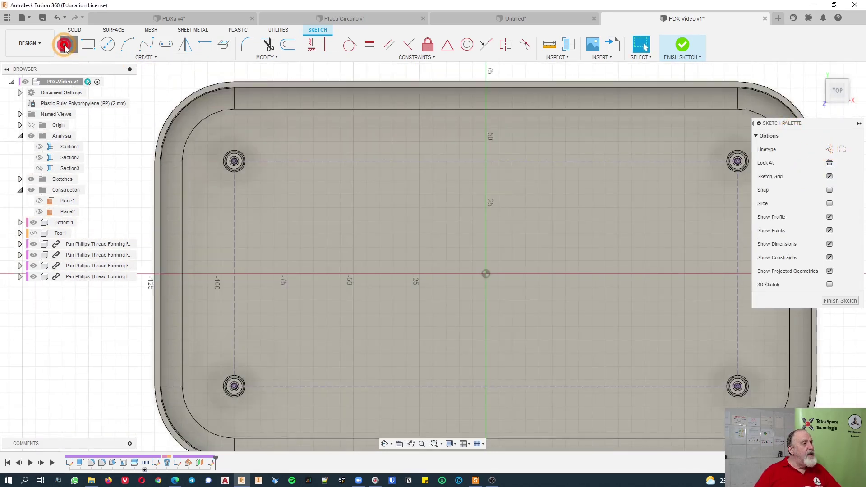
left_click(258, 161)
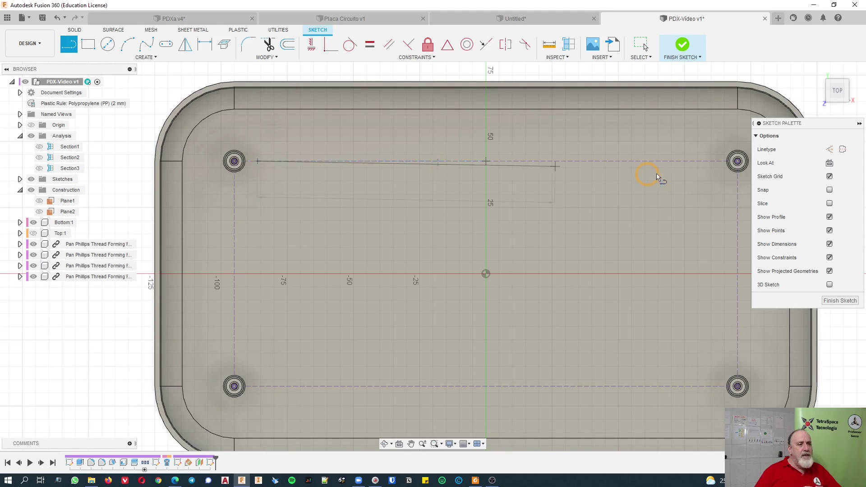
double_click(714, 161)
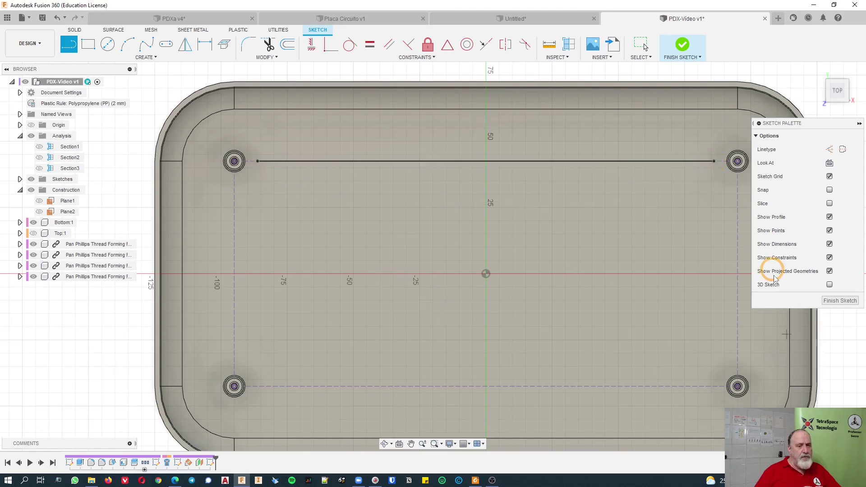
left_click(234, 185)
double_click(234, 364)
Draw lines along the lower and right projected edges, leaving a gap before each screw boss
left_click(267, 391)
left_click(738, 387)
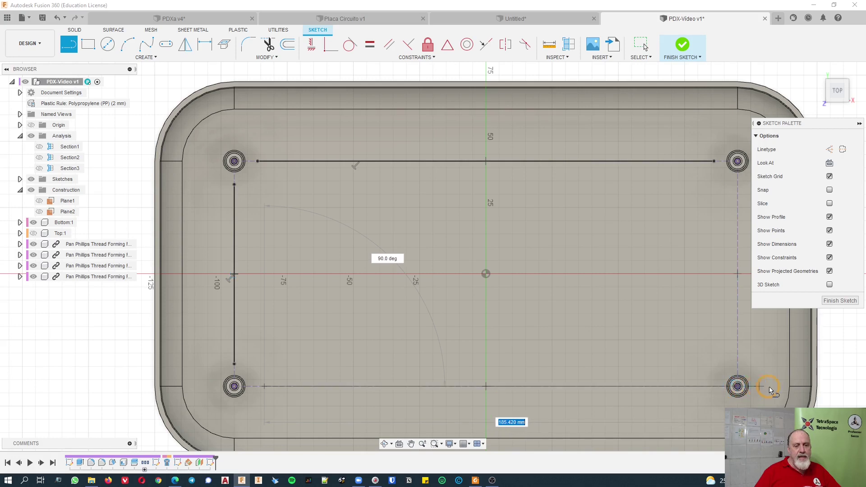
double_click(714, 386)
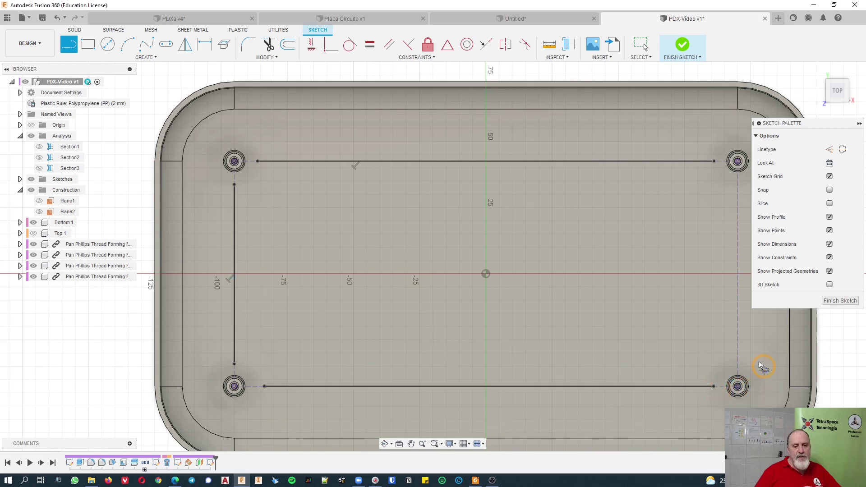
left_click(736, 360)
left_click(738, 181)
double_click(738, 181)
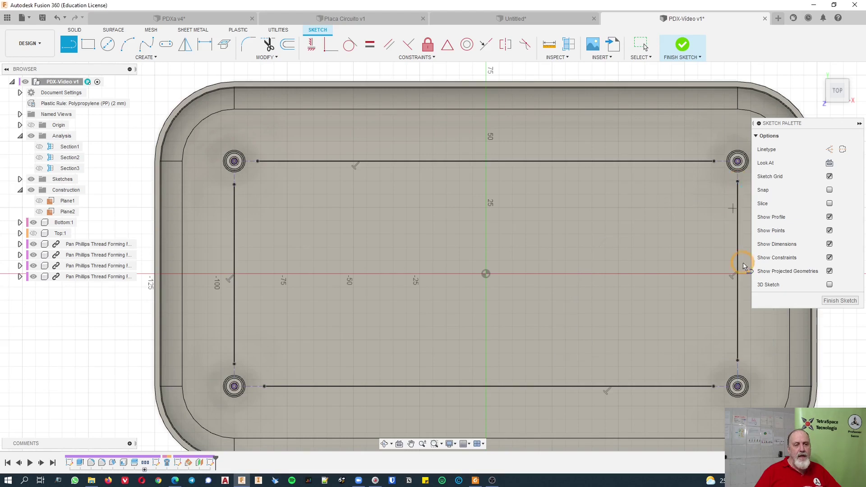
Draw a vertical and a horizontal centre line joining the midpoints of the opposite outer lines
left_click(486, 162)
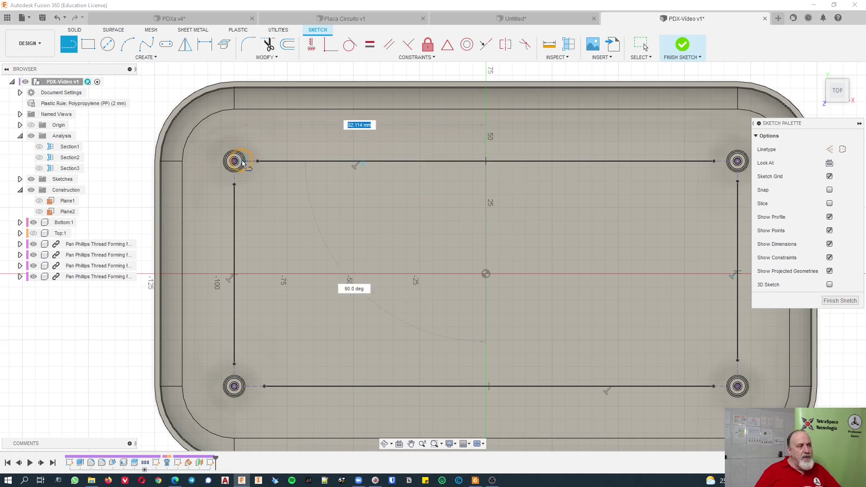
left_click(484, 391)
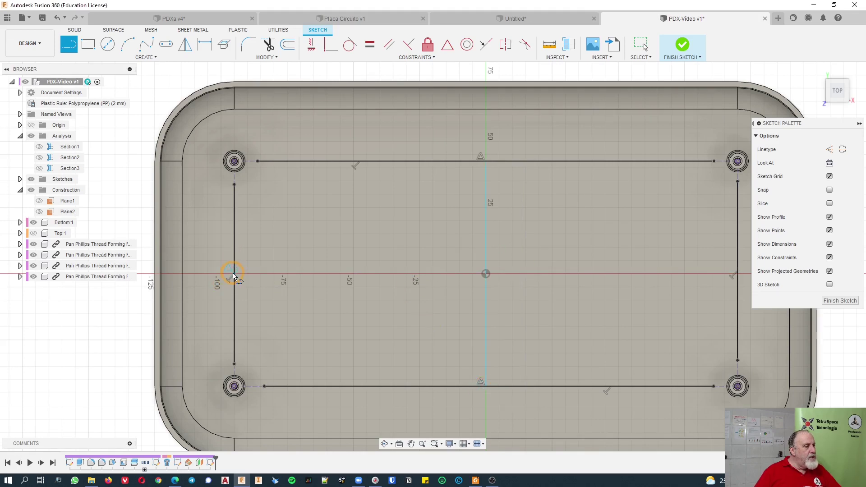
left_click(722, 275)
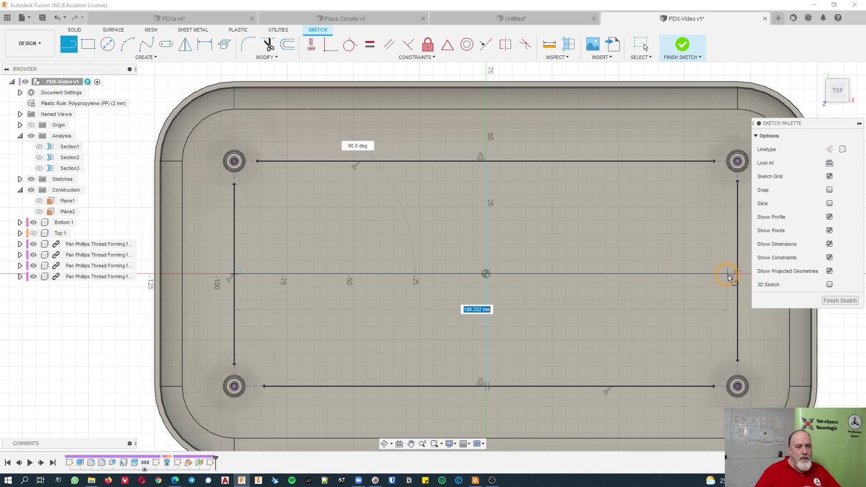
left_click(740, 278)
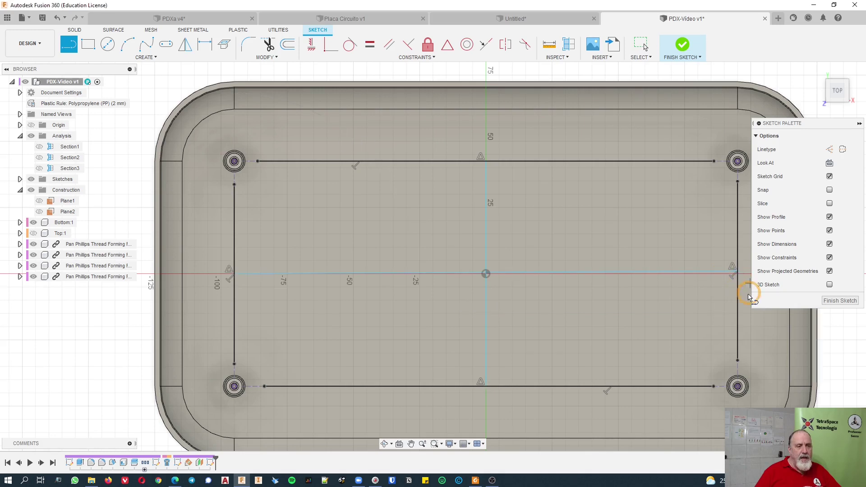
Delete the midpoint constraint at the horizontal centre line's right end and constrain that line horizontal
scroll(749, 298, "up", 2)
key("Escape")
left_click(726, 252)
key("Delete")
left_click(426, 134)
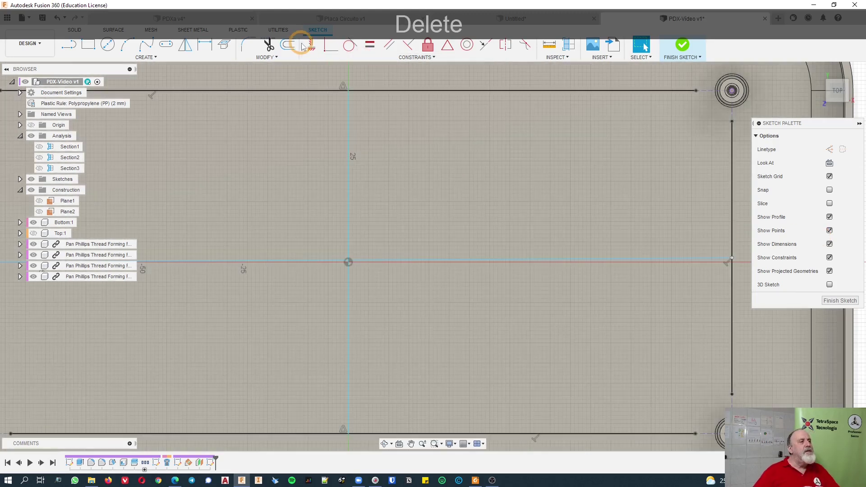
left_click(312, 44)
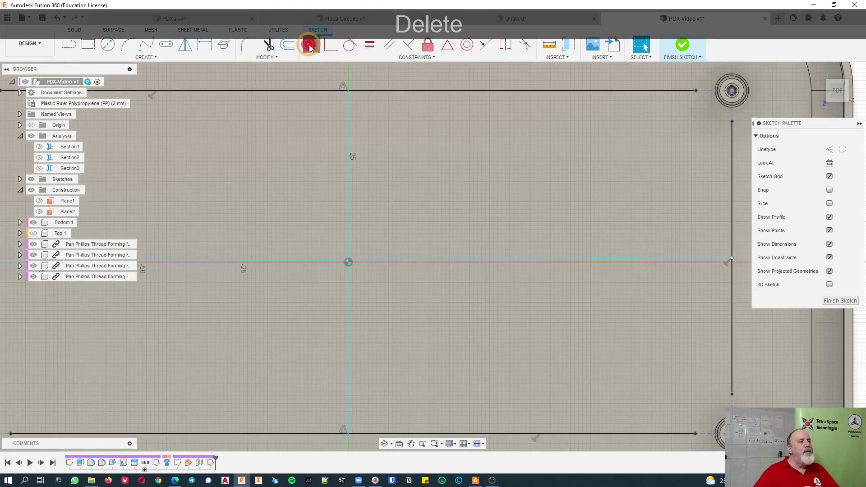
left_click(678, 260)
scroll(547, 271, "down", 3)
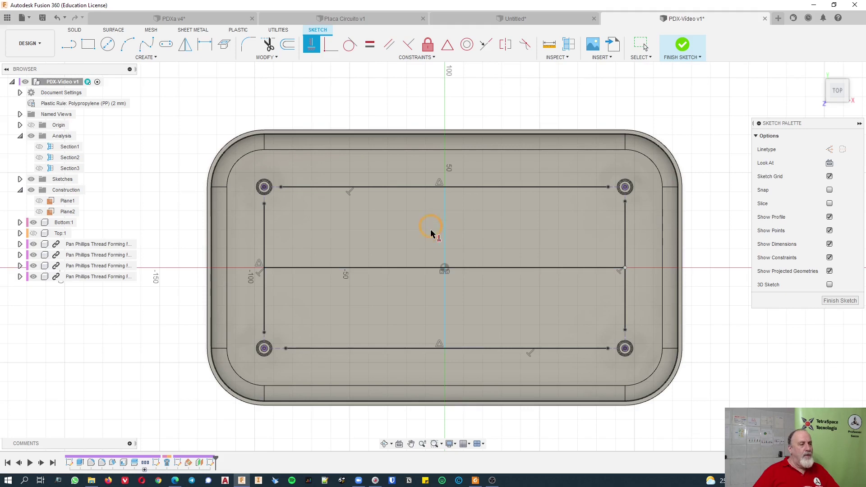
key("Escape")
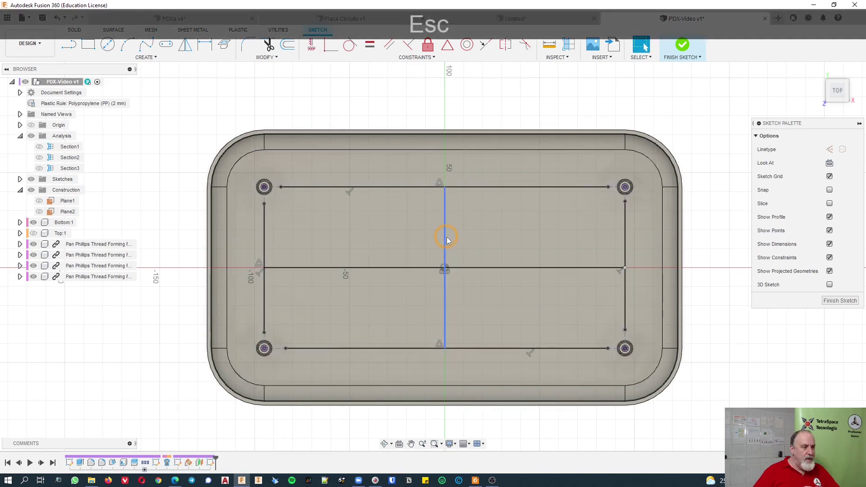
Finish the sketch of the outer and centre lines on the offset plane
left_click(457, 228)
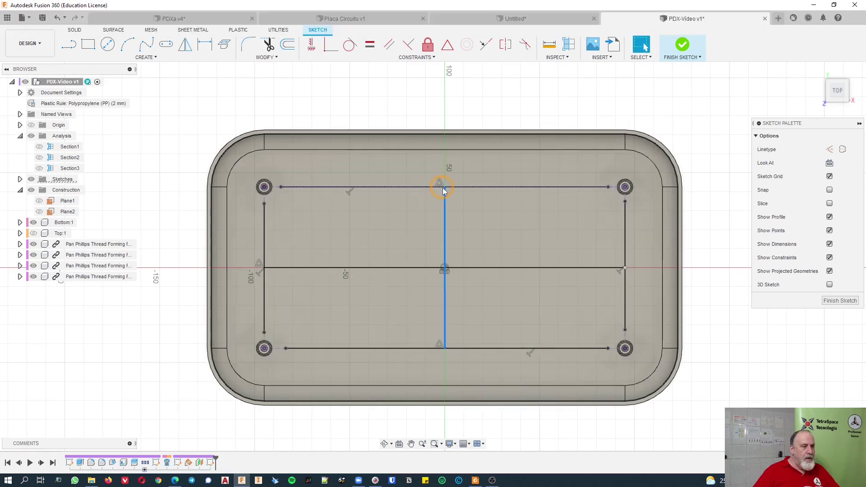
key("Escape")
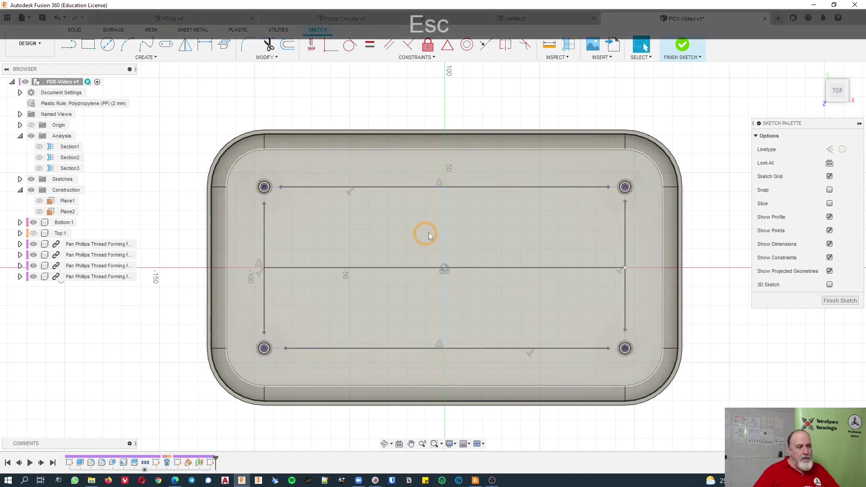
left_click(841, 301)
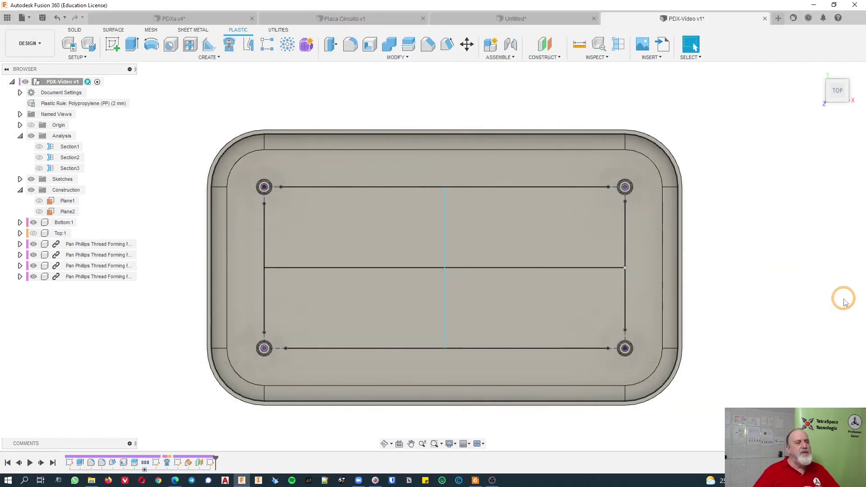
middle_click_drag(723, 293, 652, 300, "shift")
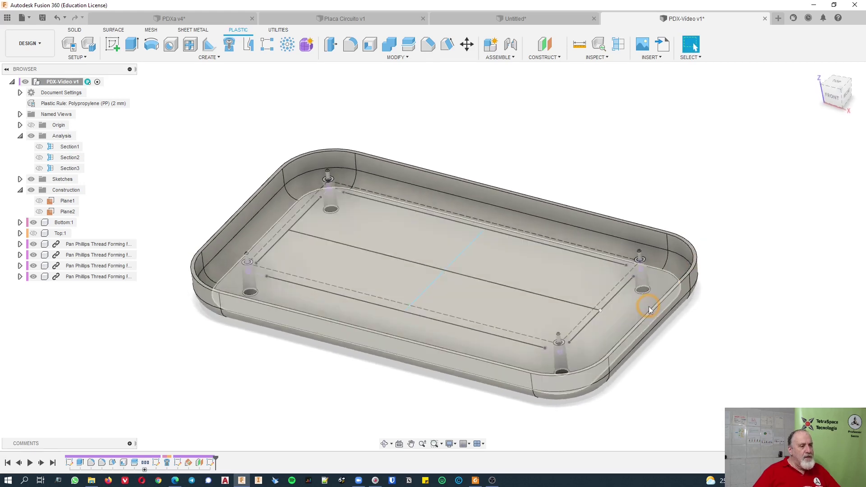
scroll(662, 308, "up", 1)
scroll(662, 308, "up", 2)
scroll(461, 178, "down", 2)
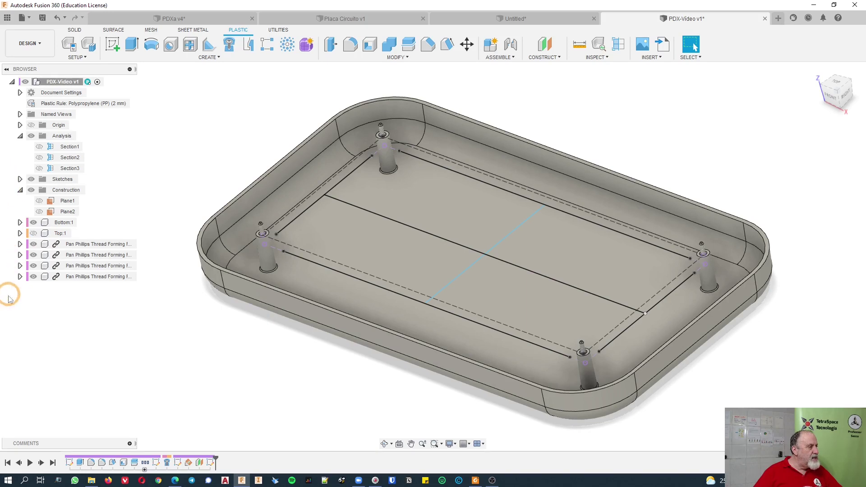
List the design's sketches and hide Sketch3, leaving Sketch4 with the rib lines shown
left_click(20, 179)
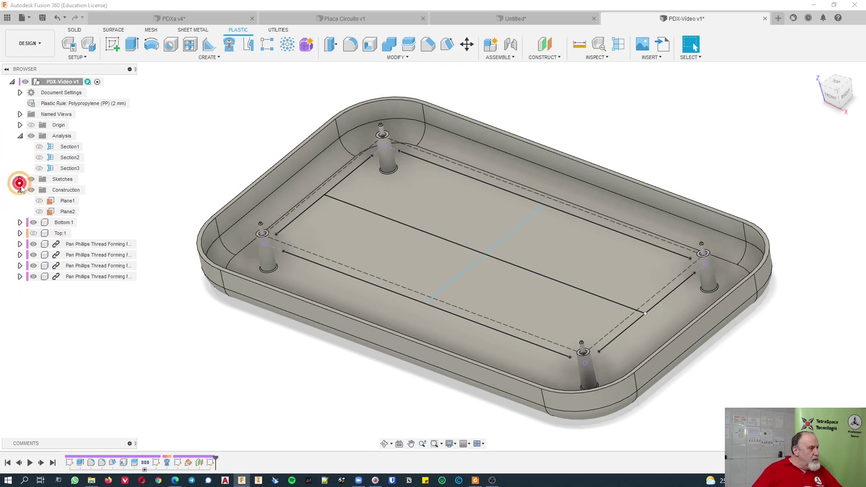
left_click(39, 222)
left_click(39, 211)
middle_click_drag(705, 145, 667, 156)
mouse_move(556, 151)
middle_mouse_down("shift")
mouse_move(567, 149)
mouse_move(548, 151)
middle_mouse_up("shift")
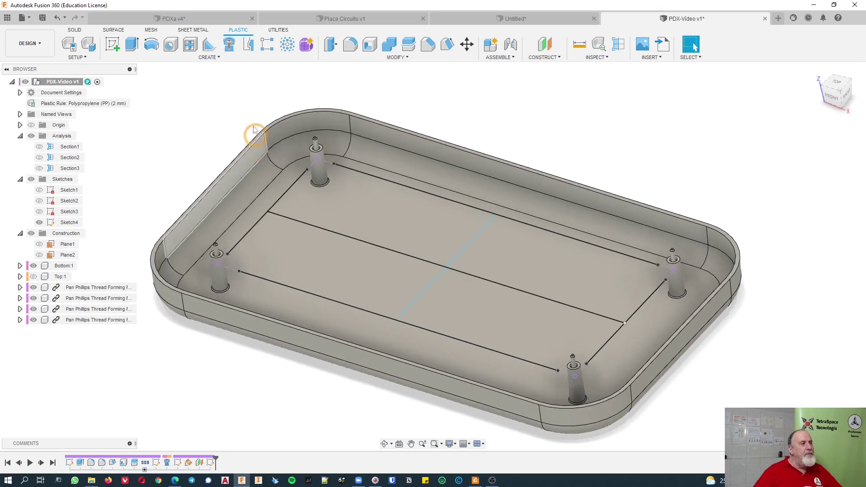
Start a Web feature using the four outer sketch lines between the screw bosses as its profile
left_click(190, 44)
left_click(287, 188)
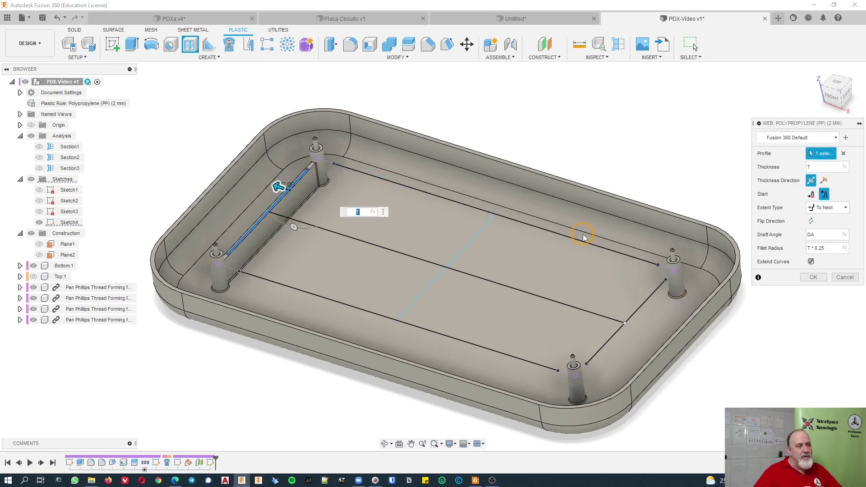
left_click(588, 247, "ctrl")
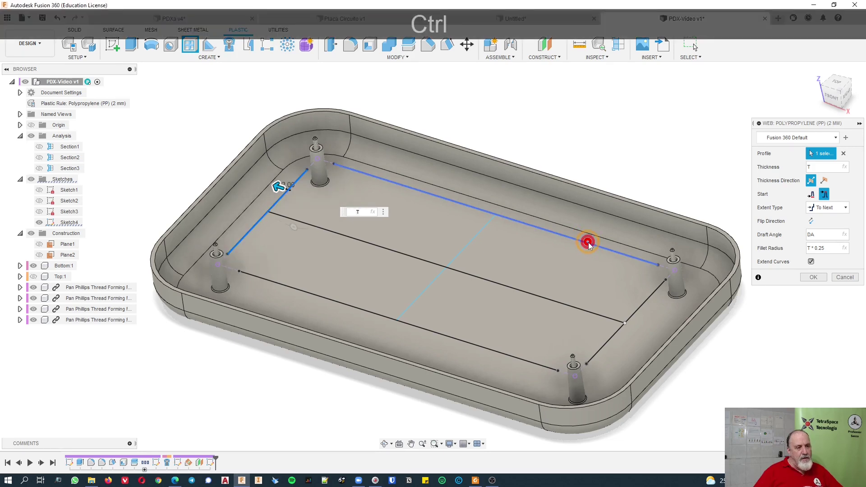
left_click(643, 308, "ctrl")
left_click(469, 342, "ctrl")
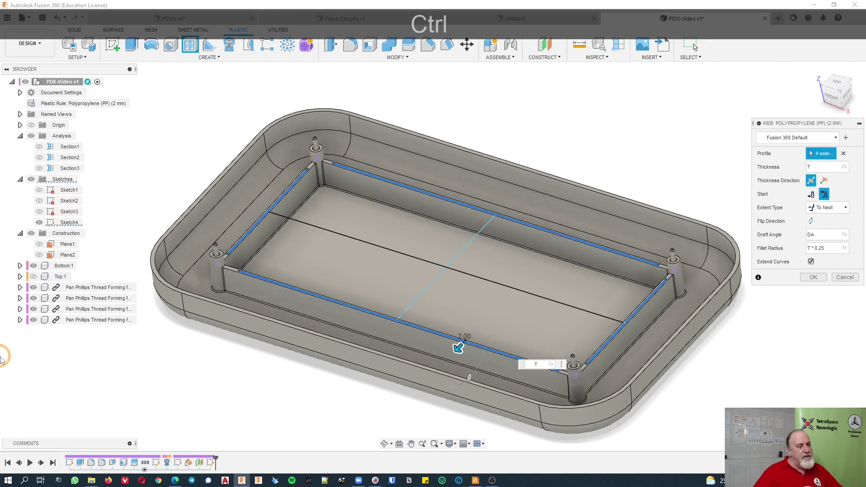
Examine the web preview around the screw bosses, including how the ribs extend into them, ending in the top view
scroll(223, 308, "up", 5)
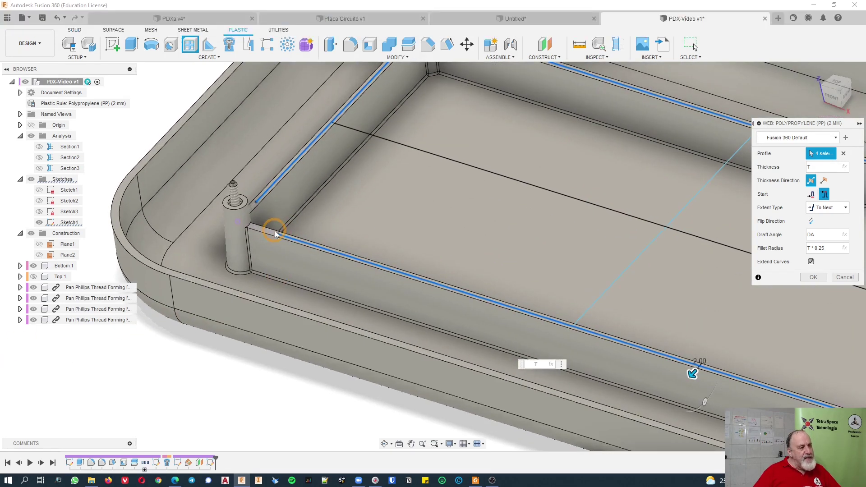
middle_click_drag(276, 234, 306, 299, "shift")
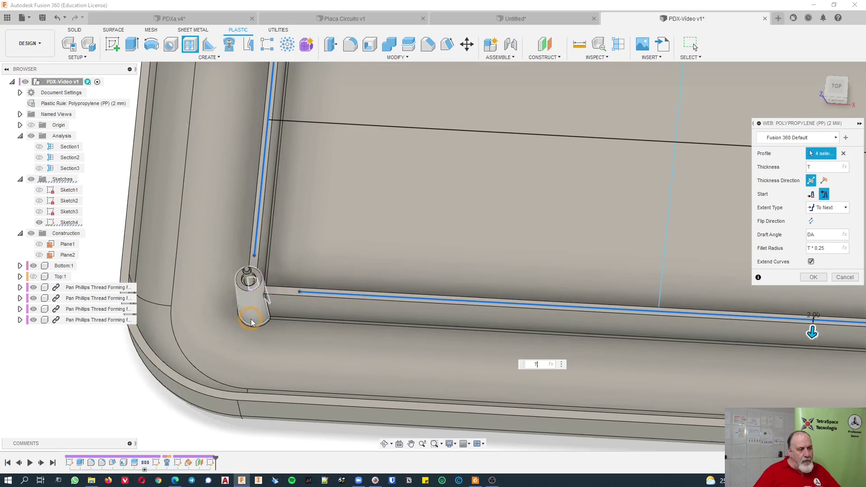
middle_click_drag(250, 321, 315, 290, "shift")
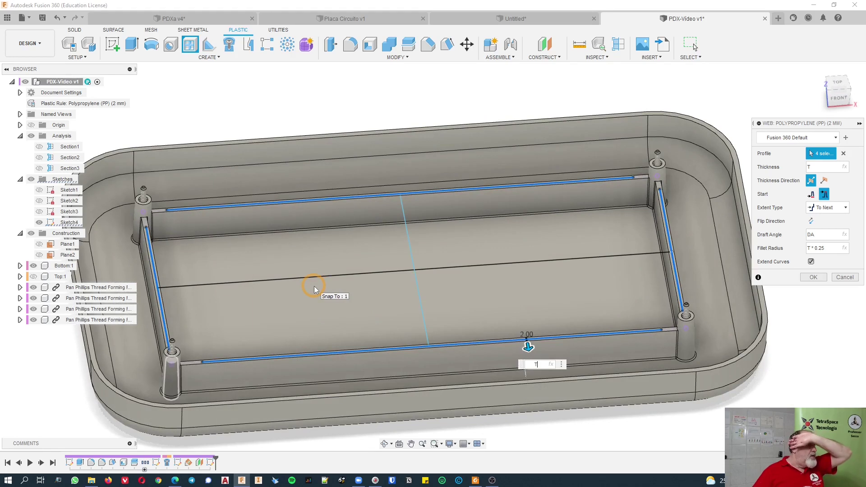
middle_click_drag(259, 248, 626, 195, "shift")
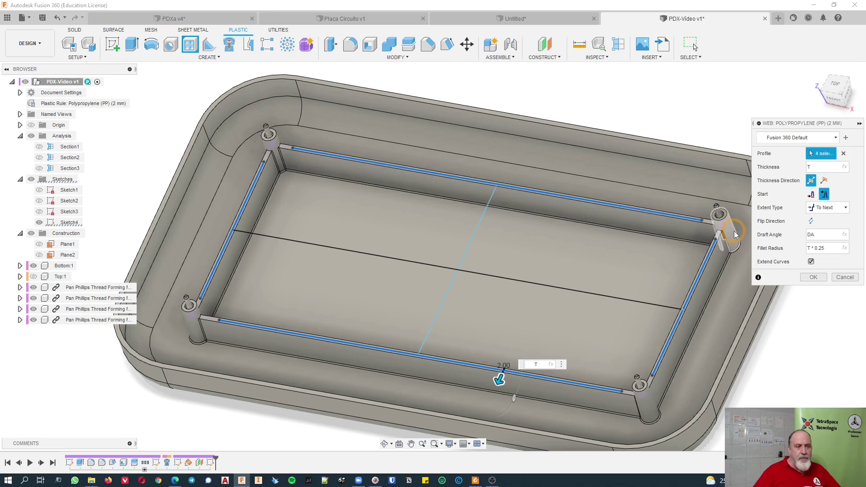
middle_click_drag(733, 231, 736, 226, "shift")
left_click(832, 95)
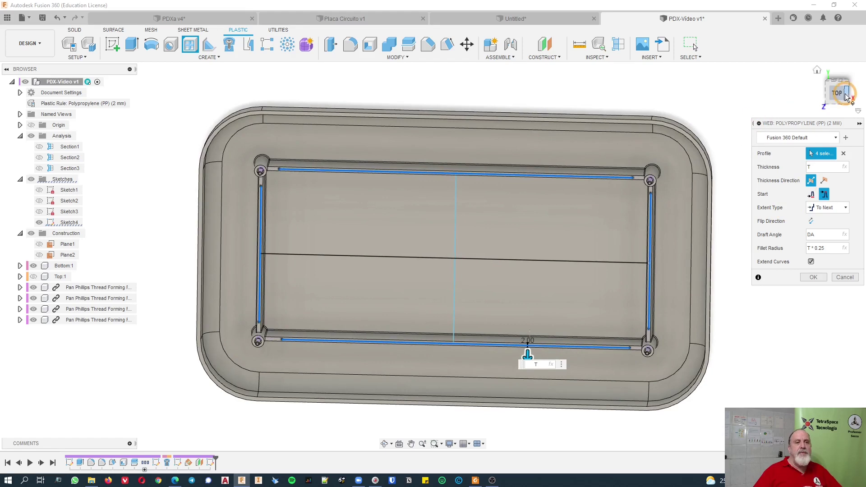
left_click(826, 216)
left_click(824, 167)
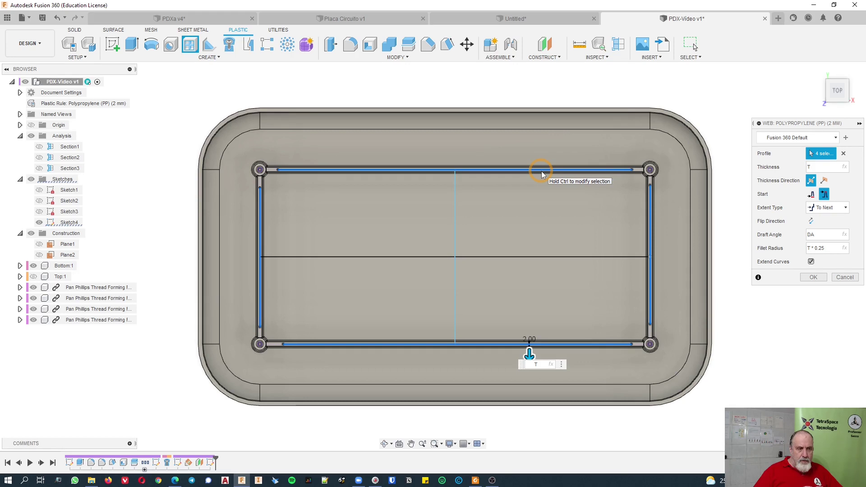
Set the web's start to From Bottom and create the four outer ribs, keeping the To Next extent
left_click(813, 196)
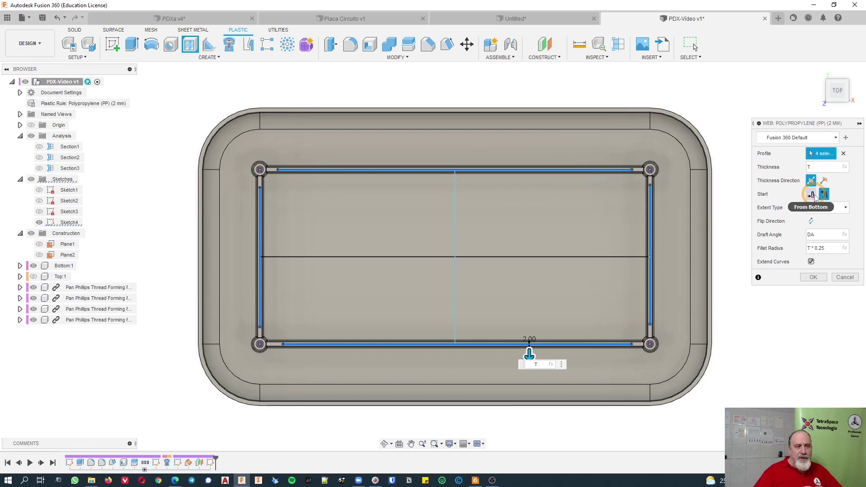
left_click(813, 196)
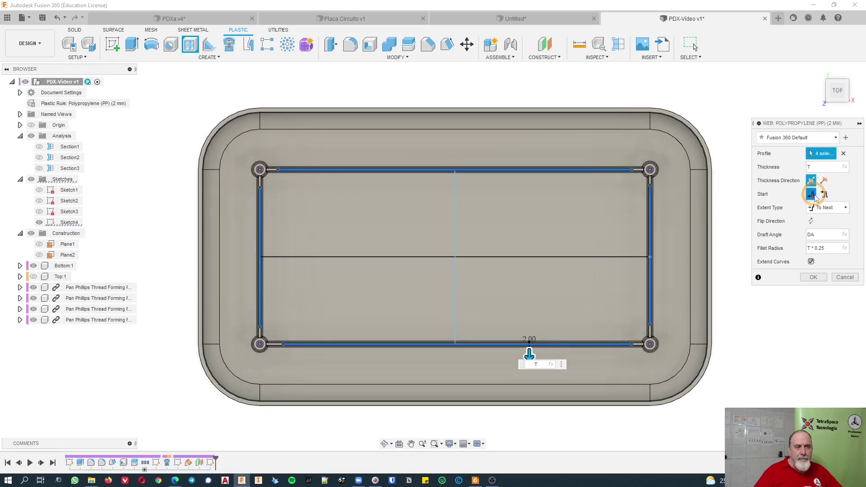
scroll(585, 159, "up", 5)
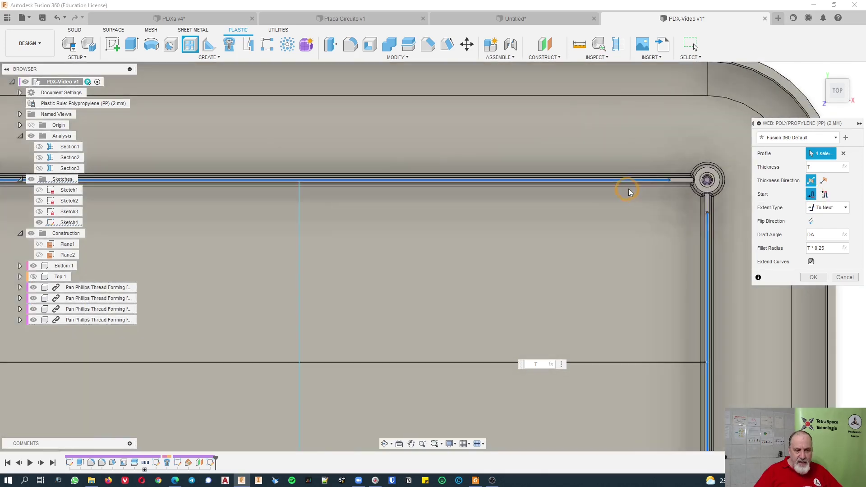
scroll(663, 188, "down", 5)
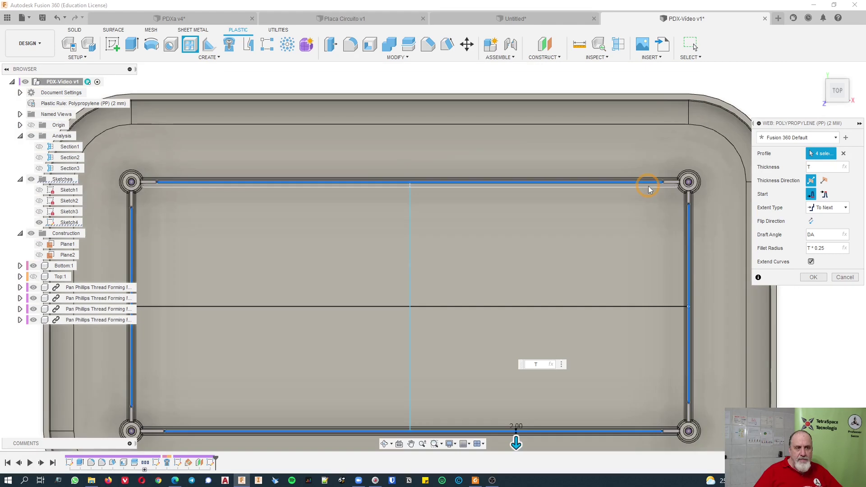
middle_click_drag(580, 222, 614, 166)
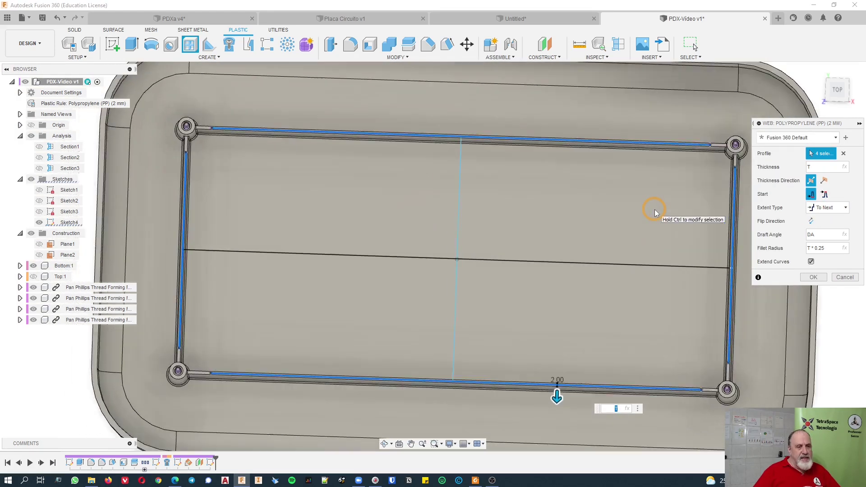
middle_click_drag(653, 209, 605, 226, "shift")
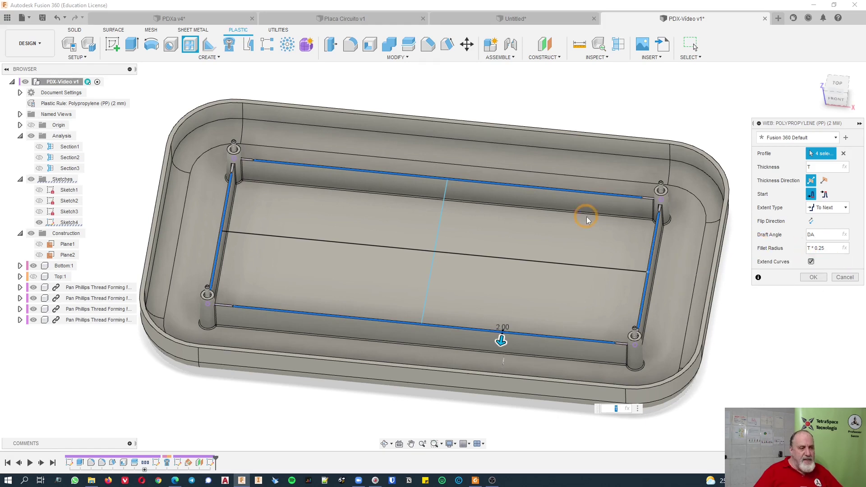
scroll(617, 211, "up", 5)
middle_click_drag(598, 218, 707, 220, "shift")
left_click(814, 278)
left_click(610, 218)
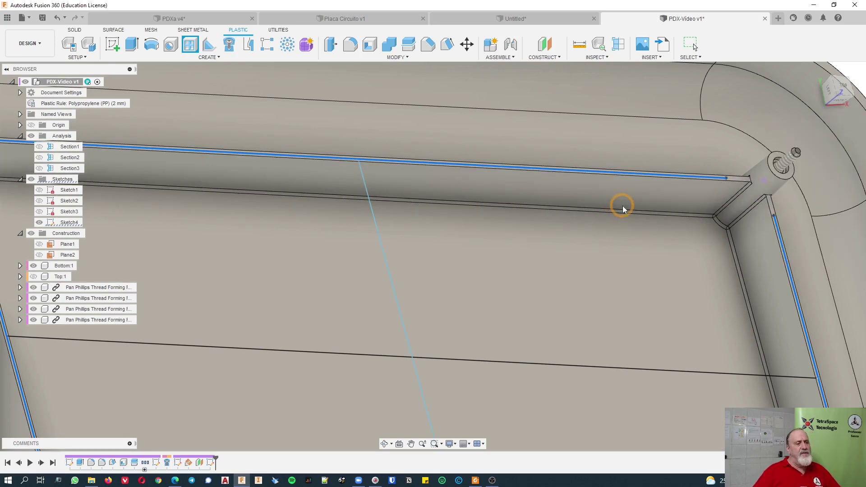
Show Sketch4 again and start a second Web feature from its two crossing centre lines
scroll(615, 224, "down", 5)
left_click(39, 223)
middle_click_drag(272, 241, 182, 154, "shift")
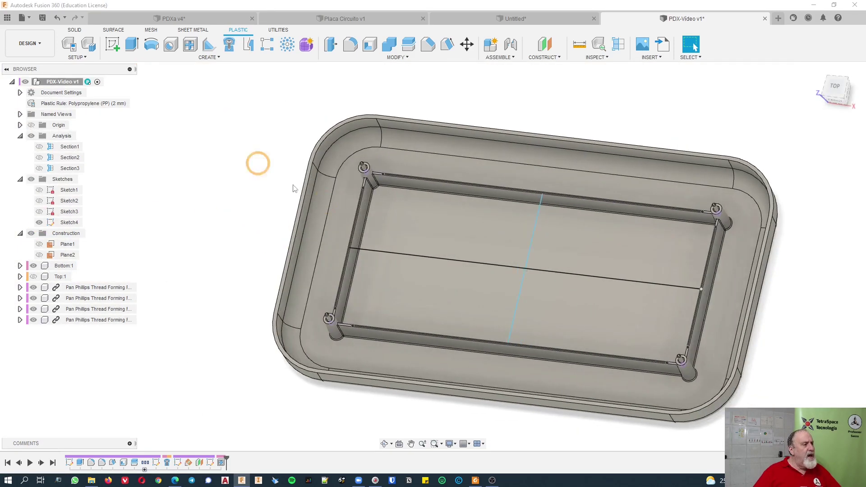
scroll(331, 245, "up", 5)
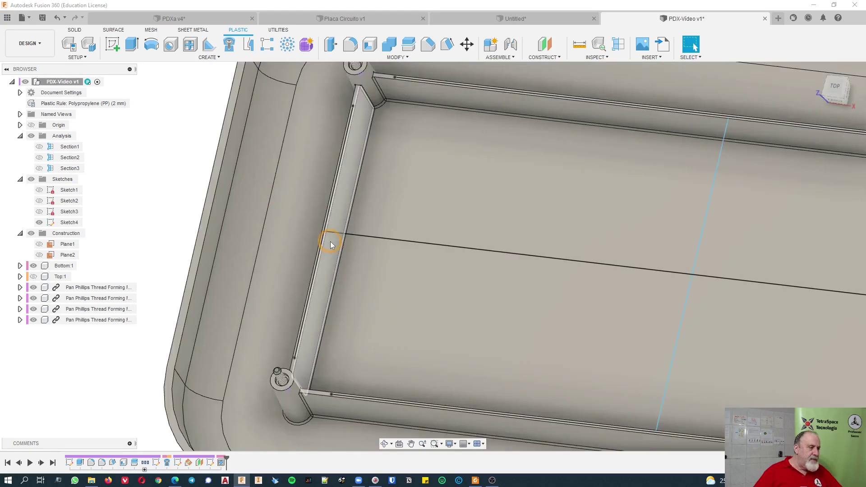
scroll(325, 226, "up", 2)
scroll(278, 166, "down", 8)
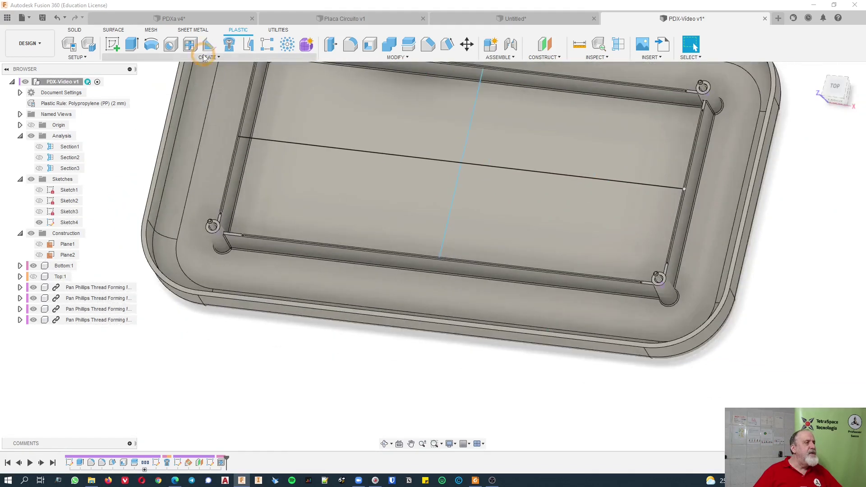
left_click(190, 45)
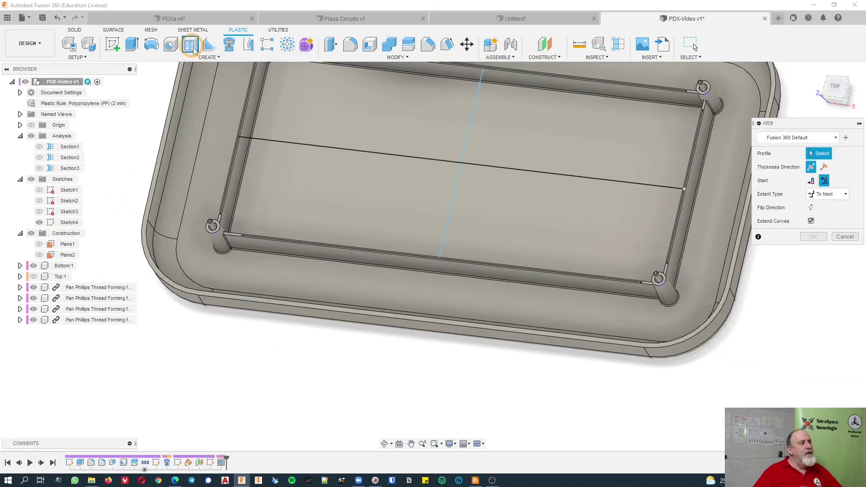
left_click(376, 154)
left_click(472, 112, "ctrl")
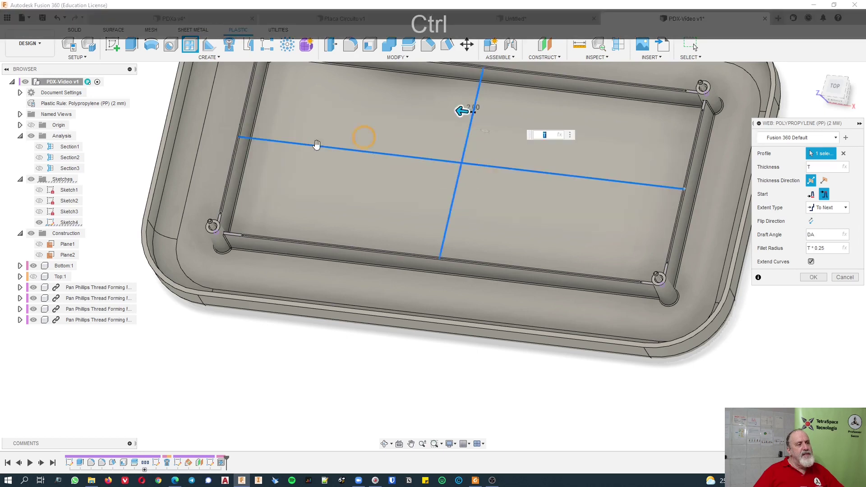
scroll(380, 234, "down", 1)
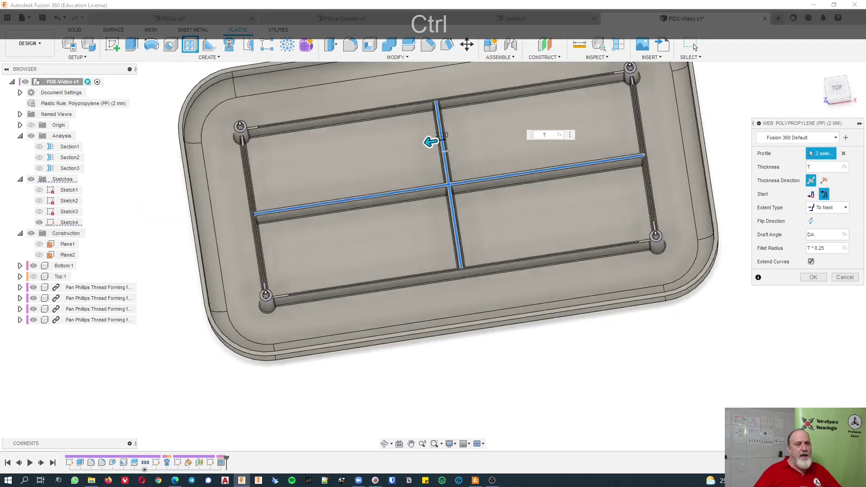
Set the second web's start to From Bottom, check its junction with the outer rib, and create the centre ribs
left_click(811, 195)
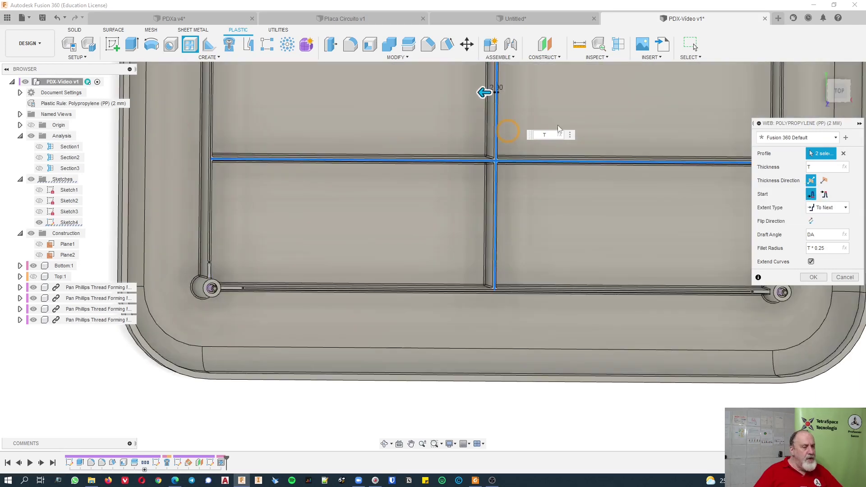
left_click(840, 91)
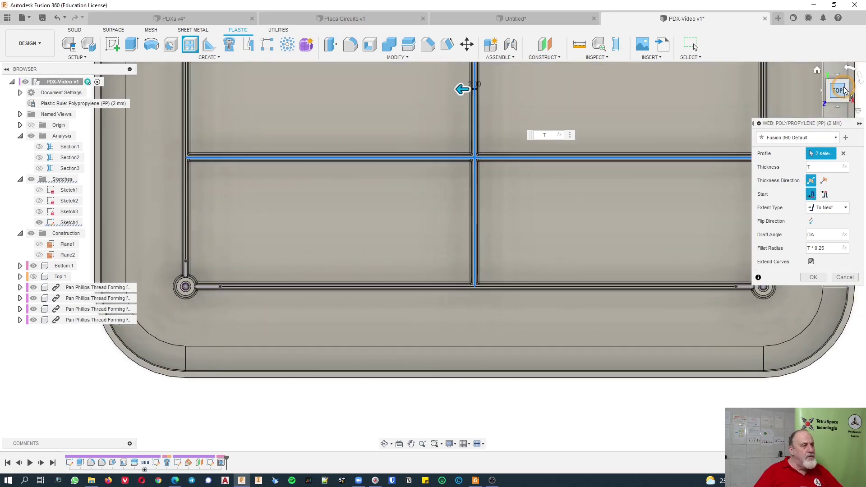
scroll(172, 141, "up", 5)
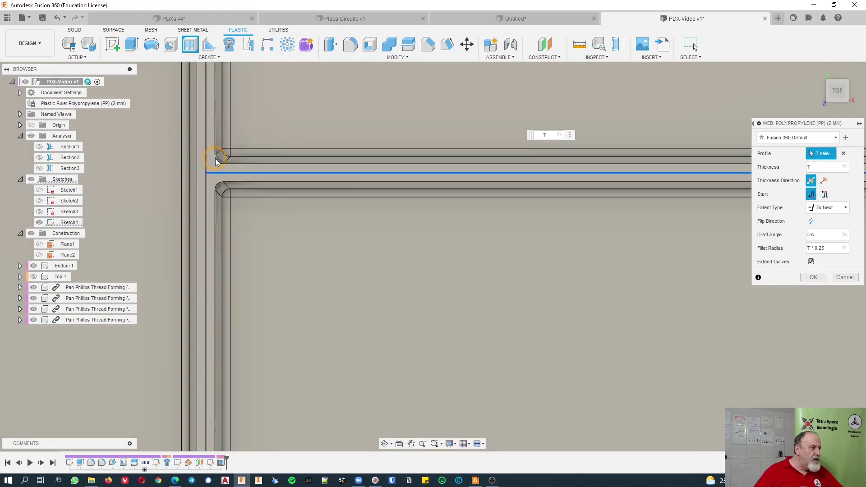
scroll(216, 159, "up", 3)
scroll(267, 186, "down", 4)
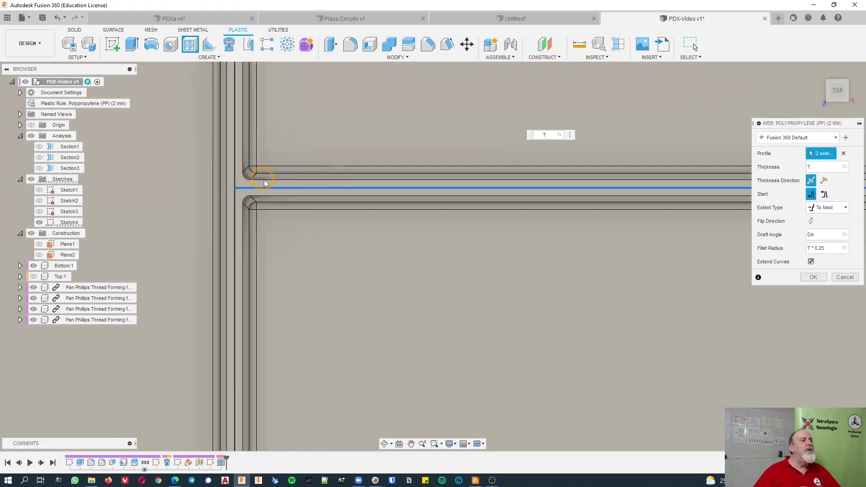
scroll(266, 182, "down", 8)
middle_click_drag(433, 220, 812, 275, "shift")
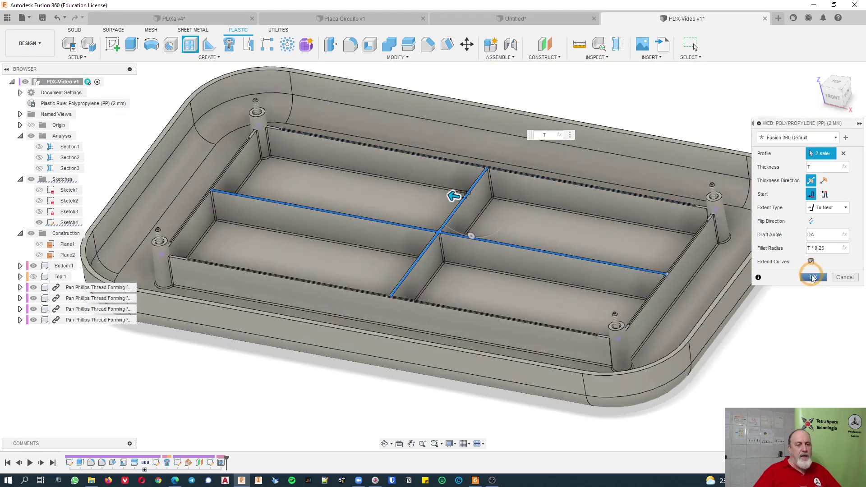
left_click(813, 277)
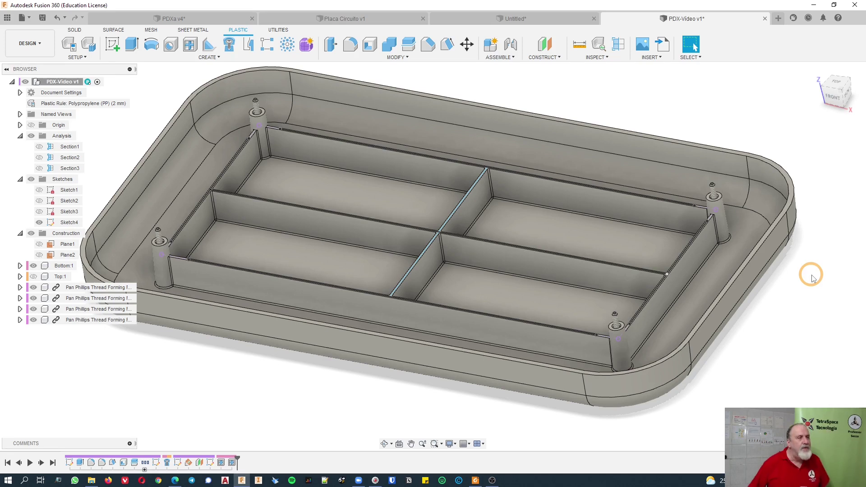
Switch to the PDXa v4 reference model, show the Placa Circuito v1 board, and examine how its supports and screws hold it
left_click(173, 19)
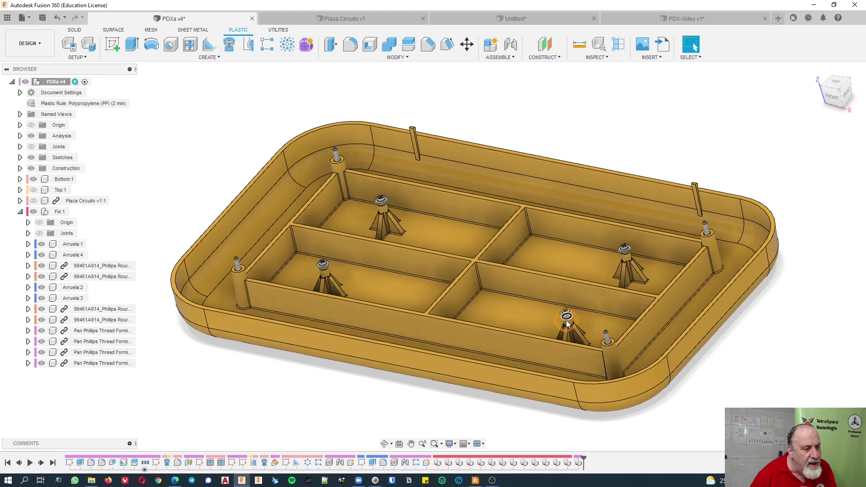
scroll(567, 321, "up", 10)
scroll(565, 317, "down", 15)
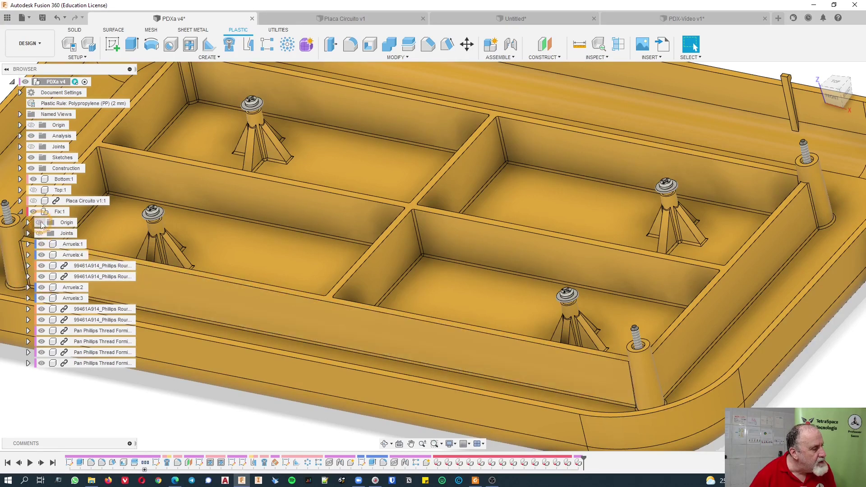
left_click(33, 202)
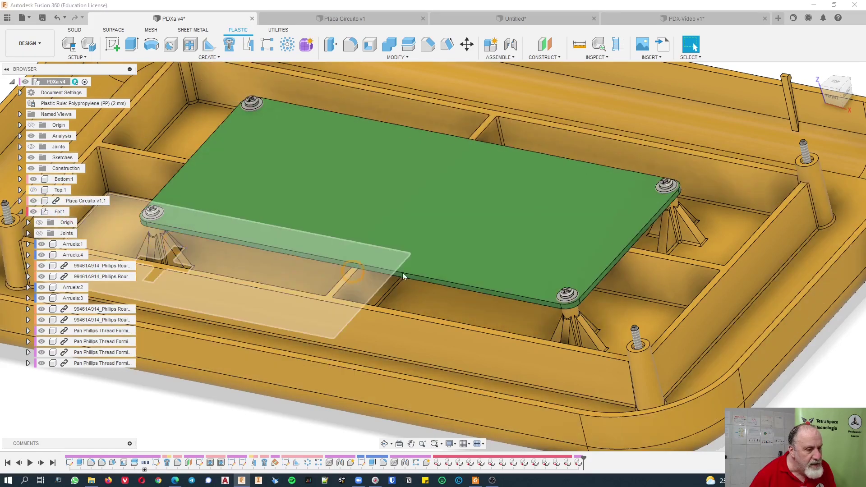
middle_click_drag(403, 273, 515, 256, "shift")
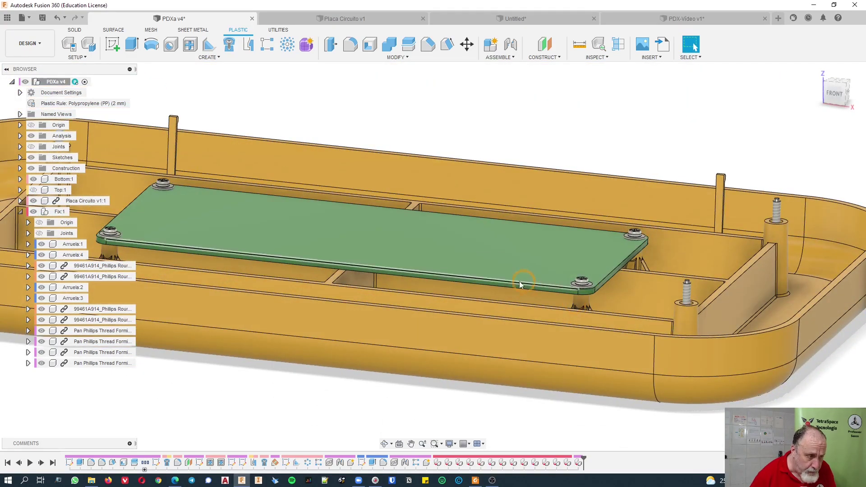
scroll(606, 278, "up", 3)
scroll(605, 280, "down", 4)
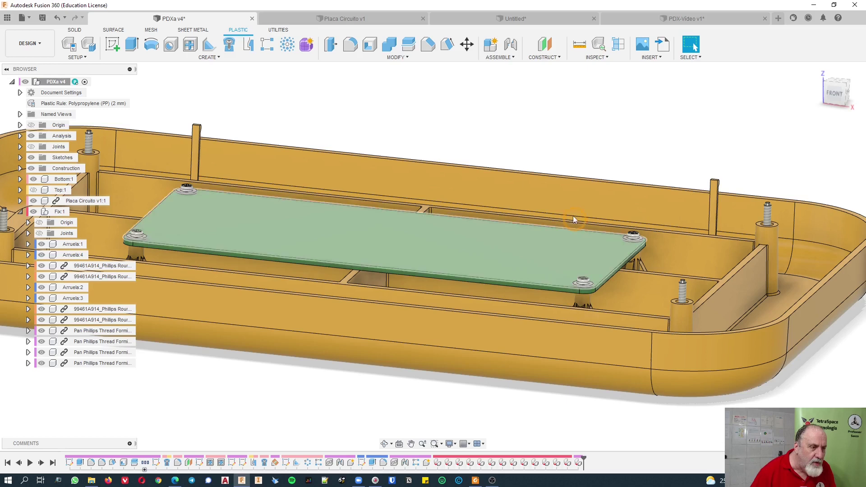
Hide the Bottom component and show the Top component in the reference model to view the case from outside
left_click(20, 212)
left_click(33, 179)
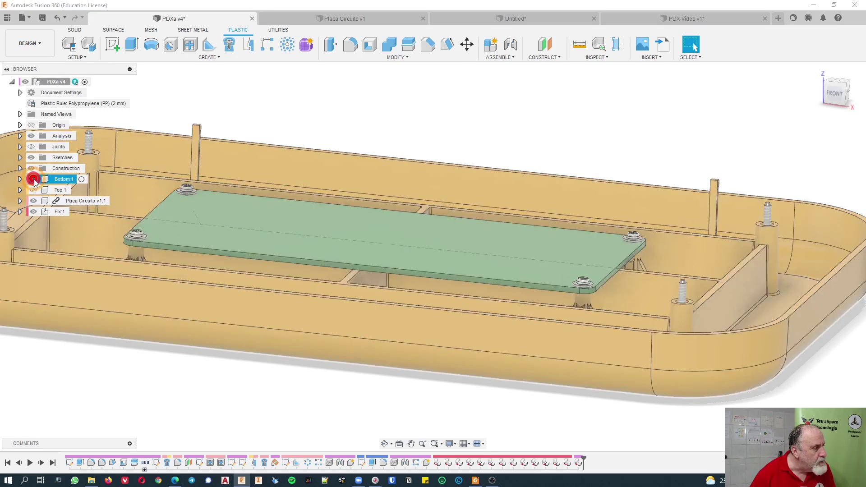
left_click(33, 190)
middle_click_drag(269, 225, 536, 300, "shift")
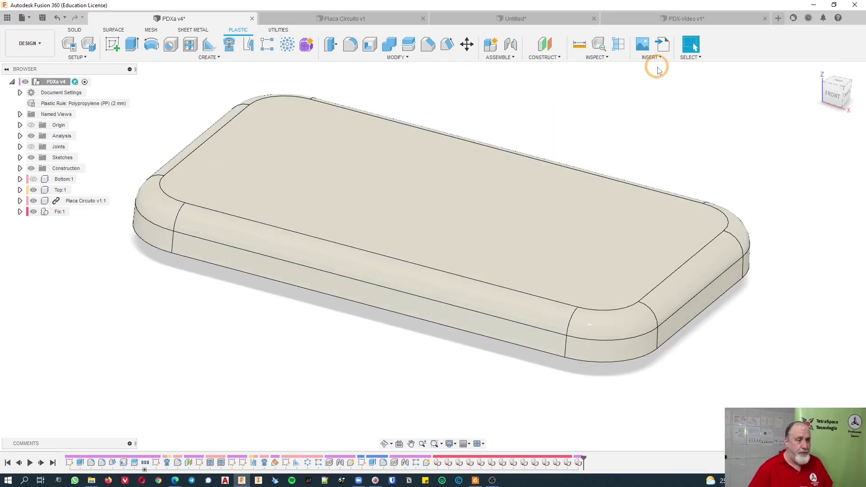
Switch back to the PDX-Video v1 design and hide Sketch4 so only the case bottom and its ribs are shown
left_click(697, 20)
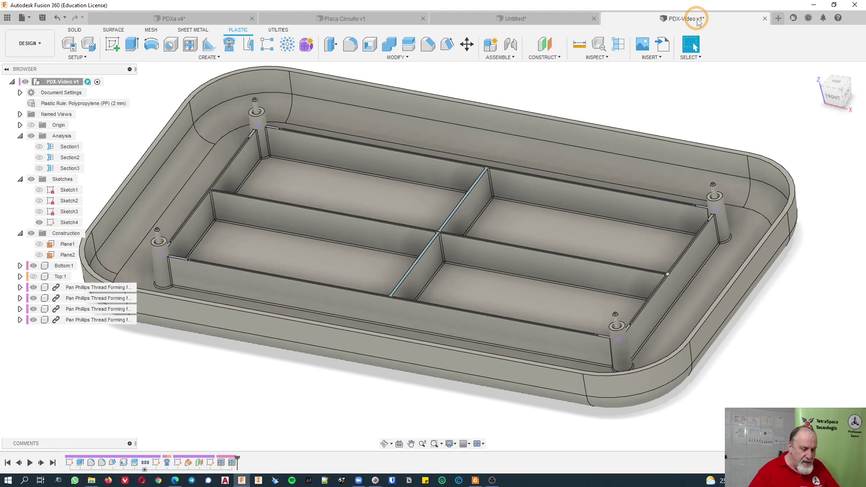
left_click(40, 222)
middle_click_drag(351, 68, 483, 145, "shift")
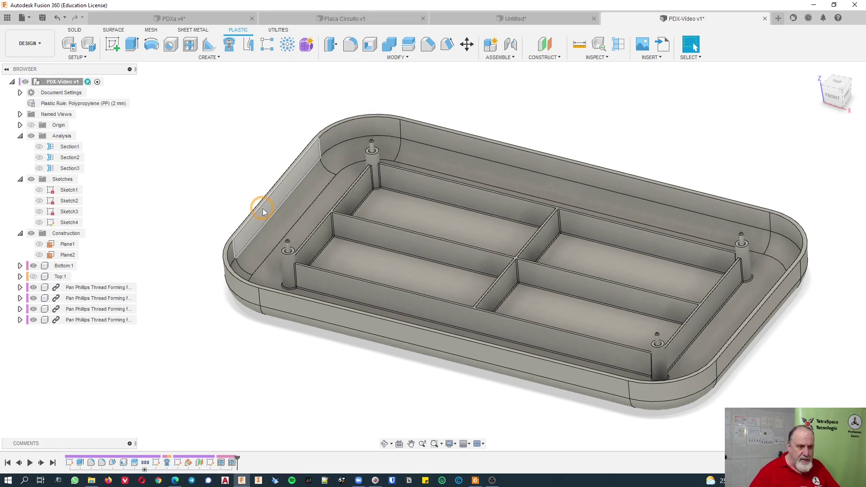
scroll(263, 209, "up", 3)
scroll(262, 208, "down", 3)
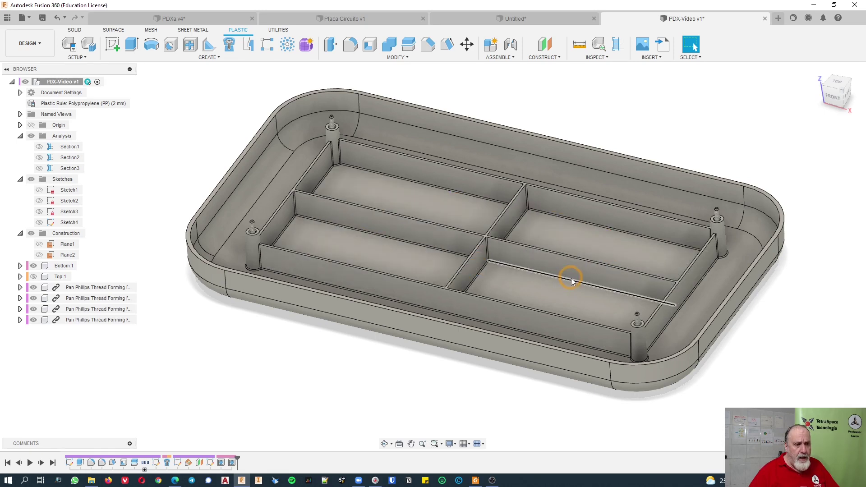
middle_click_drag(595, 139, 611, 168)
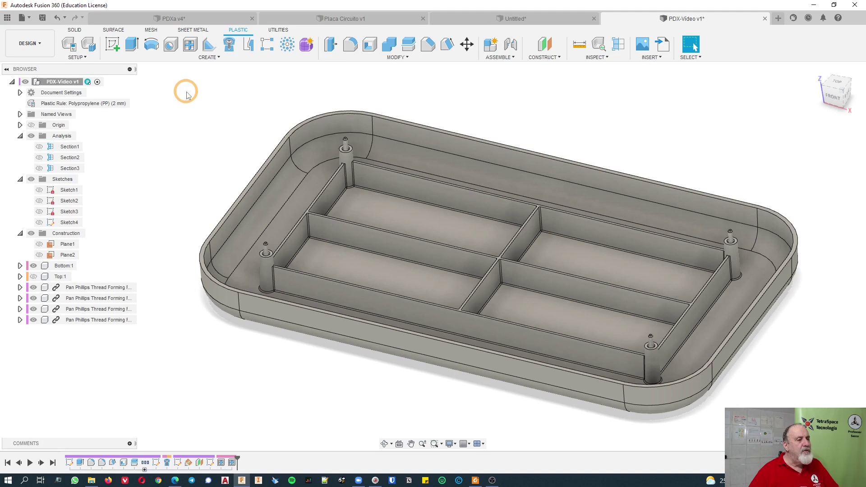
Start a new sketch on the top face of the ribs at the junction of the outer and centre ribs
left_click(112, 44)
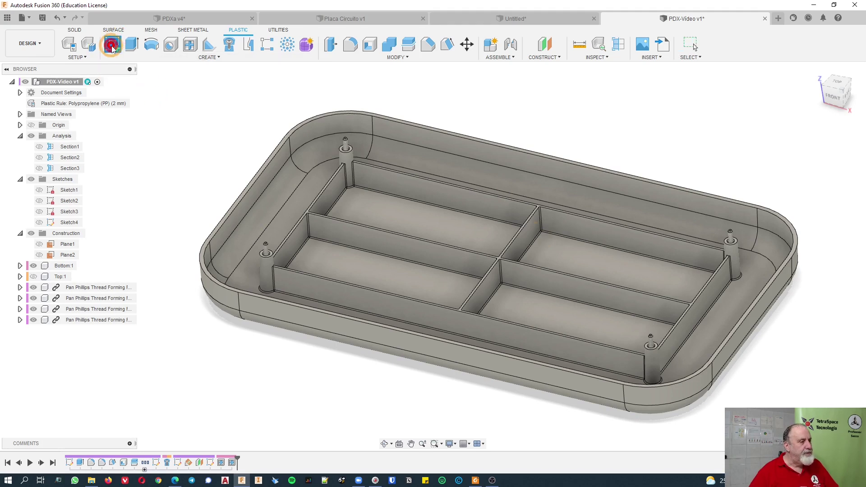
scroll(308, 182, "up", 3)
scroll(307, 183, "up", 5)
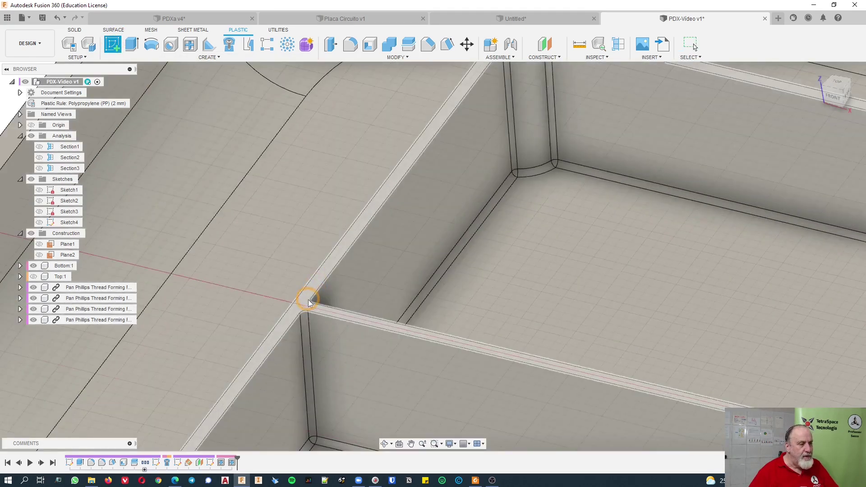
left_click(299, 275)
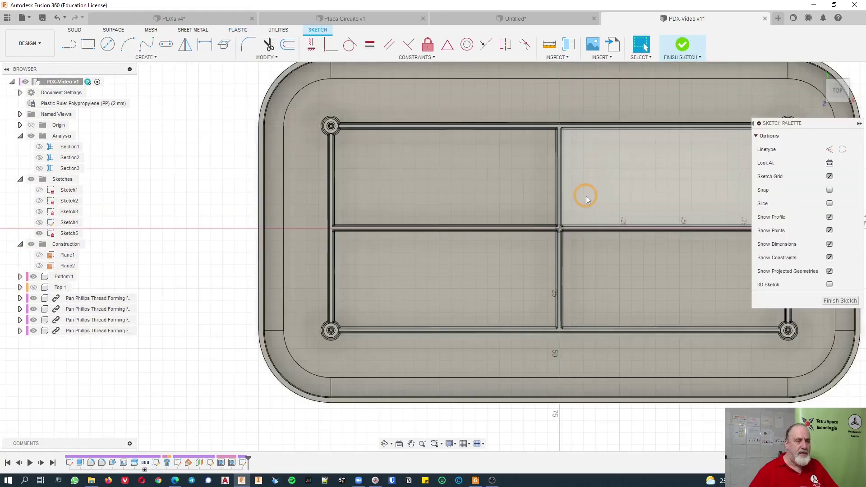
Draw a center rectangle 125 mm wide and 50 mm high, centred on the crossing of the two centre ribs
left_click(88, 44)
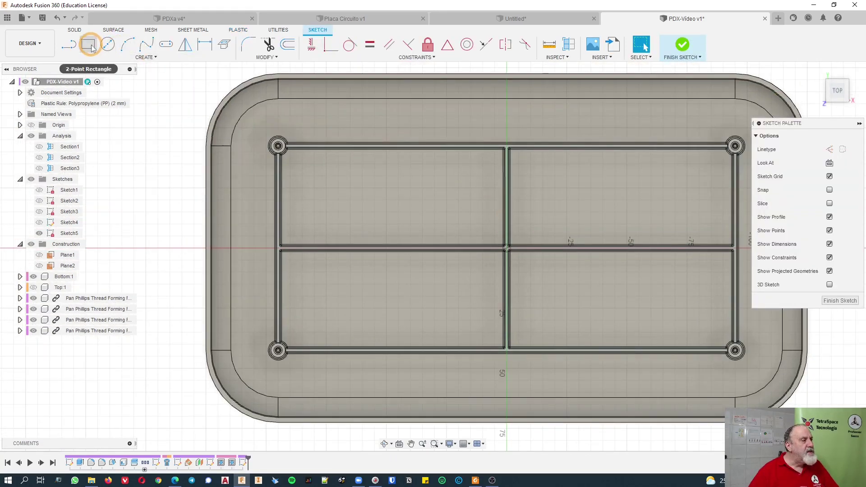
left_click(829, 163)
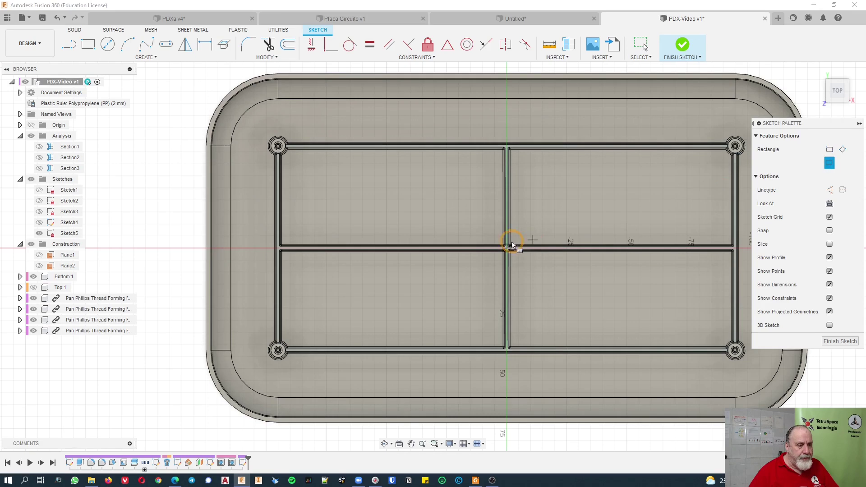
scroll(508, 248, "up", 6)
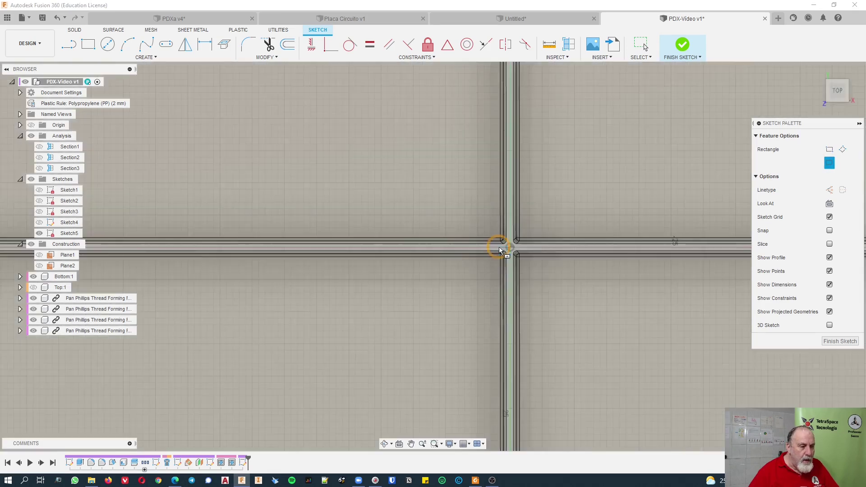
left_click(519, 246)
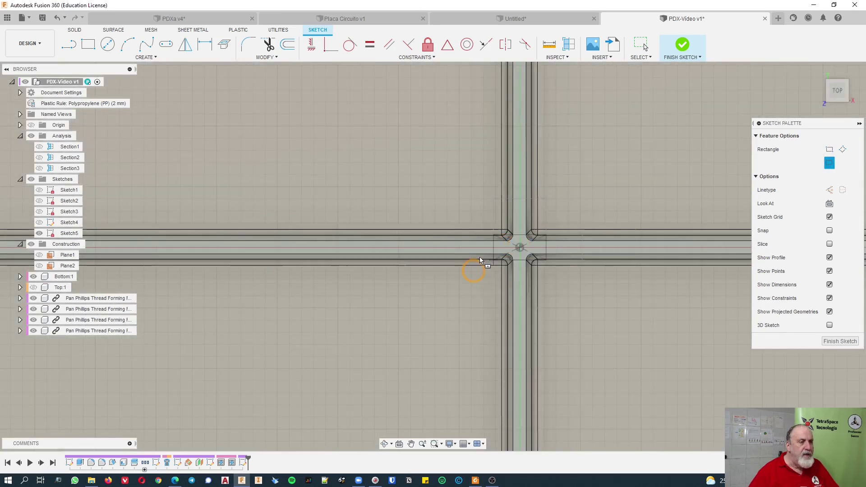
scroll(497, 226, "down", 6)
type("50")
key("Tab")
type("125")
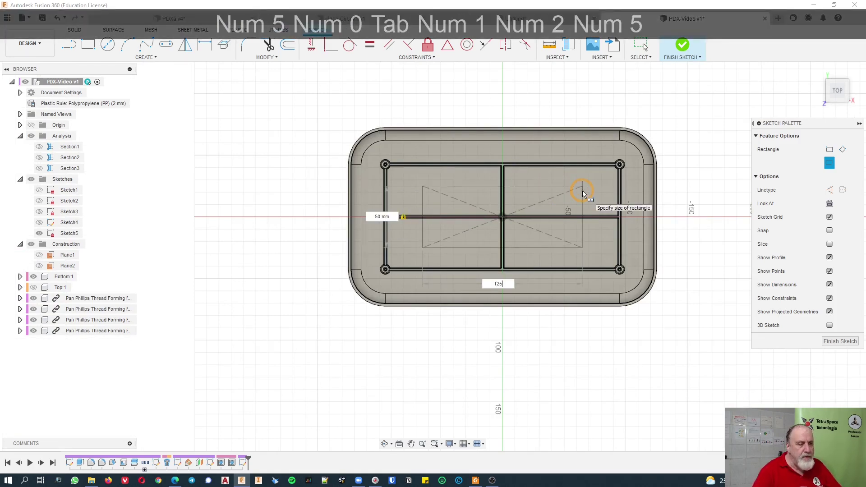
left_click(589, 192)
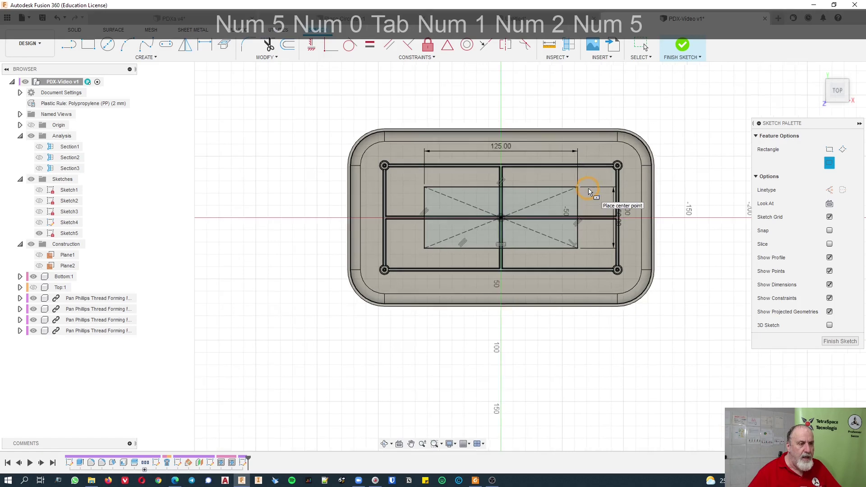
Check the rectangle's position over the ribs in a tilted view and finish the sketch
mouse_move(611, 284)
middle_mouse_down("shift")
mouse_move(567, 286)
mouse_move(580, 286)
mouse_move(574, 227)
middle_mouse_up("shift")
scroll(564, 248, "up", 5)
scroll(561, 257, "down", 3)
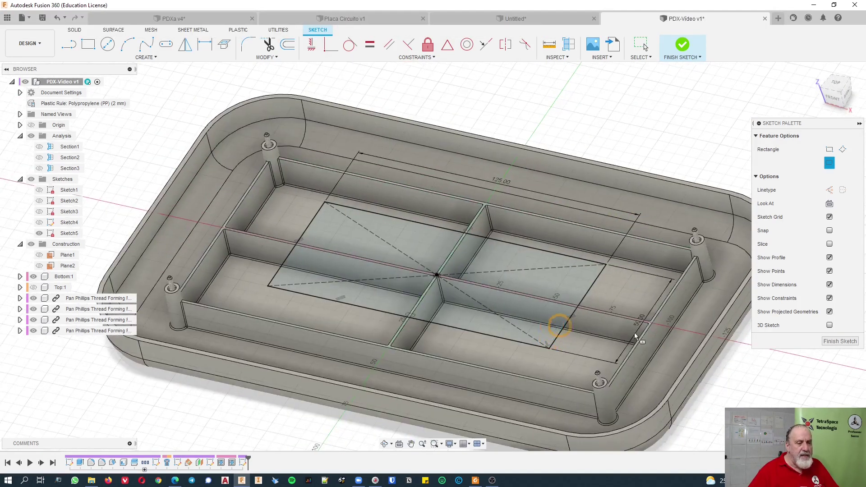
left_click(832, 342)
middle_click_drag(681, 342, 457, 273, "shift")
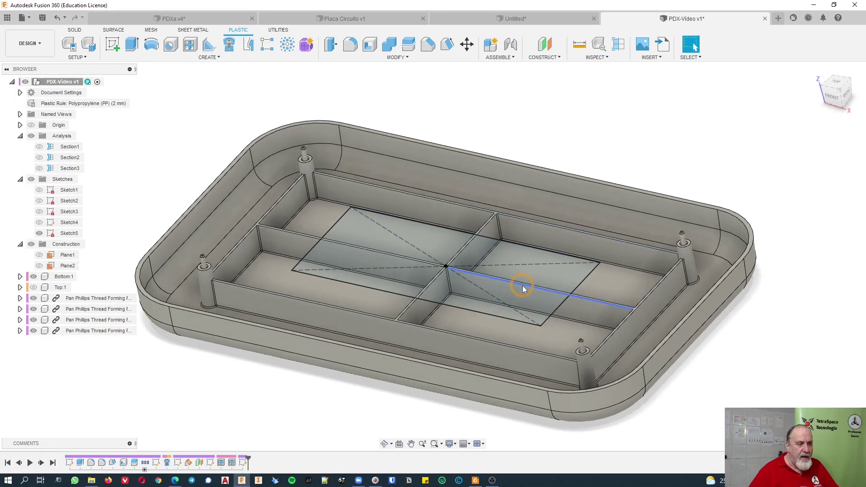
left_click(522, 80)
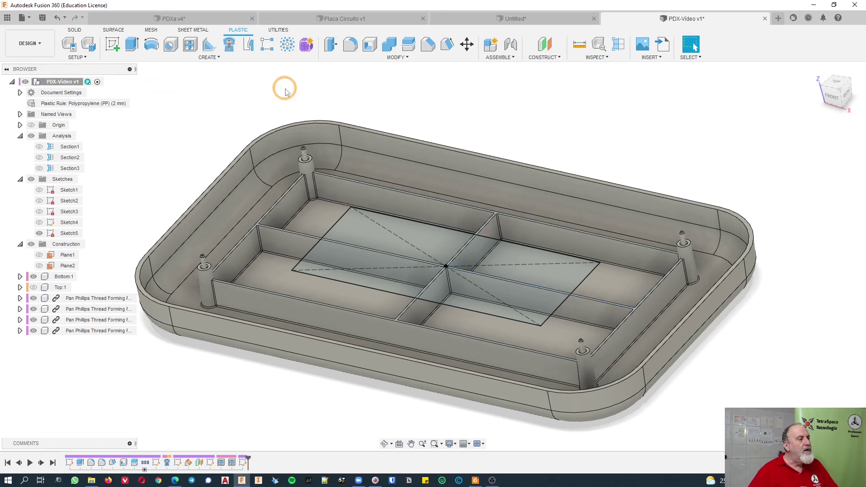
Start a Boss feature using the four corner points of the sketched rectangle
left_click(230, 46)
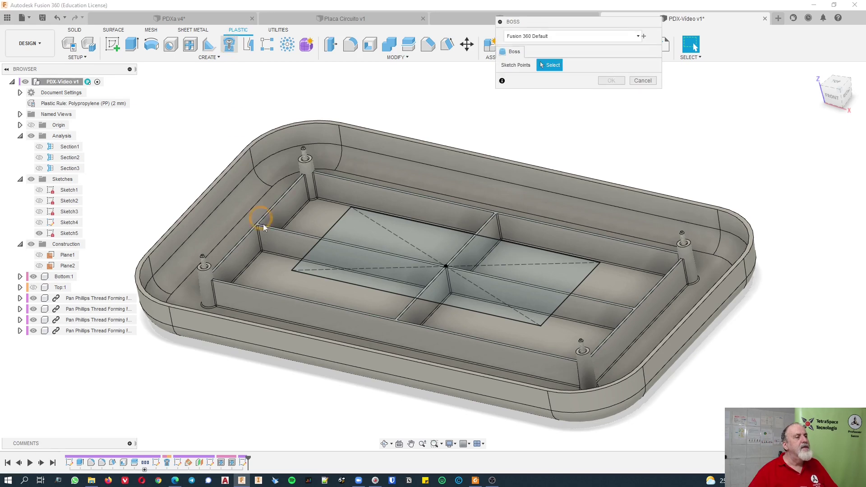
left_click(290, 270)
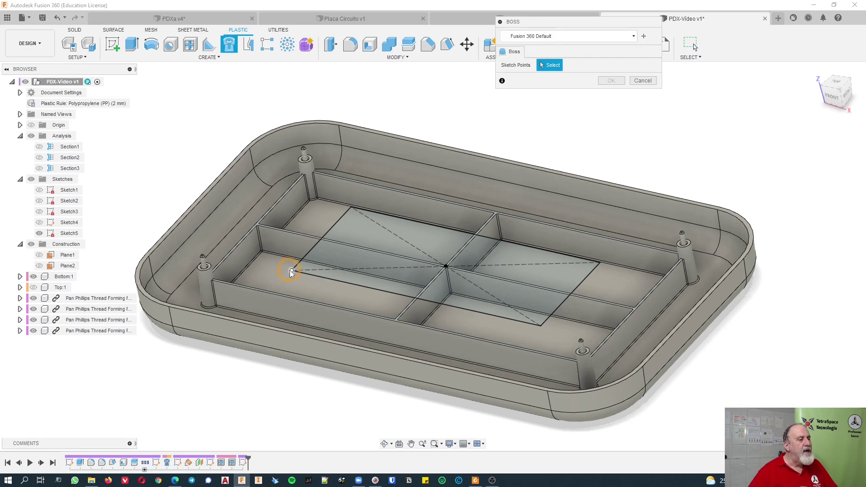
left_click(350, 203)
middle_click_drag(361, 234, 201, 215)
left_click(440, 244)
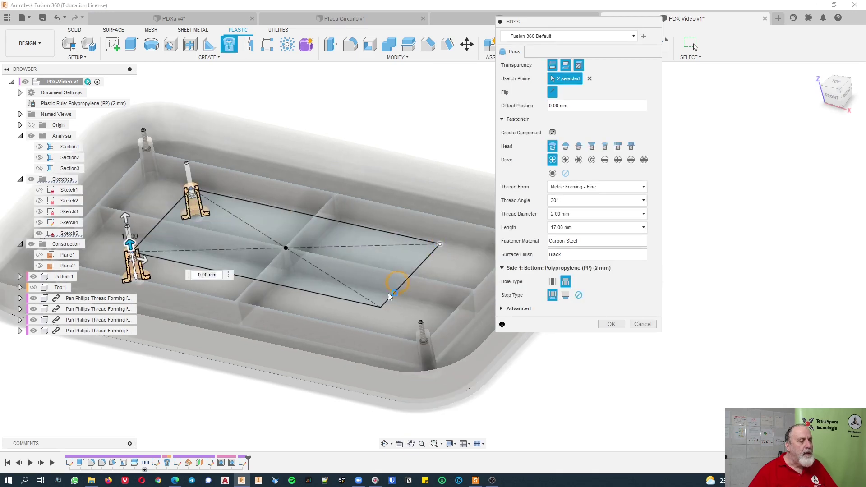
left_click(381, 306)
scroll(397, 244, "up", 3)
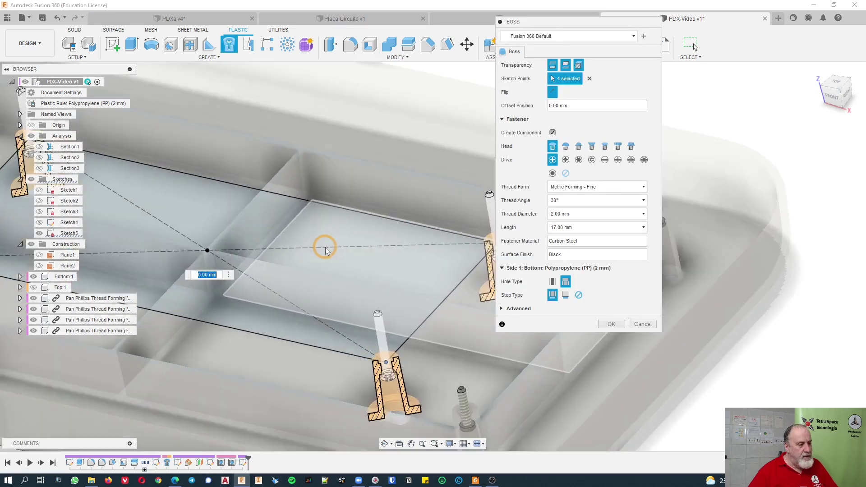
scroll(354, 236, "down", 4)
middle_click_drag(359, 239, 350, 282)
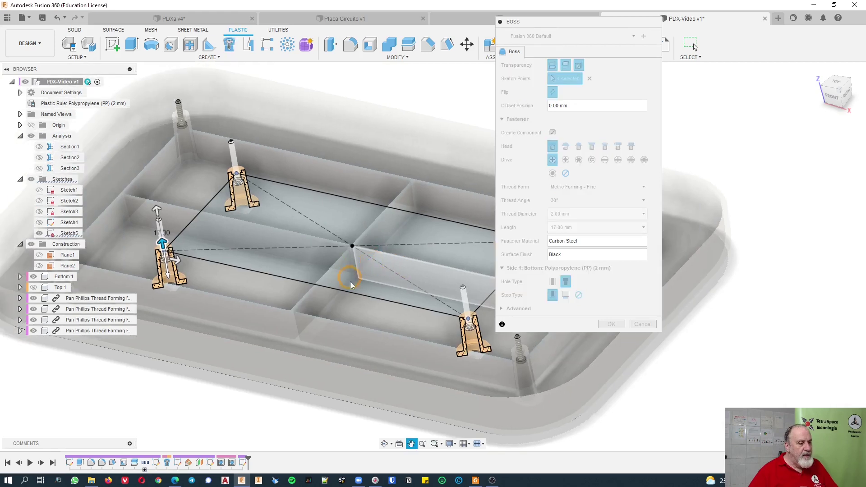
Flip the four bosses to the Side 2 form, inspect the stepped top in section, and create them
left_click(524, 154)
left_click(552, 93)
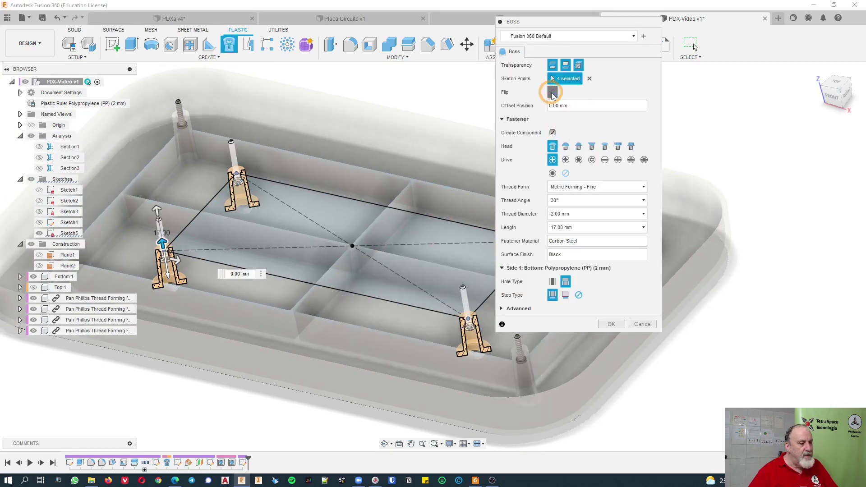
scroll(457, 277, "up", 5)
middle_click_drag(457, 288, 425, 267)
scroll(416, 233, "up", 3)
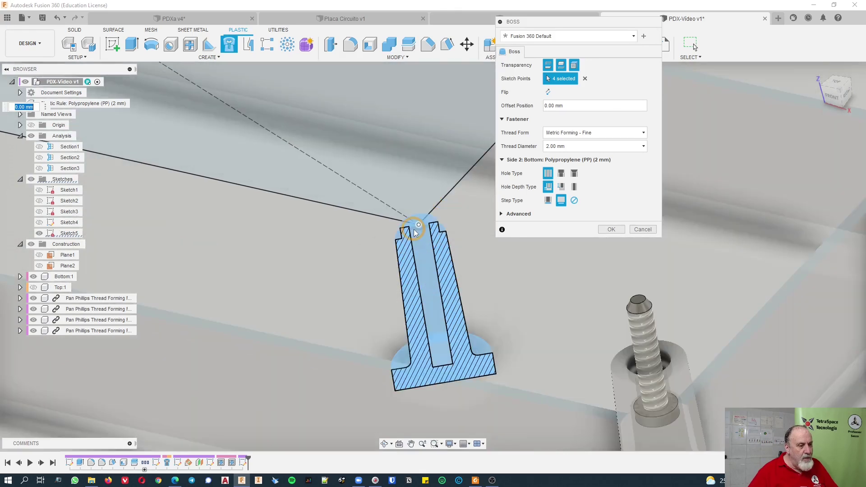
scroll(415, 232, "up", 2)
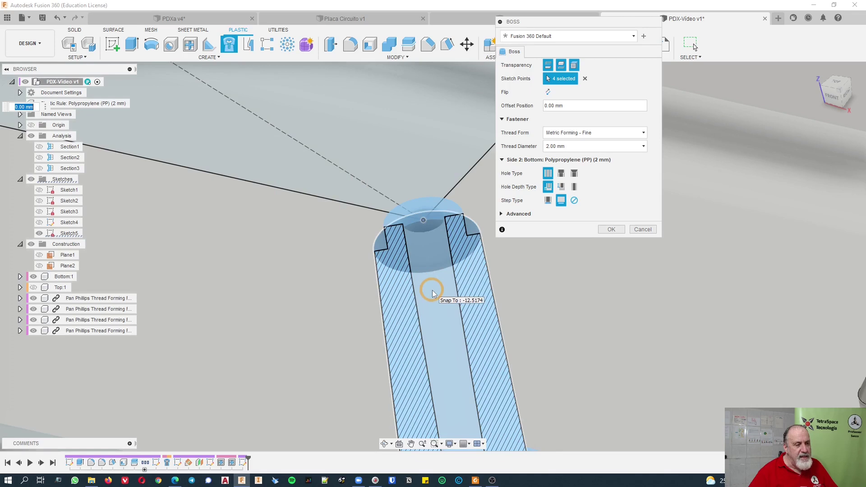
key("Return")
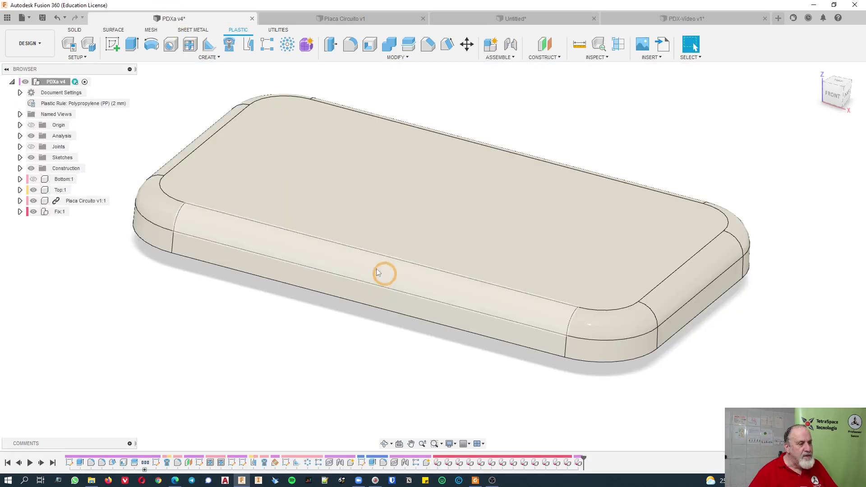
Switch to the PDXa v4 reference model, show Bottom instead of Top, and examine a ribbed boss under the board's corner
left_click(34, 190)
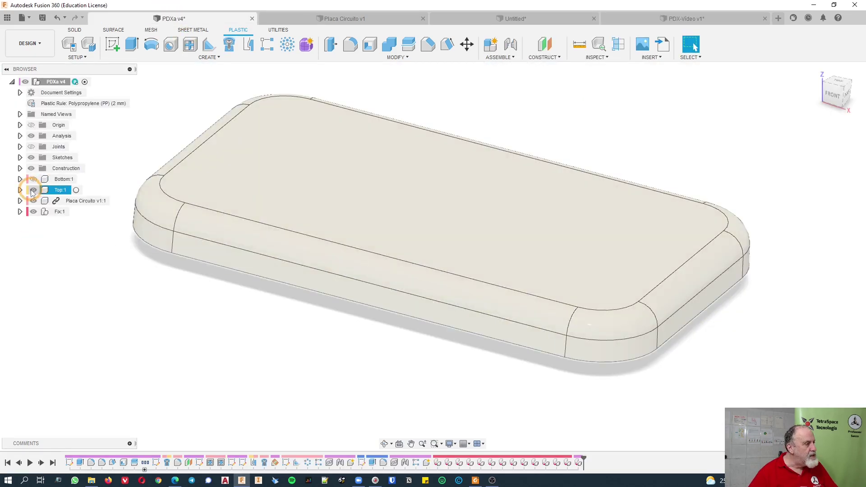
left_click(33, 190)
left_click(34, 179)
scroll(266, 247, "up", 5)
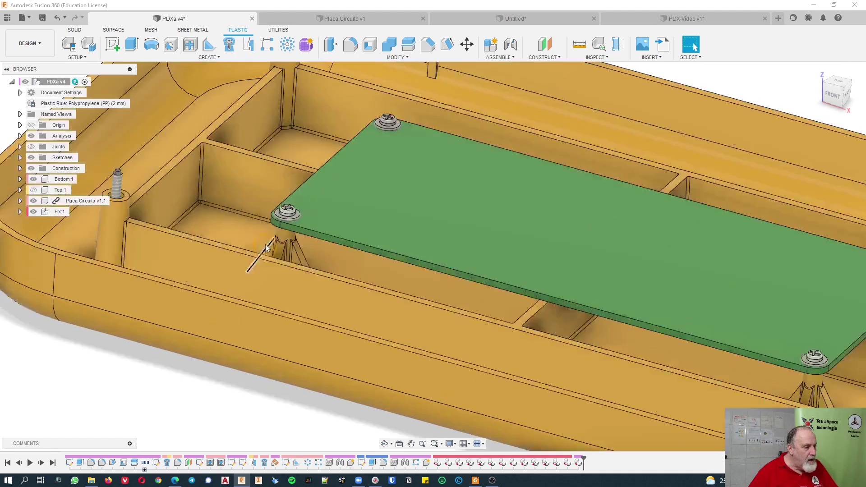
scroll(266, 247, "up", 3)
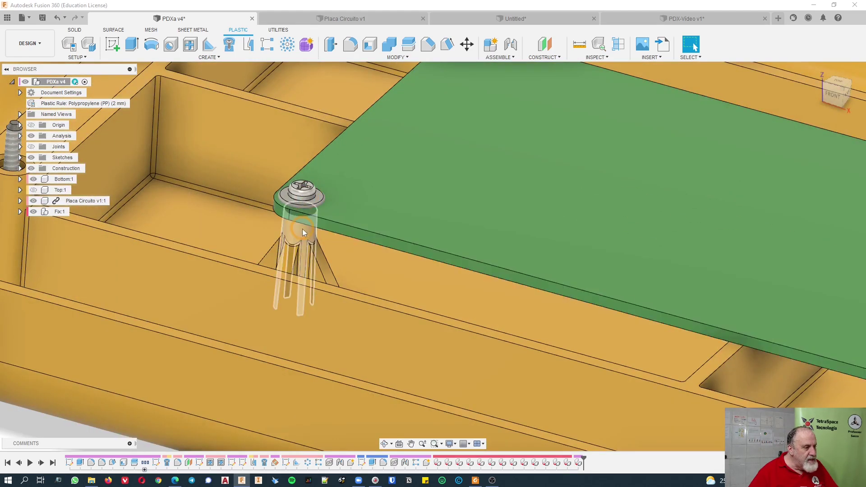
left_click(302, 231)
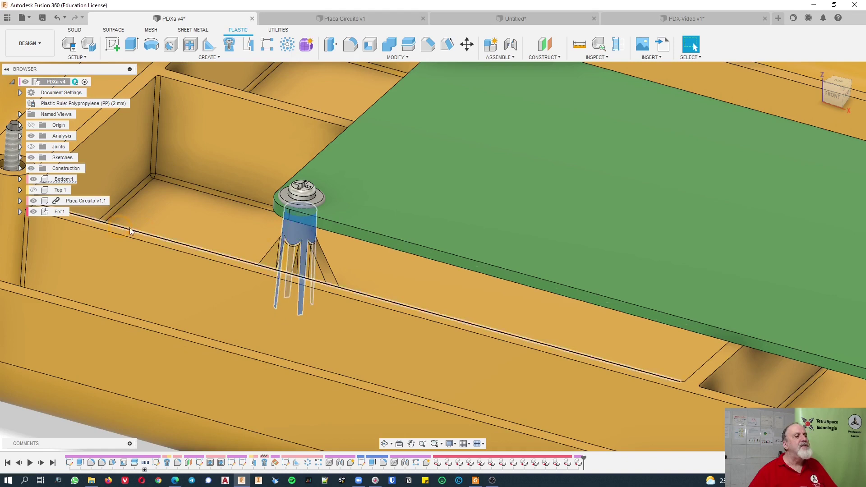
Switch back to the PDX-Vídeo v1 model and bring the new circuit board bosses into view
left_click(686, 19)
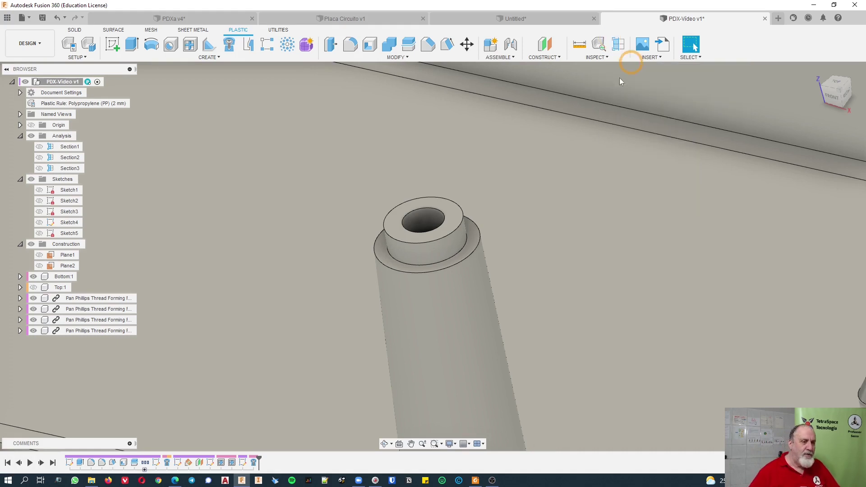
scroll(379, 153, "down", 5)
scroll(381, 157, "down", 5)
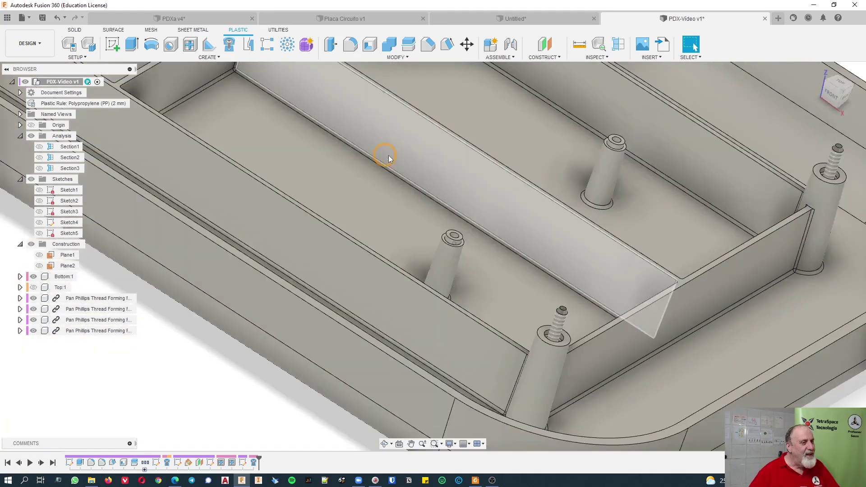
scroll(388, 155, "up", 8)
scroll(482, 188, "down", 5)
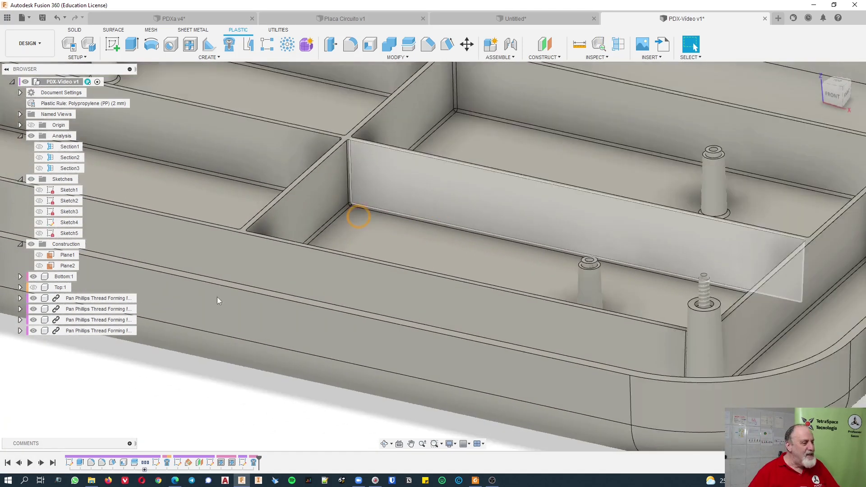
mouse_move(251, 474)
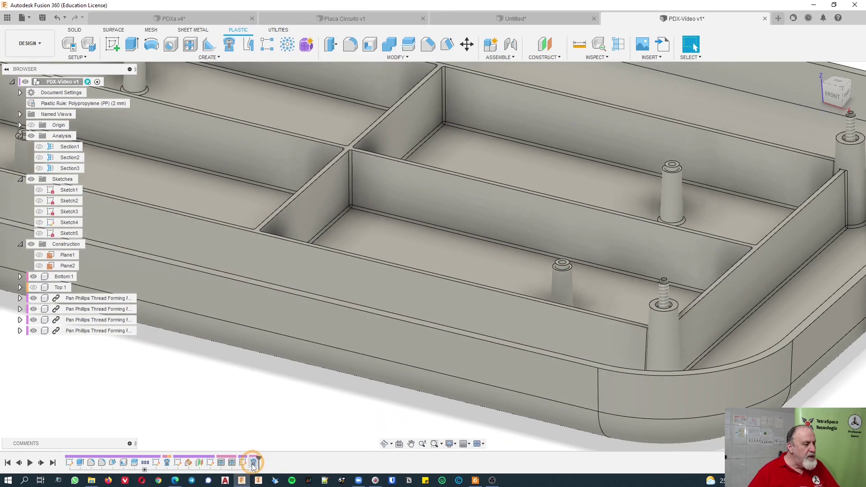
left_click(253, 463)
right_click(253, 464)
left_click(301, 384)
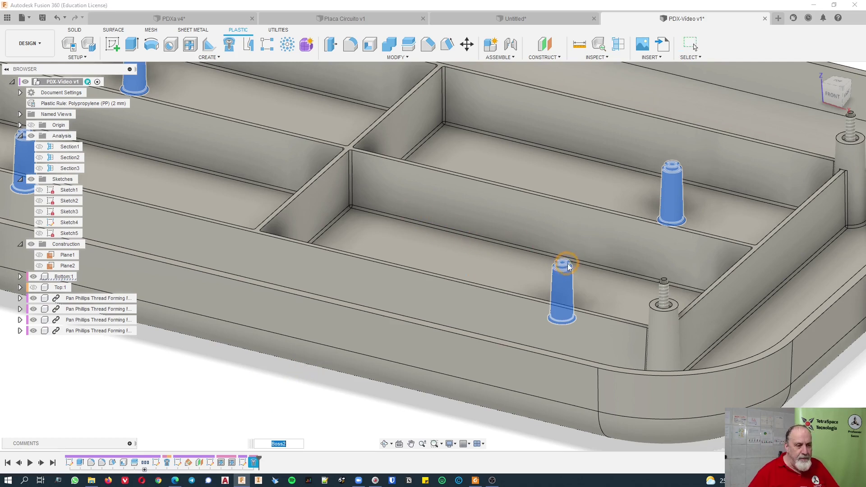
scroll(567, 266, "up", 5)
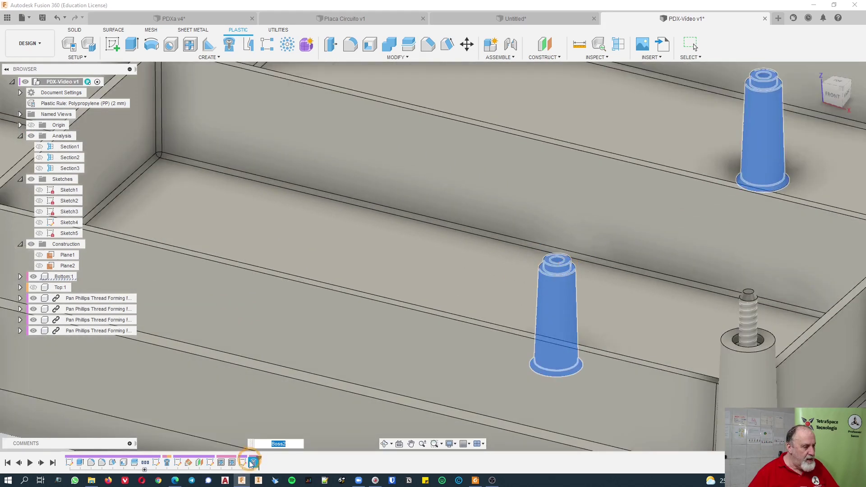
left_click(254, 463)
key("Escape")
key("Escape")
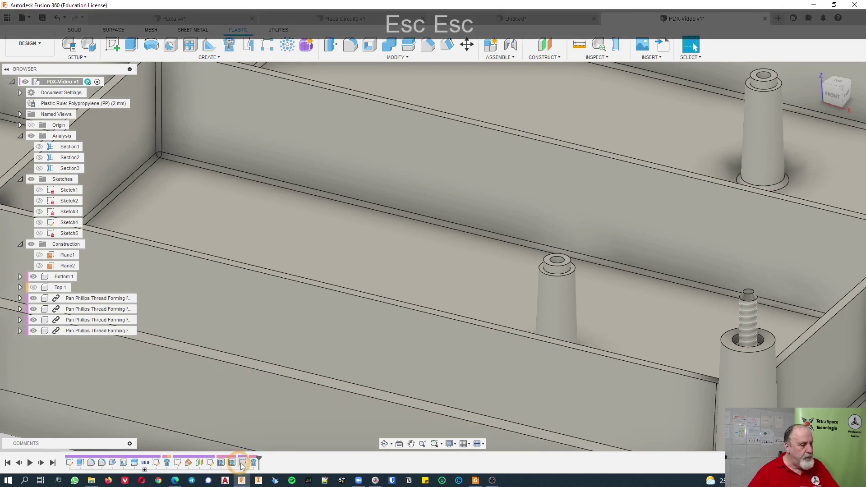
Reopen the four circuit board bosses for editing and expand the advanced Side 2 dimensions
right_click(252, 464)
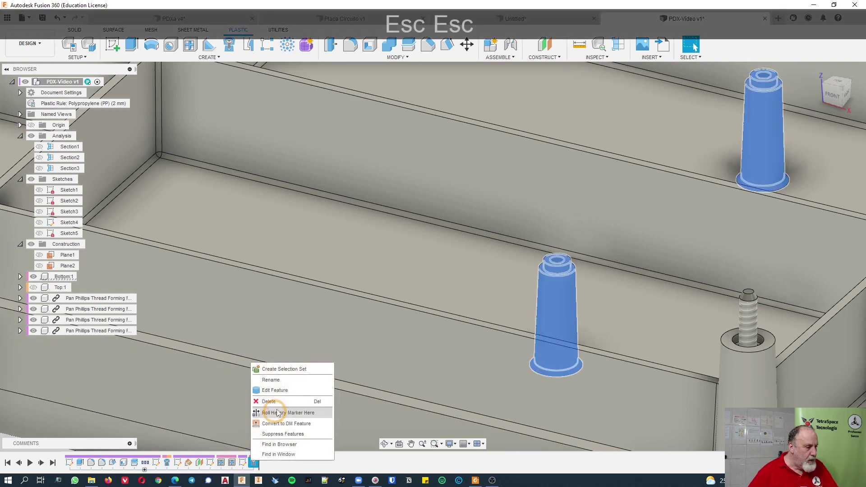
left_click(299, 389)
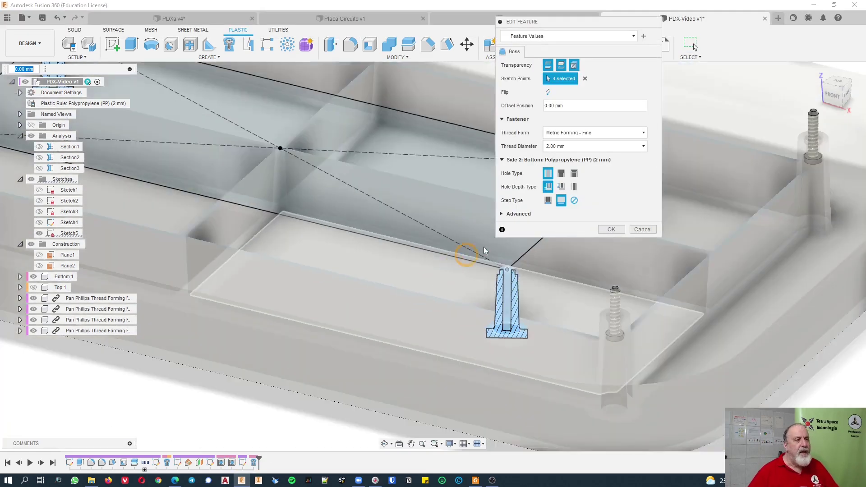
scroll(507, 262, "up", 5)
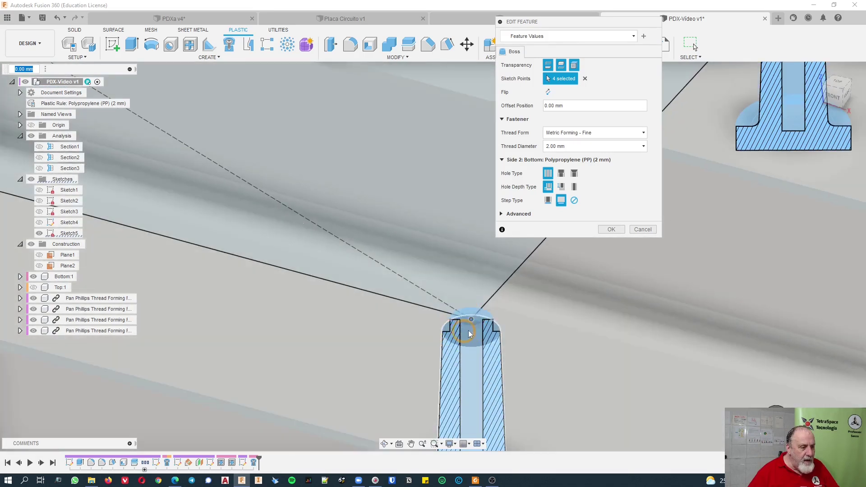
scroll(469, 334, "down", 6)
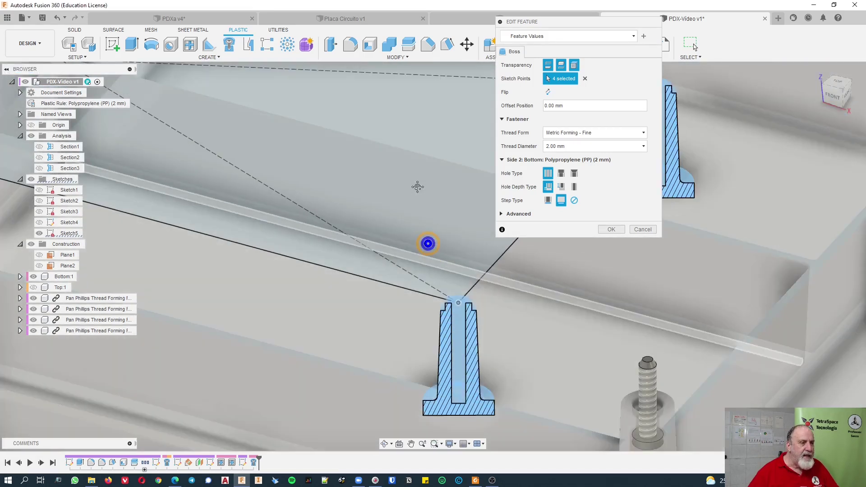
middle_click_drag(428, 245, 339, 187)
scroll(406, 225, "down", 1)
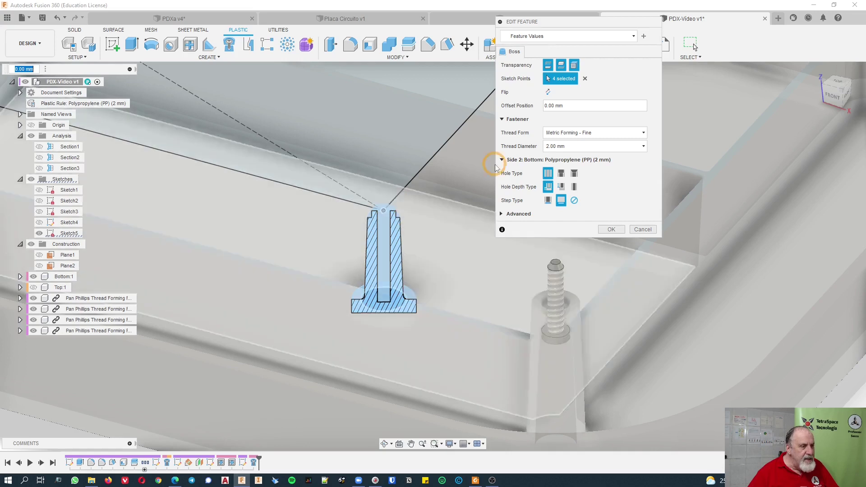
left_click(502, 215)
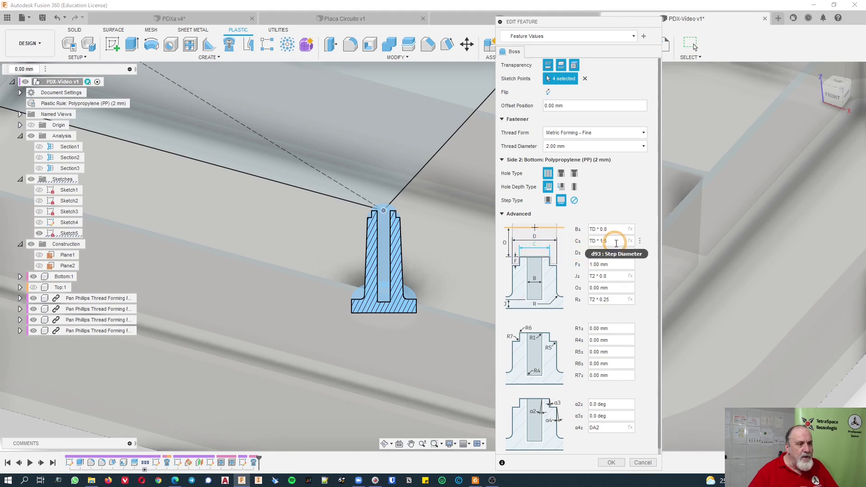
Set the step depth F2 of the bosses to 1.5 mm
left_click(597, 242)
left_click(601, 241)
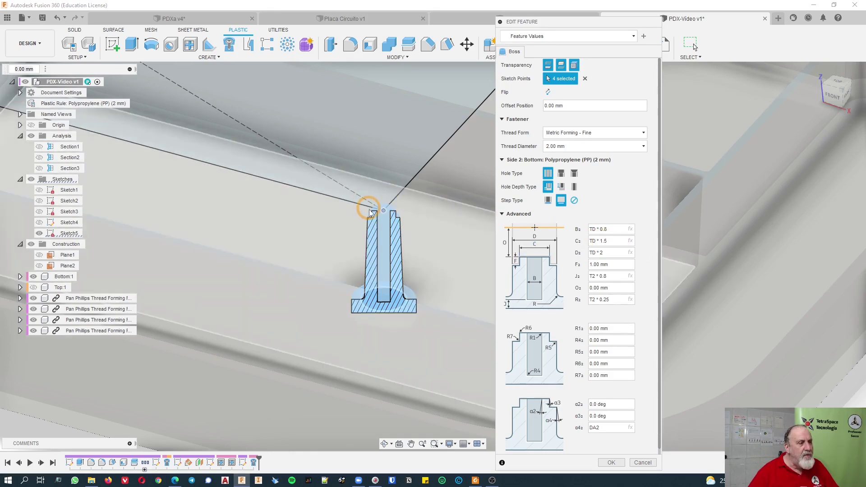
scroll(371, 211, "up", 4)
left_click(524, 255)
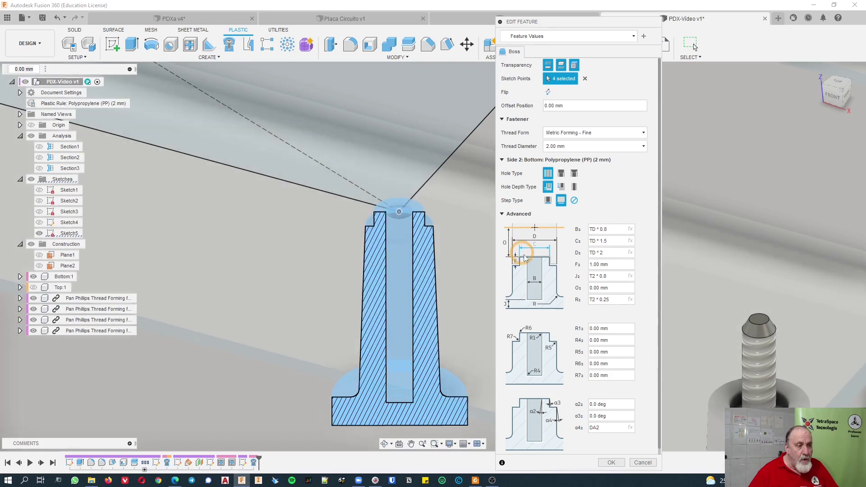
left_click(620, 263)
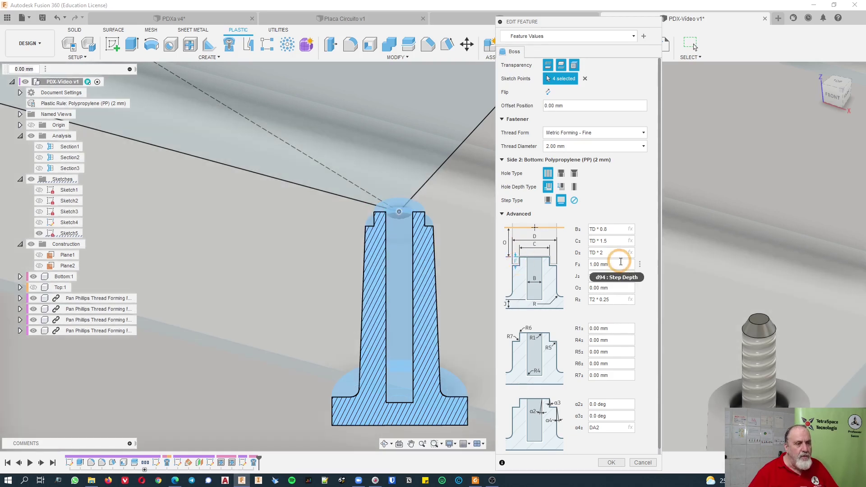
double_click(622, 262)
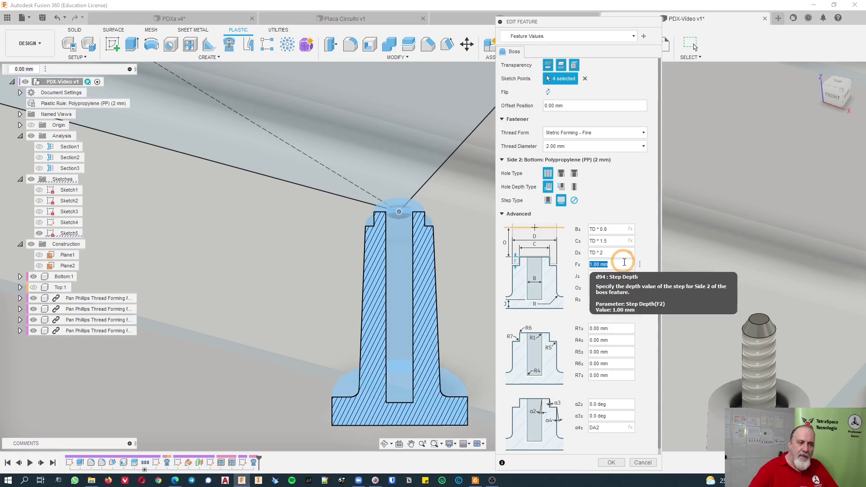
type("1.56")
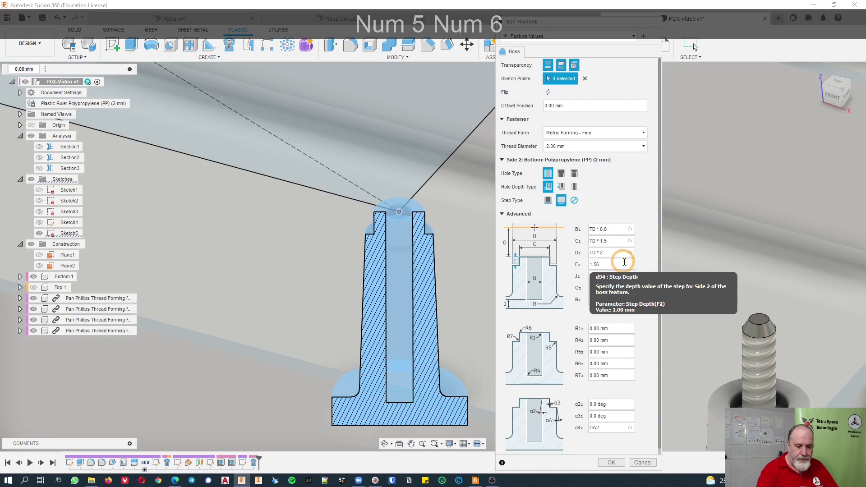
key("BackSpace")
Set the hole draft angle α2 of the bosses to 0.5 degrees
scroll(550, 312, "down", 1)
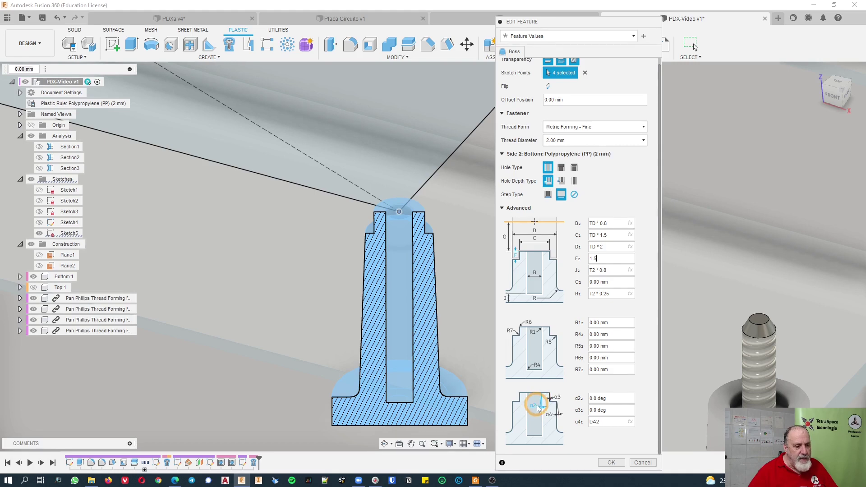
left_click(436, 273)
left_click(404, 321)
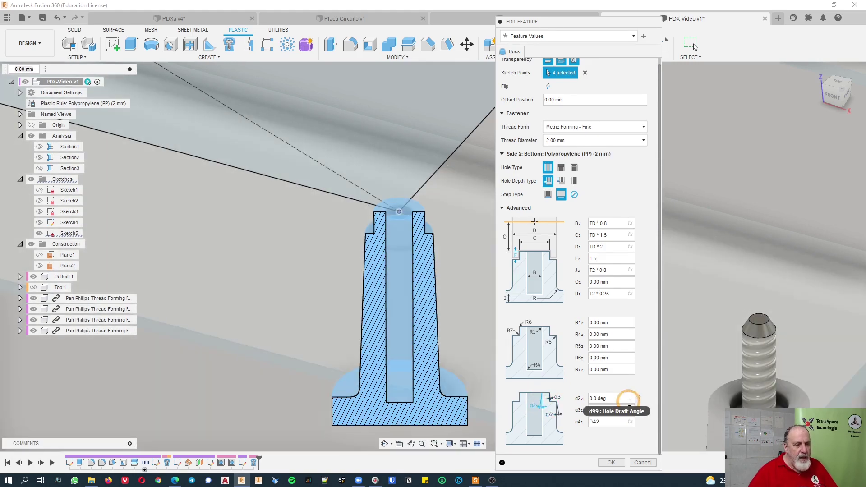
double_click(628, 400)
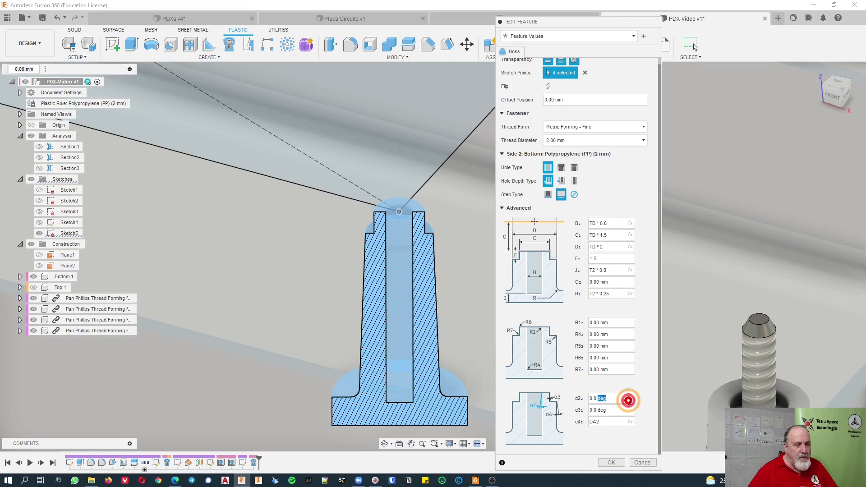
type(".5")
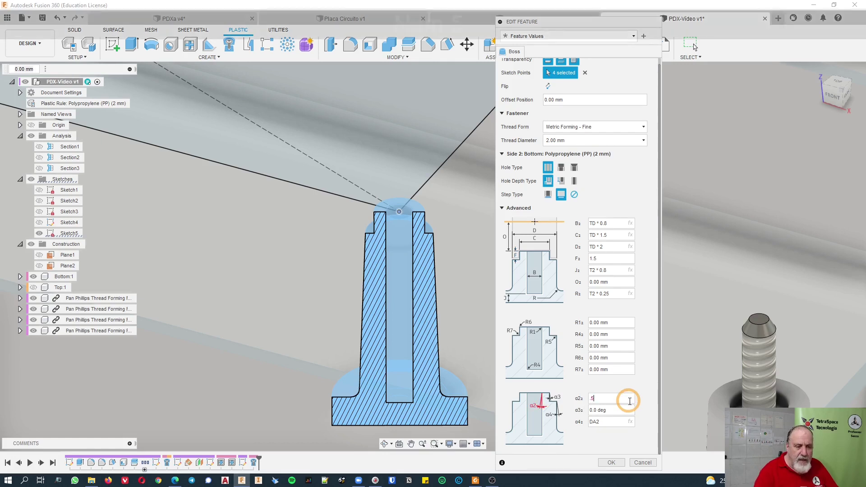
Link the step's draft angle α3 to the boss draft angle parameter DA2 and accept the edited bosses
left_click(620, 413)
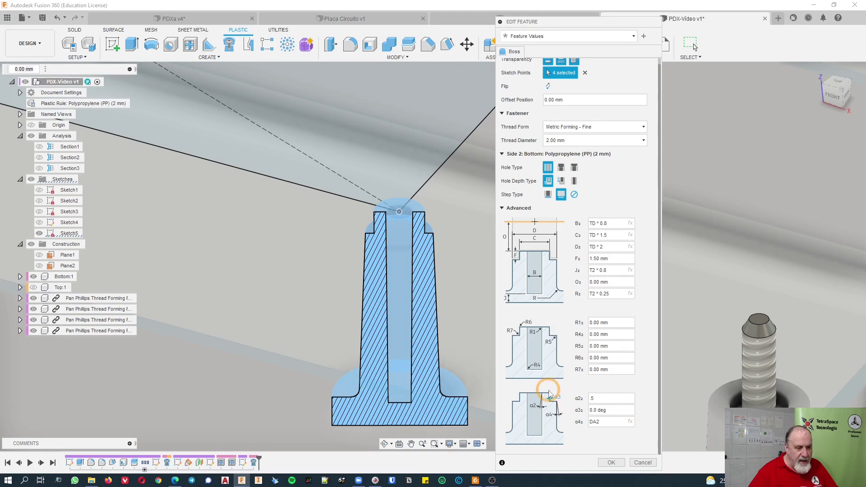
left_click_drag(619, 413, 572, 406)
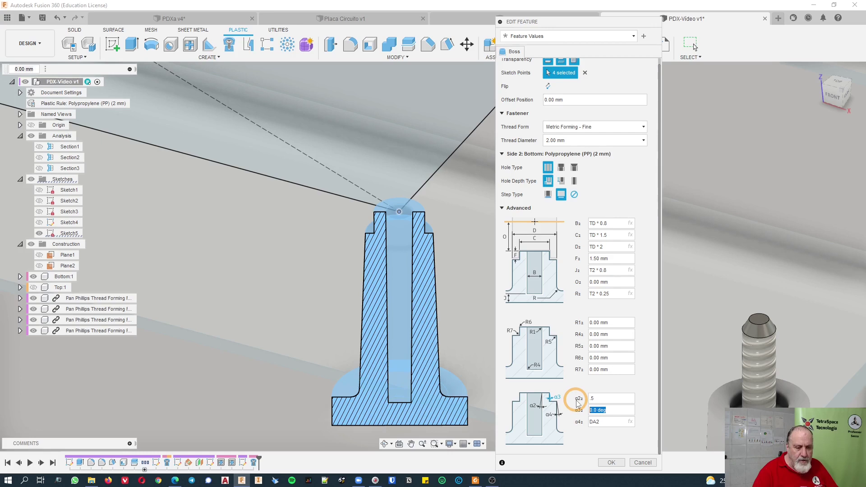
type("d")
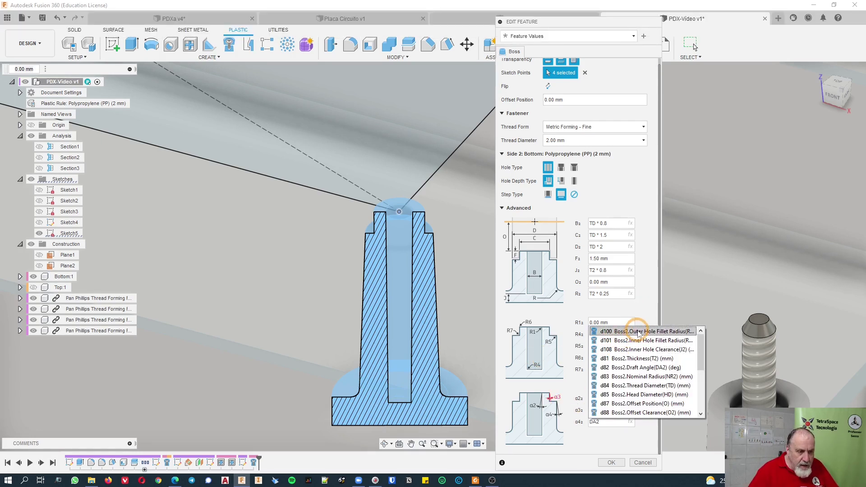
type("a")
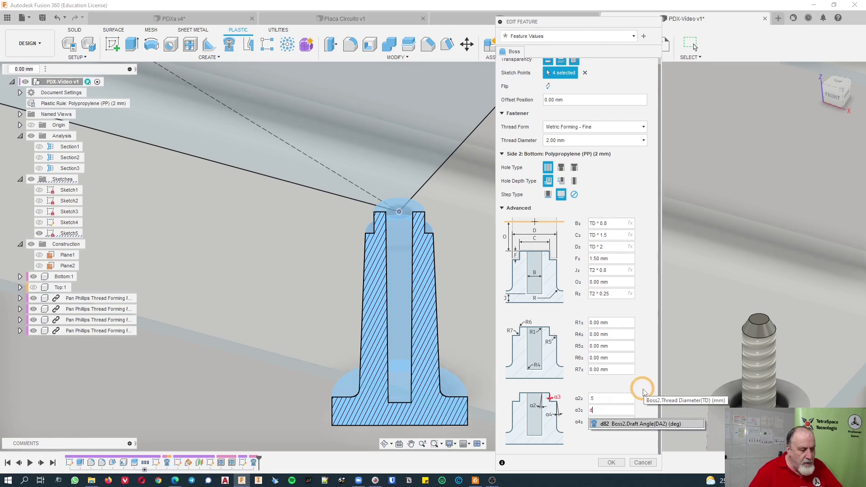
left_click(643, 426)
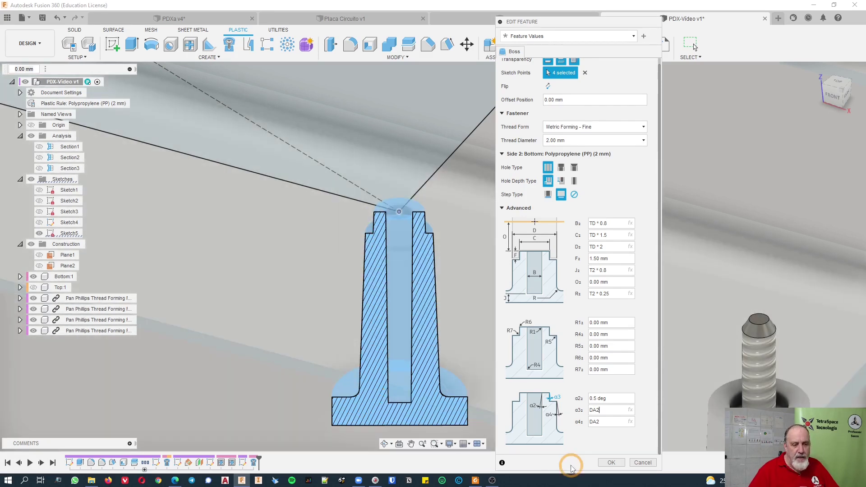
left_click(612, 462)
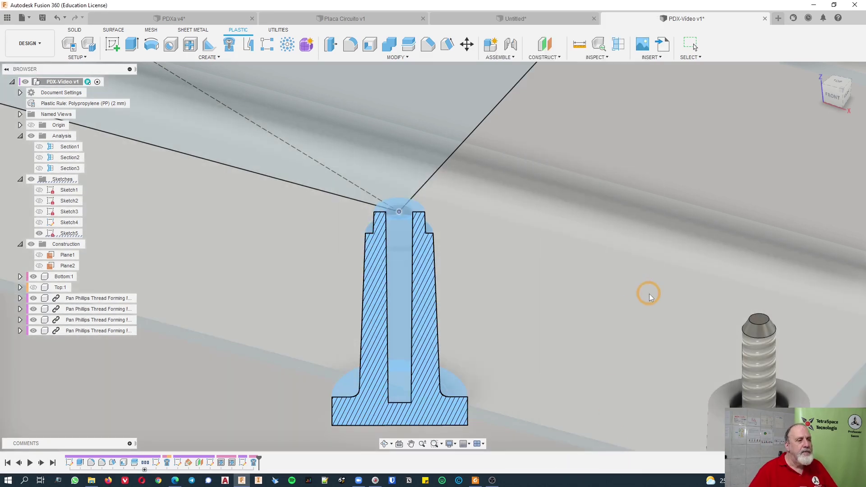
Show Sketch5, the rectangle with diagonals joining the four bosses, over the whole case bottom
scroll(648, 294, "down", 10)
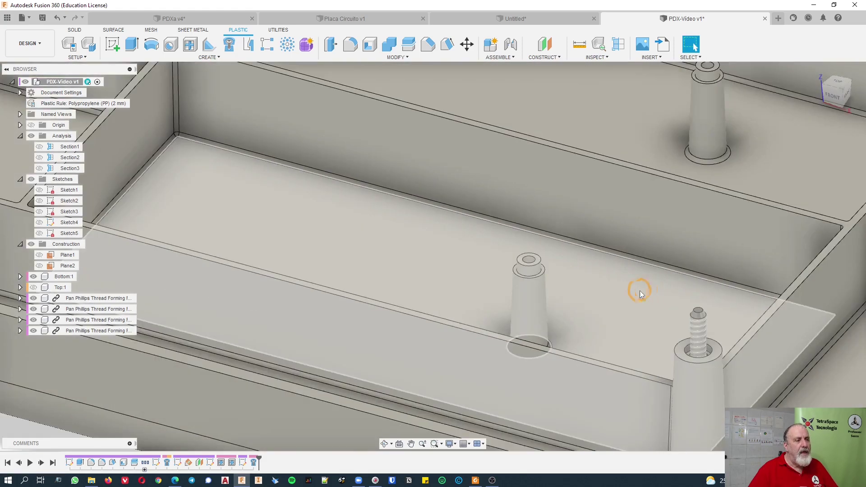
middle_click_drag(587, 260, 645, 272, "shift")
middle_click_drag(272, 251, 325, 250)
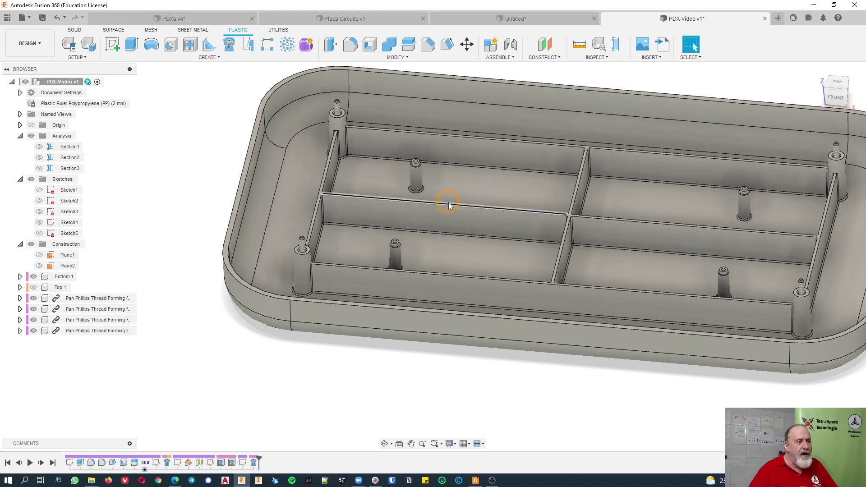
scroll(431, 184, "up", 5)
scroll(432, 183, "down", 5)
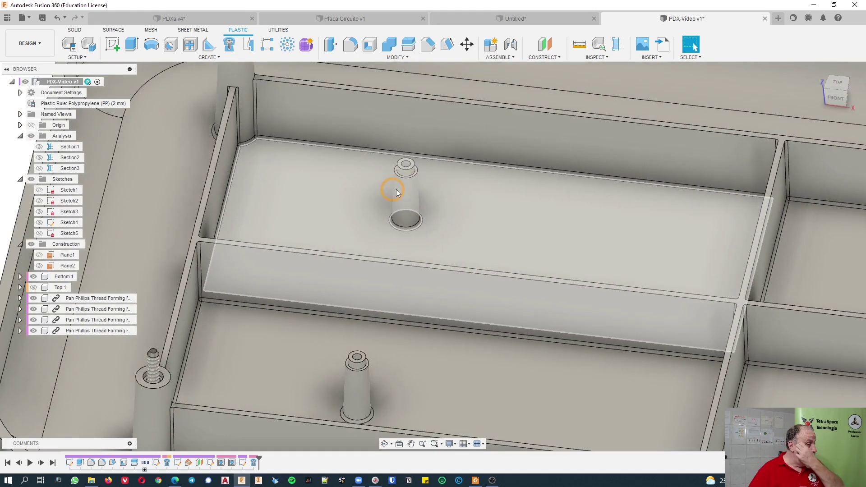
left_click(39, 233)
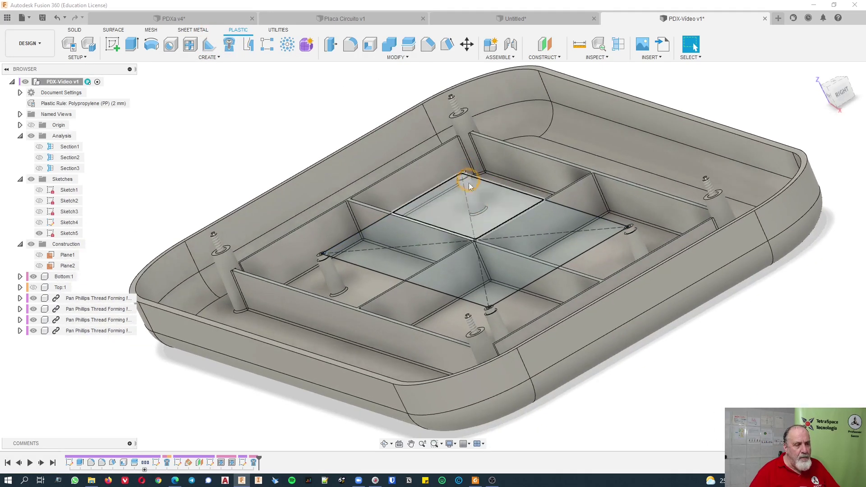
scroll(474, 191, "up", 3)
key("F6")
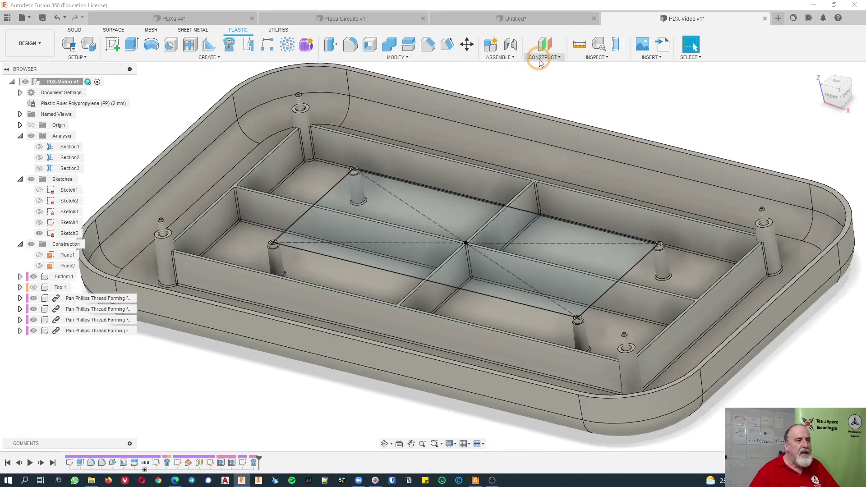
Create a construction plane at -90 degrees through the long rear line of the boss rectangle
left_click(542, 57)
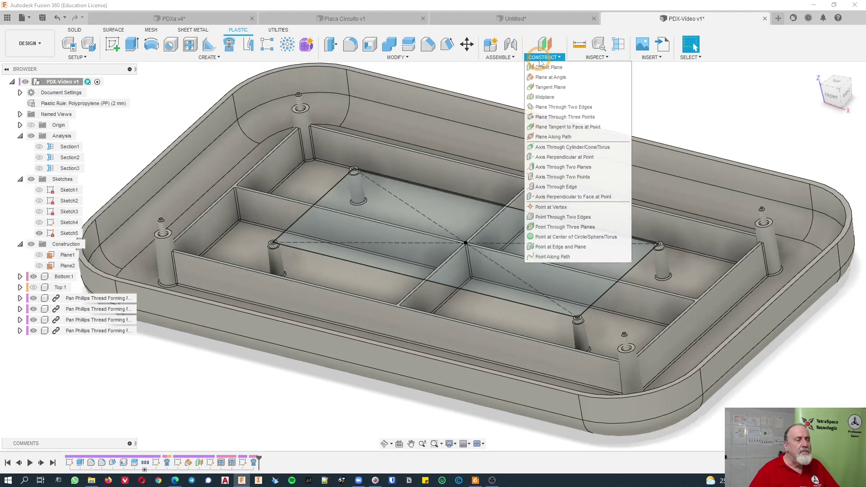
left_click(562, 78)
scroll(404, 174, "up", 5)
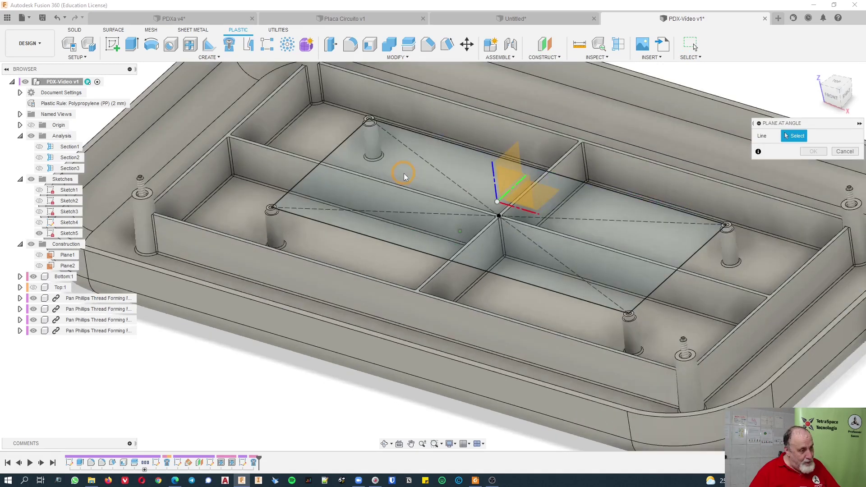
scroll(428, 156, "down", 4)
scroll(427, 160, "up", 3)
mouse_move(426, 159)
middle_mouse_down("shift")
mouse_move(443, 163)
mouse_move(454, 138)
mouse_move(418, 171)
middle_mouse_up("shift")
left_click(456, 141)
scroll(449, 149, "down", 5)
left_click_drag(419, 171, 310, 258)
mouse_move(310, 258)
middle_mouse_down("shift")
mouse_move(329, 261)
mouse_move(306, 252)
middle_mouse_up("shift")
scroll(309, 251, "up", 5)
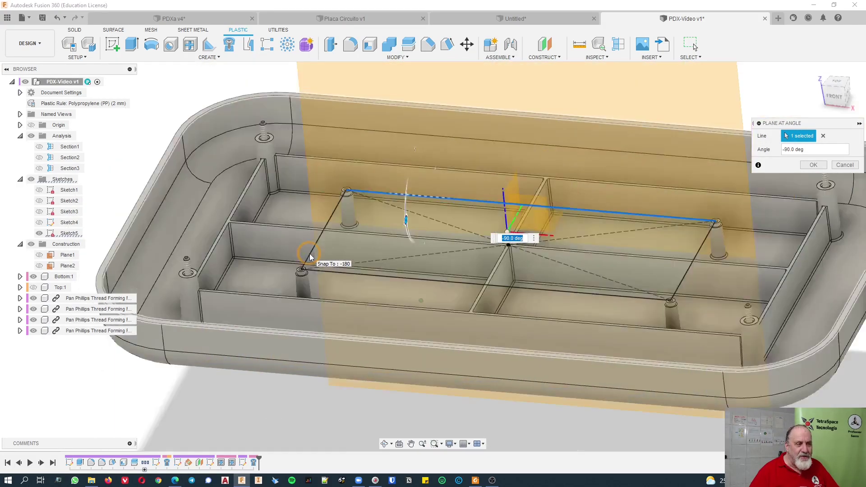
left_click(812, 167)
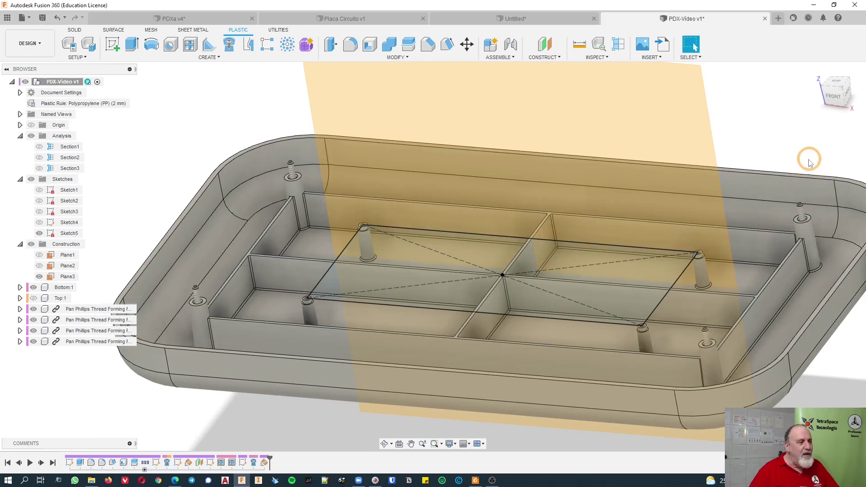
Start a sketch on the new angled plane and switch its linetype to construction
left_click(75, 58)
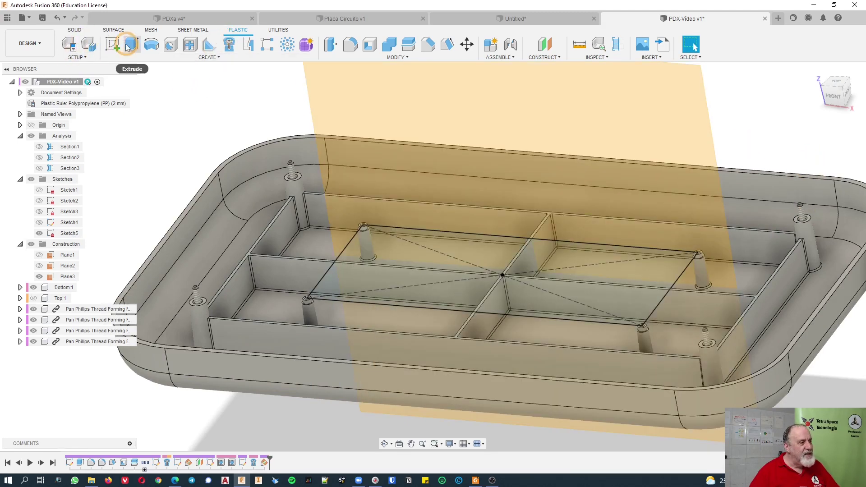
left_click(113, 43)
left_click(473, 107)
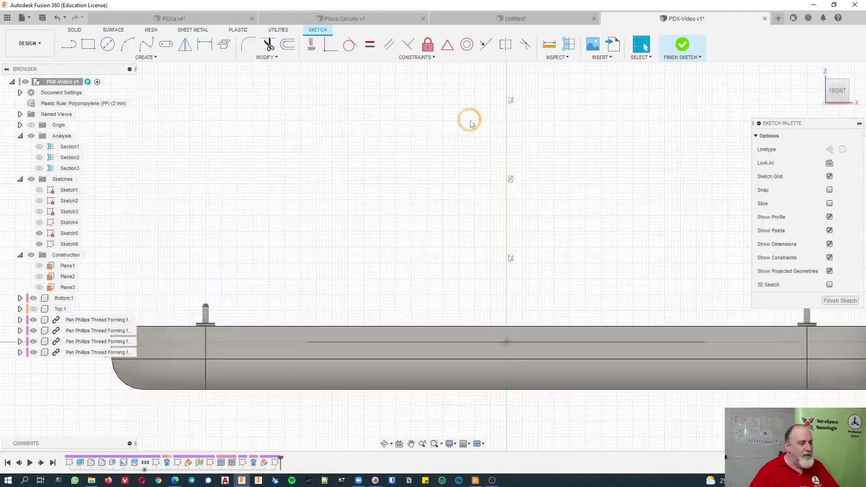
mouse_move(471, 122)
middle_mouse_down("shift")
mouse_move(415, 209)
mouse_move(431, 199)
mouse_move(428, 143)
mouse_move(541, 155)
middle_mouse_up("shift")
scroll(441, 201, "up", 5)
left_click(831, 152)
Intersect the rear boss's outer face and the case floor face with the sketch plane as reference lines
left_click(223, 46)
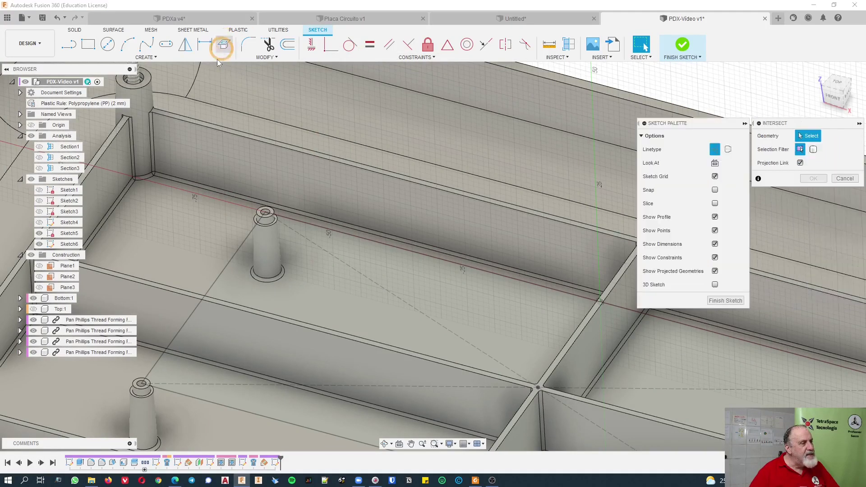
left_click(146, 57)
left_click(106, 207)
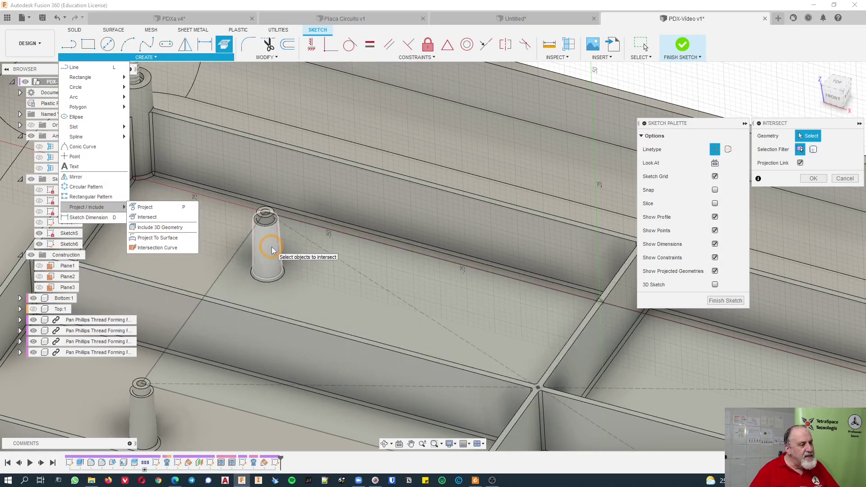
left_click(272, 250)
left_click(332, 315)
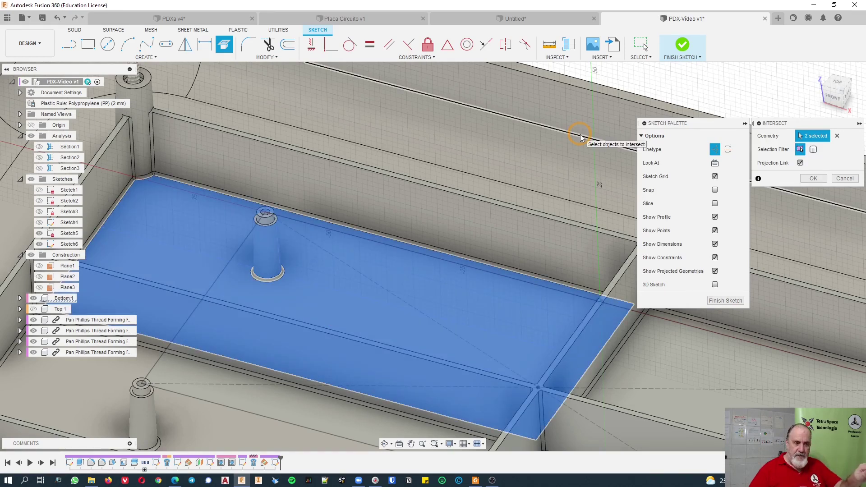
scroll(580, 209, "up", 5)
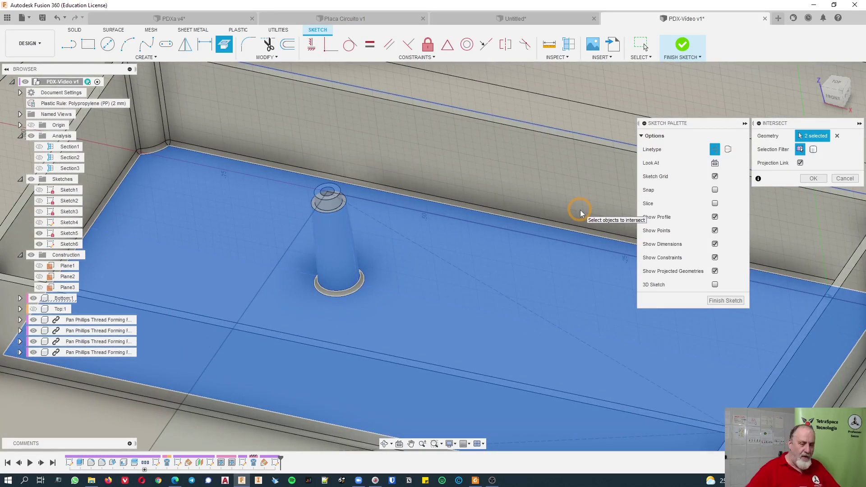
middle_click_drag(581, 223, 581, 212)
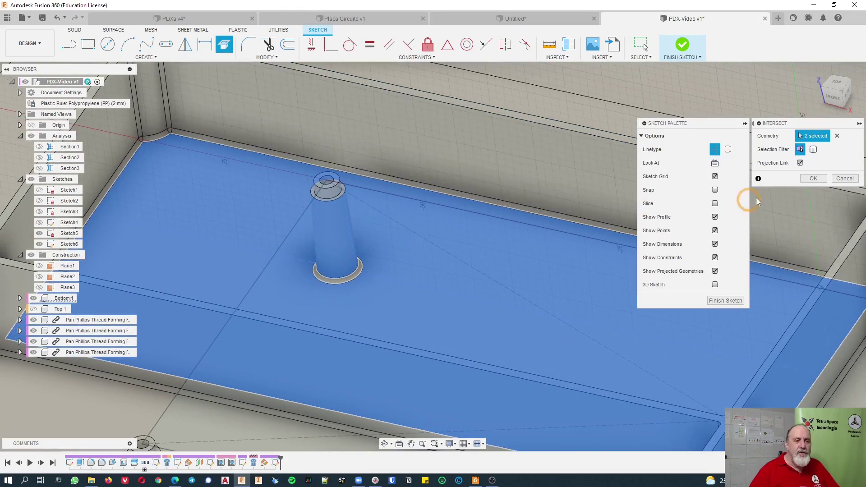
left_click(814, 179)
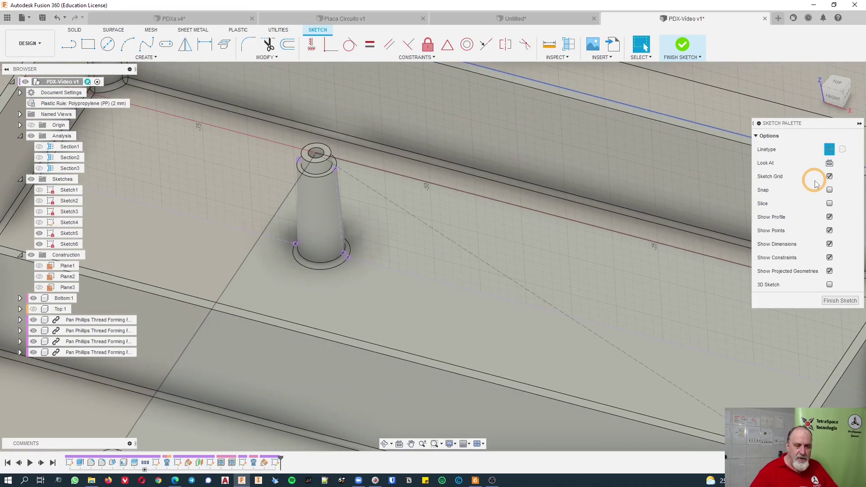
Switch back to normal linetype and draw a sloped line from the boss's side down to the floor reference line
left_click(833, 148)
scroll(288, 226, "up", 2)
scroll(499, 260, "up", 1)
scroll(499, 261, "up", 1)
scroll(506, 255, "down", 2)
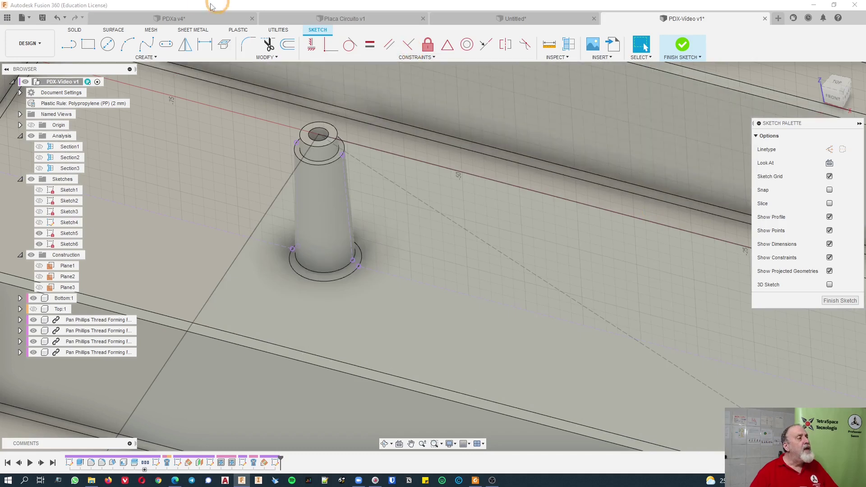
left_click(67, 45)
left_click(348, 198)
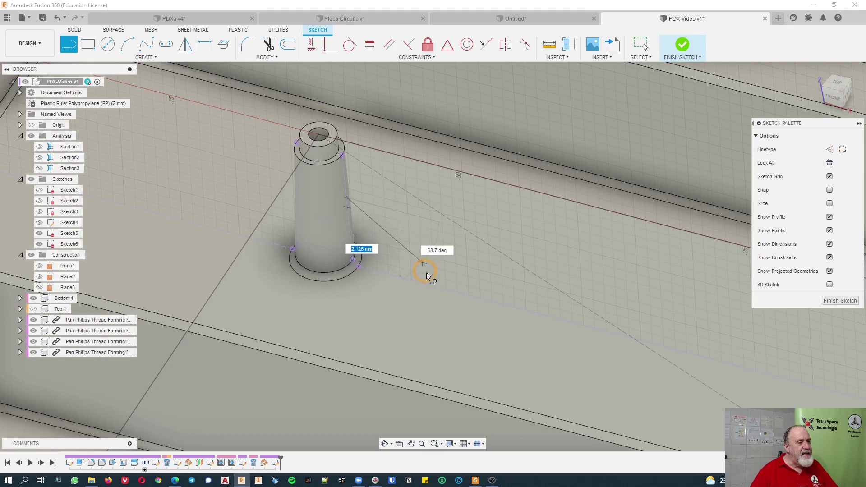
left_click(415, 280)
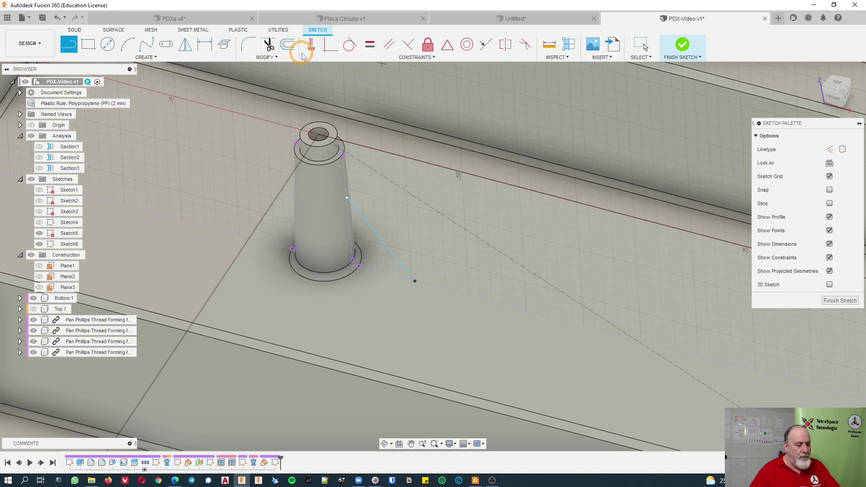
Project the center point on top of the boss into the sketch
key("p")
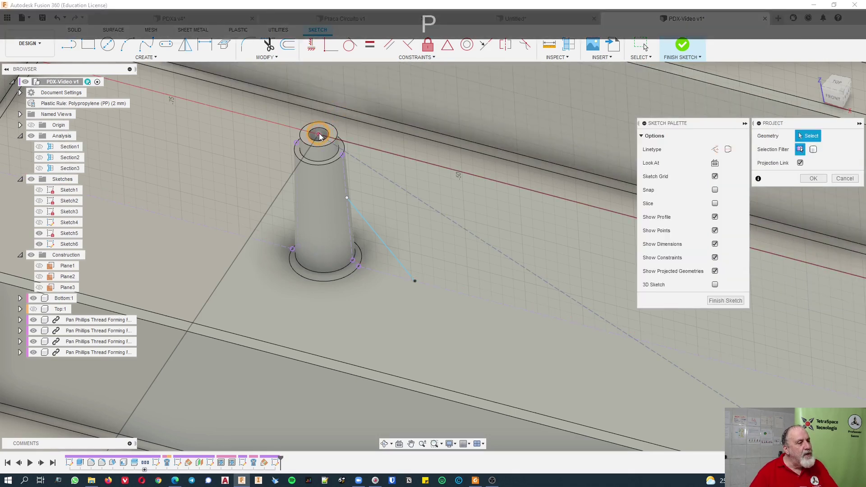
left_click(750, 161)
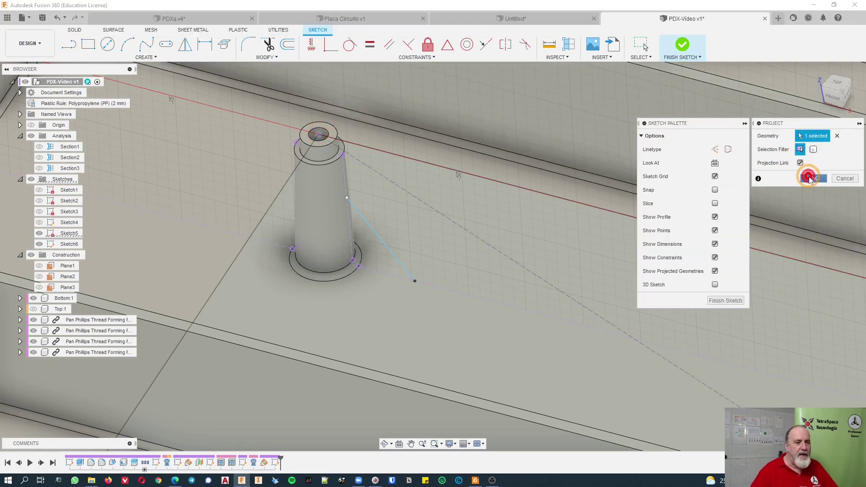
left_click(809, 178)
left_click(204, 45)
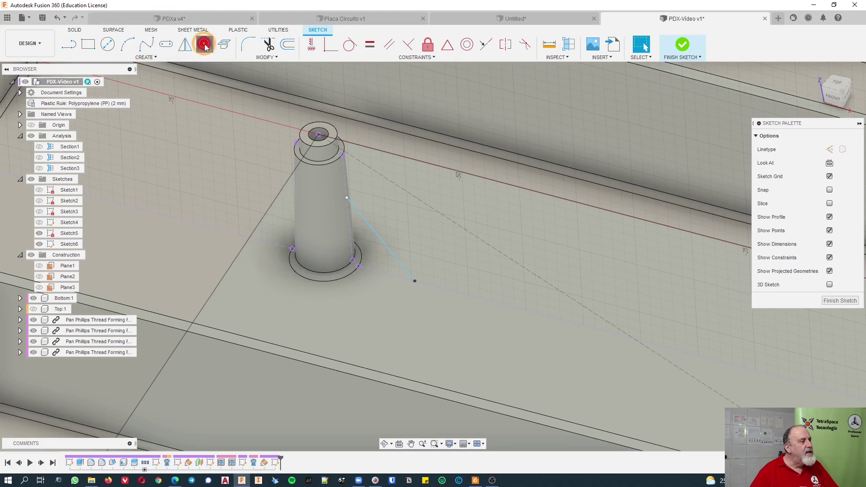
left_click(311, 122)
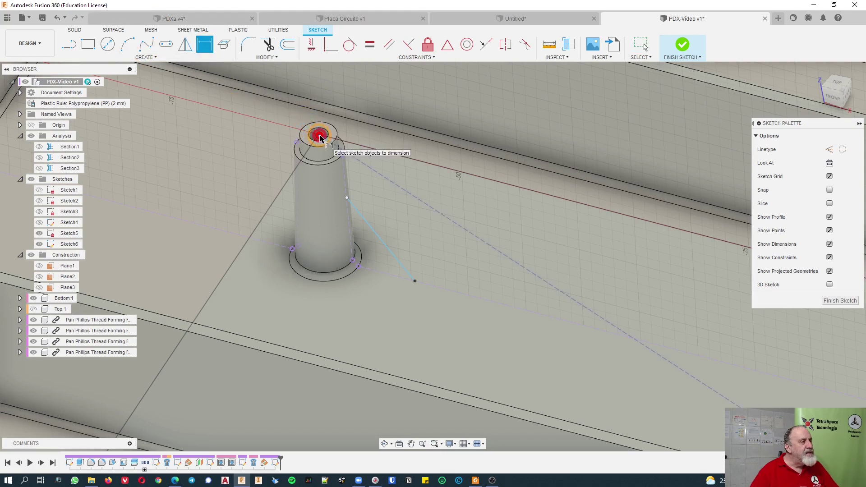
left_click(415, 281)
left_click(392, 99)
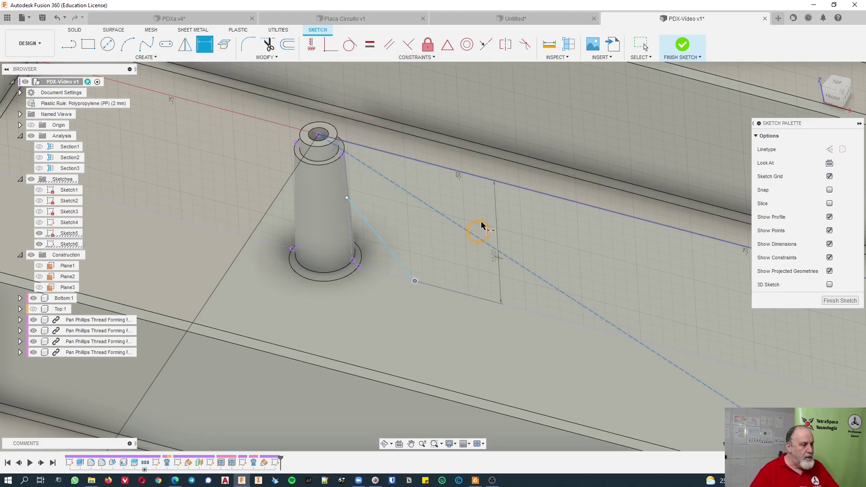
key("Escape")
key("Escape")
Dimension the horizontal distance from the boss center to the sloped line's lower endpoint as 8 mm
left_click(207, 46)
left_click(313, 138)
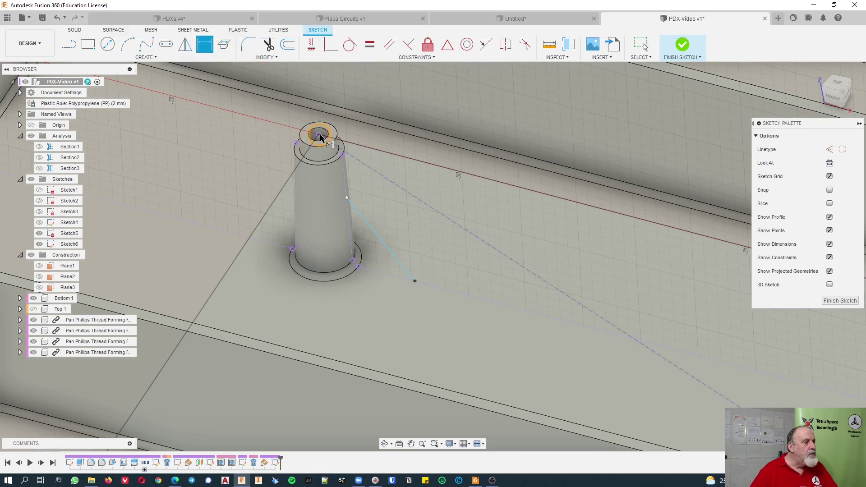
left_click(416, 246)
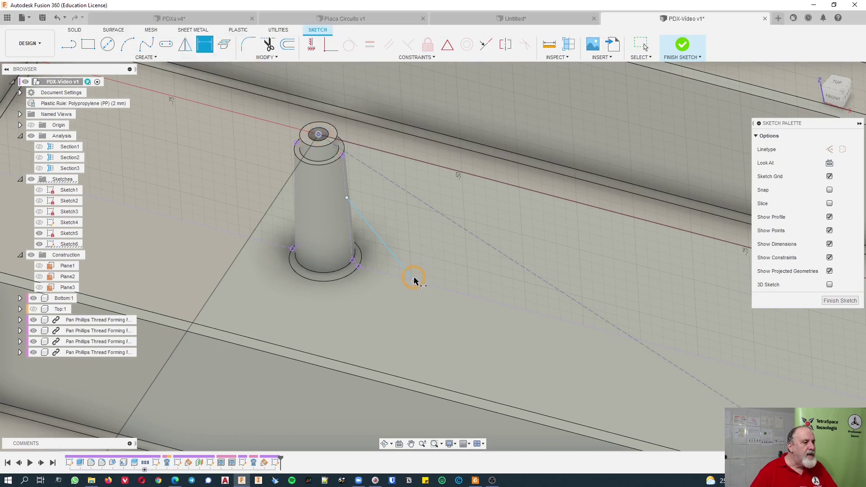
left_click(361, 82)
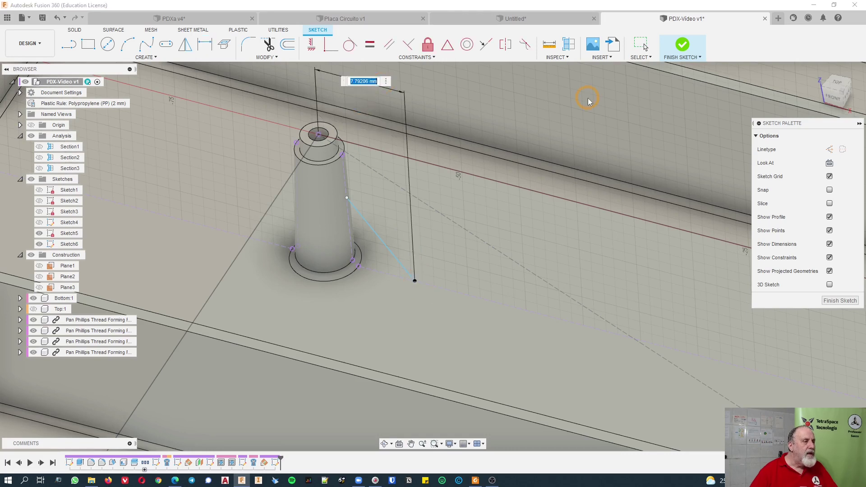
type("80")
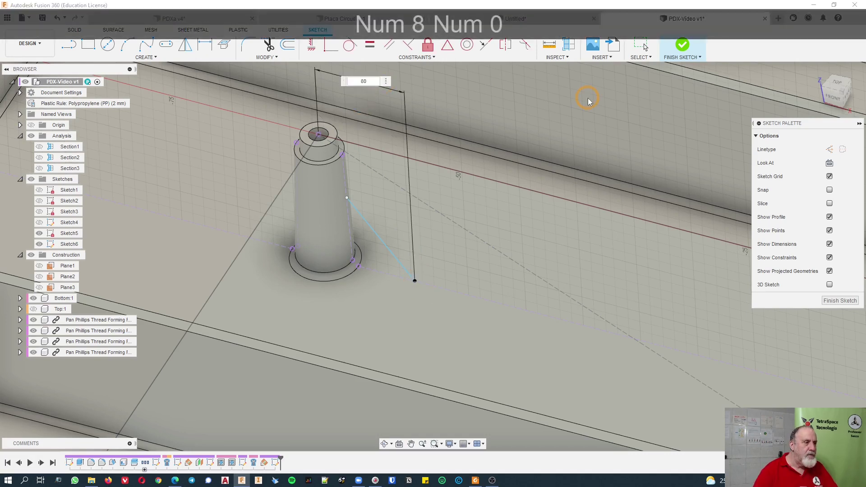
key("BackSpace")
key("Return")
Dimension the height of the sloped line's upper endpoint above the floor reference line as 8 mm
scroll(351, 326, "down", 4)
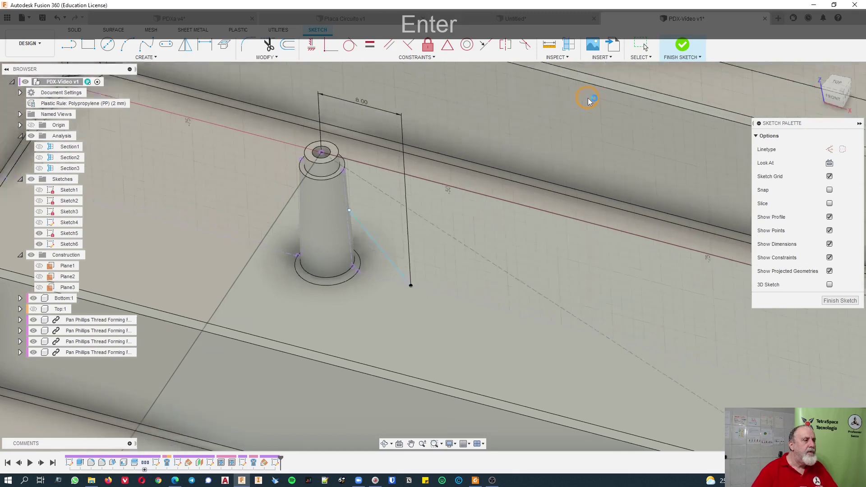
left_click(413, 306)
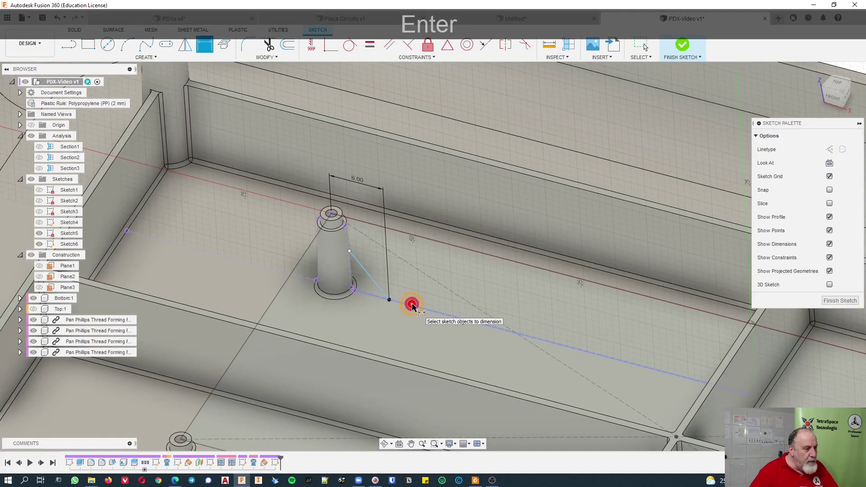
left_click(409, 280)
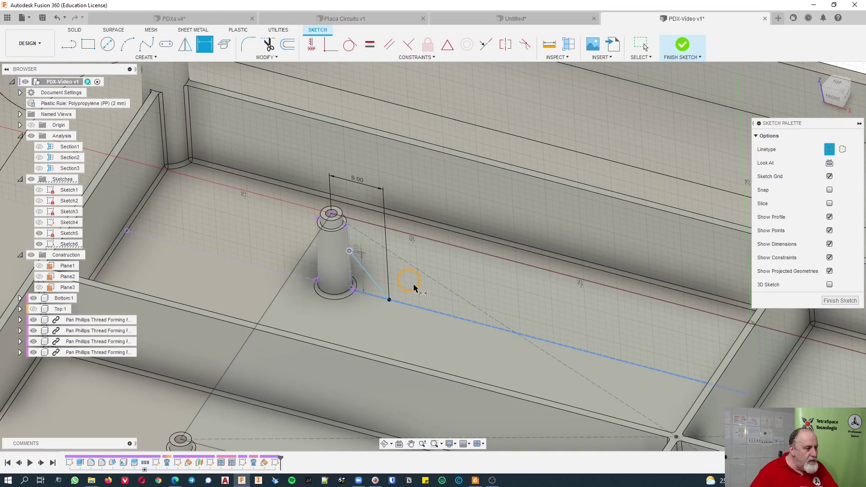
left_click(432, 289)
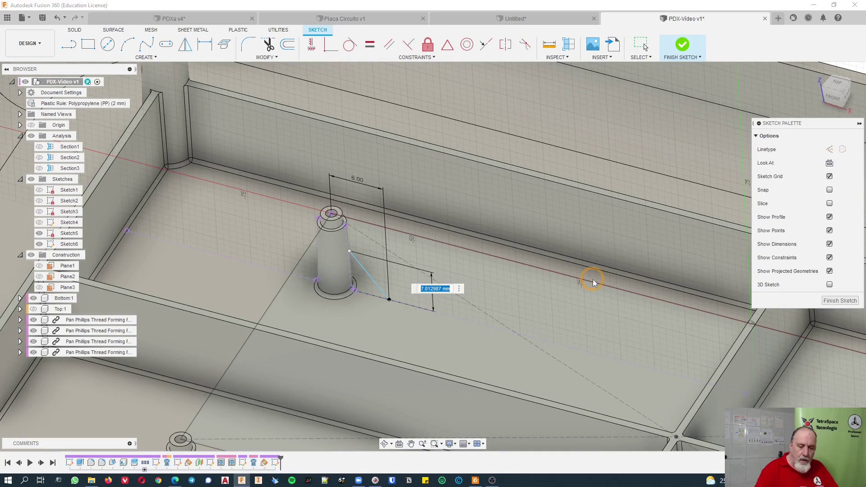
type("8")
key("Return")
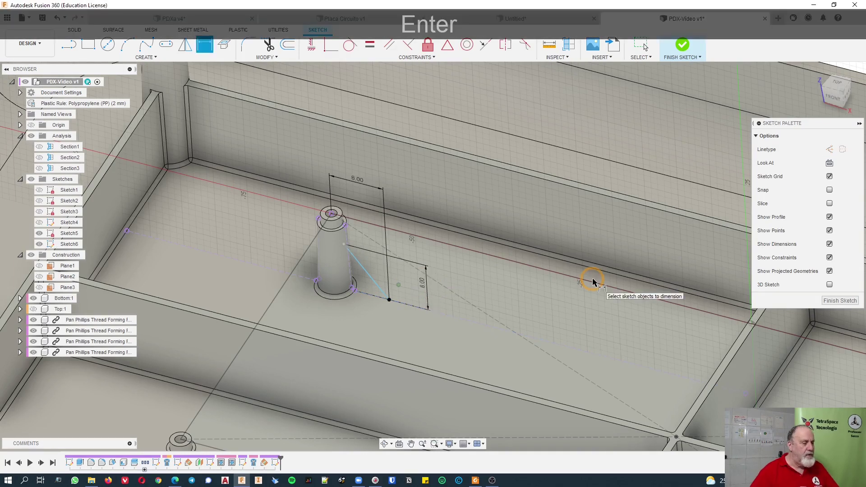
Make the sloped line's upper endpoint coincident with the boss's side reference line
scroll(592, 278, "up", 5)
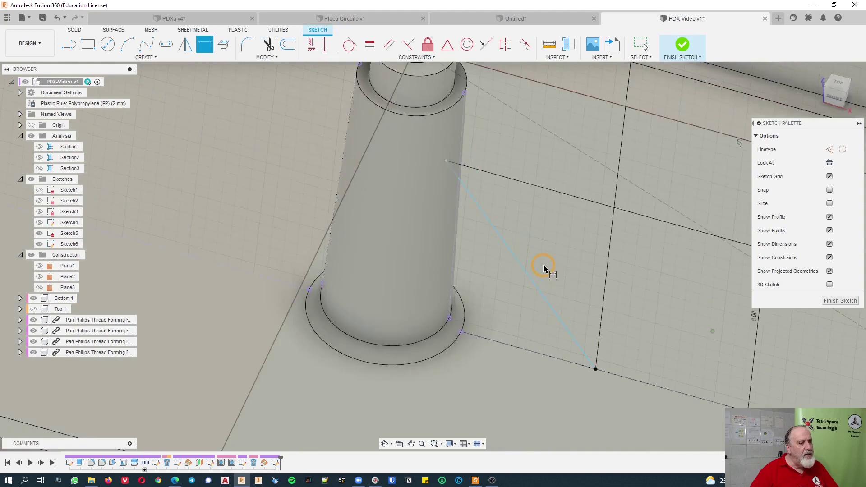
middle_click_drag(543, 265, 559, 316)
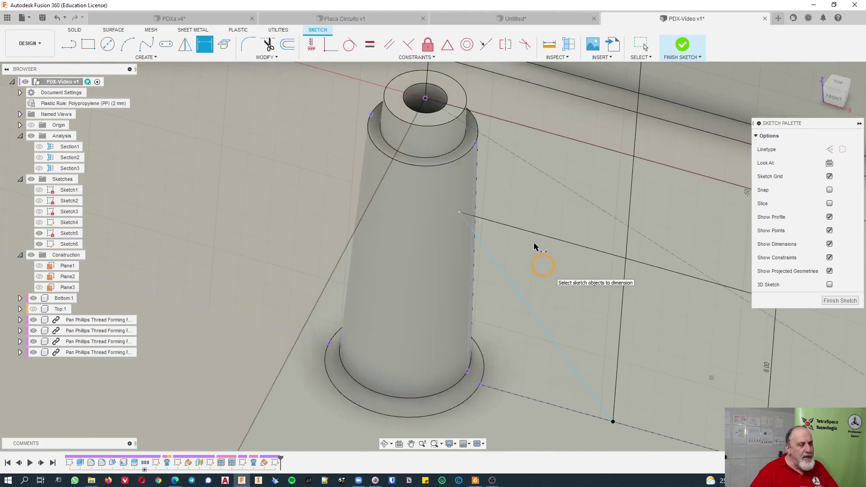
left_click(329, 48)
left_click(467, 217)
left_click(471, 199)
left_click(474, 199)
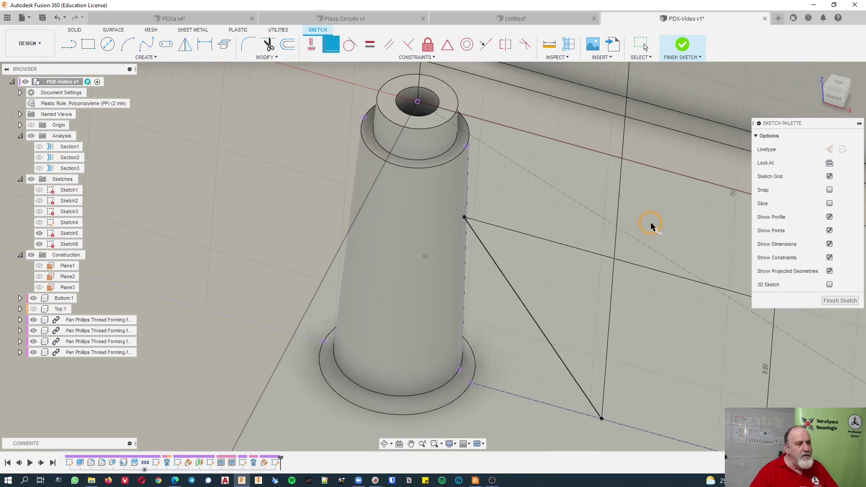
Finish the sloped line sketch and hide Sketch5
scroll(653, 227, "down", 3)
scroll(671, 261, "up", 2)
middle_click_drag(711, 284, 718, 294, "shift")
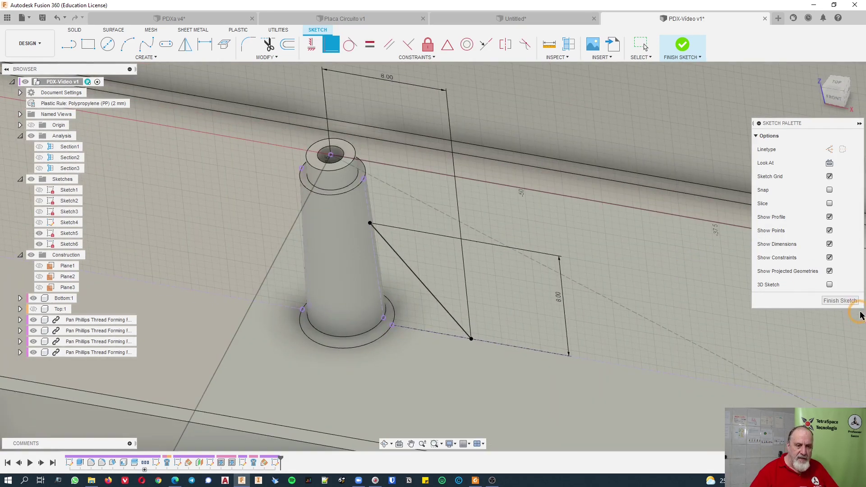
left_click(841, 301)
scroll(451, 246, "down", 3)
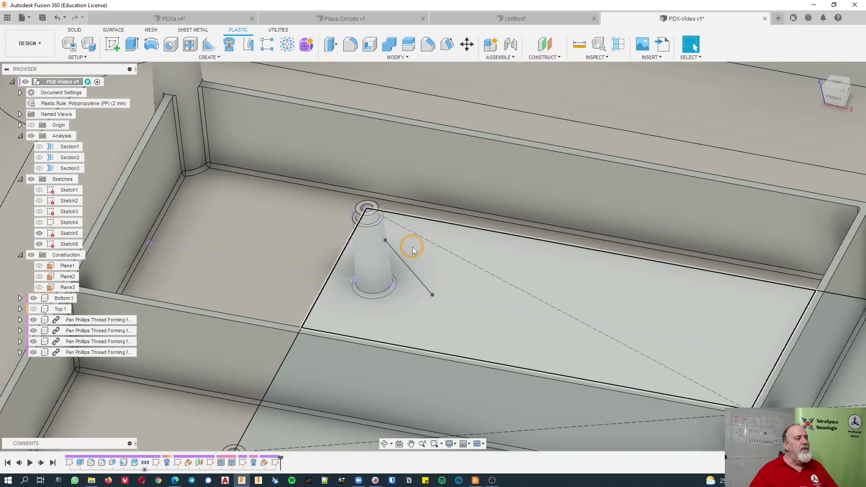
middle_click_drag(412, 247, 381, 259, "shift")
left_click(40, 234)
middle_click_drag(83, 237, 106, 247, "shift")
scroll(375, 253, "down", 3)
middle_click_drag(497, 218, 402, 271, "shift")
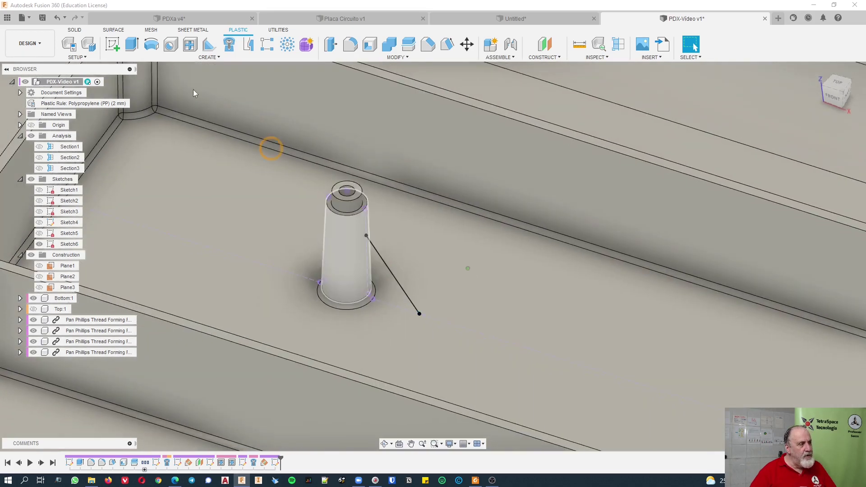
Start a rib from the sloped line beside the boss, with the horizontal XY origin plane as its draft pull direction
left_click(391, 272)
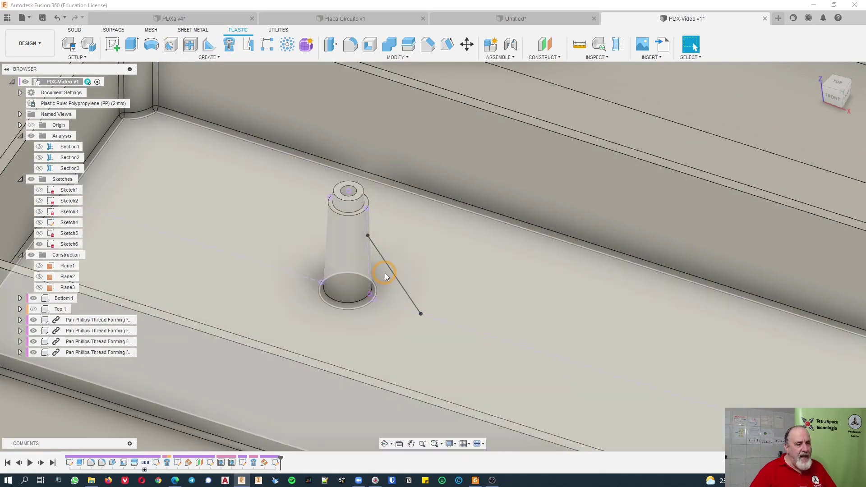
left_click(395, 275)
left_click(209, 47)
left_click(208, 46)
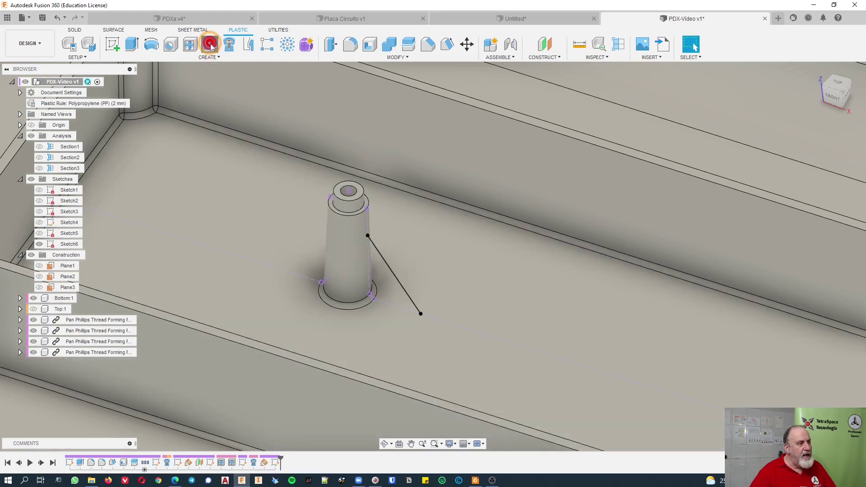
left_click(395, 274)
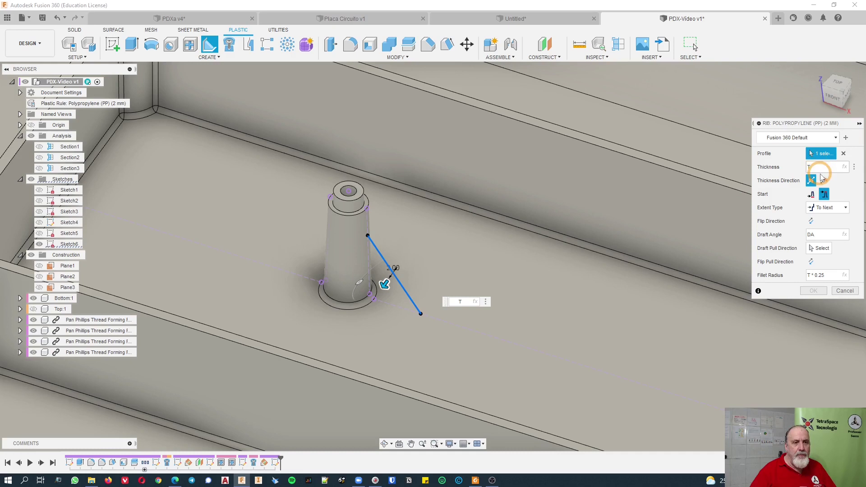
scroll(632, 226, "down", 2)
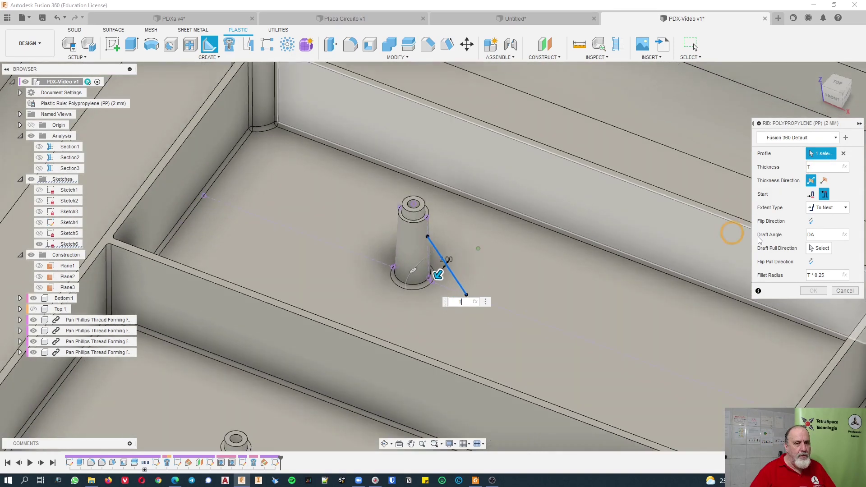
left_click(821, 248)
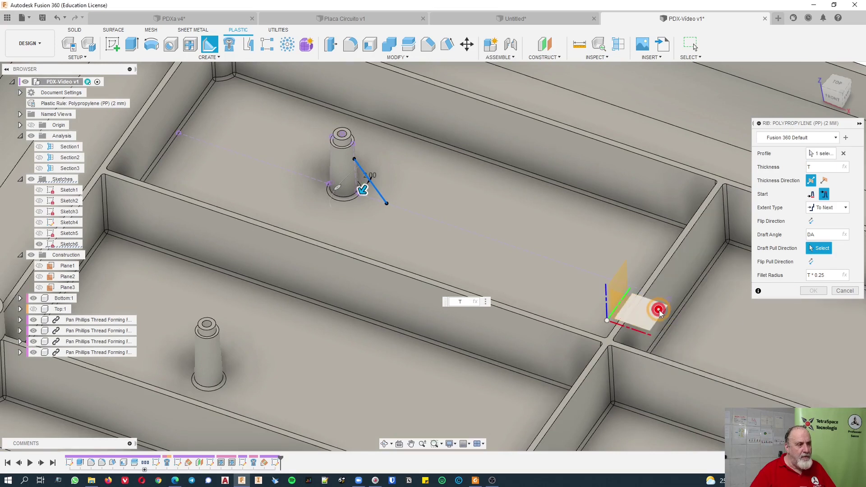
left_click(659, 310)
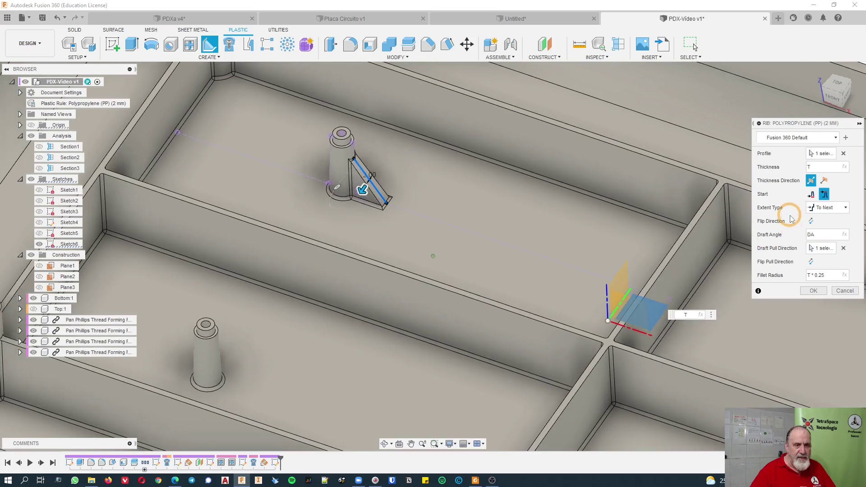
Set the rib thickness to T*.75 and create the rib against the boss
left_click(830, 166)
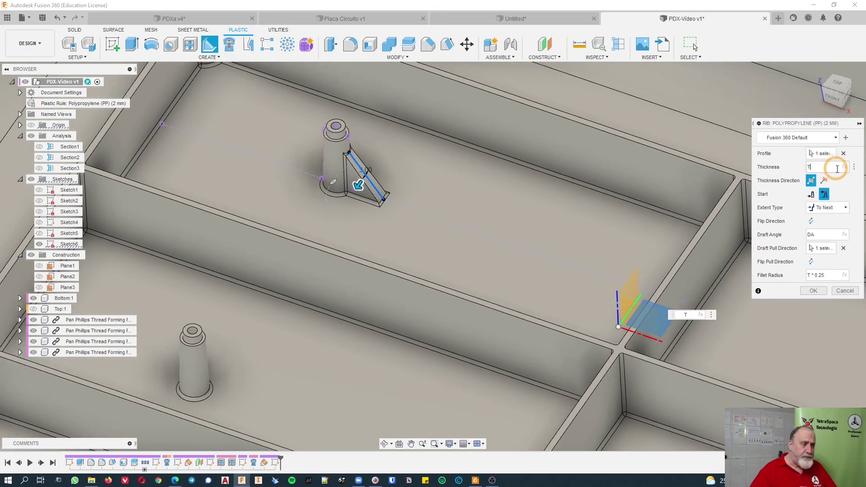
type("*")
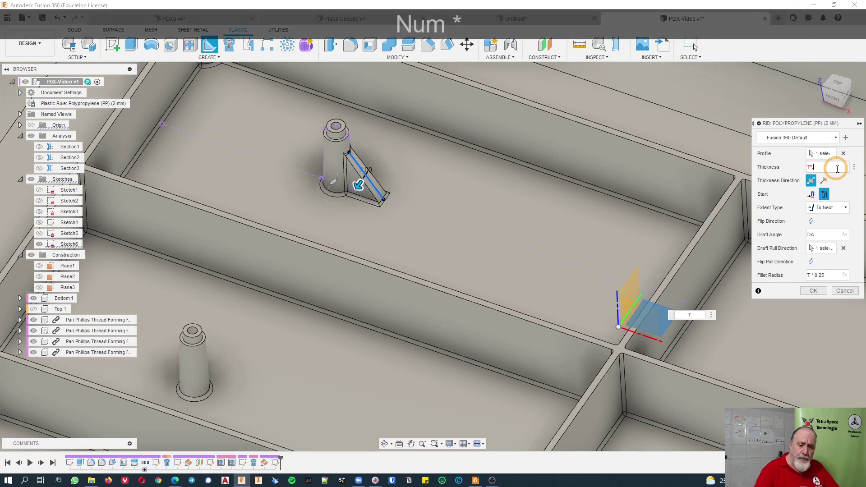
type(".75")
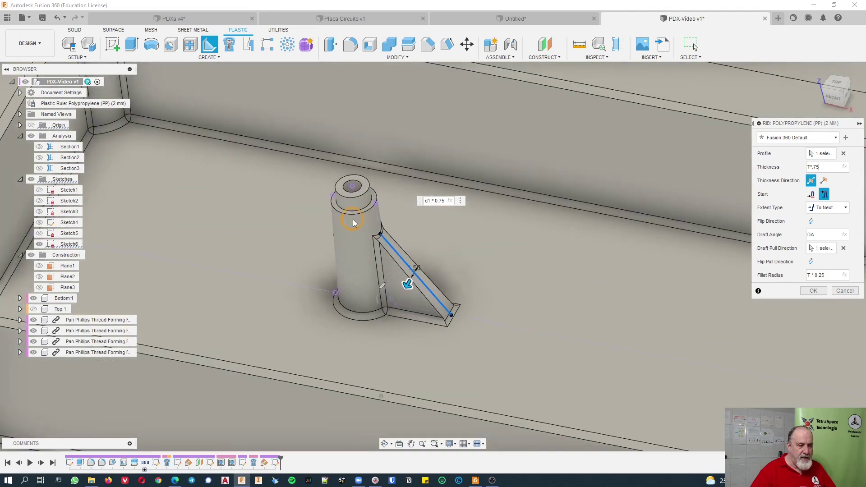
left_click(810, 291)
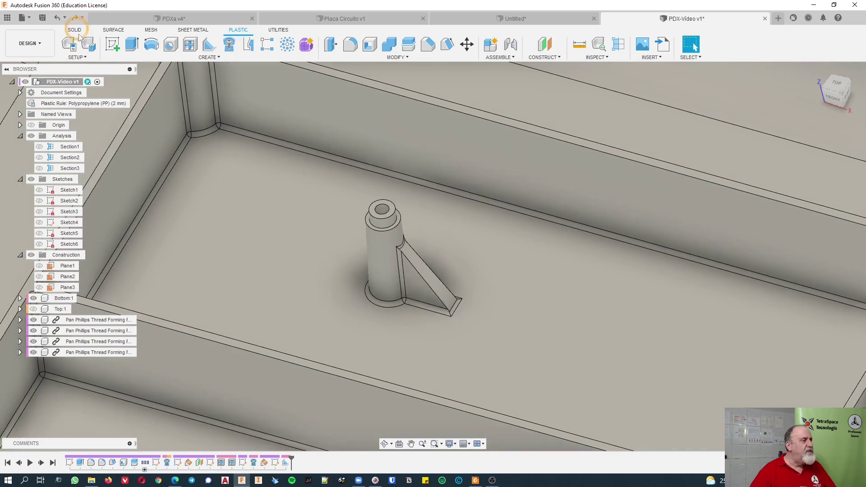
Examine the ribbed boss under the circuit board in the PDXa v4 design and compare it with the PDX-Video boss
left_click(144, 17)
middle_click_drag(252, 234, 246, 253, "shift")
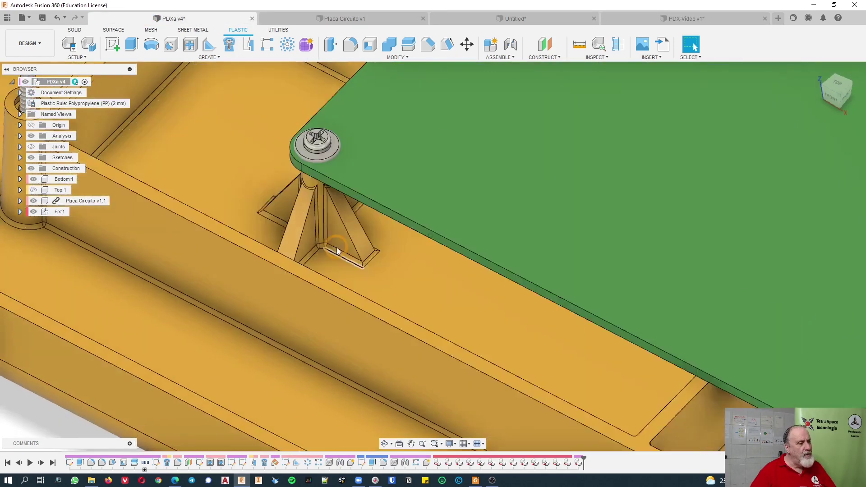
left_click(665, 20)
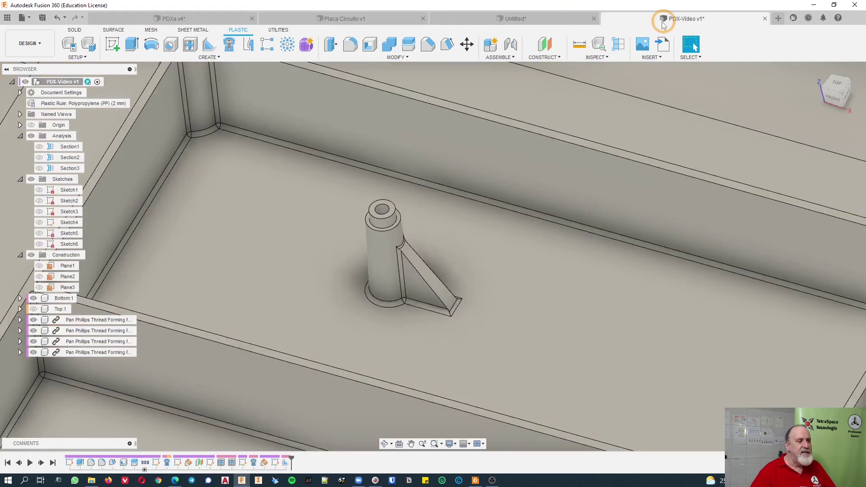
middle_click_drag(509, 120, 355, 238, "shift")
scroll(361, 217, "down", 3)
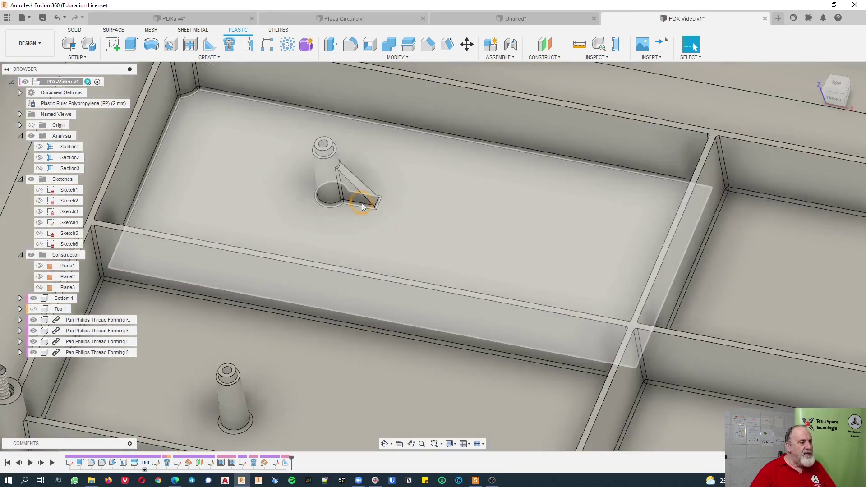
scroll(277, 158, "up", 2)
mouse_move(278, 162)
middle_mouse_down("shift")
mouse_move(277, 155)
mouse_move(281, 161)
middle_mouse_up("shift")
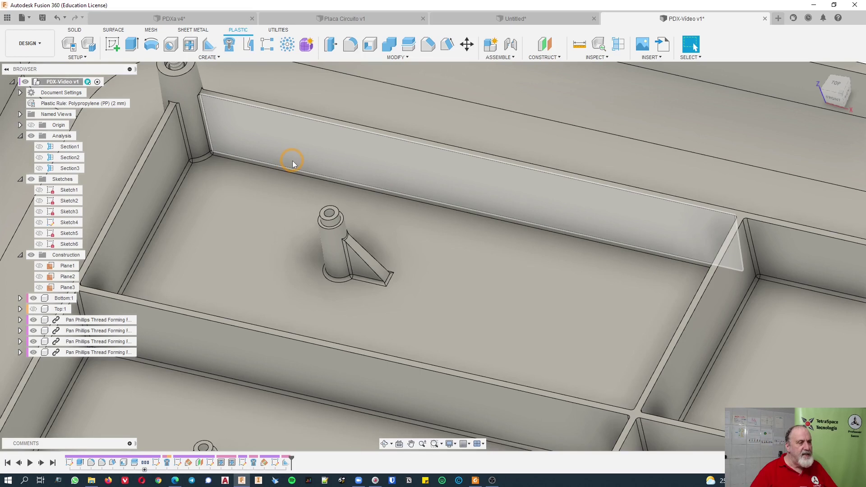
Set up a circular pattern of the rib feature around the boss axis, with three instances over a full turn
left_click(203, 58)
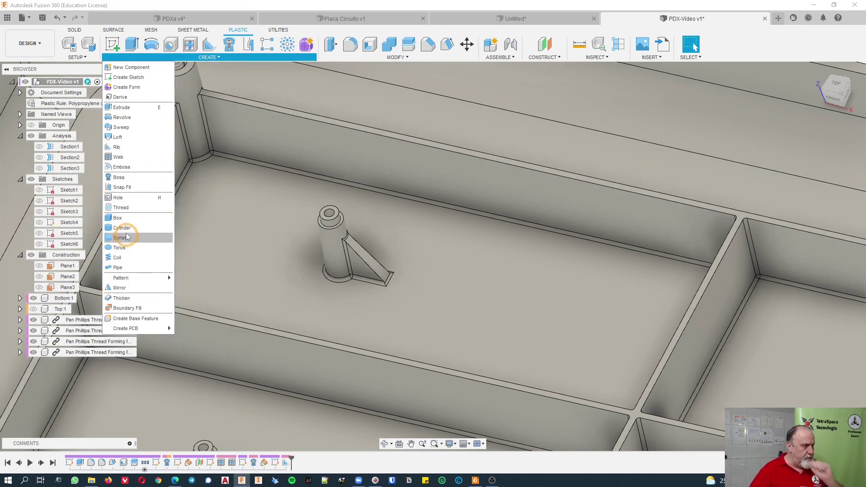
mouse_move(126, 285)
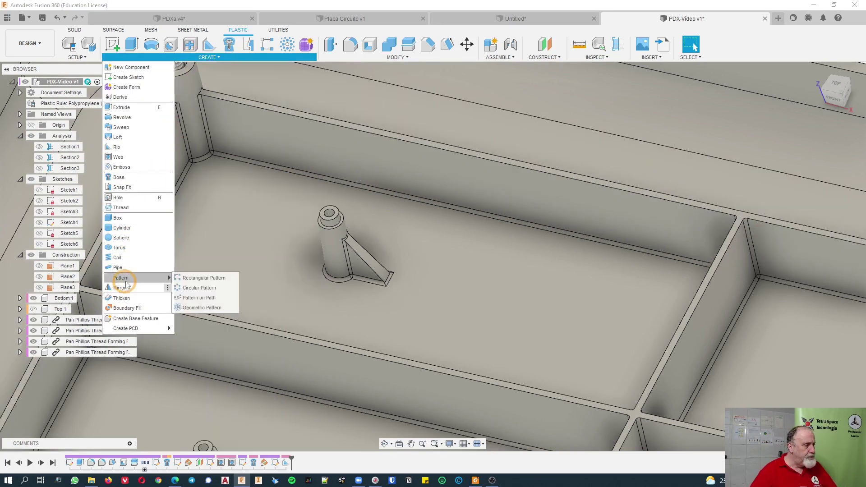
left_click(185, 287)
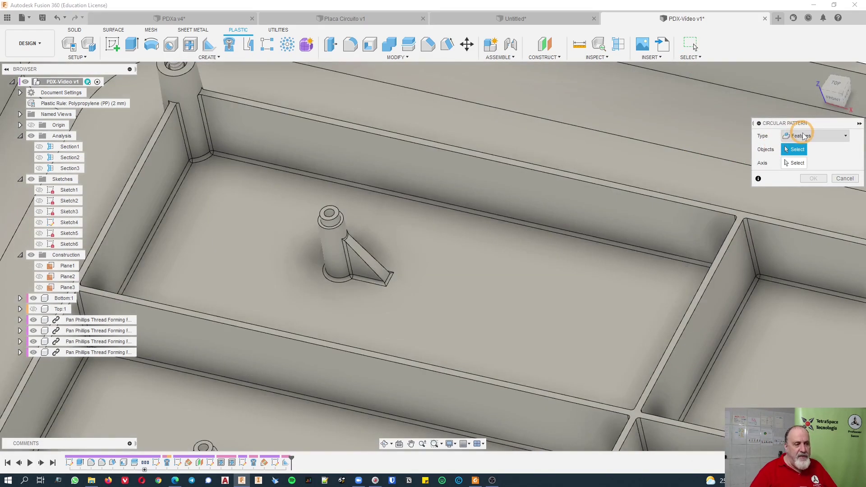
left_click(356, 248)
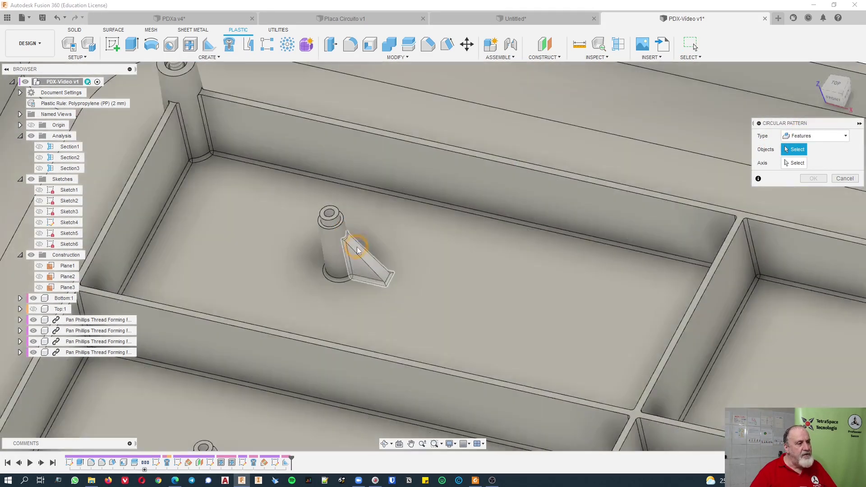
left_click(365, 260)
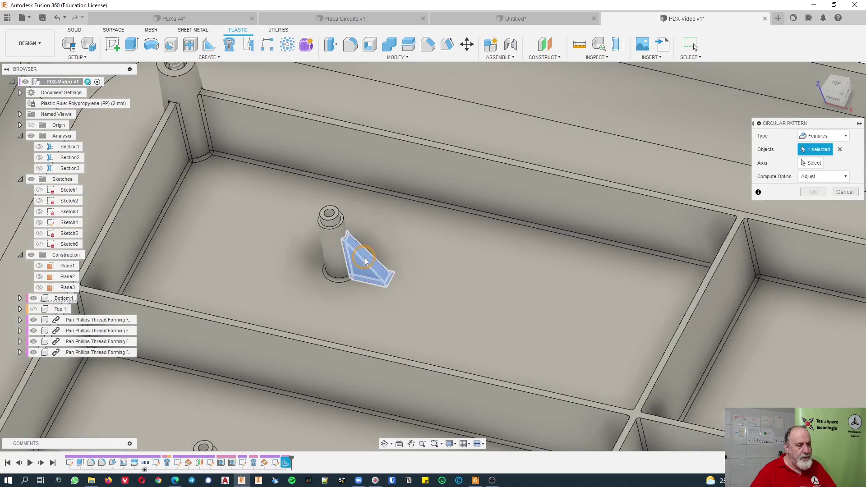
left_click(332, 256)
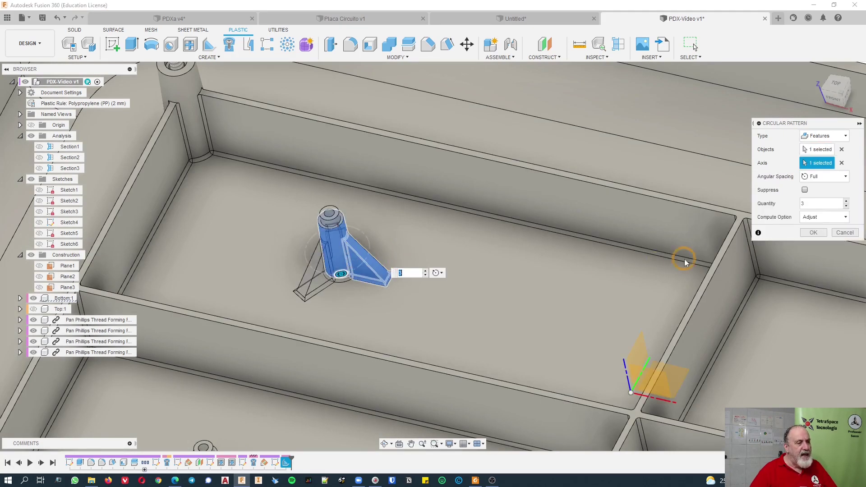
Set the circular pattern's compute option to Optimized and create the patterned ribs around the boss
left_click(817, 218)
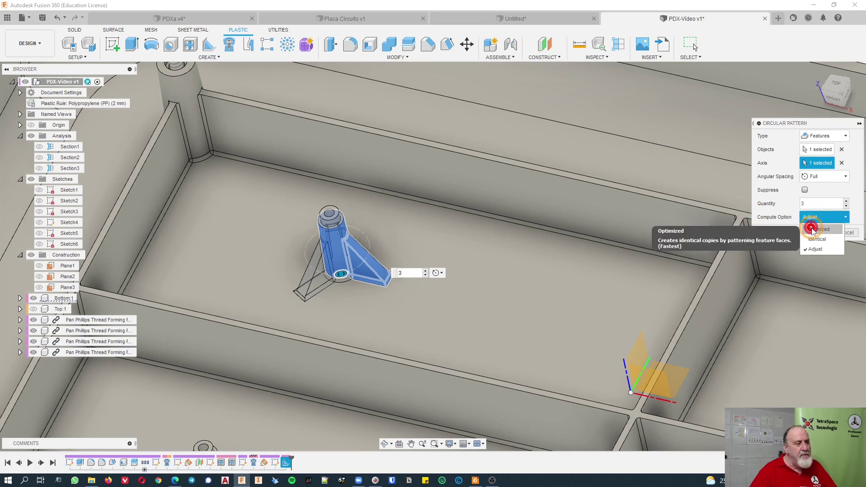
left_click(812, 230)
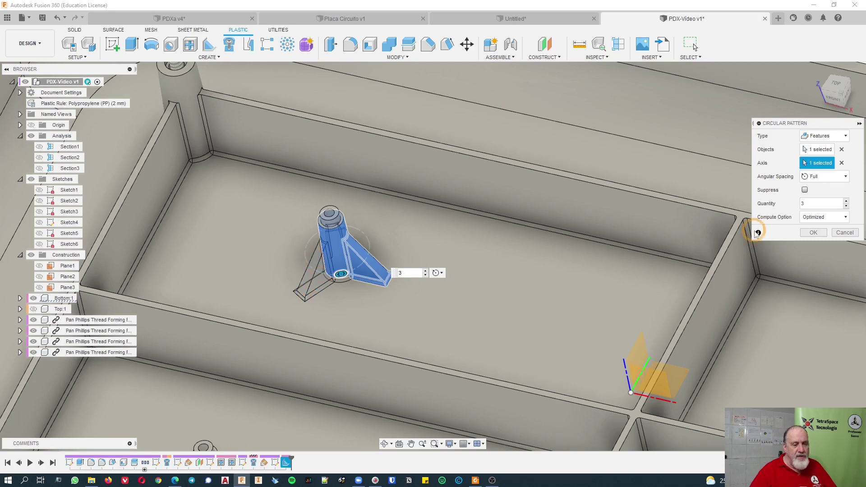
left_click(813, 233)
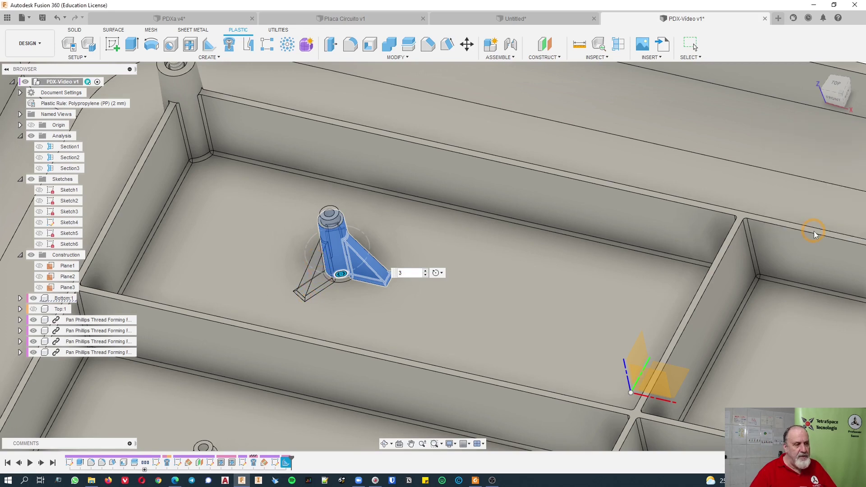
scroll(565, 199, "down", 5)
scroll(567, 205, "up", 3)
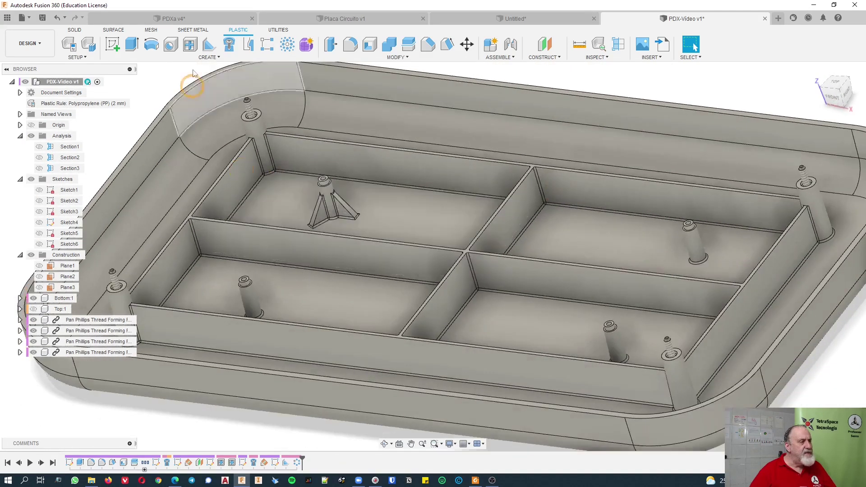
Show the origin planes in the PDX-Video design and start a mirror with the type set to Features
left_click(168, 19)
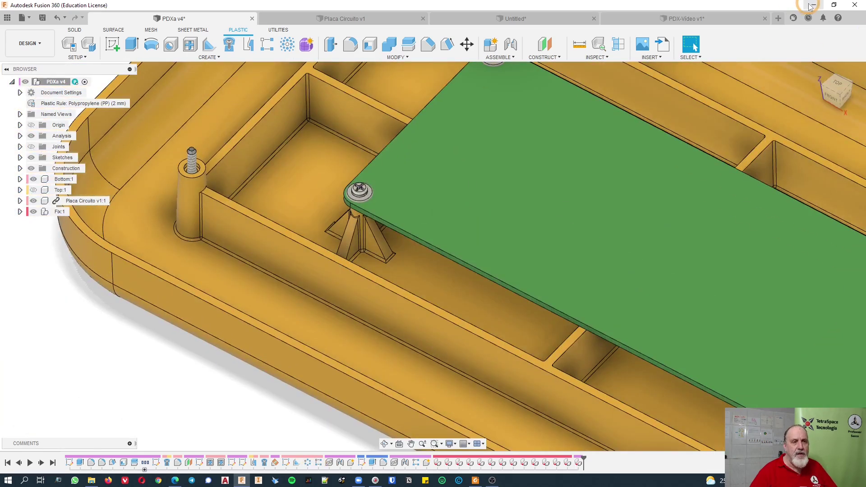
left_click(667, 18)
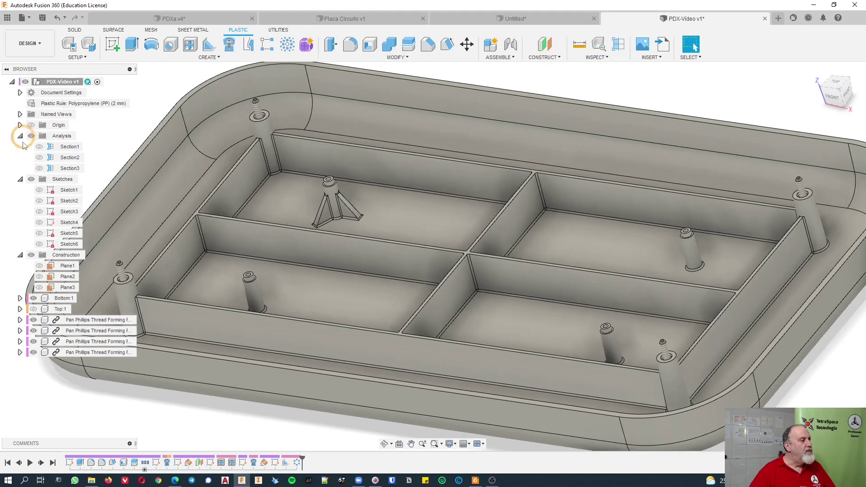
left_click(31, 125)
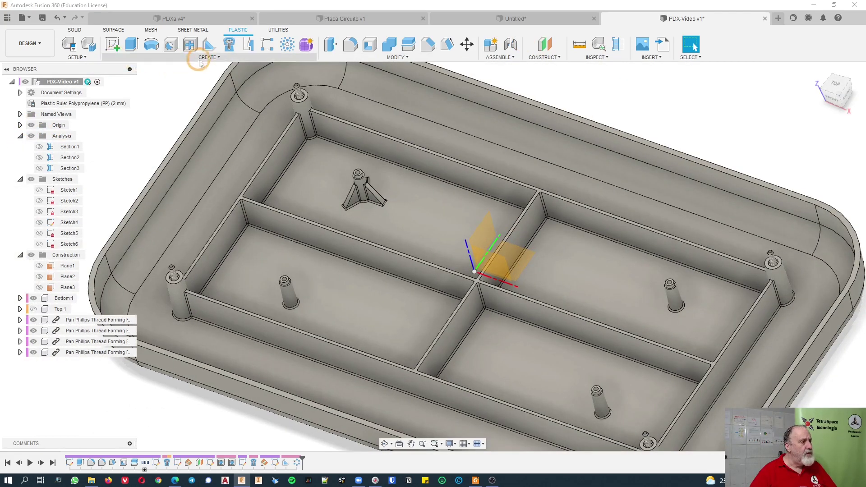
left_click(115, 59)
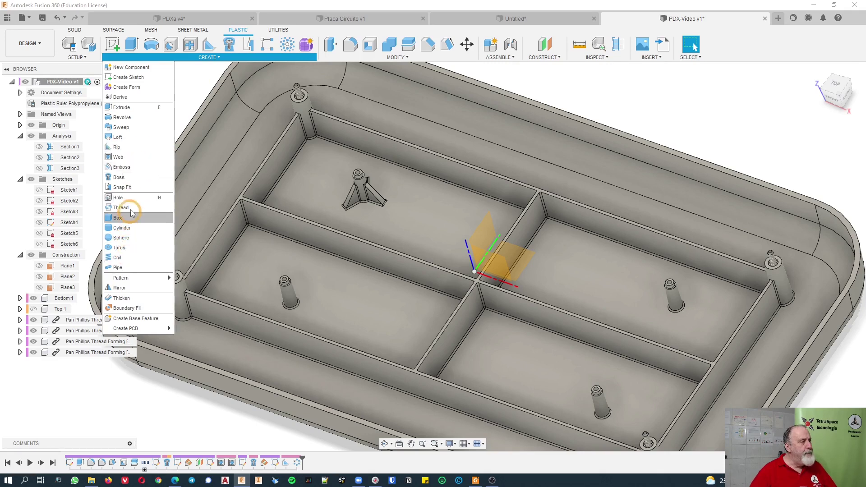
left_click(119, 288)
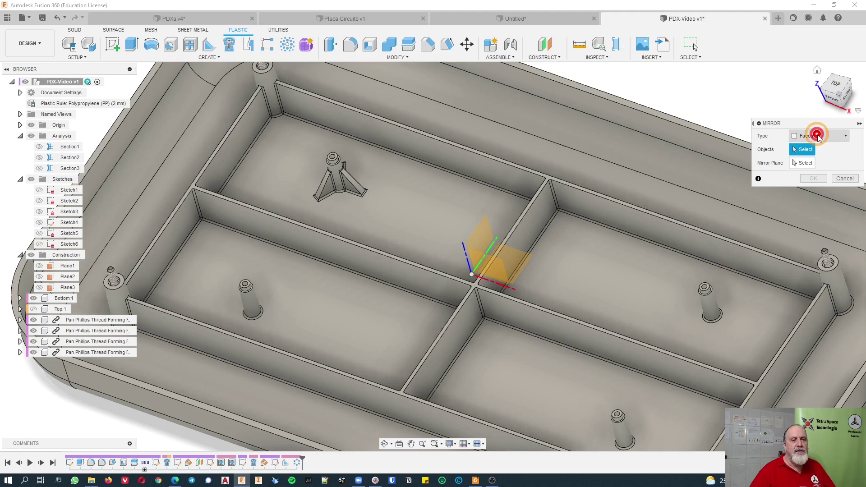
left_click(818, 136)
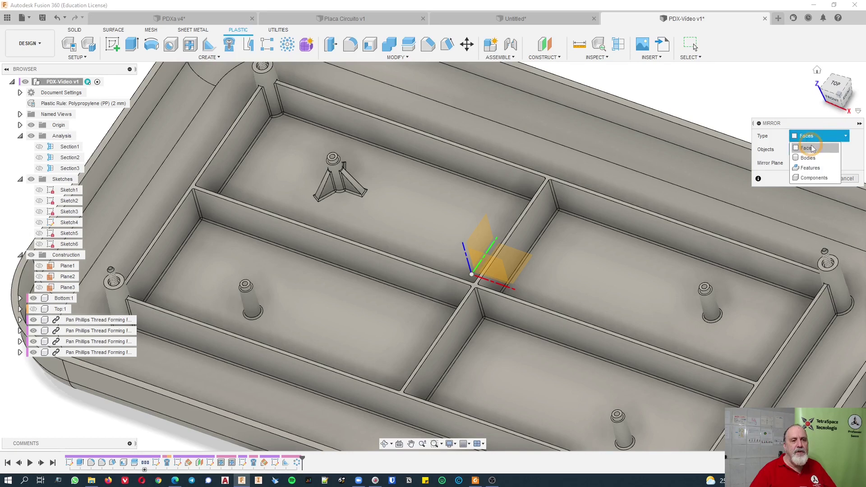
left_click(808, 168)
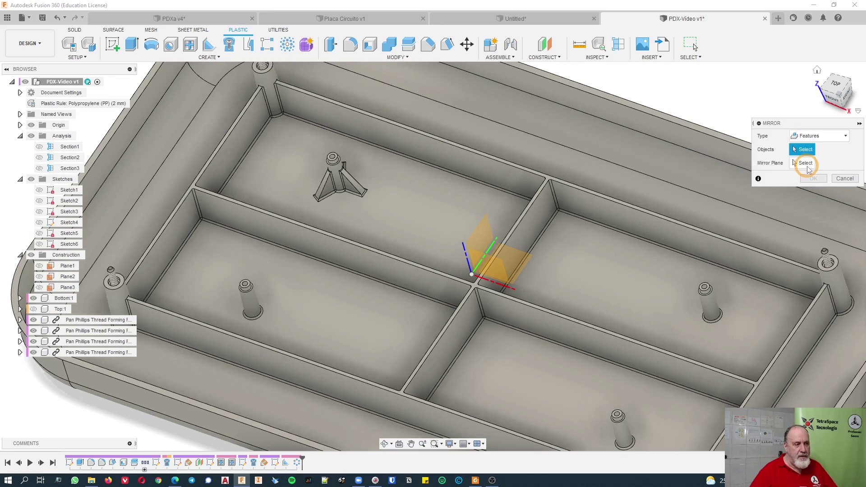
Mirror the rib and its circular pattern across the XZ origin plane with the compute option set to Optimized
left_click(285, 463)
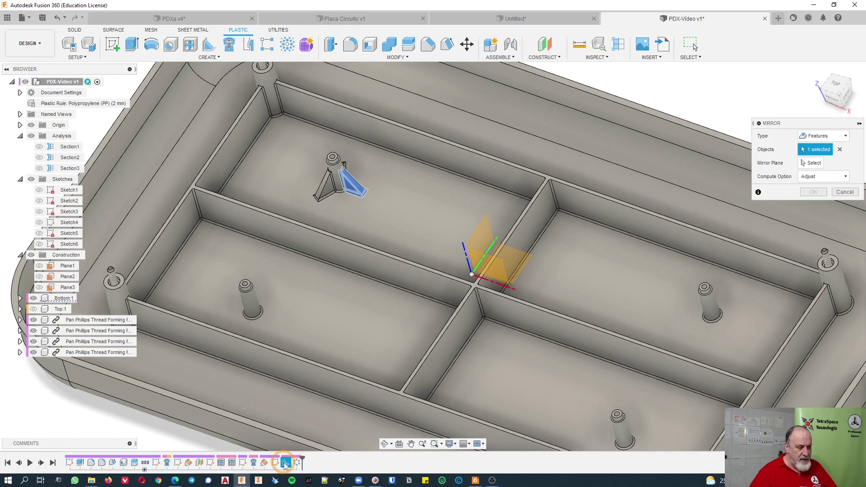
left_click(297, 464, "ctrl")
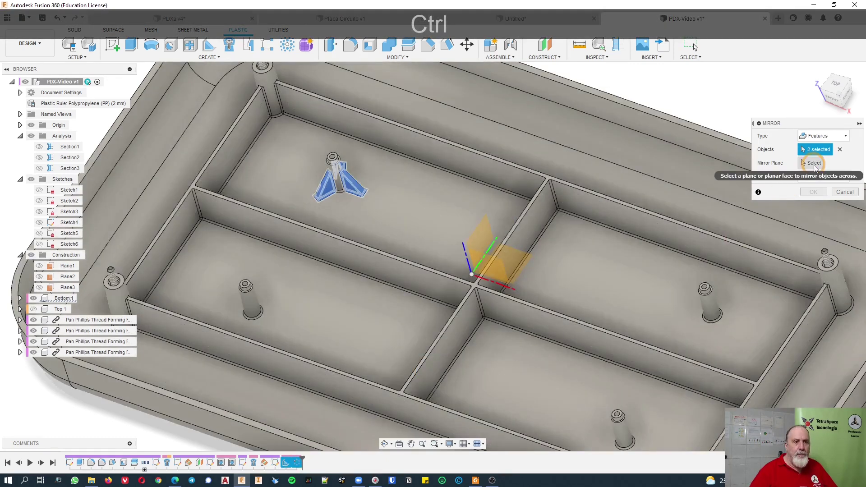
left_click(777, 172)
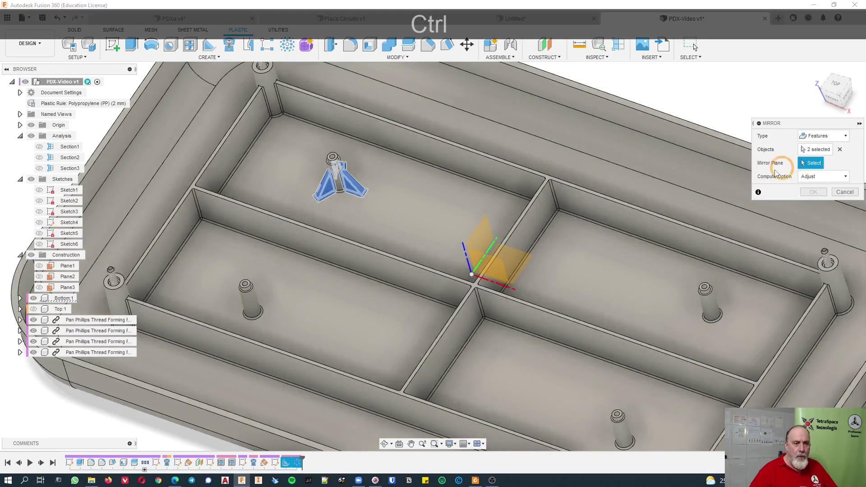
left_click(496, 266)
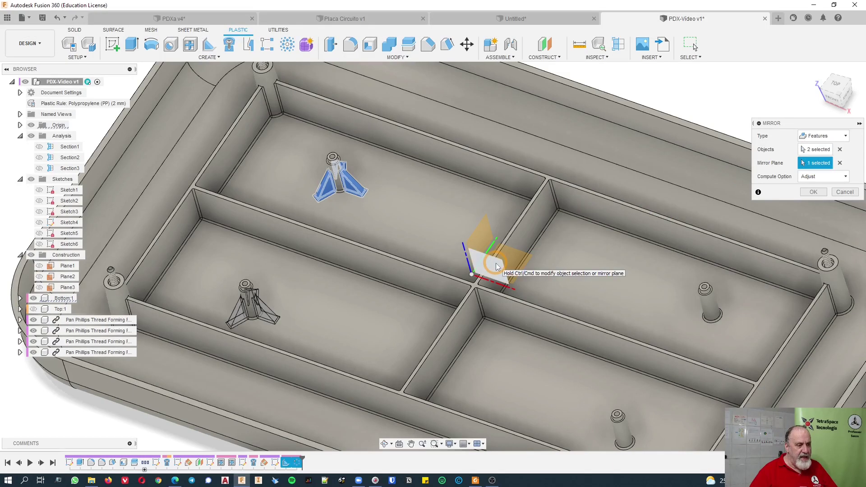
left_click(824, 177)
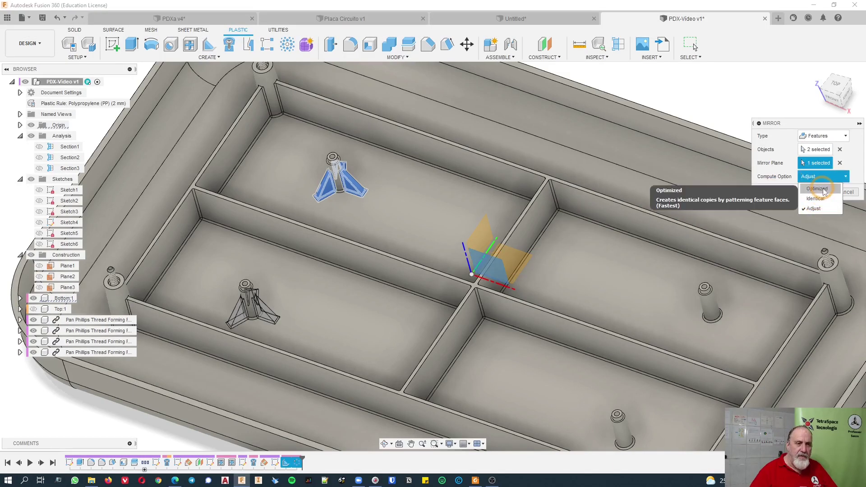
left_click(795, 206)
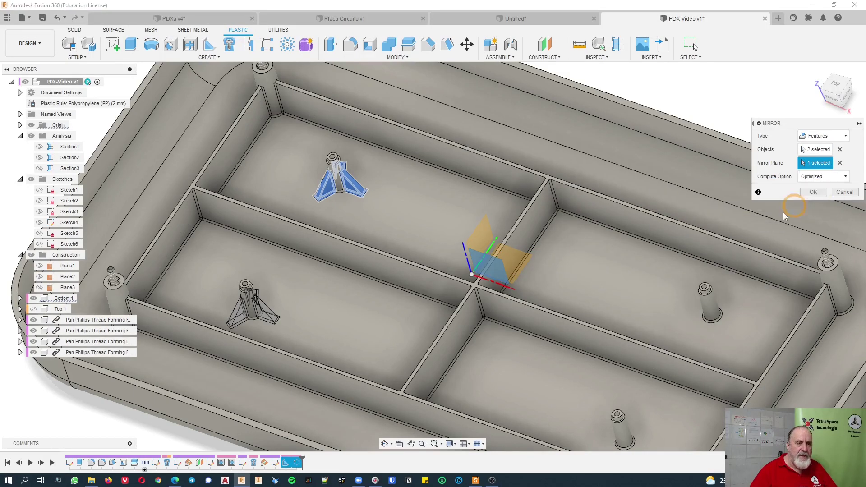
left_click(812, 192)
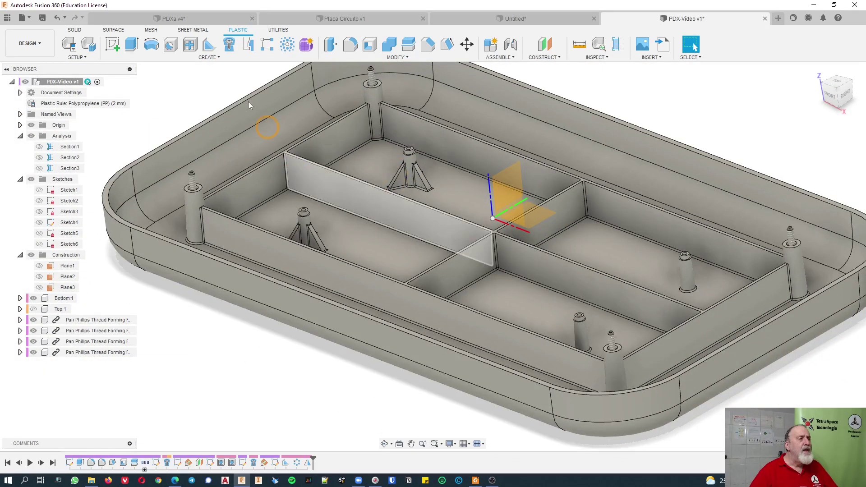
Mirror the rib, its circular pattern and the previous mirror across the YZ origin plane, keeping the Optimized compute option
right_click(727, 115)
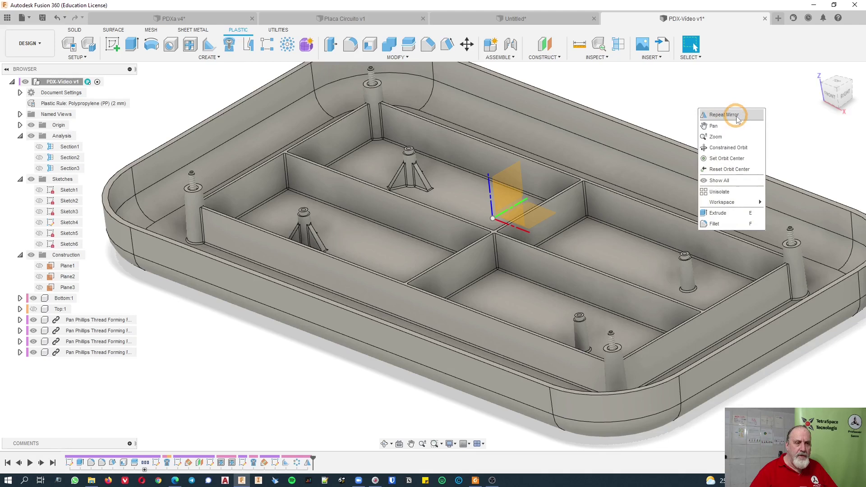
left_click(724, 115)
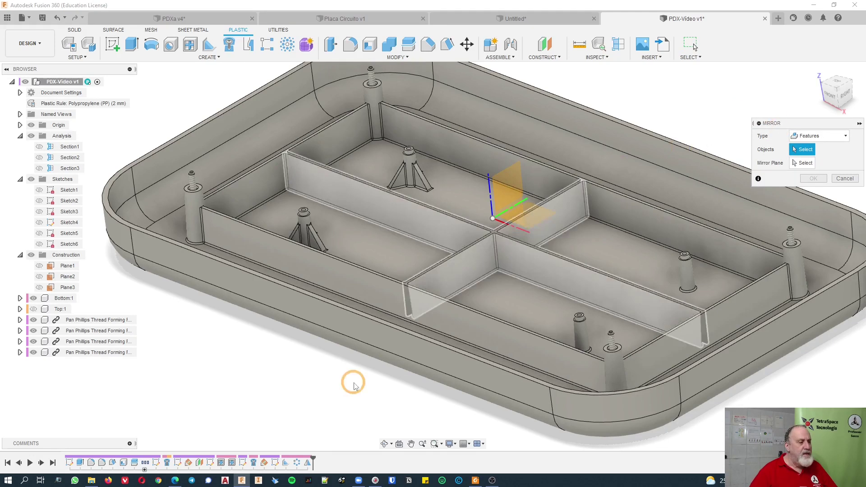
left_click(286, 463)
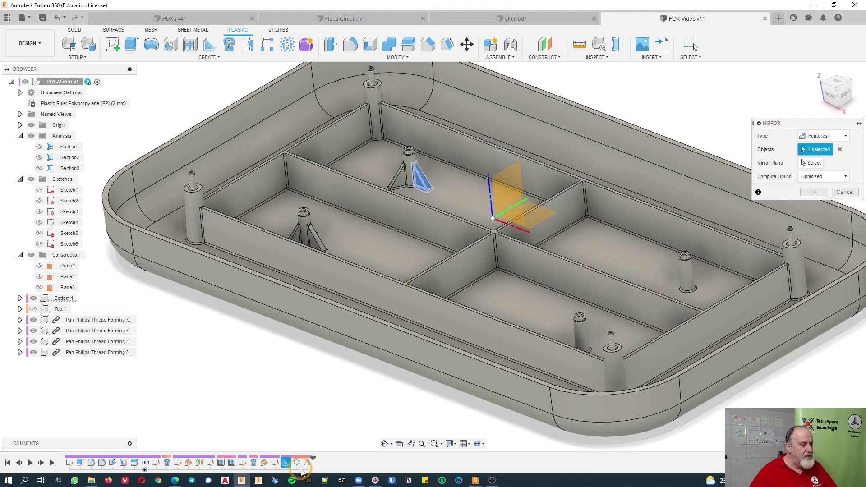
left_click(297, 464)
left_click(308, 463)
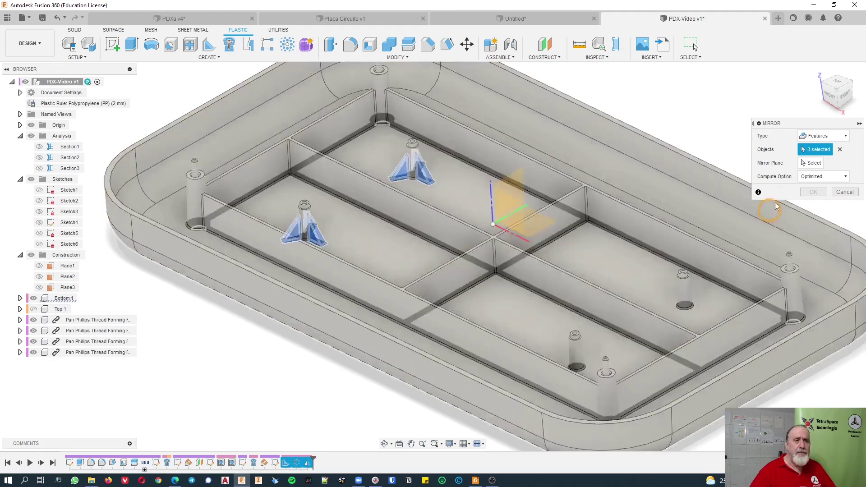
left_click(812, 163)
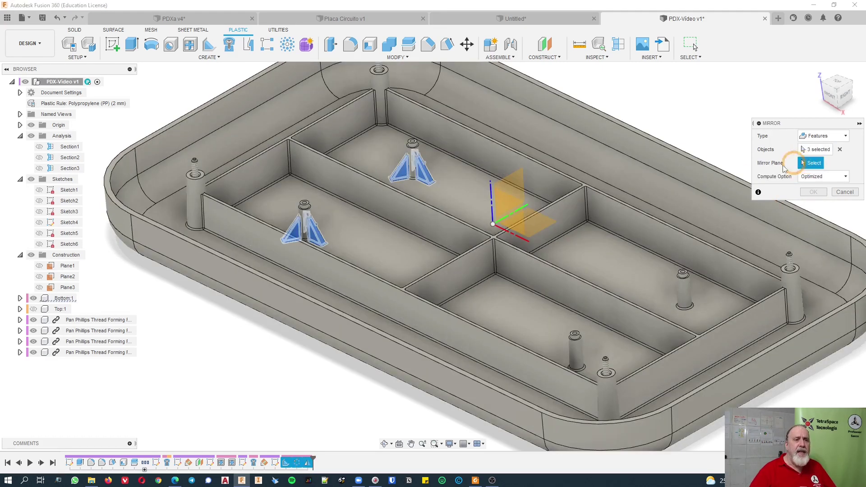
left_click(518, 172)
left_click(824, 177)
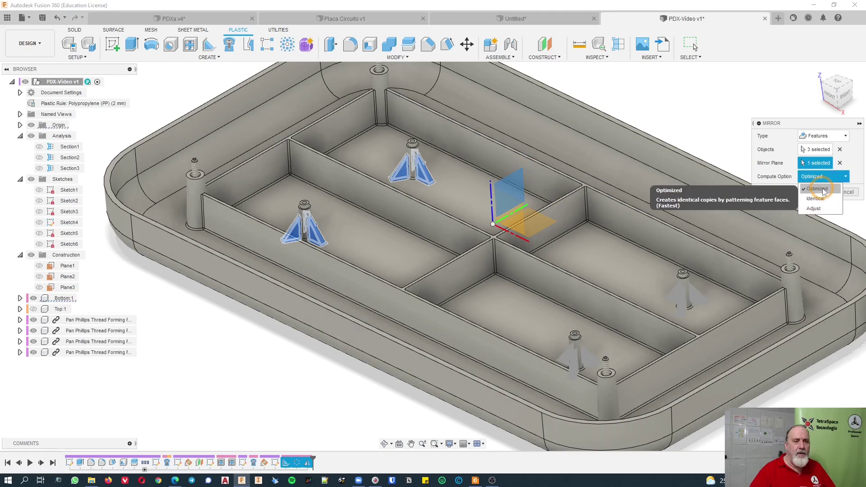
left_click(776, 198)
left_click(815, 192)
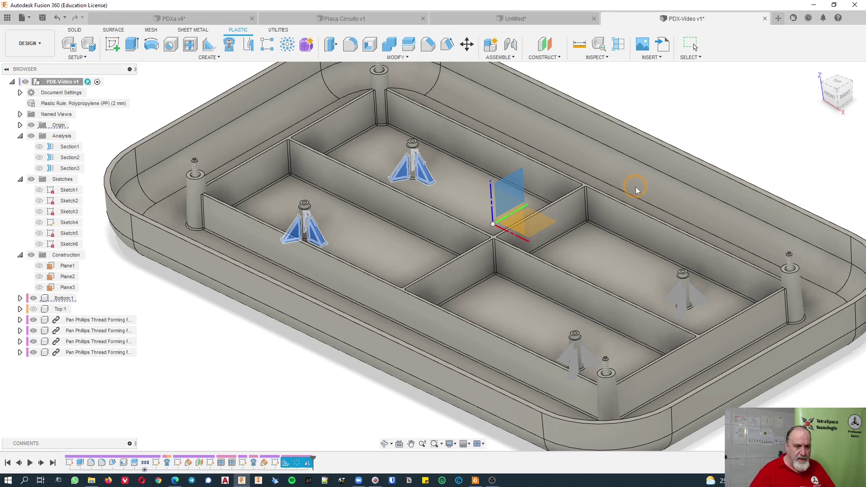
Compare the ribbed bosses with the reference boss in the PDXa v4 design and inspect the whole case bottom
mouse_move(633, 188)
middle_mouse_down("shift")
mouse_move(633, 205)
mouse_move(622, 195)
middle_mouse_up("shift")
left_click(163, 13)
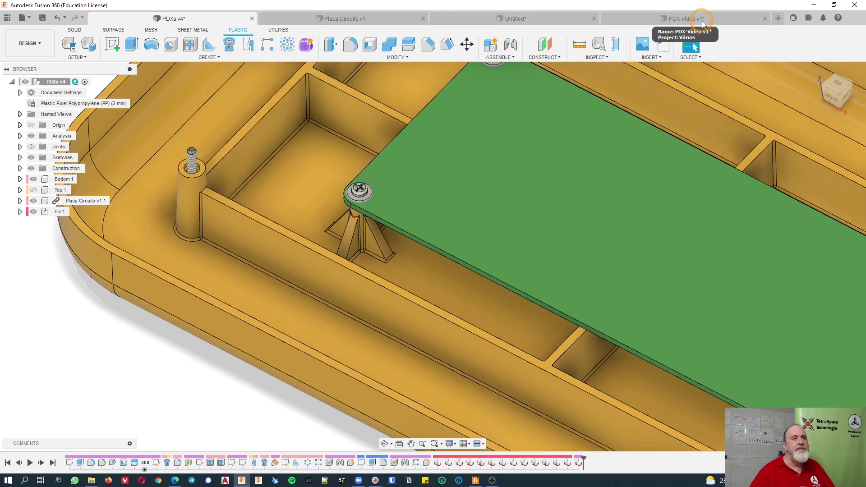
left_click(703, 21)
mouse_move(541, 184)
middle_mouse_down("shift")
mouse_move(538, 193)
mouse_move(541, 184)
mouse_move(495, 162)
mouse_move(587, 154)
mouse_move(356, 141)
mouse_move(422, 146)
mouse_move(465, 135)
mouse_move(359, 70)
mouse_move(335, 34)
mouse_move(367, 32)
middle_mouse_up("shift")
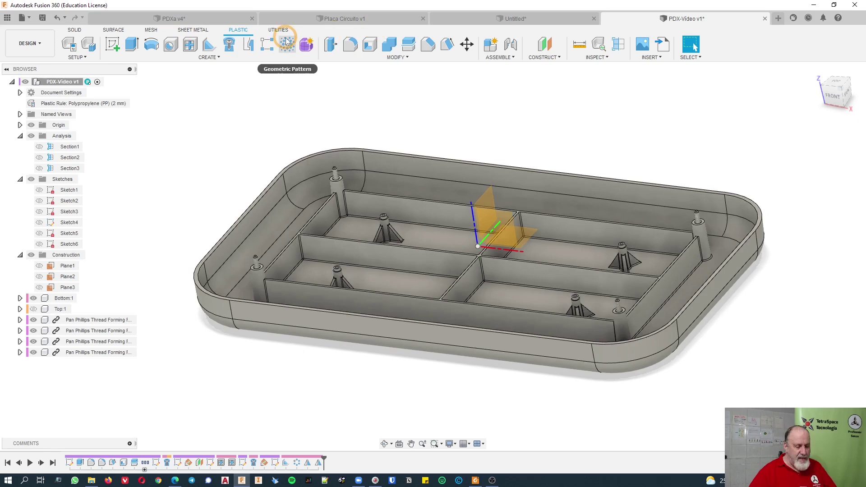
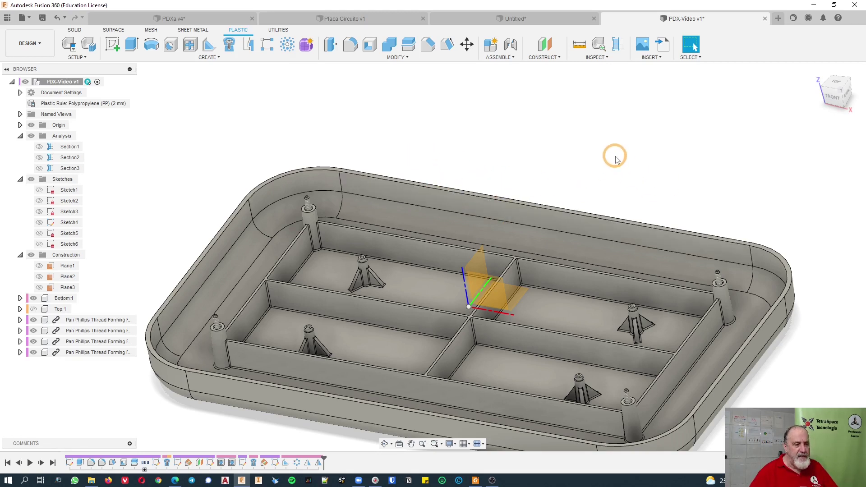
scroll(619, 157, "down", 2)
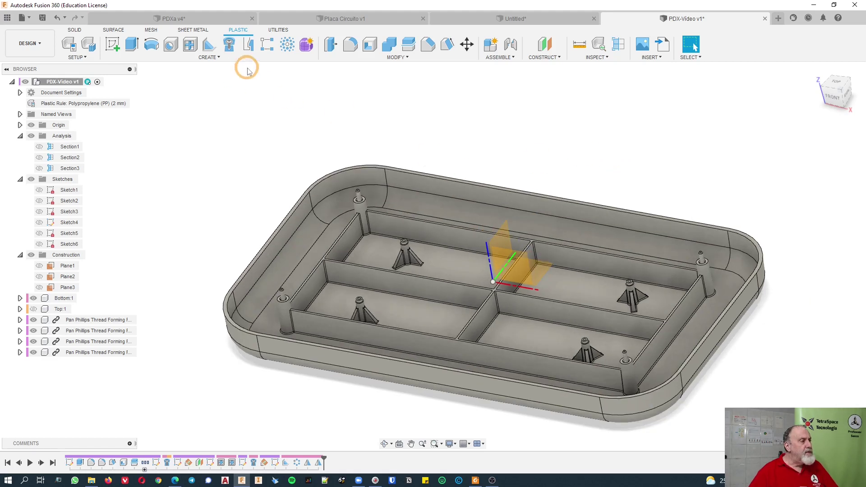
Start a sketch on the horizontal origin plane and project the rim face of the case bottom into it
left_click(113, 44)
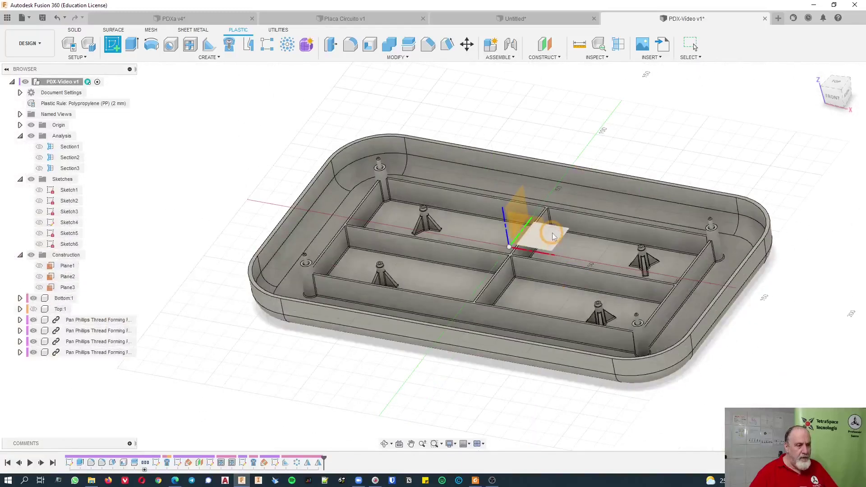
left_click(554, 235)
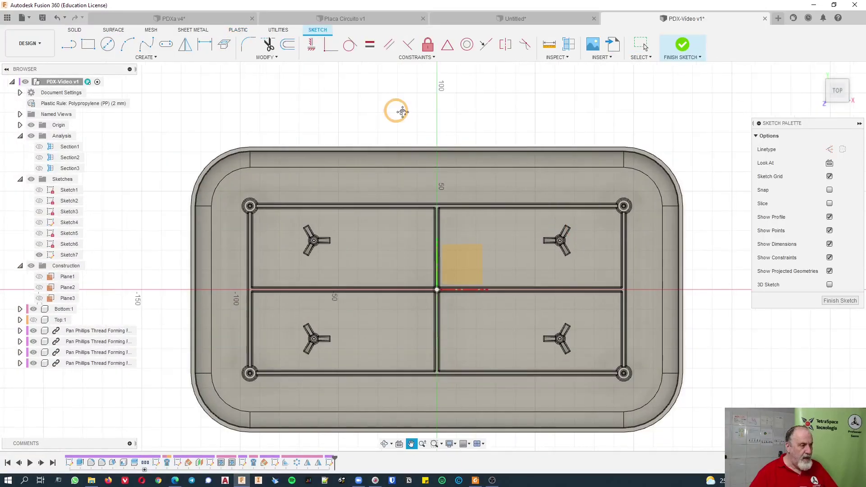
key("x")
key("p")
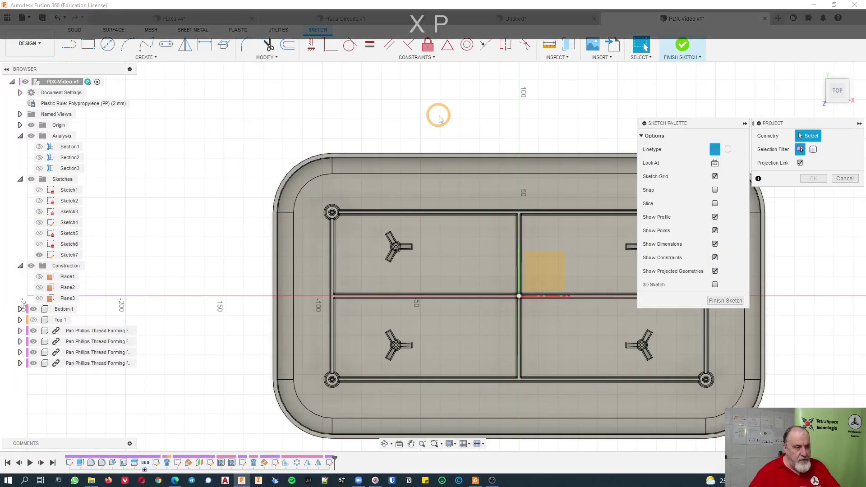
scroll(506, 178, "up", 2)
scroll(487, 167, "up", 4)
left_click(461, 121)
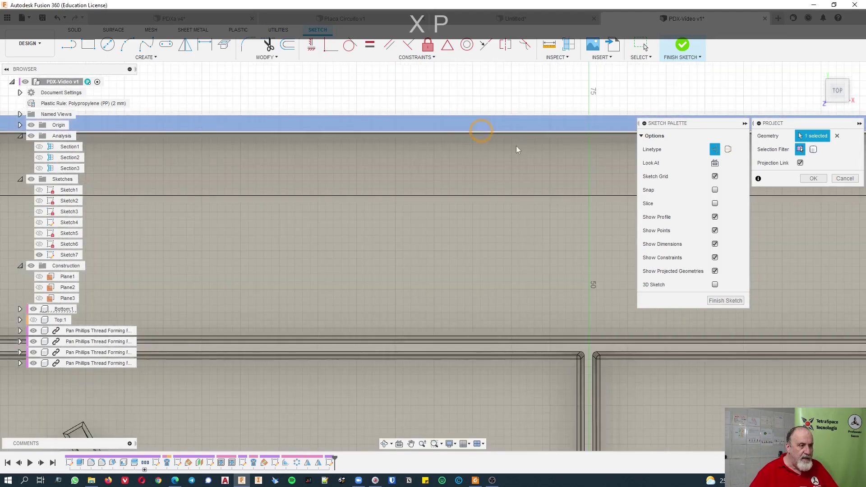
left_click(813, 179)
scroll(570, 139, "down", 5)
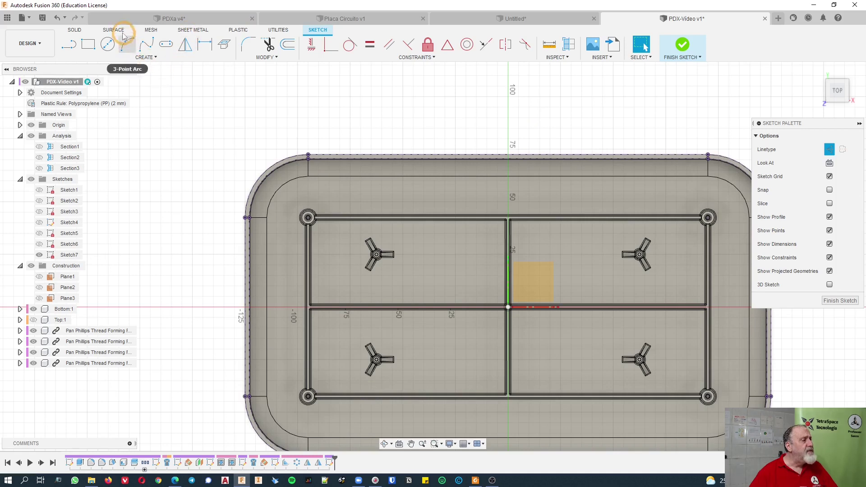
Place four sketch points on the projected inner rim edges, two along each long side, and finish the sketch
left_click(144, 57)
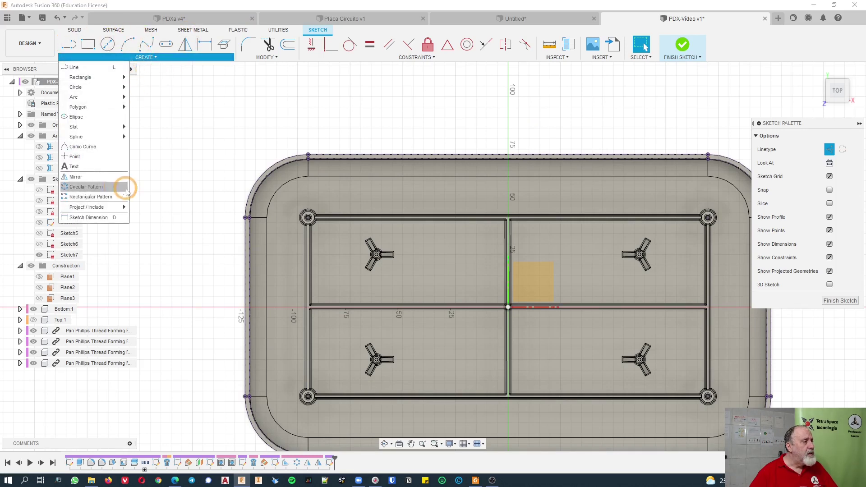
left_click(75, 157)
scroll(426, 187, "up", 3)
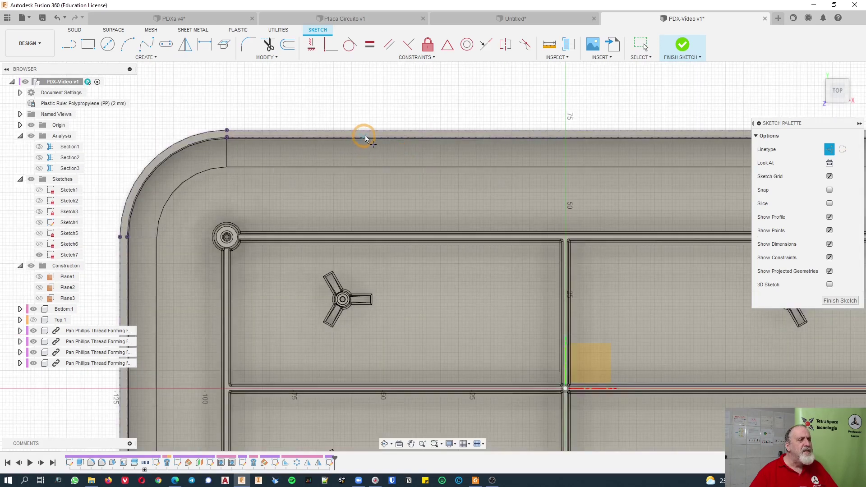
left_click(371, 137)
scroll(409, 167, "down", 3)
left_click(648, 152)
middle_click_drag(356, 303, 359, 200)
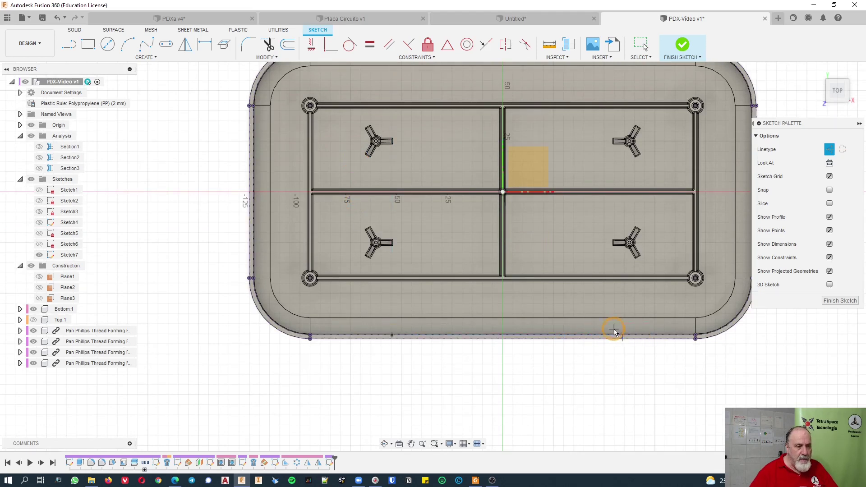
scroll(526, 225, "down", 1)
middle_click_drag(524, 230, 507, 292)
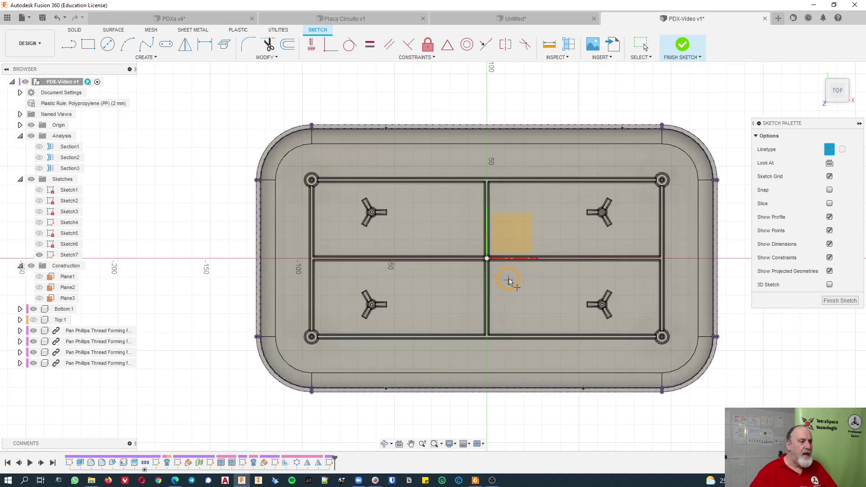
scroll(387, 129, "up", 5)
left_click(840, 301)
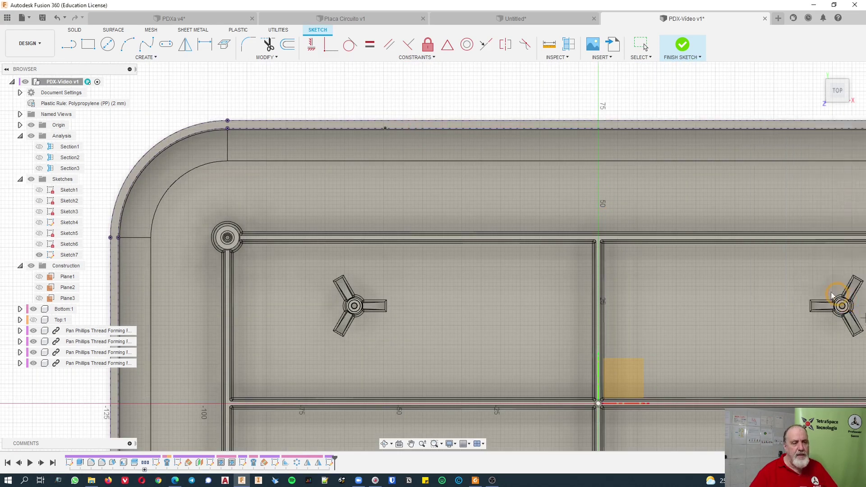
left_click(441, 315)
Show the case top again and view the closed case with the rim sketch points on both long sides
scroll(474, 290, "down", 4)
middle_click_drag(481, 291, 454, 256, "shift")
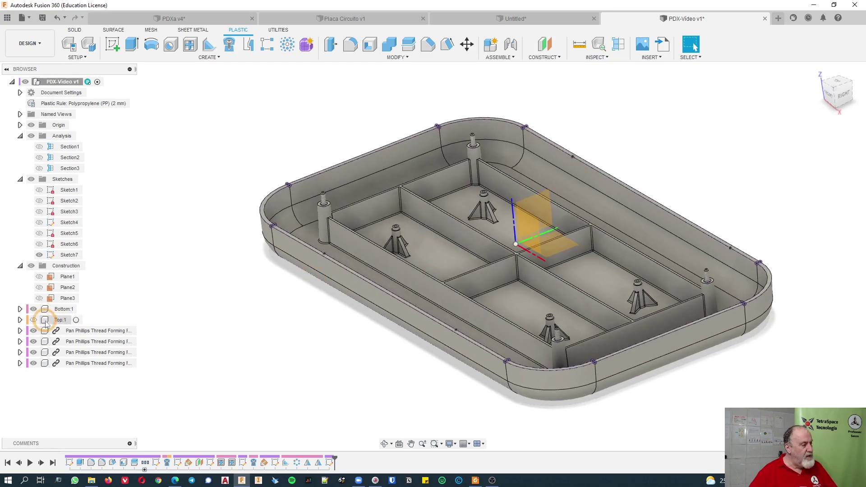
left_click(33, 315)
left_click(582, 116)
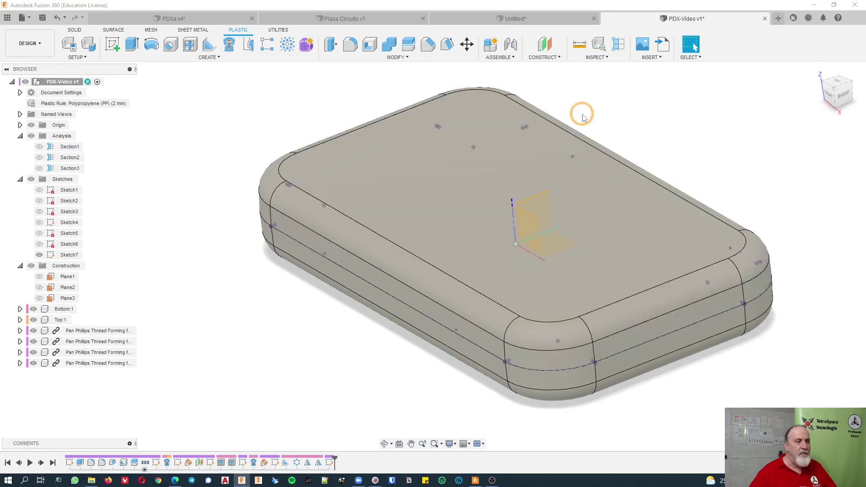
scroll(658, 111, "up", 3)
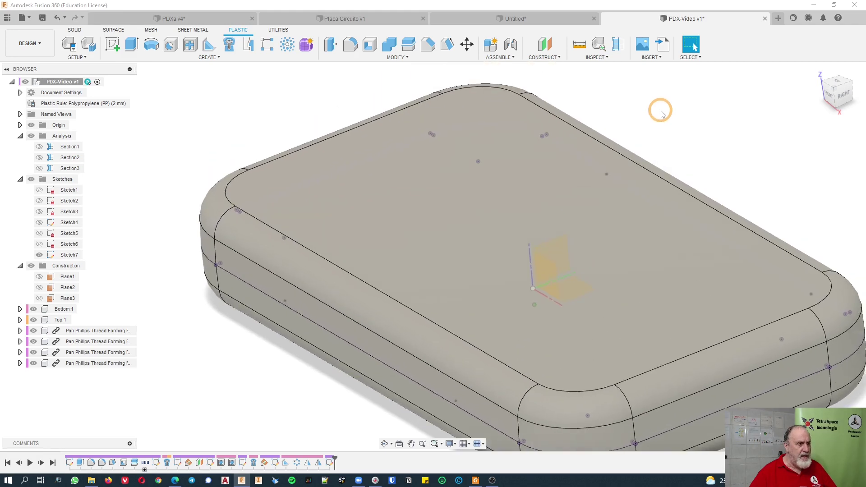
scroll(659, 112, "down", 1)
middle_click_drag(645, 121, 622, 187, "shift")
scroll(630, 185, "up", 3)
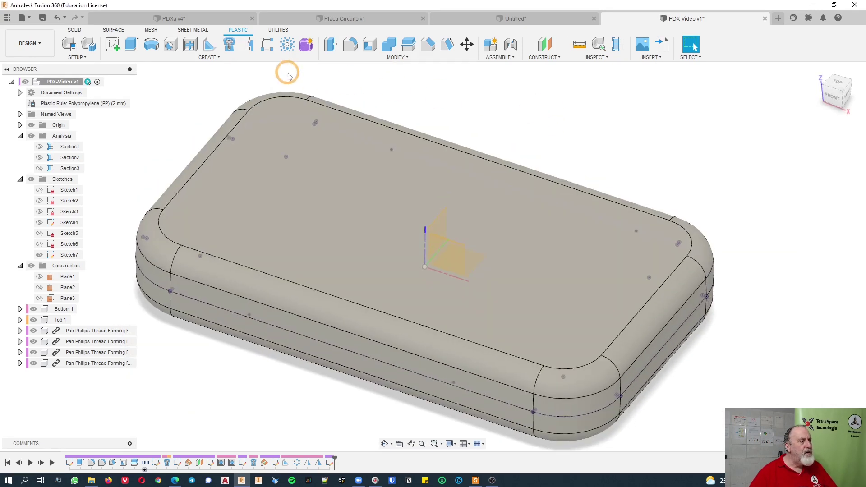
Start a cantilever hook snap fit with the Fusion 360 Default preset on all four rim sketch points
left_click(248, 44)
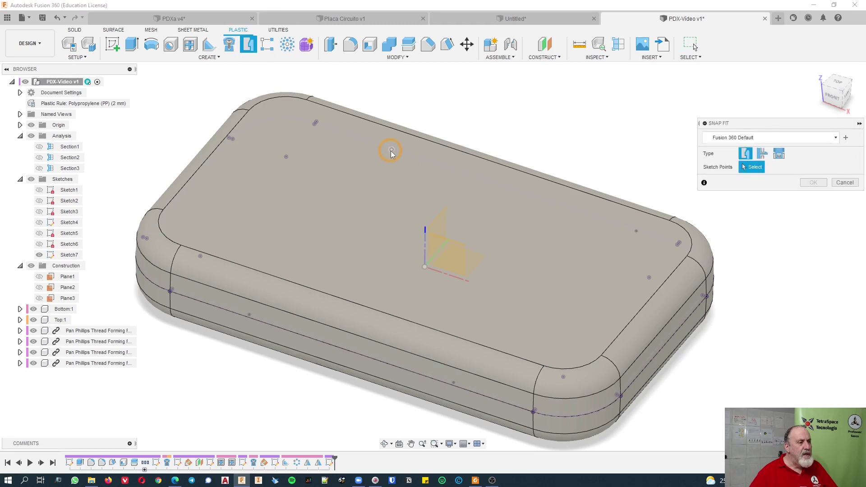
left_click(636, 231)
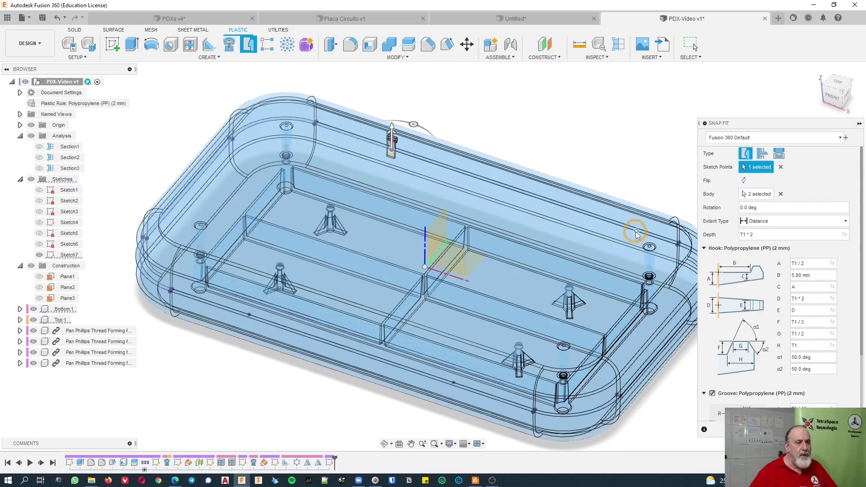
left_click(250, 315)
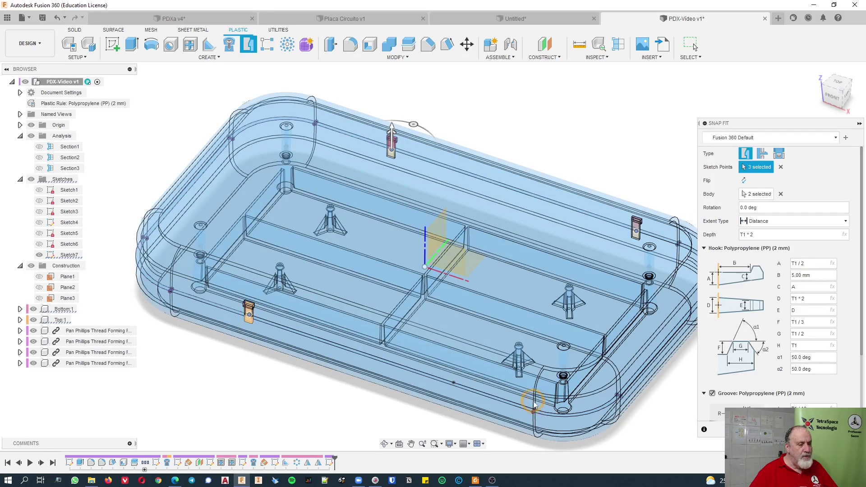
left_click(454, 383)
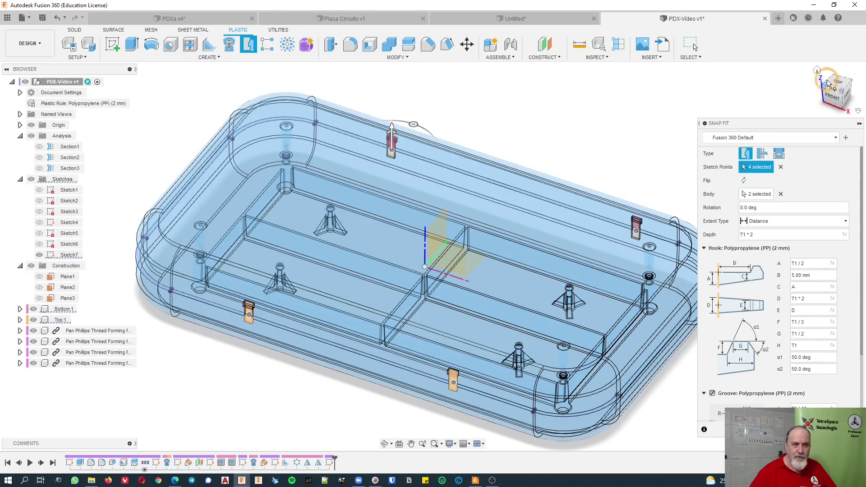
Examine the snap fit previews against both long case walls in the right side view and in perspective
left_click(847, 97)
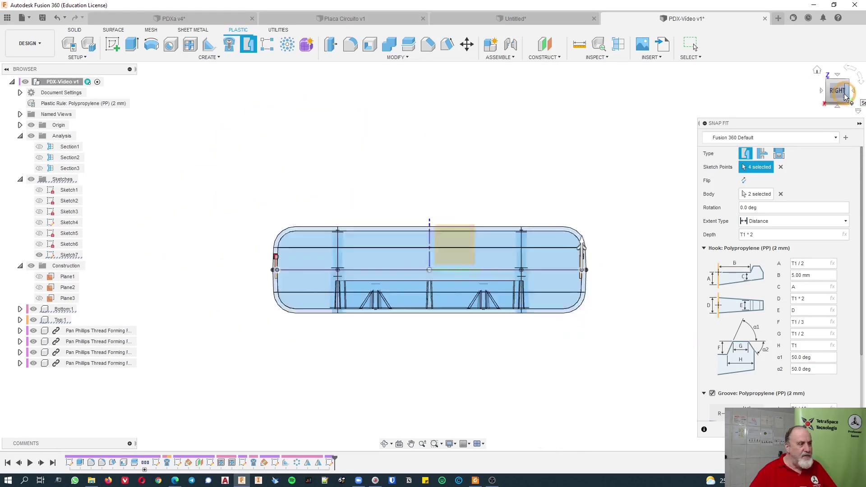
scroll(277, 260, "up", 4)
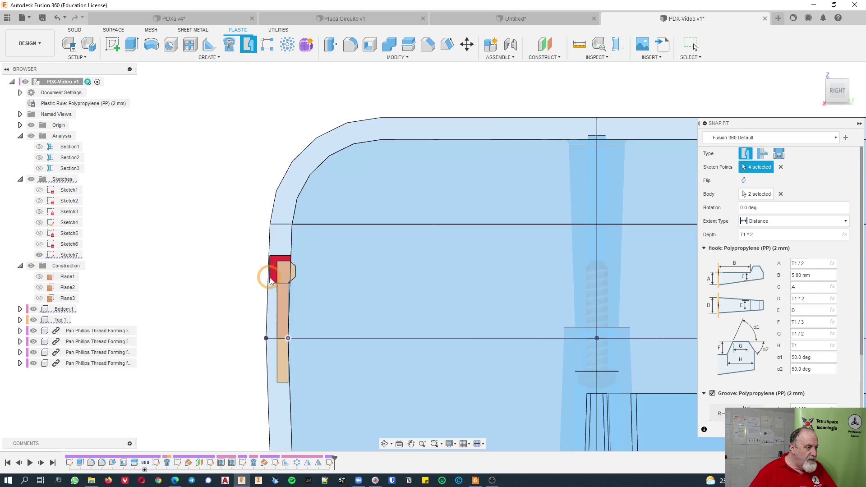
scroll(543, 247, "up", 5)
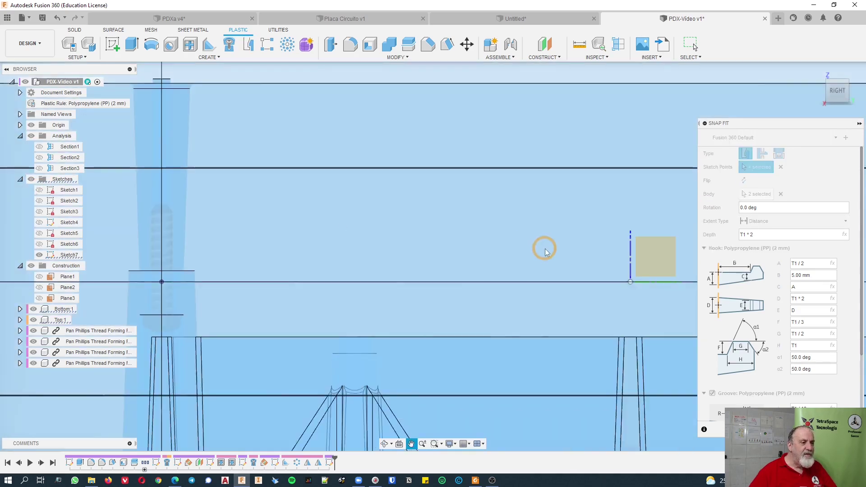
middle_click_drag(515, 234, 518, 214)
scroll(329, 230, "down", 8)
middle_click_drag(340, 226, 399, 101, "shift")
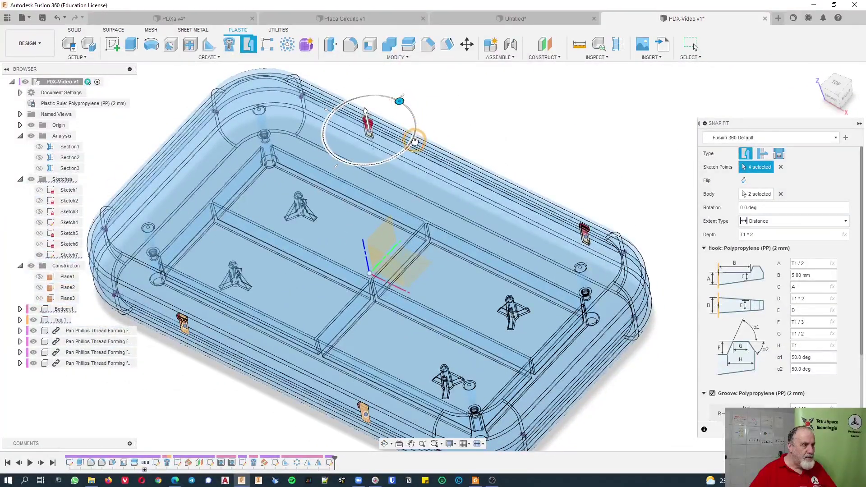
Try rotating the snap fit hooks about their points, and reset the rotation to 0 deg
left_click_drag(369, 188, 278, 186)
left_click_drag(440, 178, 397, 50)
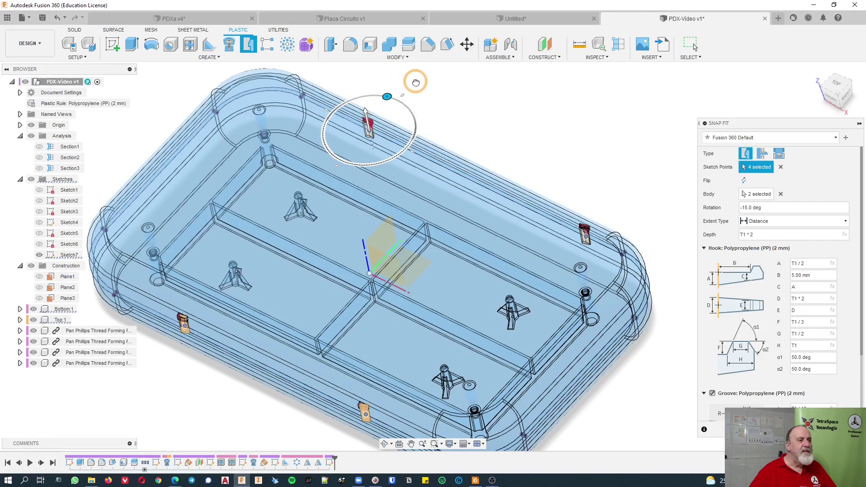
left_click_drag(416, 83, 417, 83)
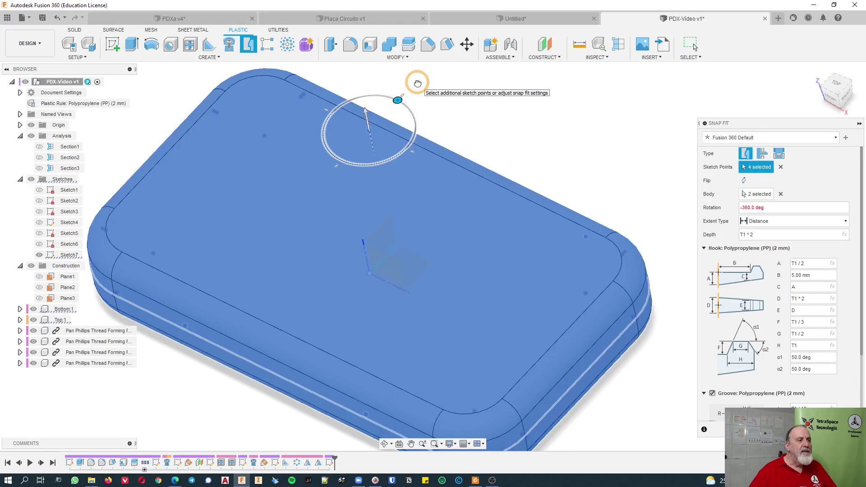
scroll(418, 83, "down", 3)
left_click(797, 209)
type("0")
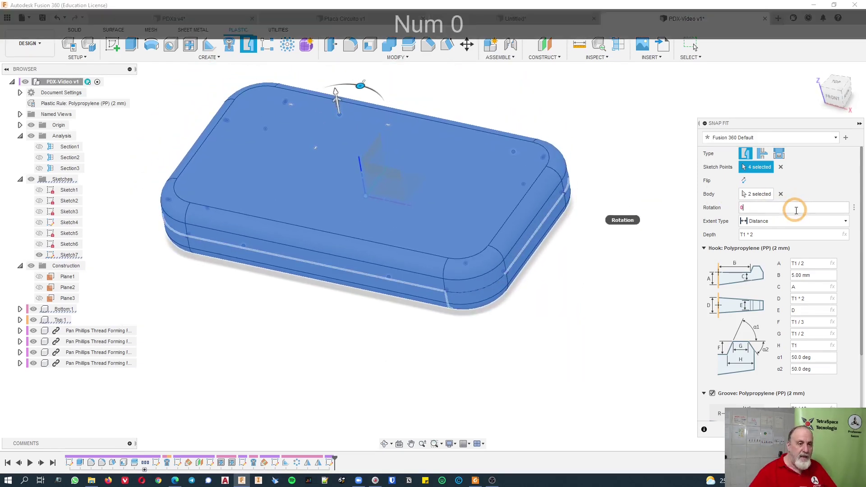
Remove the two front-side points from the snap fit selection and set the extent type to To Next
left_click(243, 245, "ctrl")
left_click(387, 279, "ctrl")
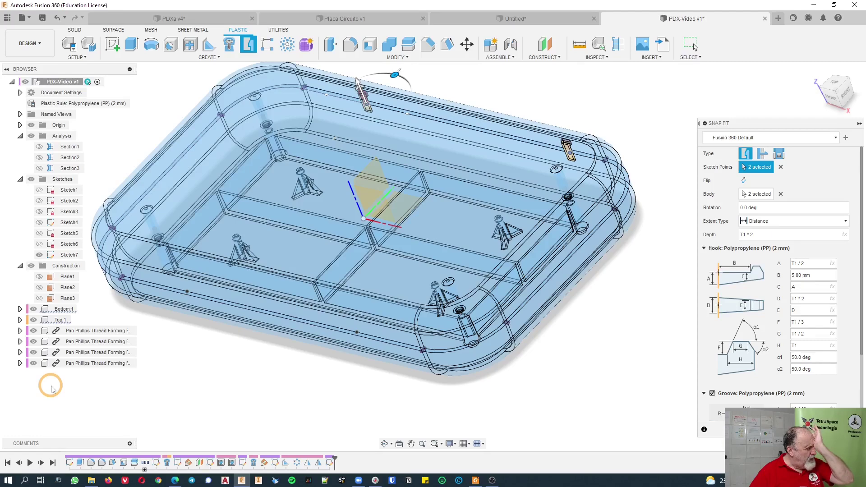
middle_click_drag(249, 221, 316, 199, "shift")
middle_click_drag(716, 280, 727, 212, "shift")
left_click(732, 188)
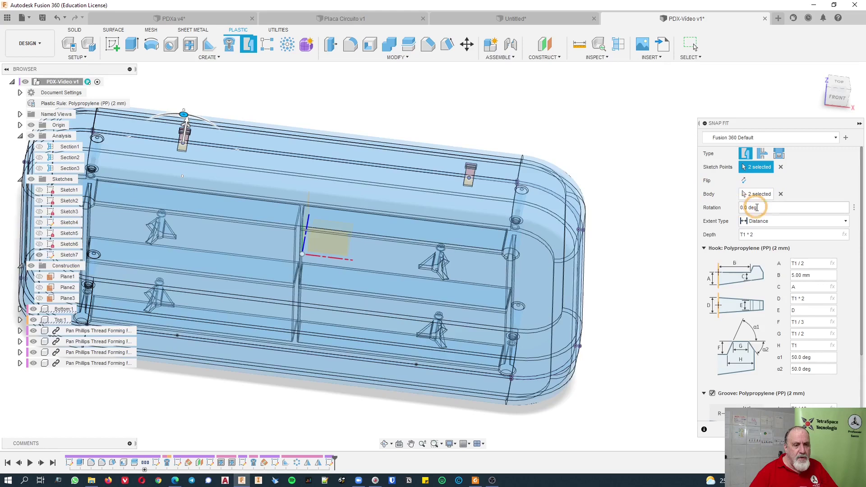
middle_click_drag(715, 219, 778, 224, "shift")
left_click(779, 224)
left_click(768, 233)
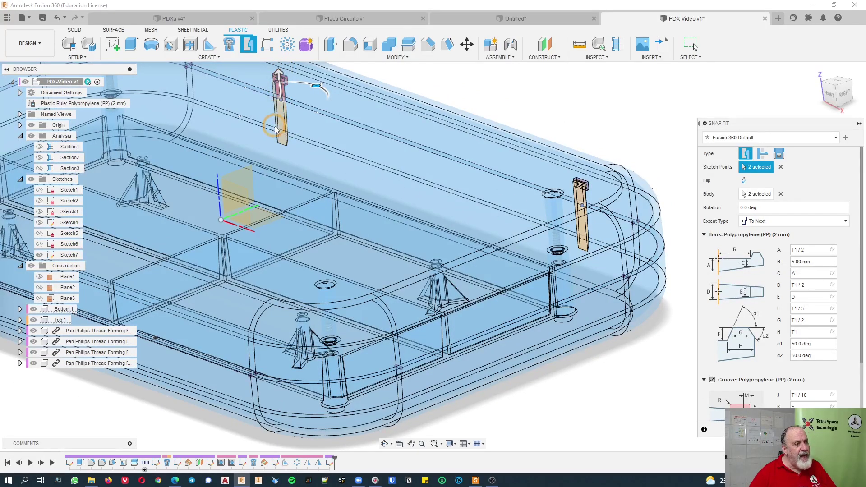
Try the Distance extent type on the snap fit and check the hook profile in the right side view
left_click(787, 221)
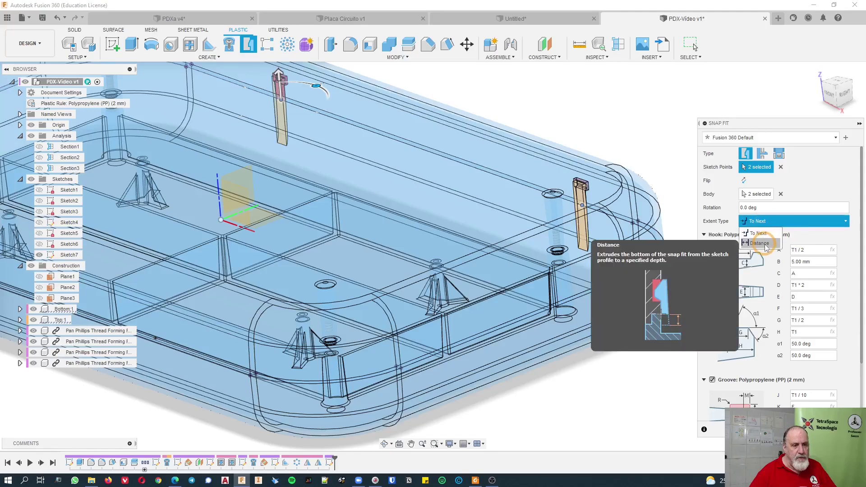
left_click(765, 243)
scroll(263, 180, "up", 5)
middle_click_drag(254, 332, 284, 137, "shift")
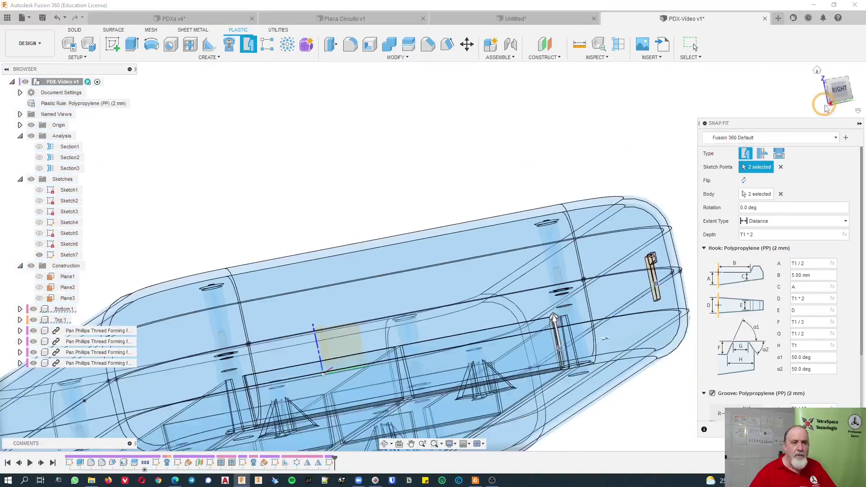
left_click(835, 93)
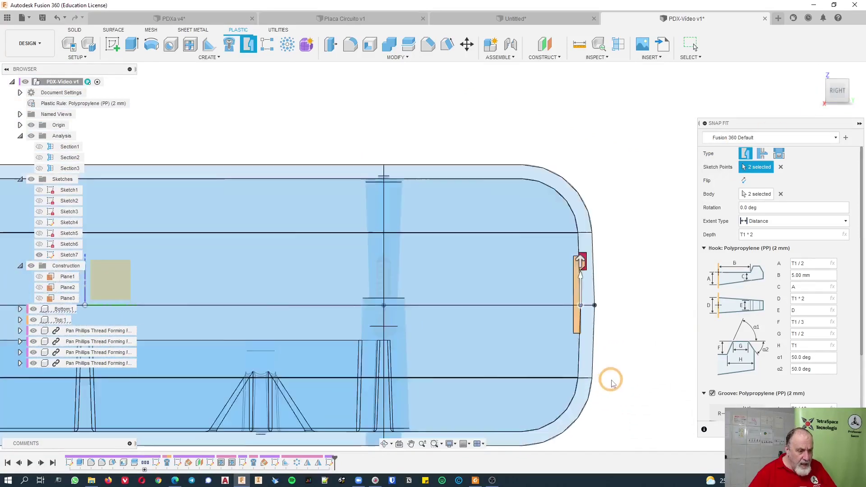
scroll(611, 383, "up", 3)
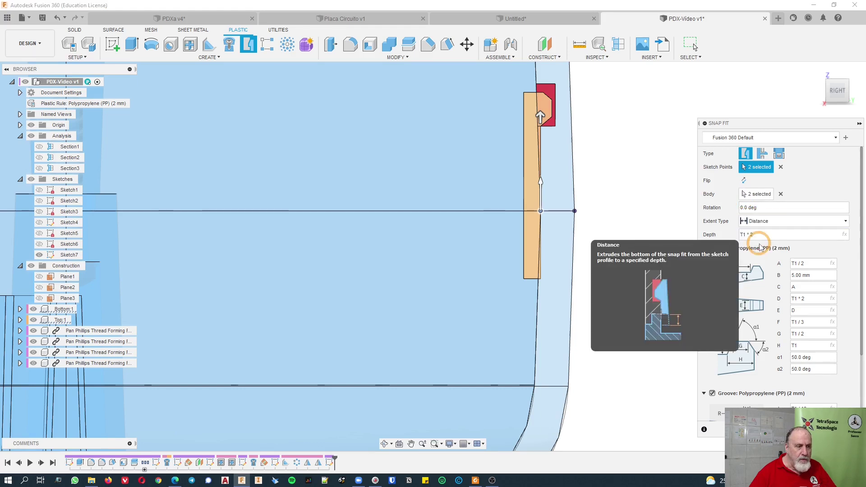
Set the extent type to To Next, review the hook and groove parameters, and create the two snap fits
left_click(749, 221)
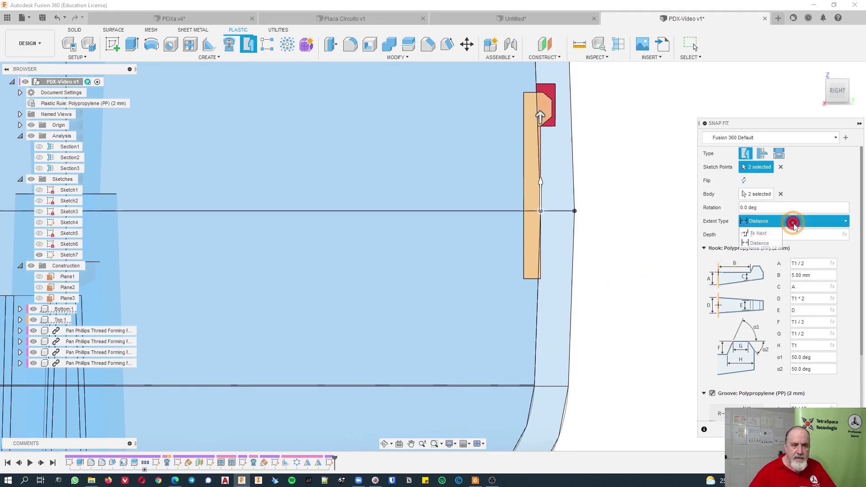
left_click(763, 233)
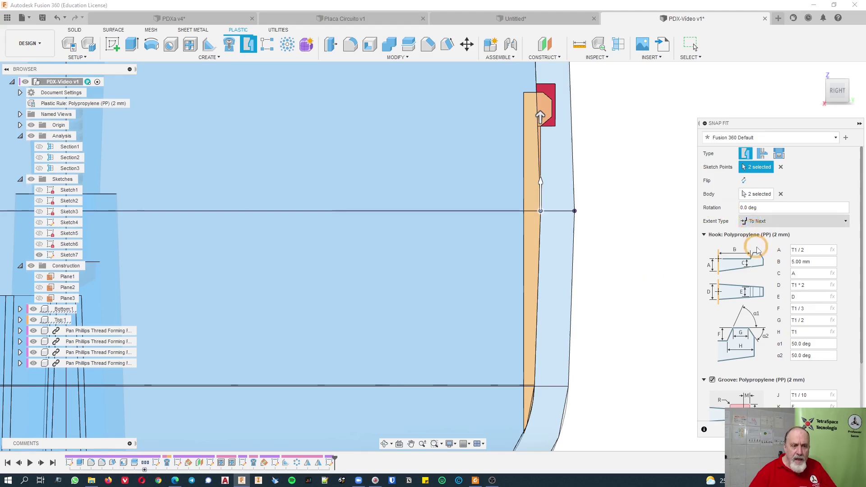
scroll(738, 294, "down", 3)
scroll(743, 300, "up", 3)
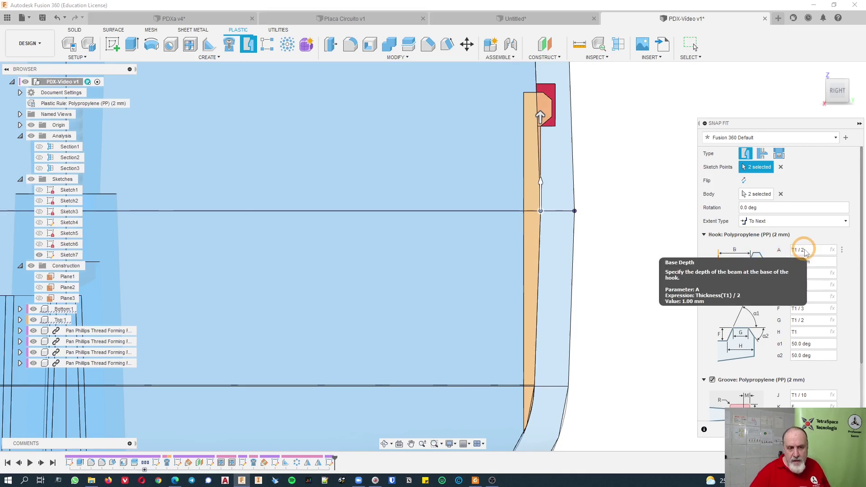
scroll(771, 302, "down", 1)
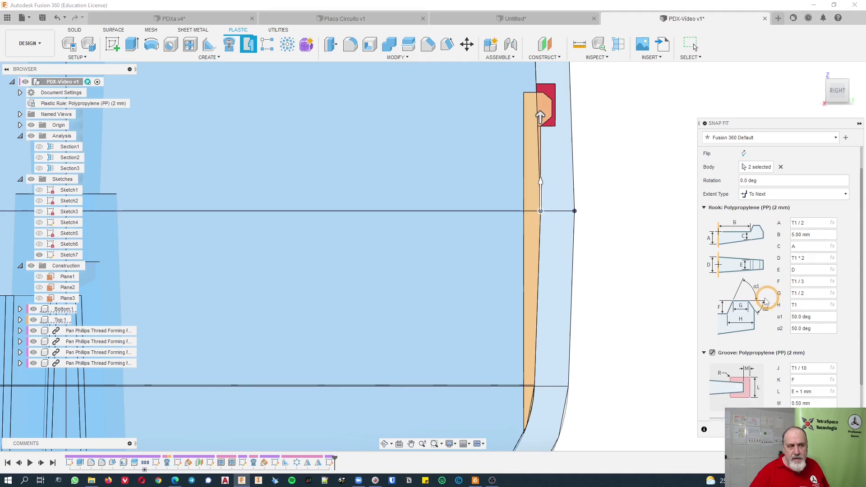
scroll(584, 253, "down", 4)
middle_click_drag(584, 253, 491, 287, "shift")
scroll(329, 220, "down", 2)
middle_click_drag(294, 189, 429, 240)
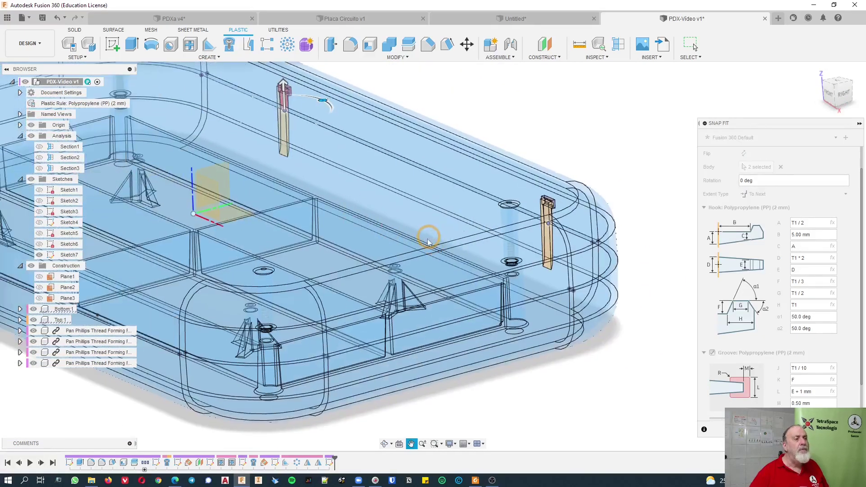
scroll(429, 241, "down", 1)
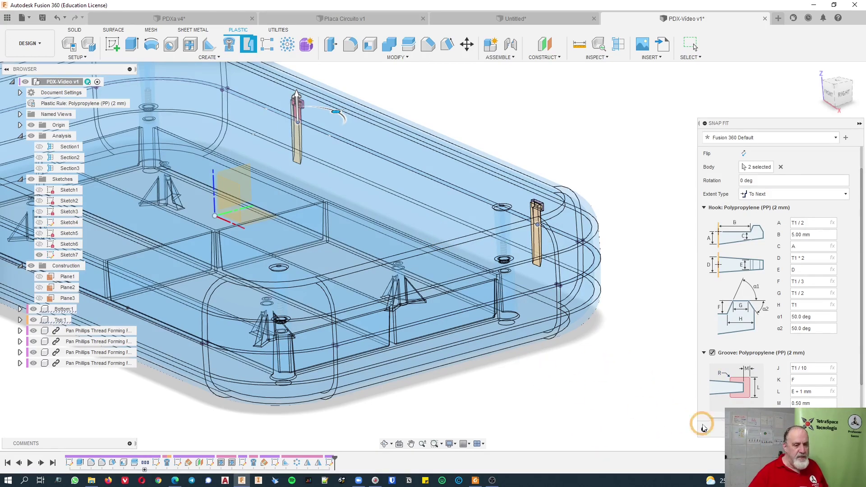
left_click(693, 45)
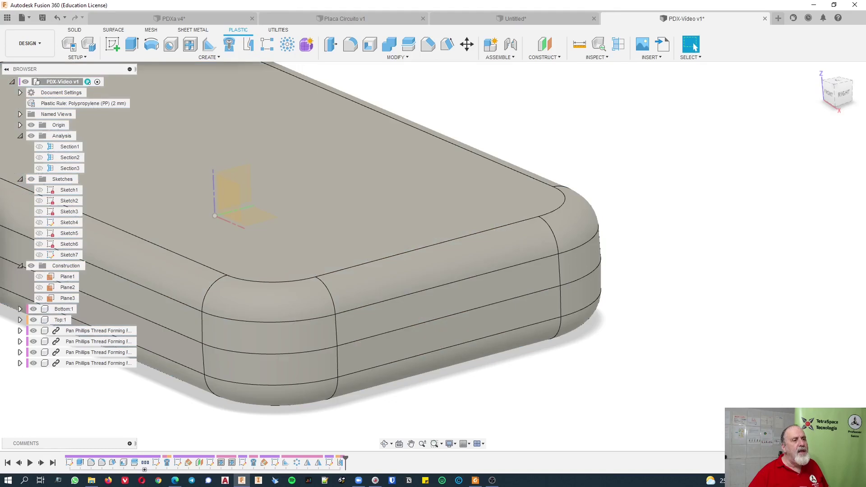
Mirror the two snap fits to the opposite long side of the case about the vertical origin plane along X
scroll(752, 398, "down", 4)
middle_click_drag(754, 395, 628, 384, "shift")
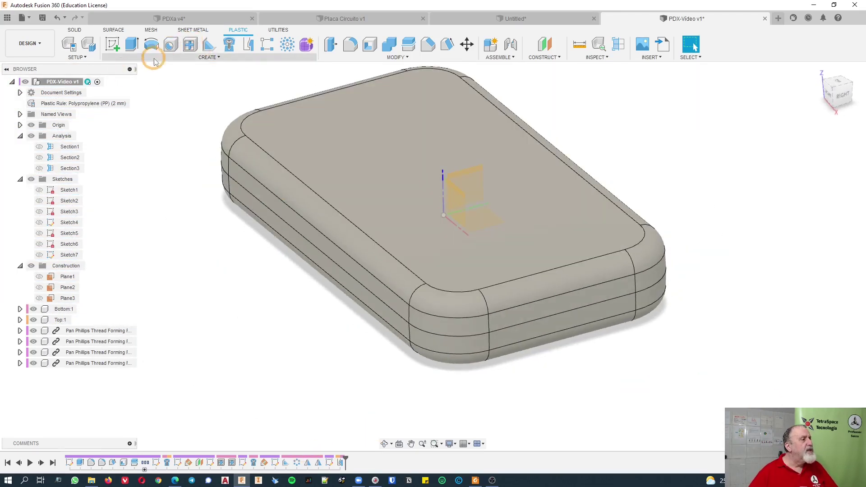
left_click(203, 57)
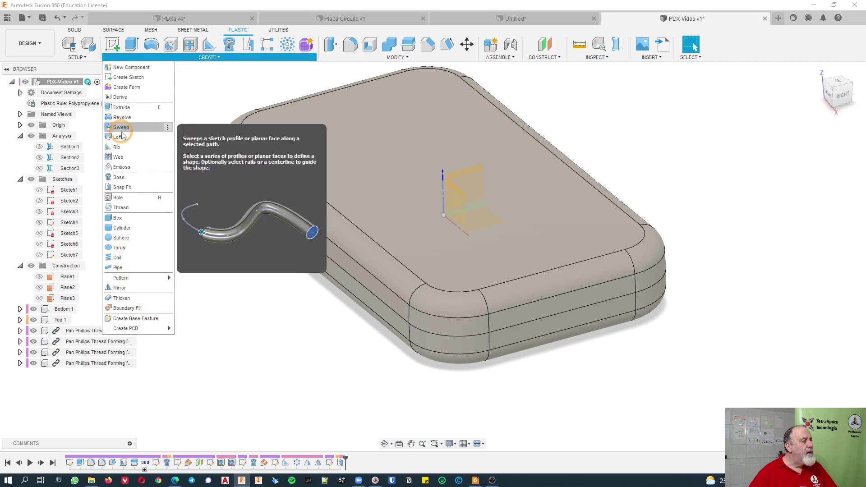
left_click(127, 289)
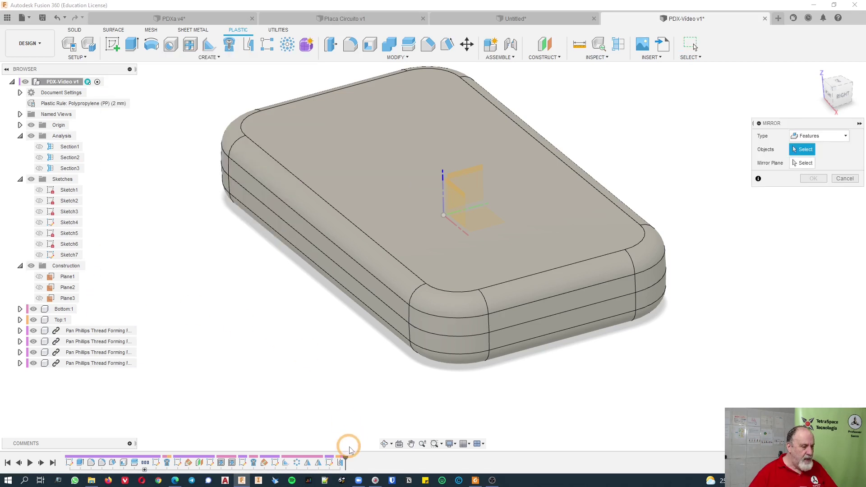
left_click(342, 465)
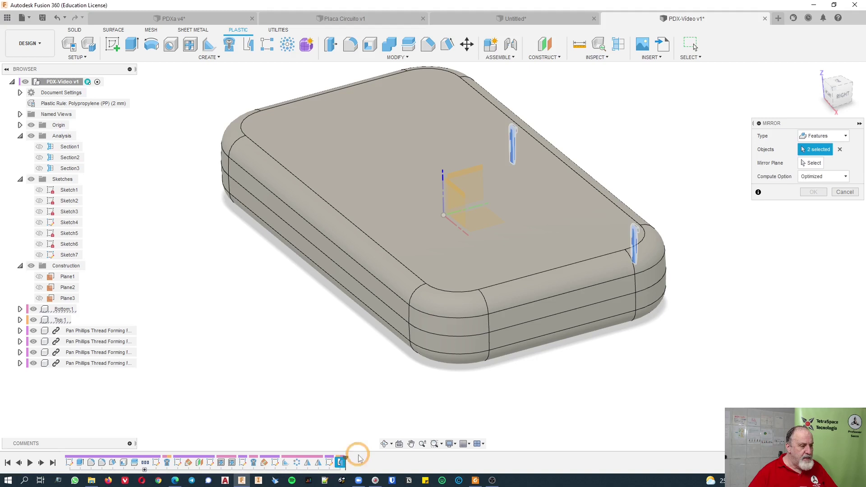
left_click(811, 163)
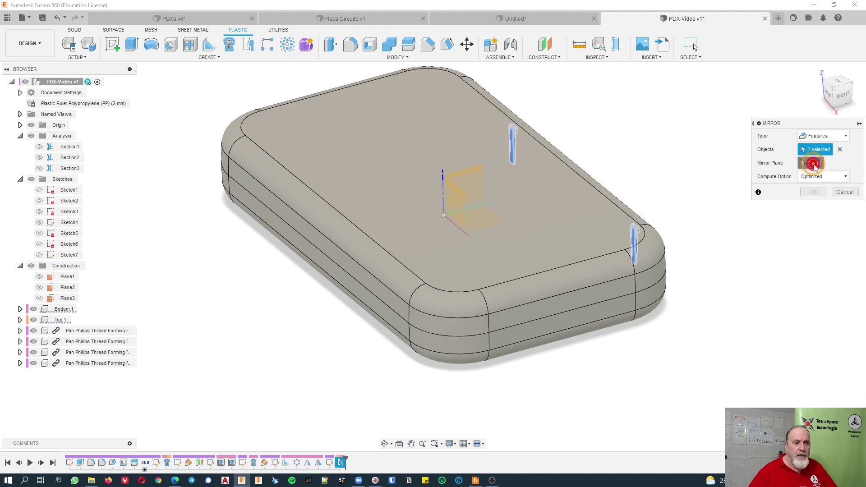
left_click(462, 191)
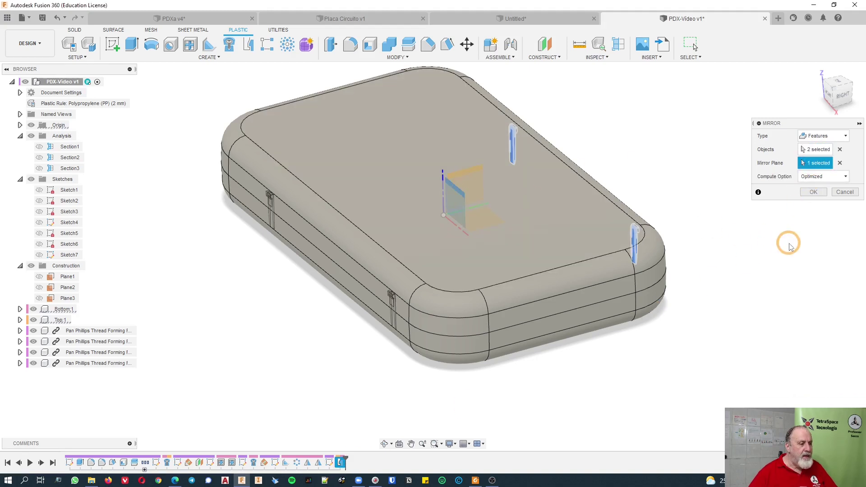
left_click(819, 195)
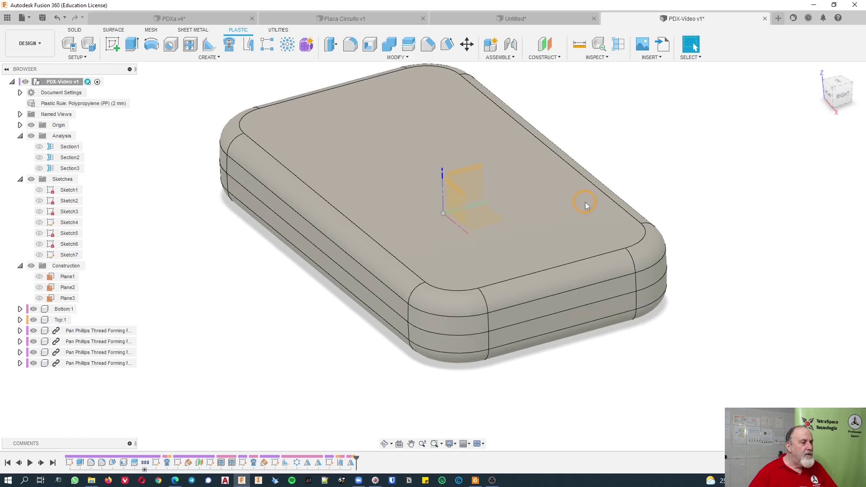
Isolate the Bottom and Top in turn to inspect the mirrored snap fit hooks and grooves, and show both components again
left_click(136, 112)
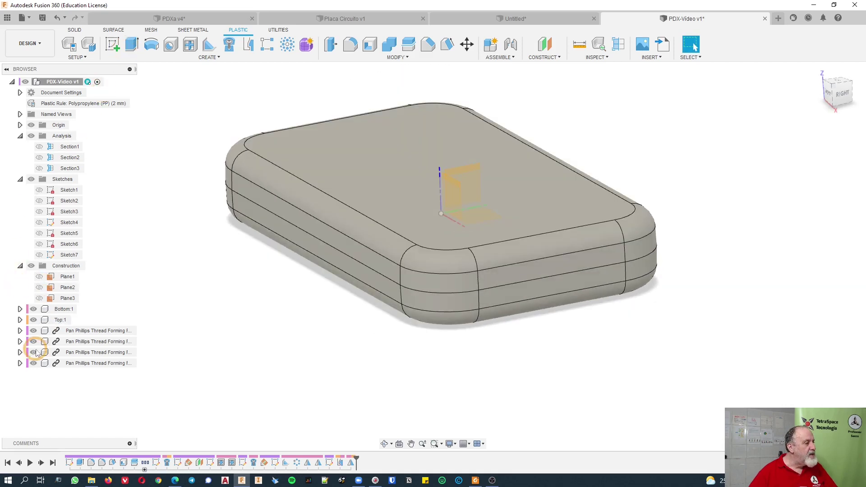
left_click(34, 320)
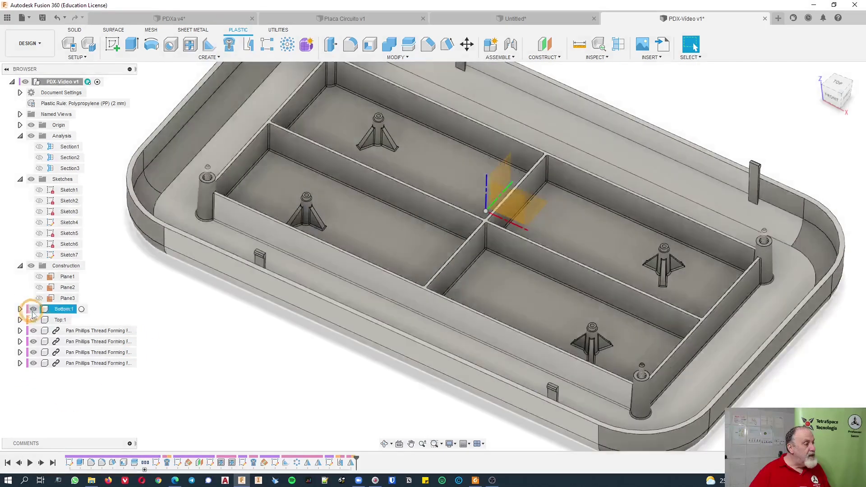
left_click(33, 310)
left_click(34, 320)
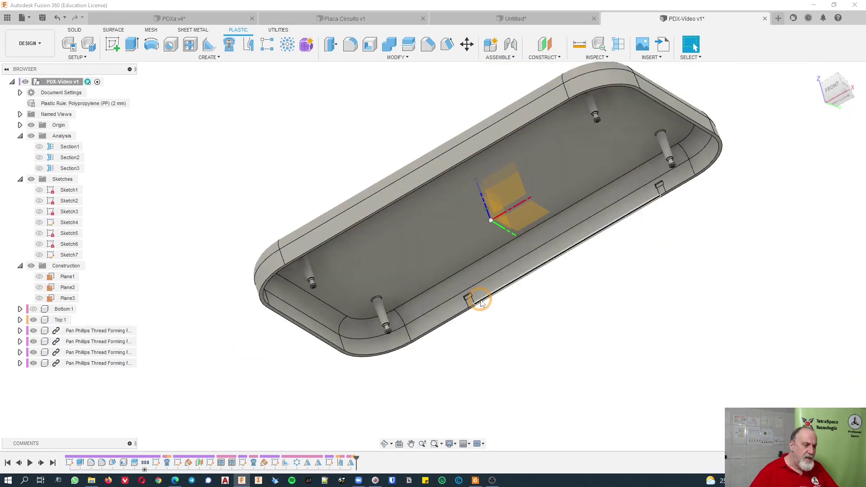
left_click(32, 308)
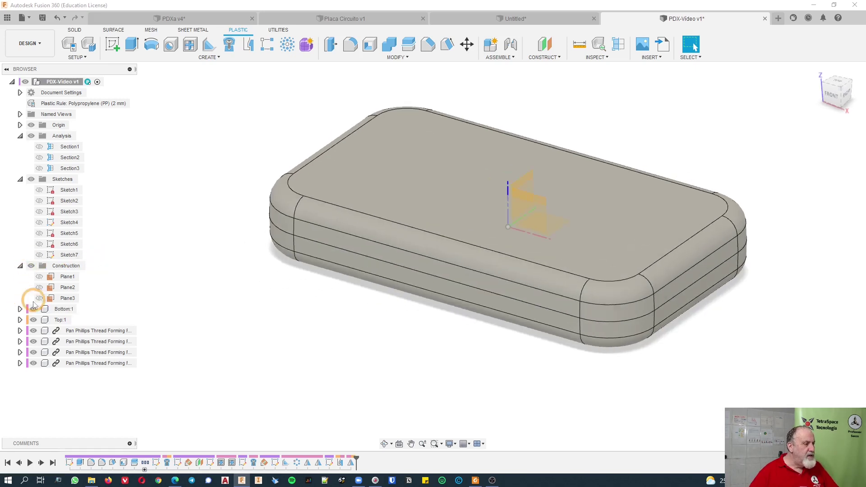
Collapse the Sketches, Analysis and Construction folders in the browser
left_click(20, 179)
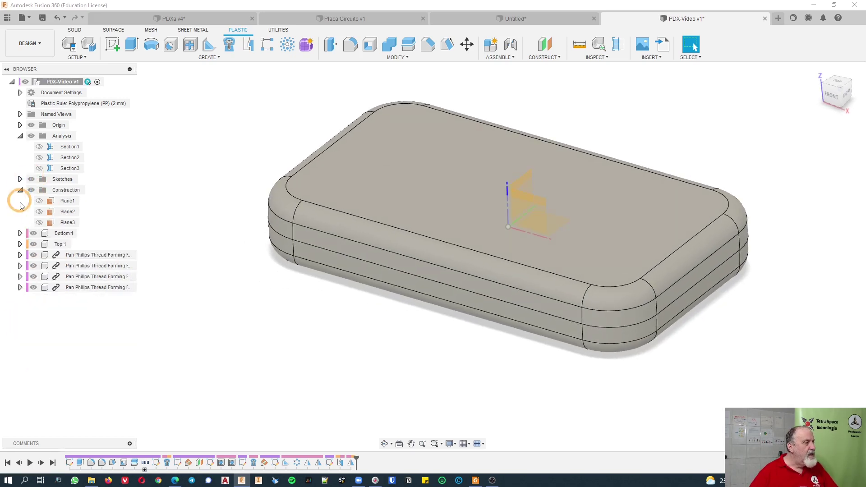
left_click(20, 137)
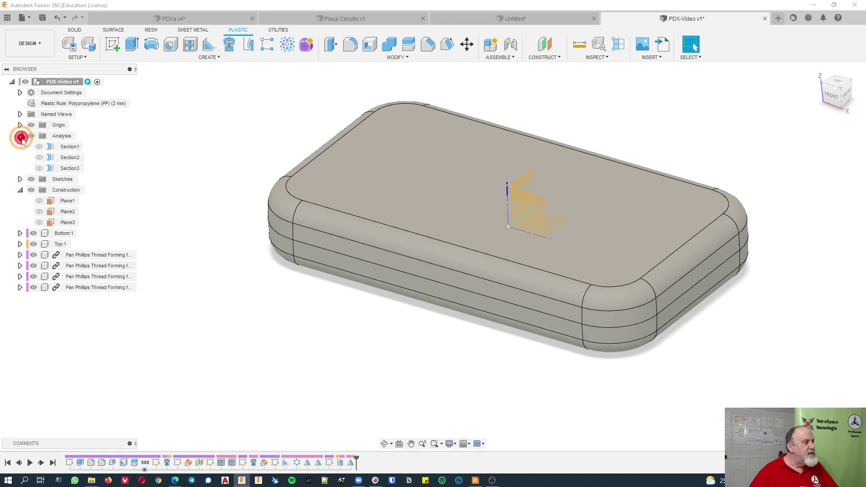
left_click(20, 157)
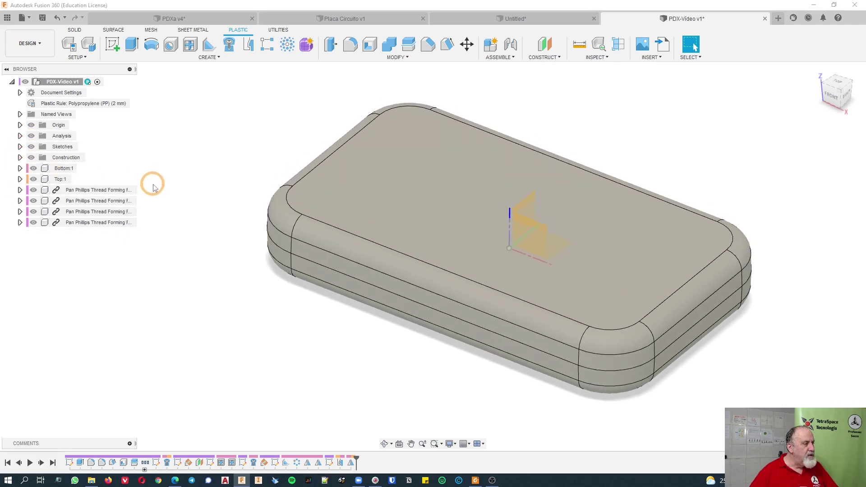
Hide the Top component and the origin so that only the case bottom and its screws are shown
left_click(35, 169)
left_click(35, 169)
left_click(34, 168)
left_click(33, 179)
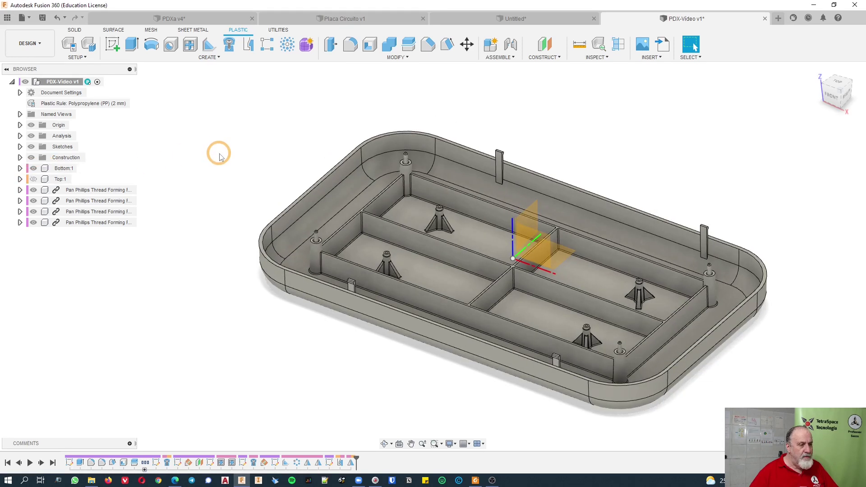
scroll(219, 157, "up", 2)
left_click(32, 125)
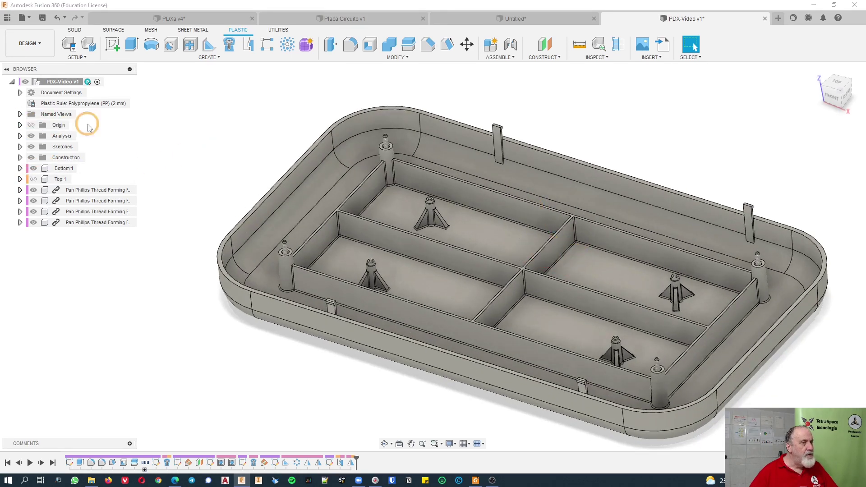
Run the injection molding Design Advice on the Bottom body, with the pull direction perpendicular to the horizontal origin plane
left_click(599, 46)
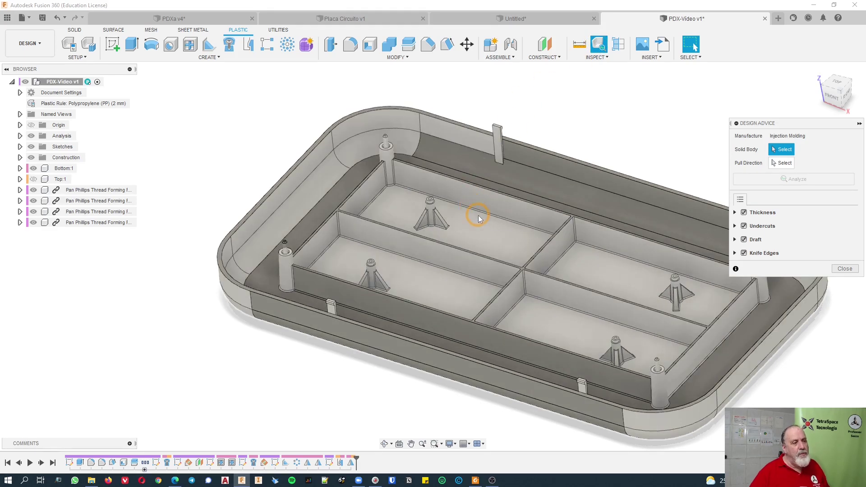
left_click(505, 220)
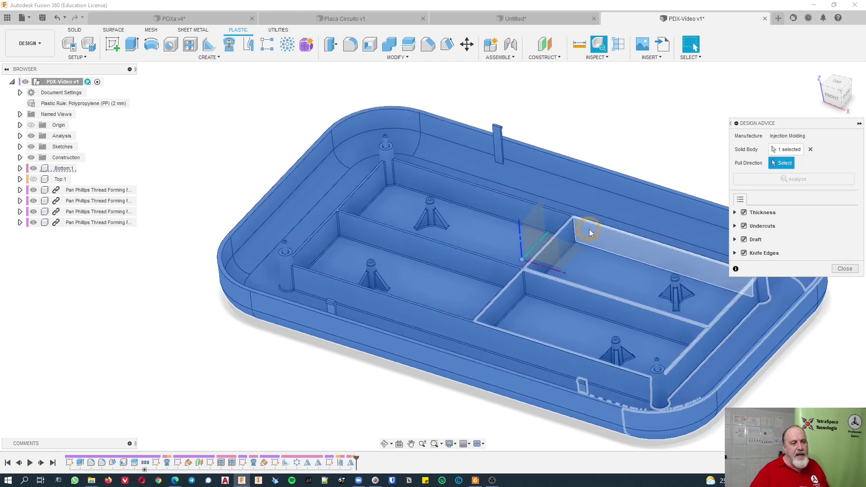
left_click(576, 256)
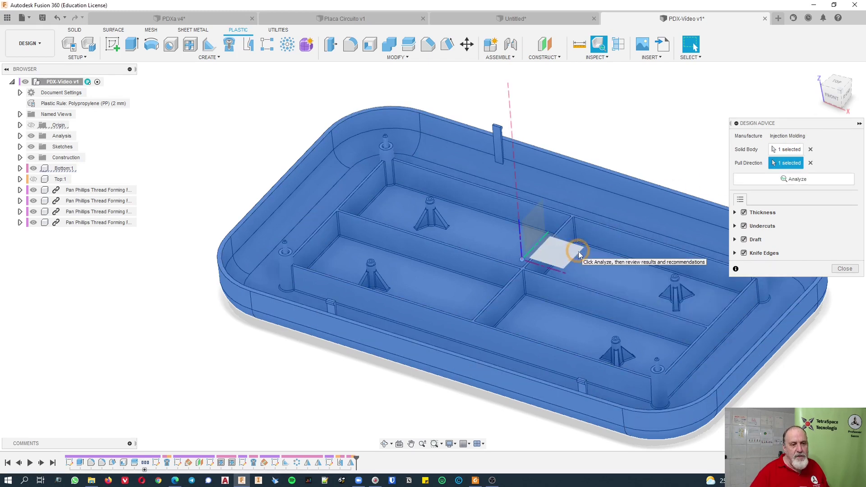
left_click(800, 180)
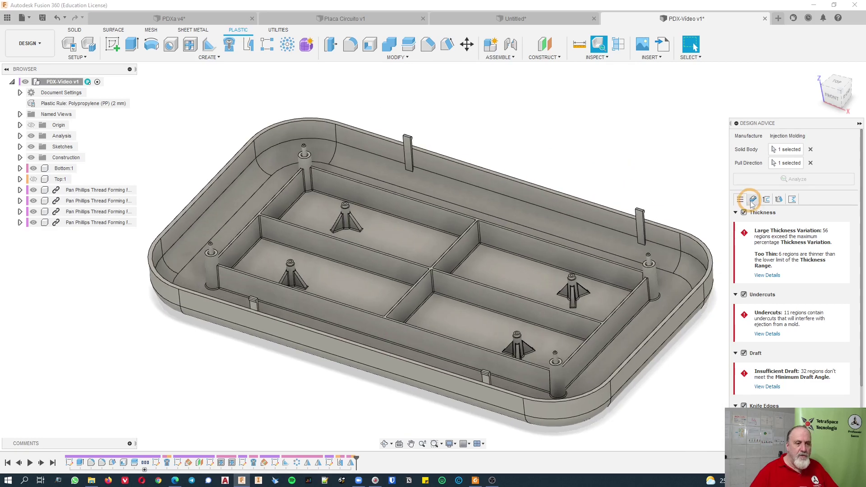
Open the thickness results and examine the large thickness variation alert on the webs and screw bosses, selecting Region 14
left_click(753, 199)
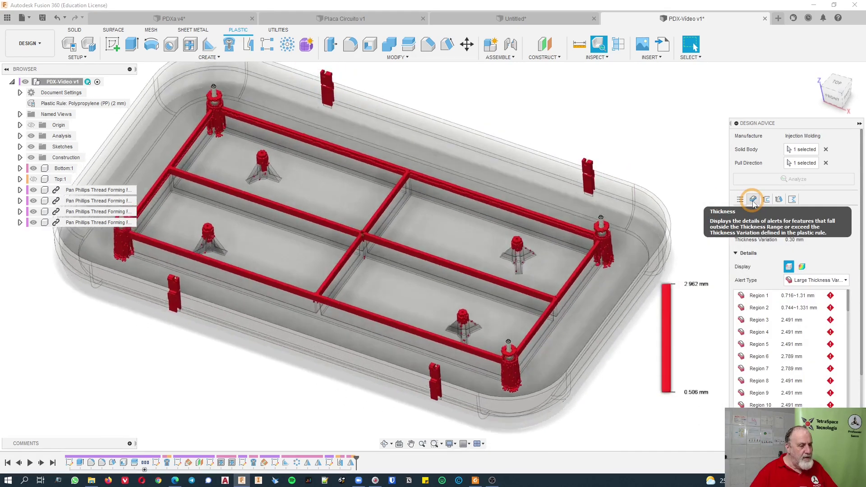
mouse_move(403, 328)
middle_mouse_down("shift")
mouse_move(347, 317)
mouse_move(310, 324)
mouse_move(469, 349)
mouse_move(528, 254)
mouse_move(439, 223)
mouse_move(450, 270)
mouse_move(494, 253)
mouse_move(530, 276)
middle_mouse_up("shift")
middle_click_drag(664, 293, 476, 279, "shift")
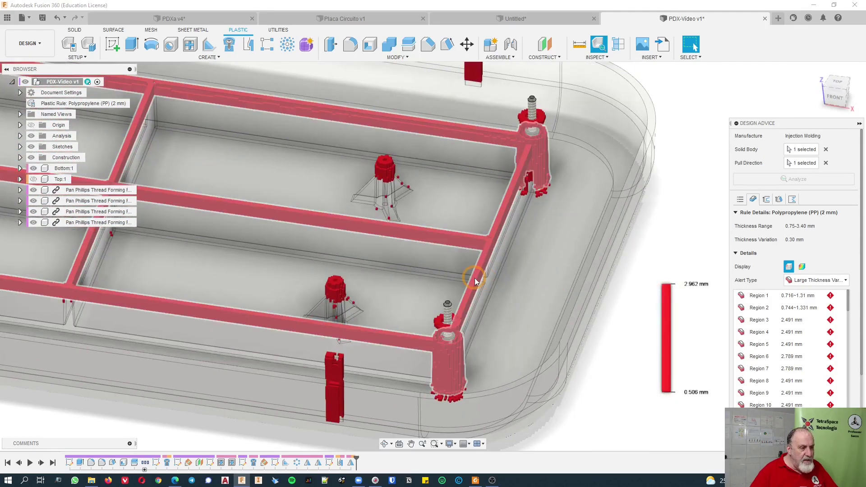
scroll(783, 344, "down", 1)
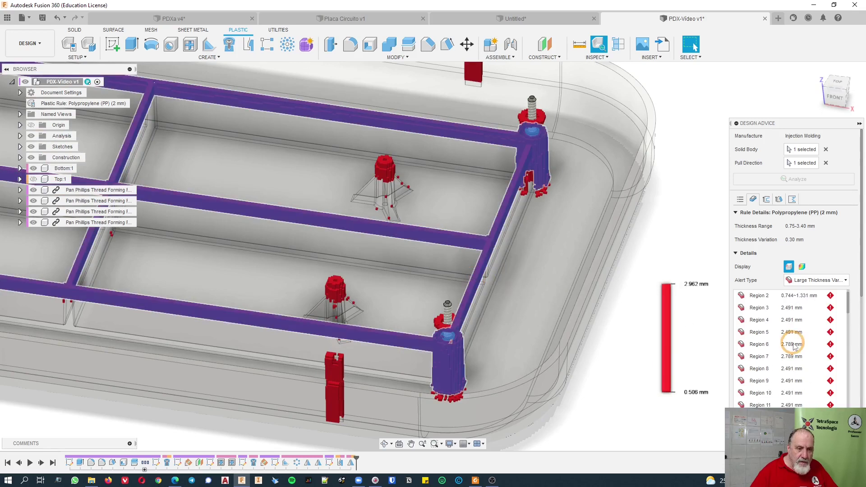
scroll(794, 345, "down", 3)
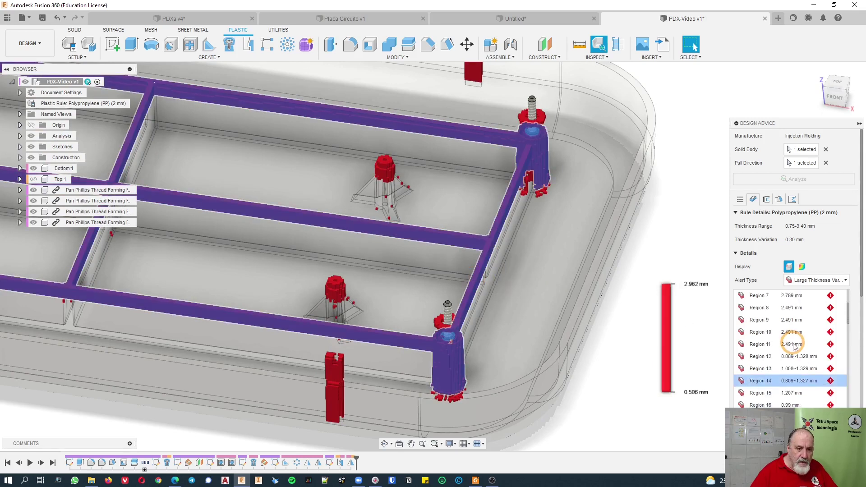
left_click(777, 388)
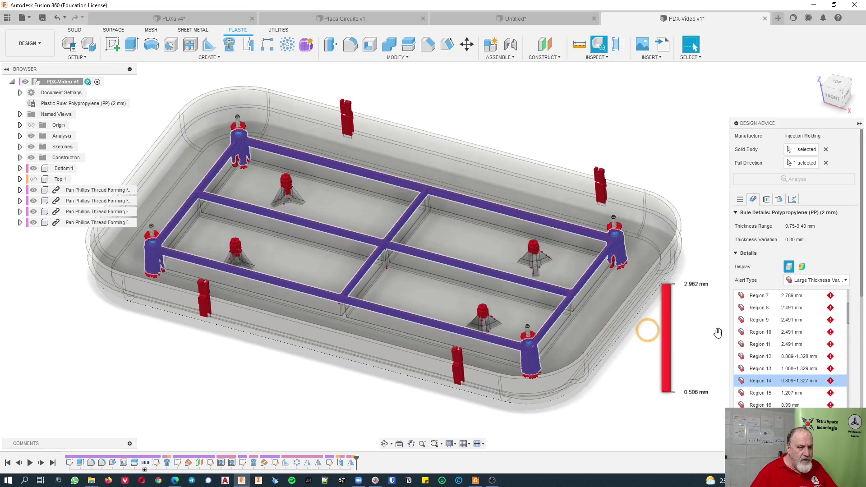
Examine the large thickness variation alerts on a circuit board boss, browse the region list, and highlight Regions 1, 2 and 3
left_click(485, 313)
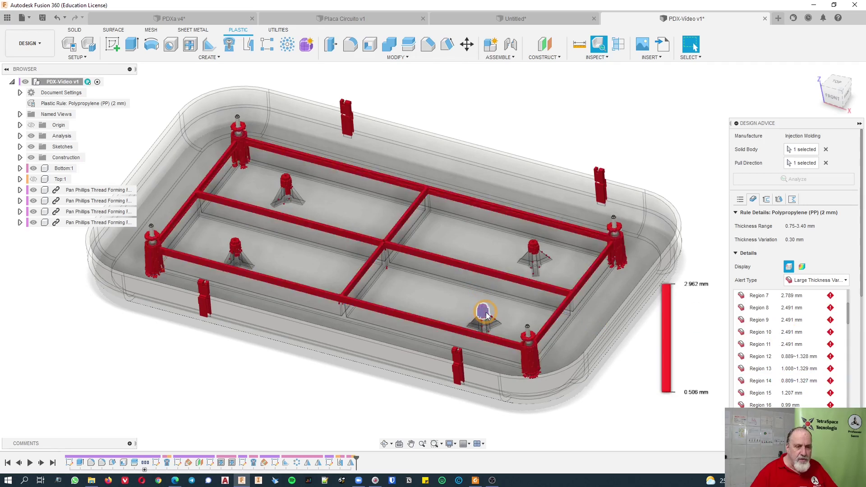
scroll(810, 337, "down", 2)
scroll(811, 342, "down", 3)
scroll(811, 342, "down", 5)
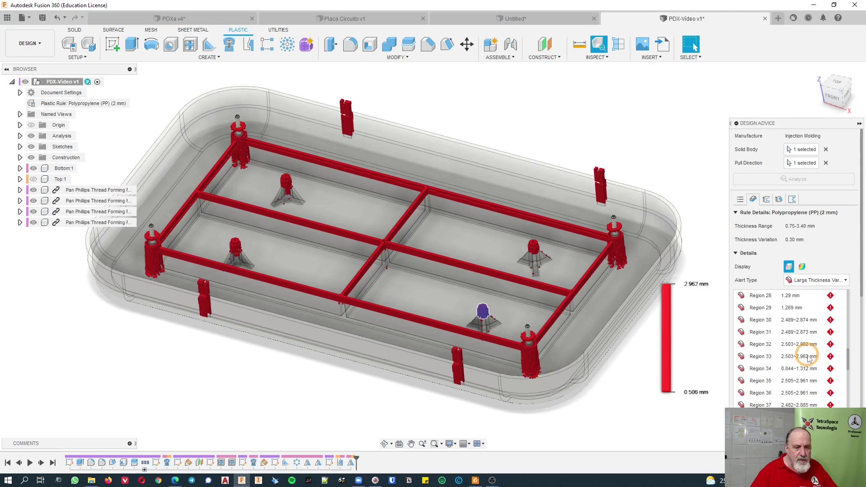
scroll(810, 352, "up", 5)
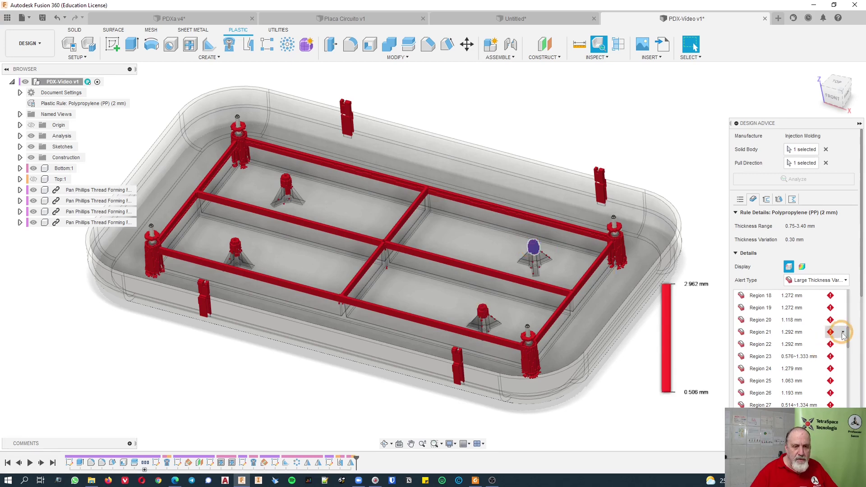
scroll(848, 354, "down", 4)
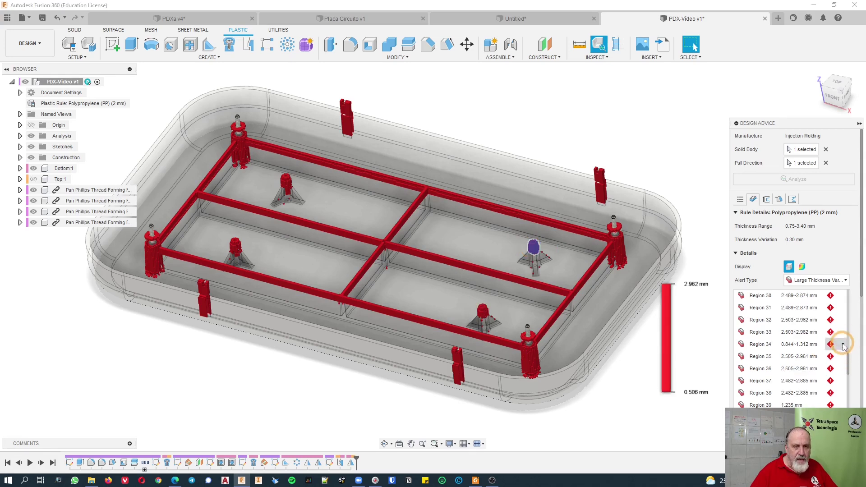
scroll(844, 383, "up", 10)
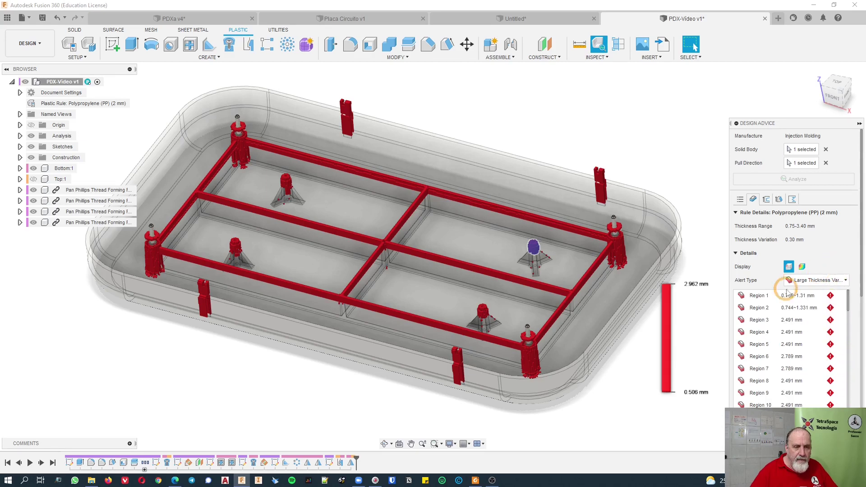
left_click(760, 297)
left_click(759, 308)
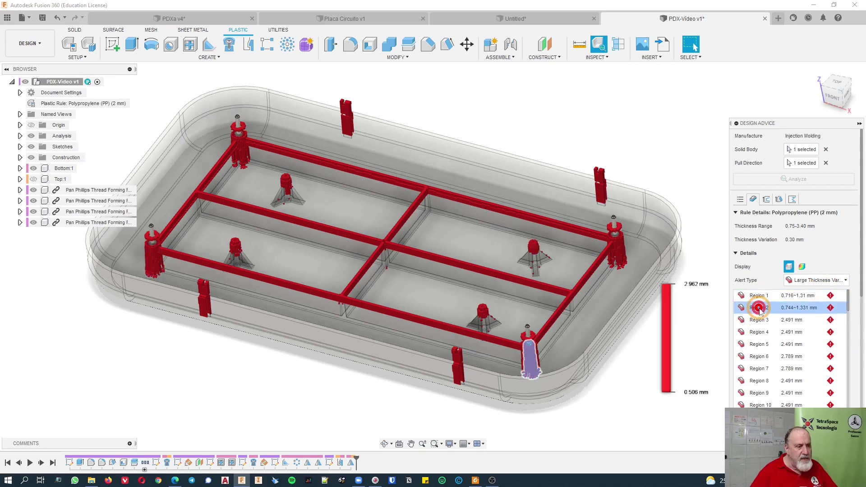
left_click(759, 320)
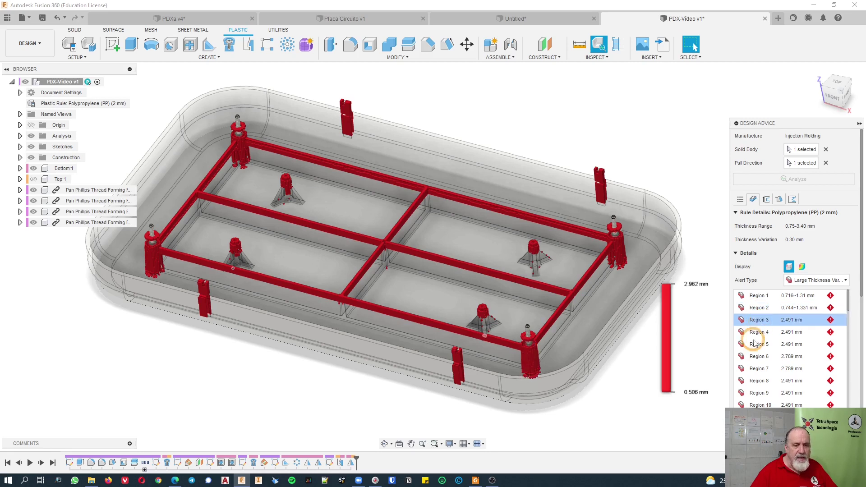
scroll(591, 352, "up", 4)
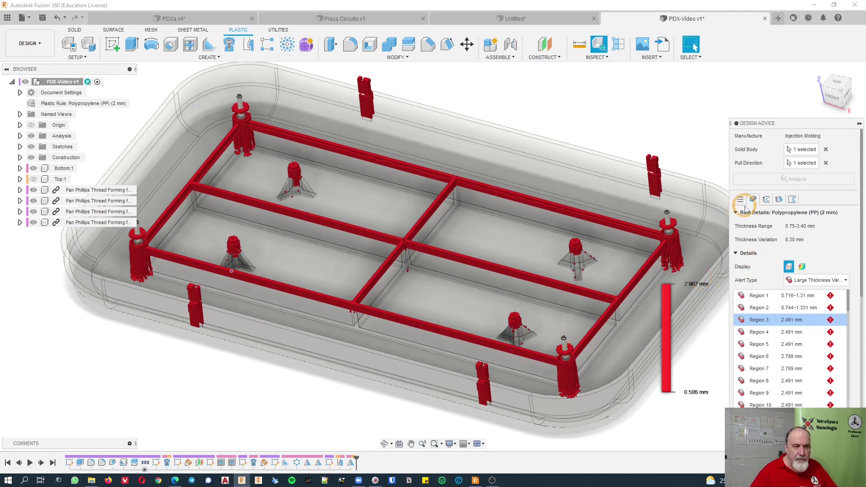
Open the undercut results and examine the flagged face on a snap fit hook up close
left_click(767, 200)
middle_click_drag(722, 203, 529, 305, "shift")
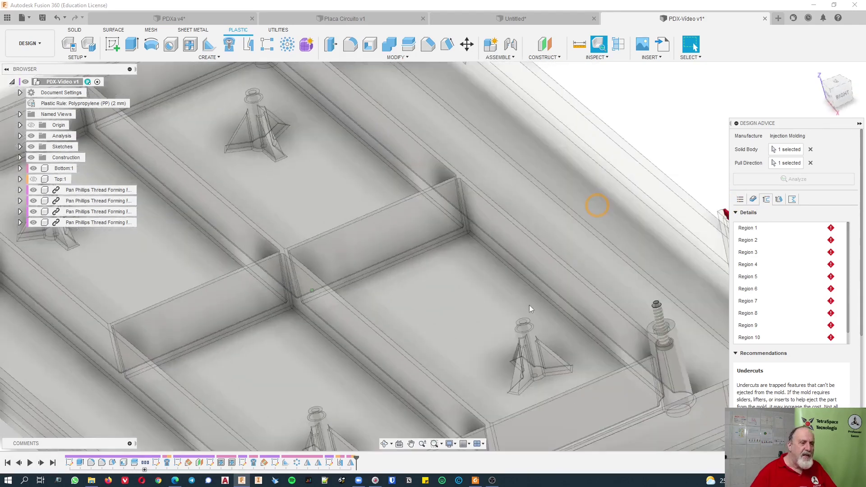
scroll(582, 311, "down", 2)
scroll(571, 307, "up", 4)
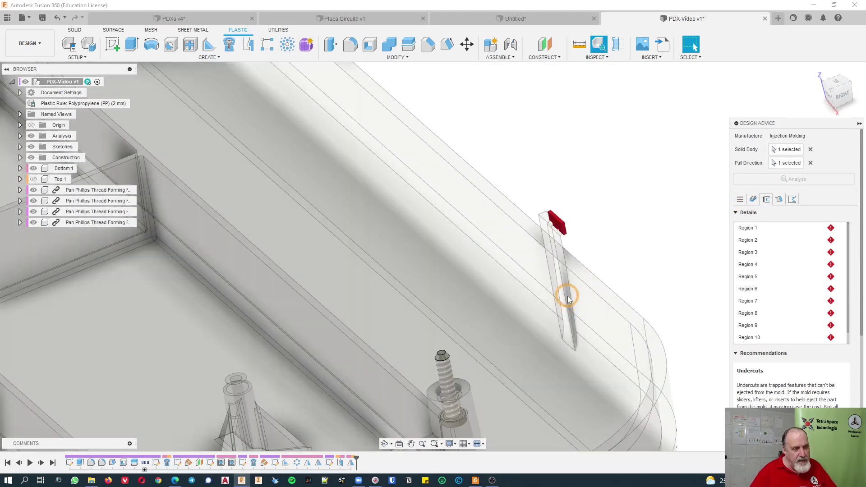
Examine the flagged undercut faces on the snap fit hooks along the case's long side, in close-up side view and from above
scroll(567, 296, "down", 5)
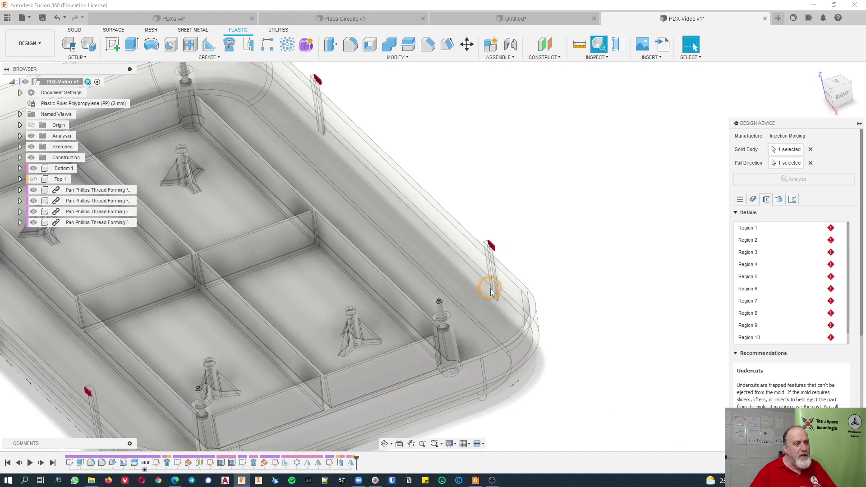
scroll(494, 277, "up", 6)
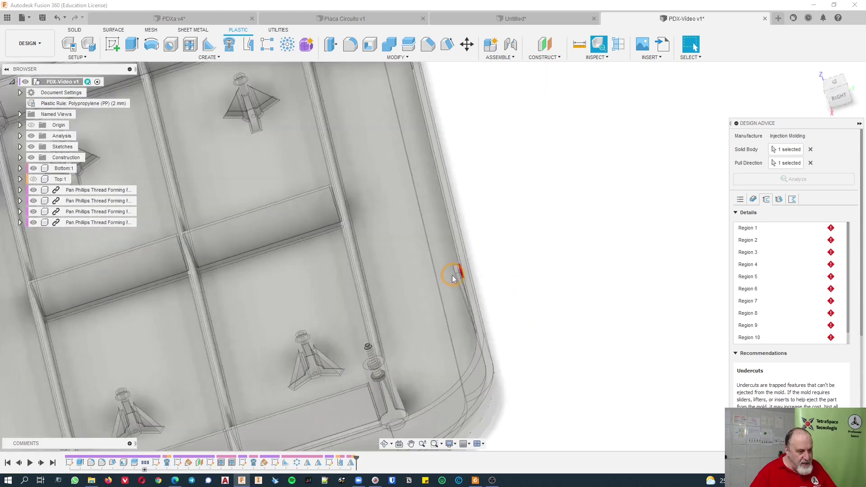
scroll(470, 276, "up", 1)
middle_click_drag(469, 277, 469, 276, "shift")
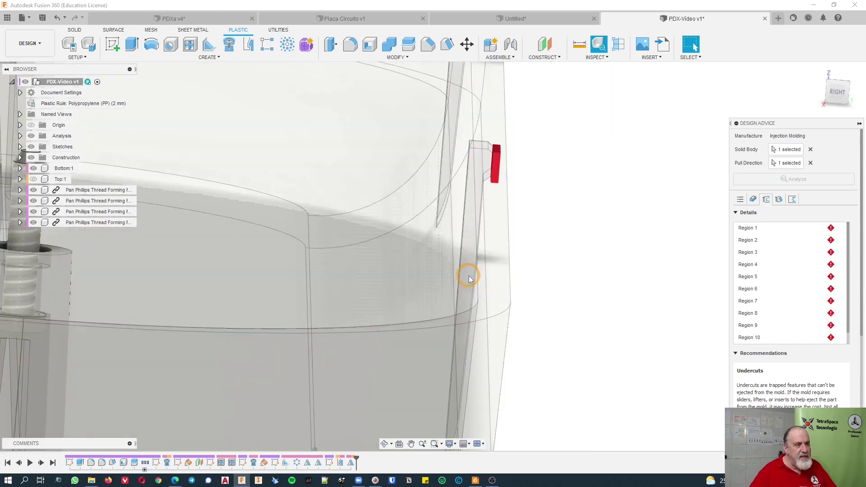
scroll(469, 276, "up", 3)
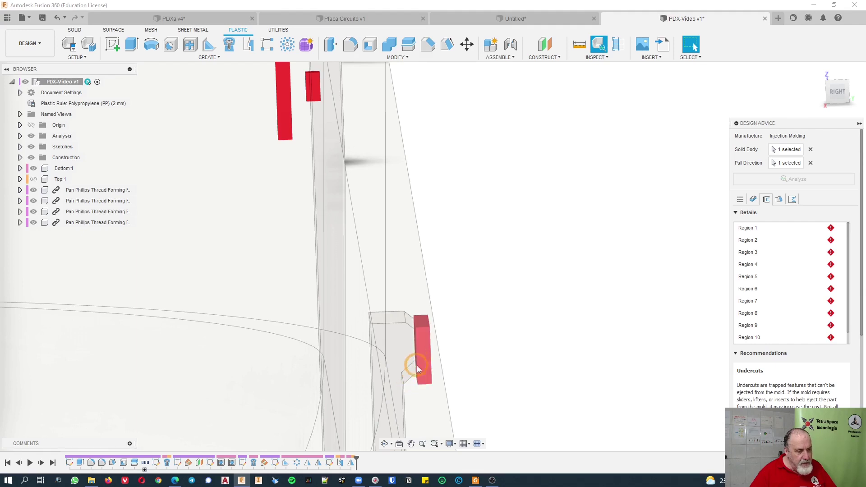
scroll(501, 335, "down", 4)
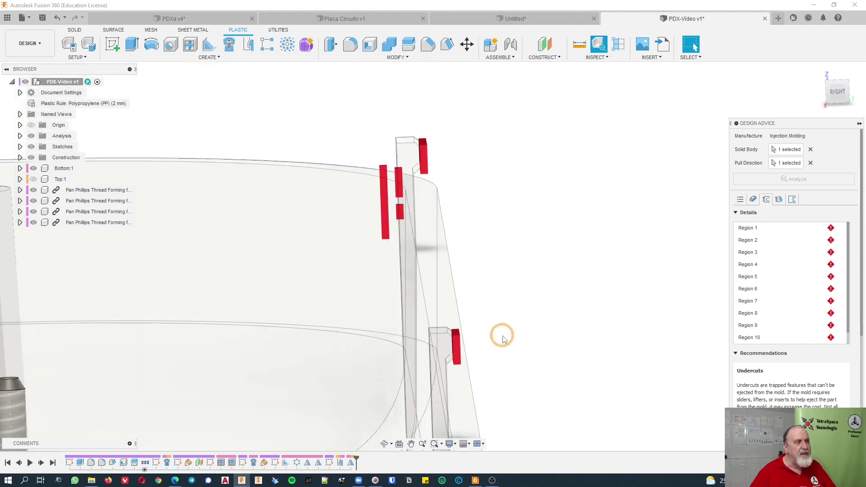
middle_click_drag(508, 333, 508, 332, "shift")
scroll(507, 333, "down", 10)
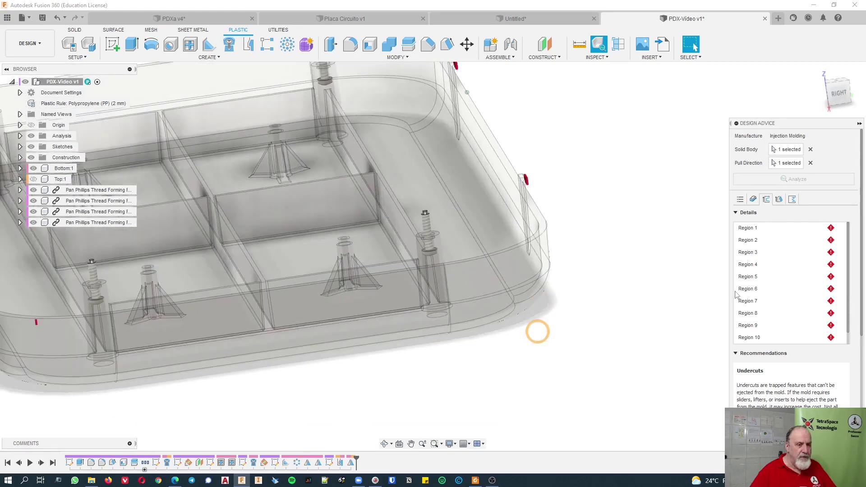
Open the draft angle results and examine the insufficient draft inside a corner screw boss up close
left_click(779, 199)
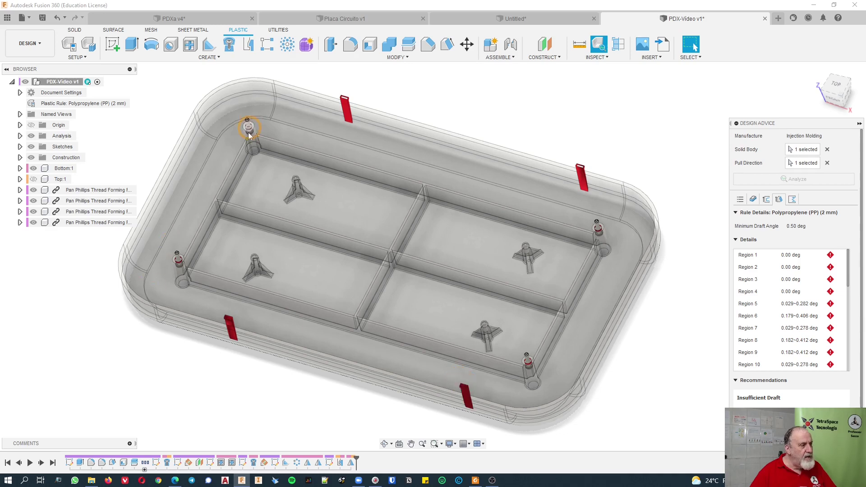
scroll(249, 135, "up", 10)
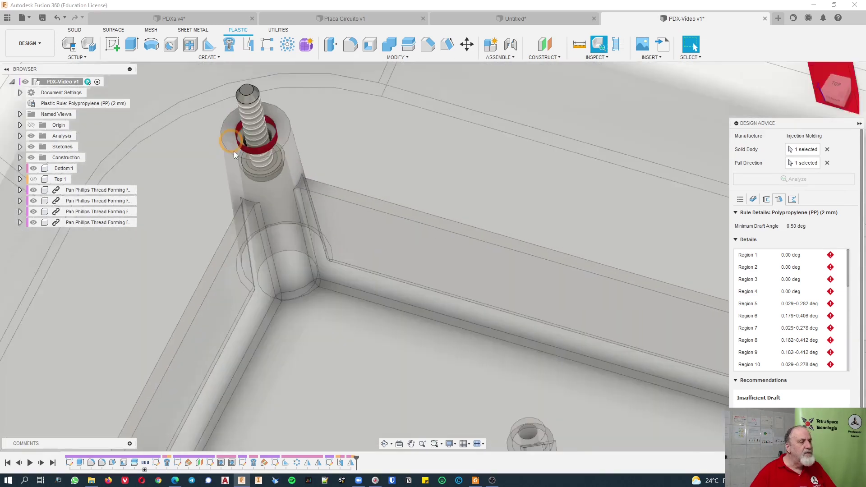
scroll(241, 158, "down", 10)
scroll(320, 194, "down", 4)
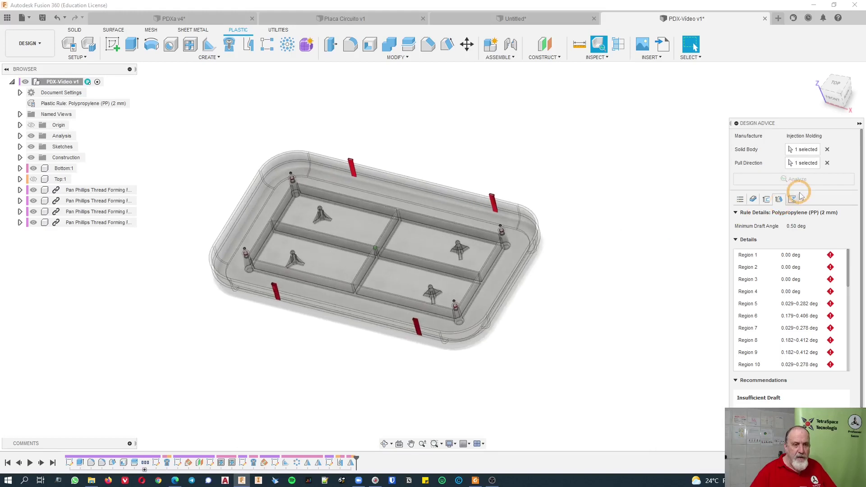
Open the knife edge results for the Bottom body, review the flagged regions, and close Design Advice
left_click(794, 199)
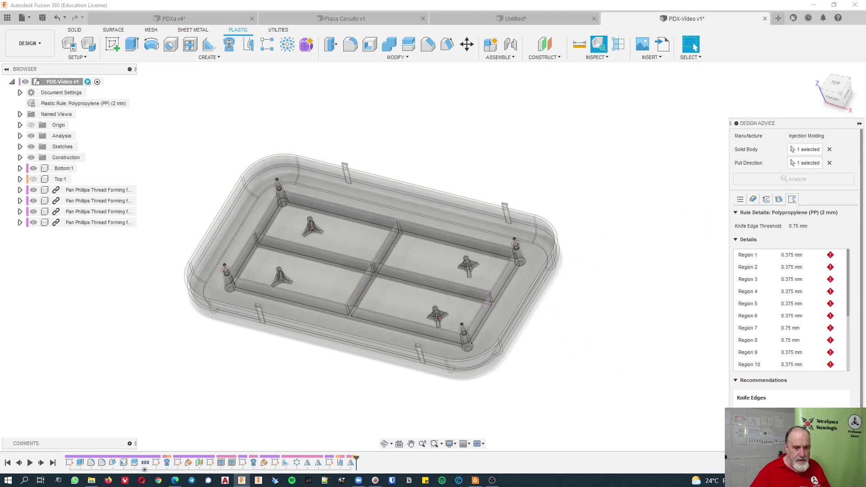
key("Escape")
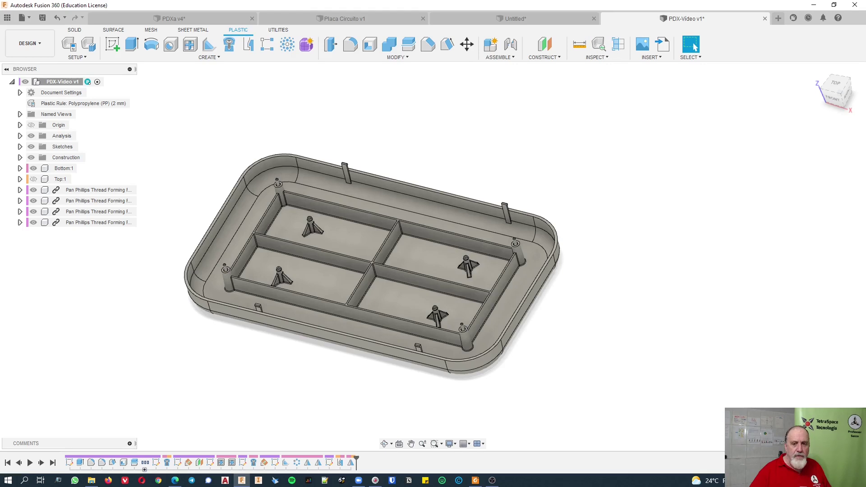